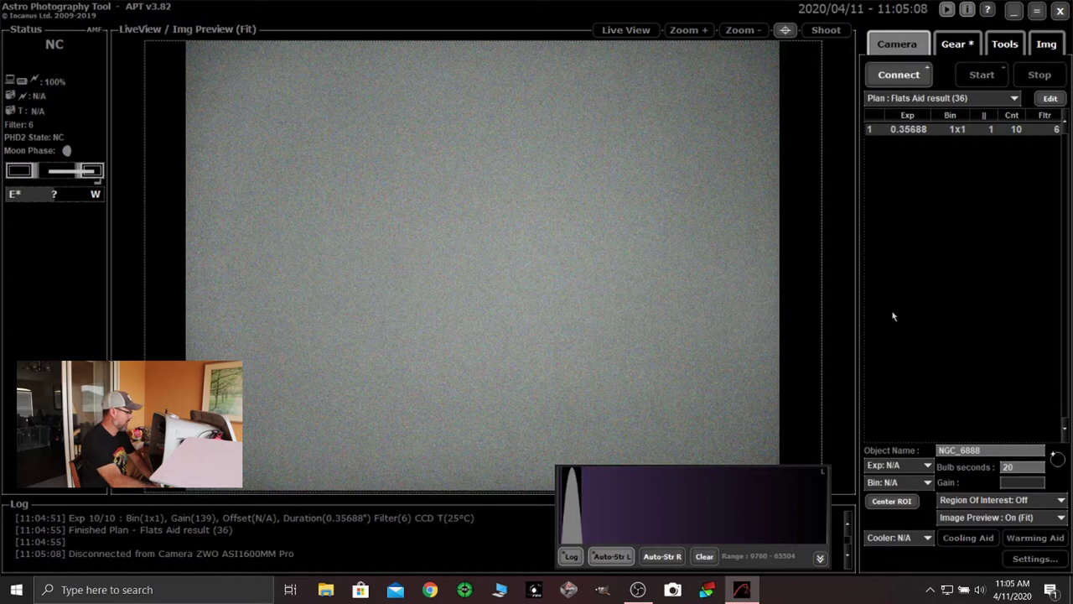
Disconnect the filter wheel and close Astro Photography Tool, confirming the exit.
{"action": "left_click", "coordinate": [954, 49]}
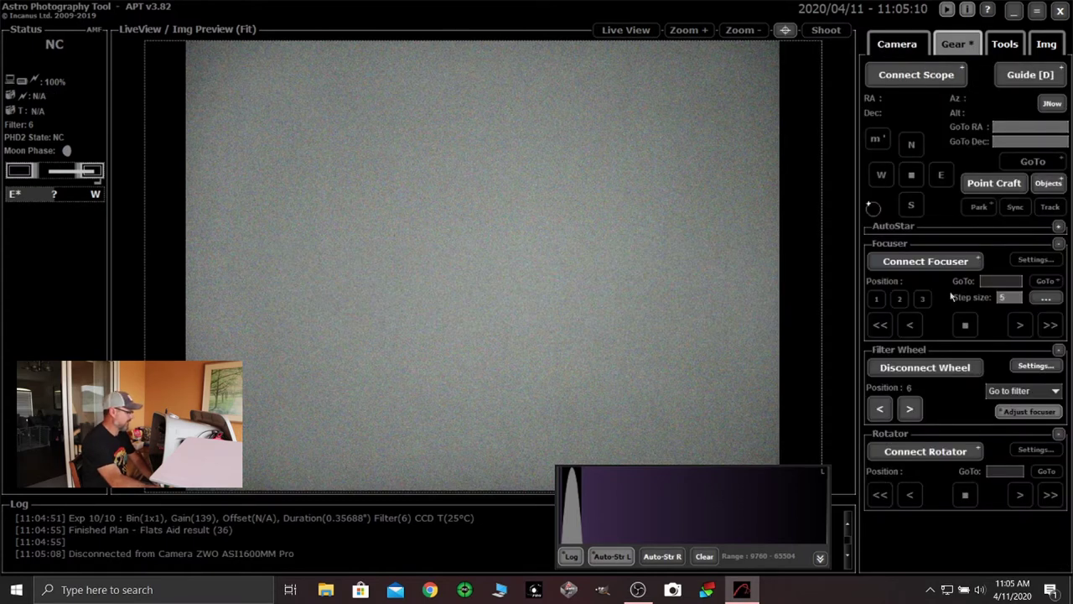
{"action": "left_click", "coordinate": [935, 367]}
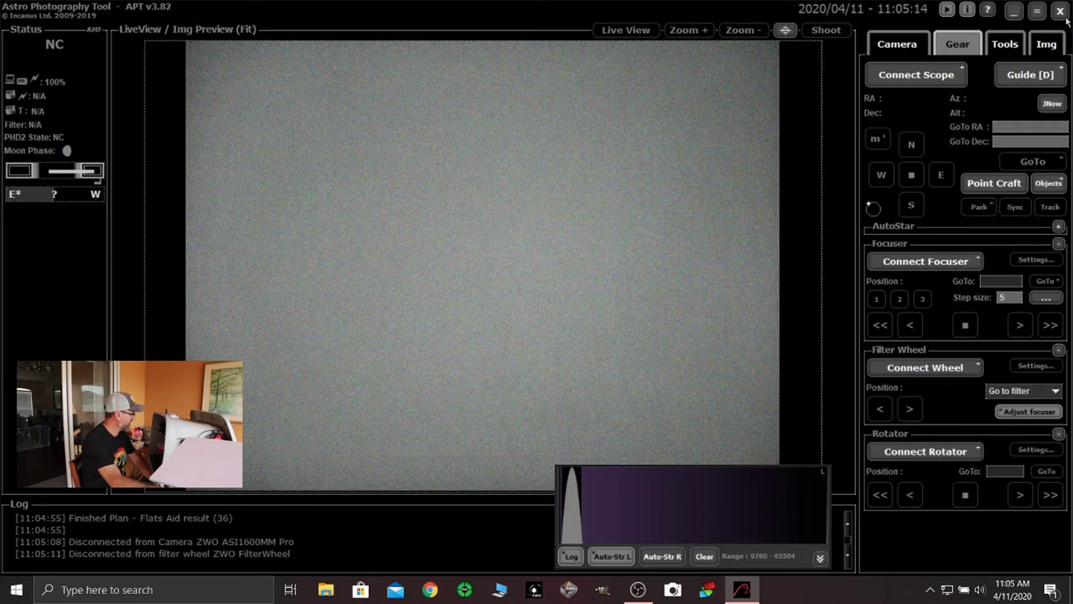
{"action": "left_click", "coordinate": [1061, 11]}
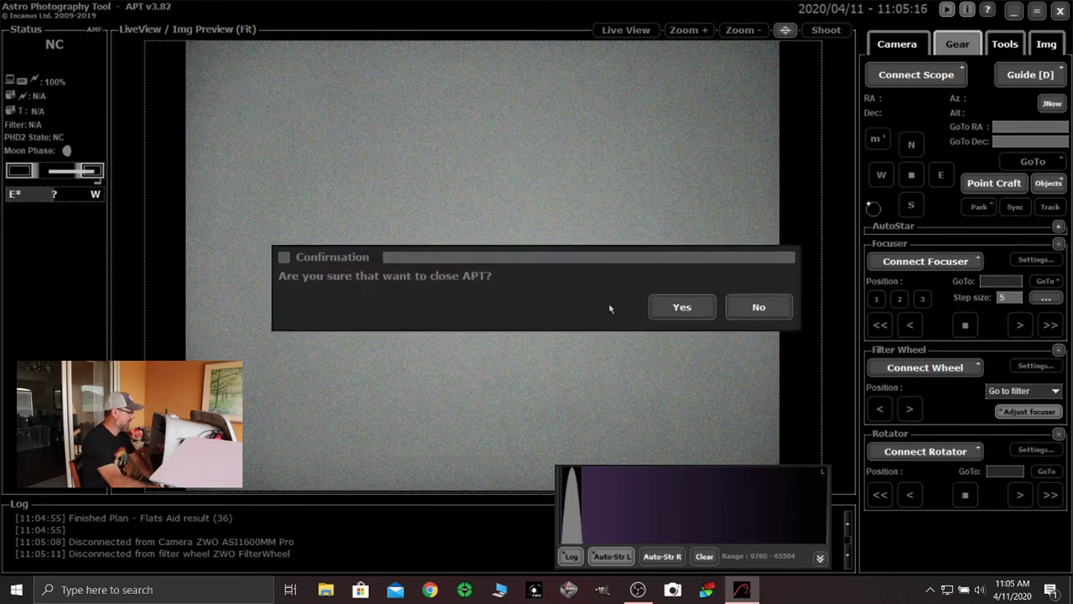
{"action": "left_click", "coordinate": [668, 313]}
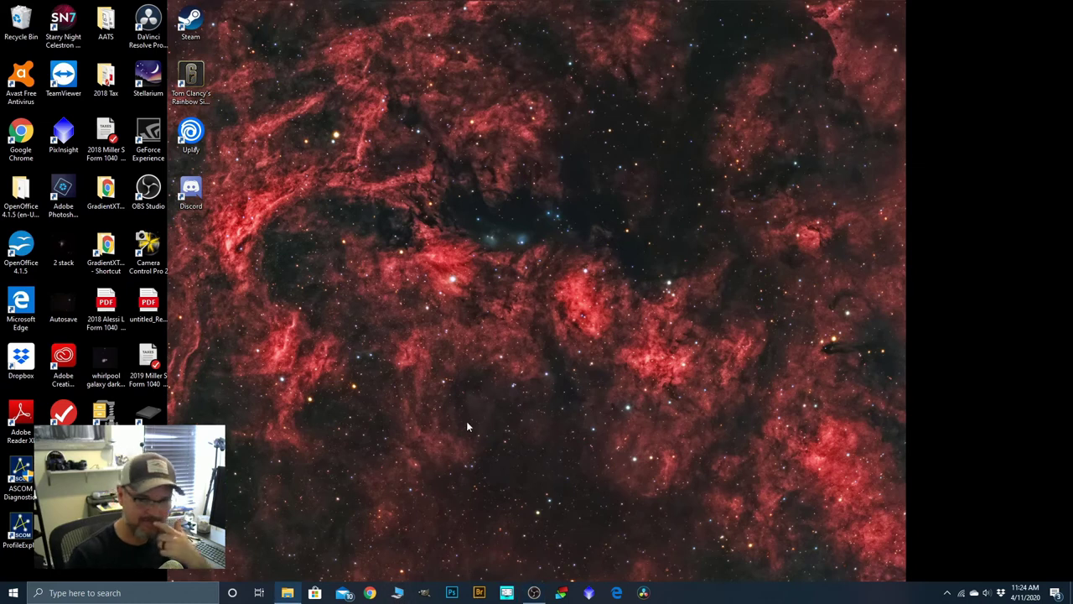
Open the 1600 load out folder on the USB20FD (D:) drive in a File Explorer window.
{"action": "left_click_drag", "start_coordinate": [1072, 239], "coordinate": [574, 53]}
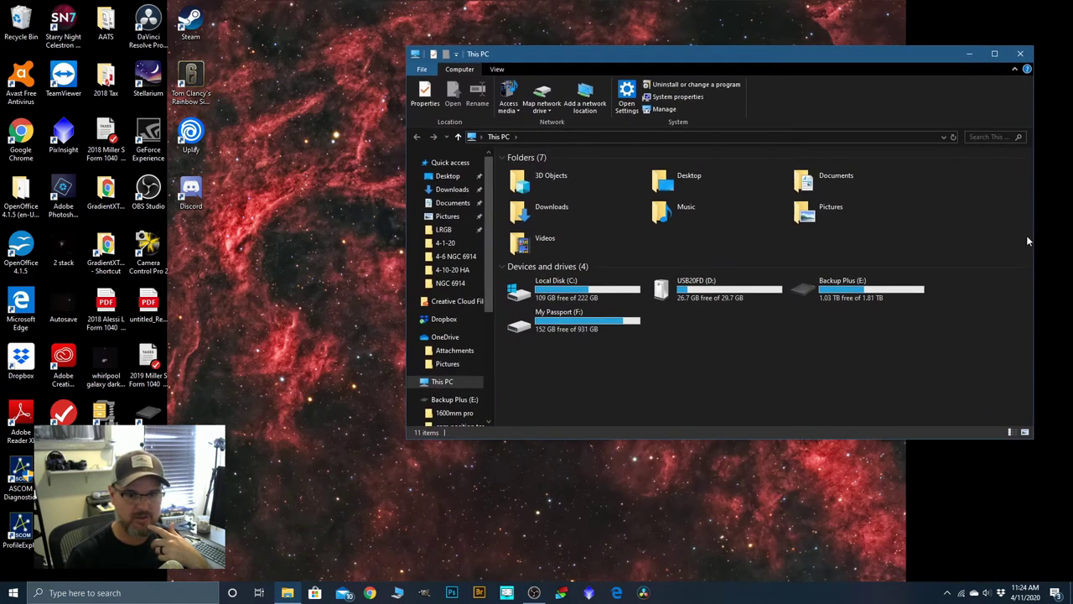
{"action": "left_click_drag", "start_coordinate": [1033, 238], "coordinate": [790, 238]}
{"action": "left_click_drag", "start_coordinate": [642, 62], "coordinate": [743, 58]}
{"action": "double_click", "coordinate": [778, 317]}
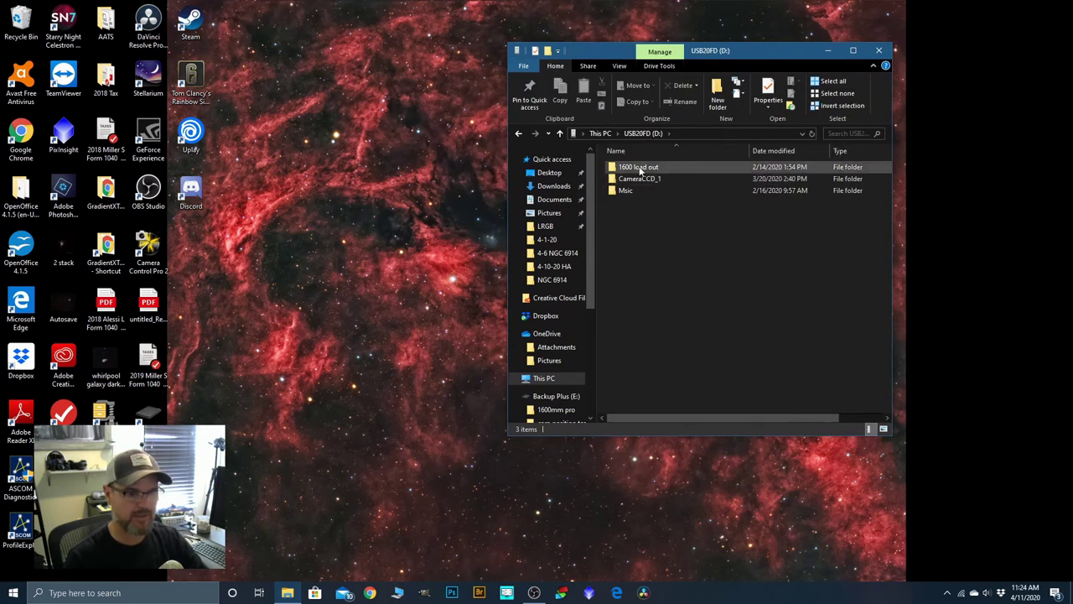
{"action": "double_click", "coordinate": [699, 166]}
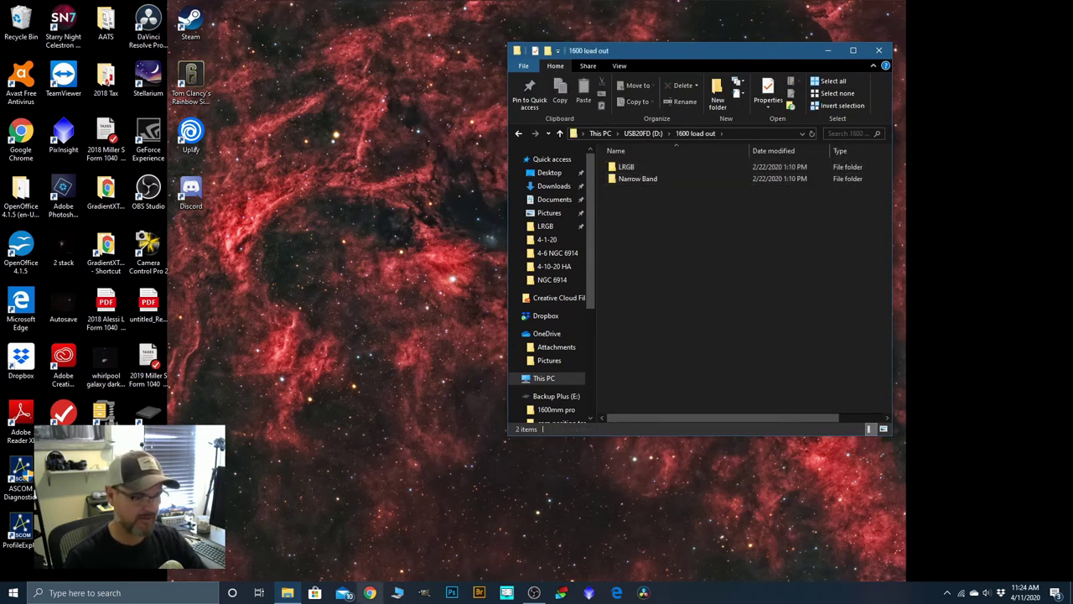
Open the 1600mm pro folder on Backup Plus (E:) in a second File Explorer window beside the first.
{"action": "left_click", "coordinate": [401, 593]}
{"action": "left_click_drag", "start_coordinate": [721, 49], "coordinate": [268, 59]}
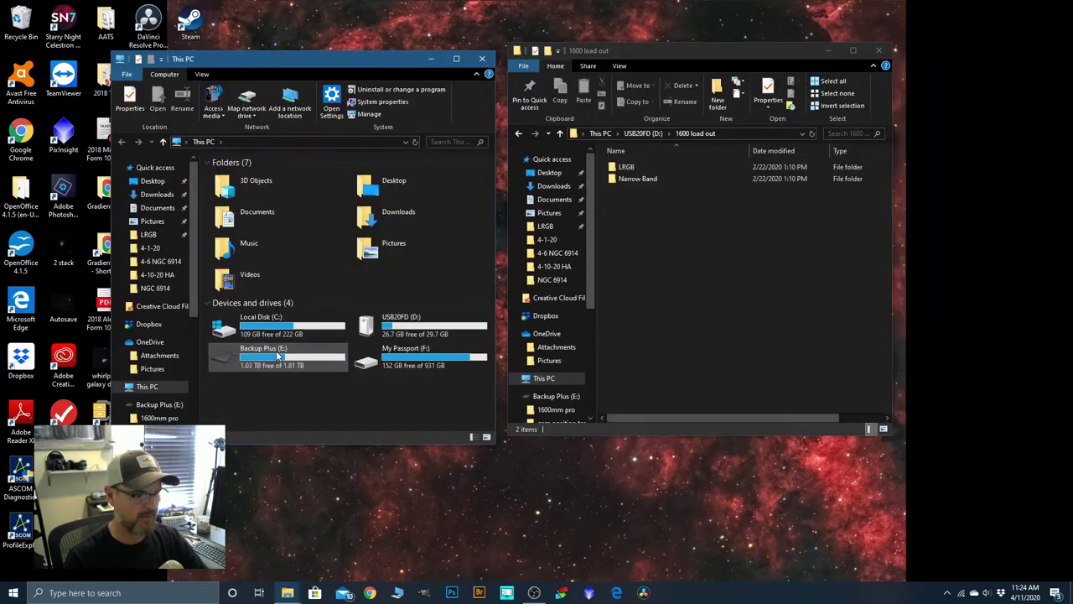
{"action": "double_click", "coordinate": [270, 352]}
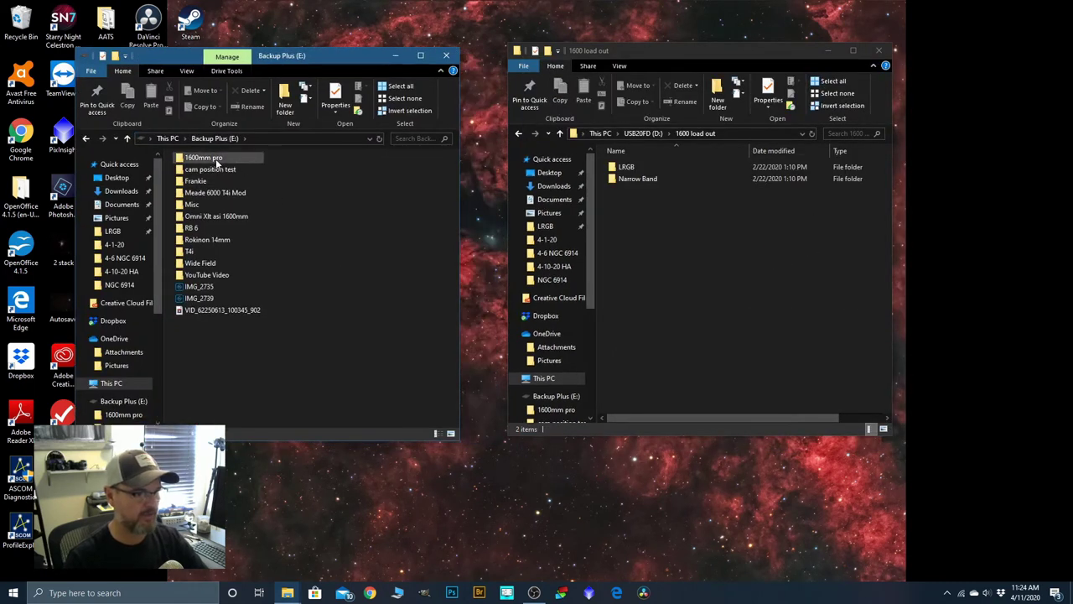
{"action": "left_click", "coordinate": [216, 160]}
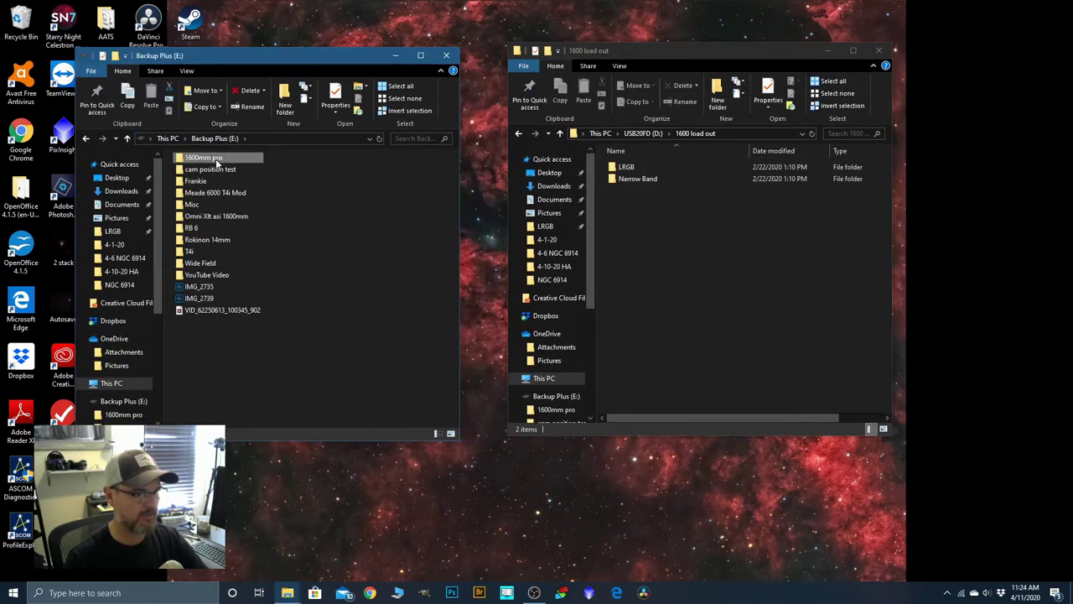
{"action": "double_click", "coordinate": [216, 160]}
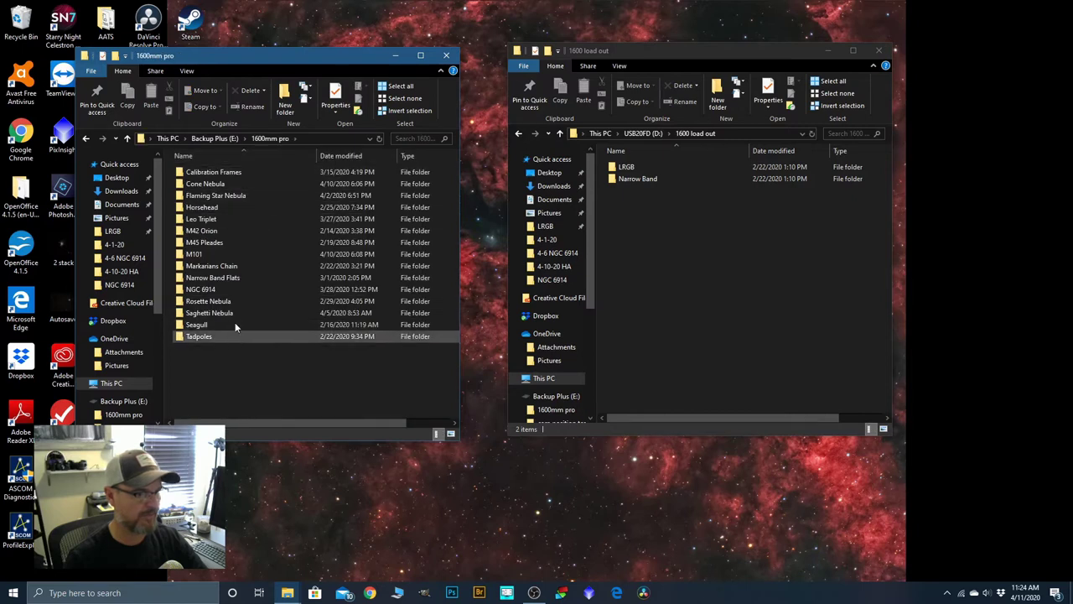
Move the Crescent Nebula folder from the USB drive's Narrow Band folder into 1600mm pro.
{"action": "left_click", "coordinate": [626, 181]}
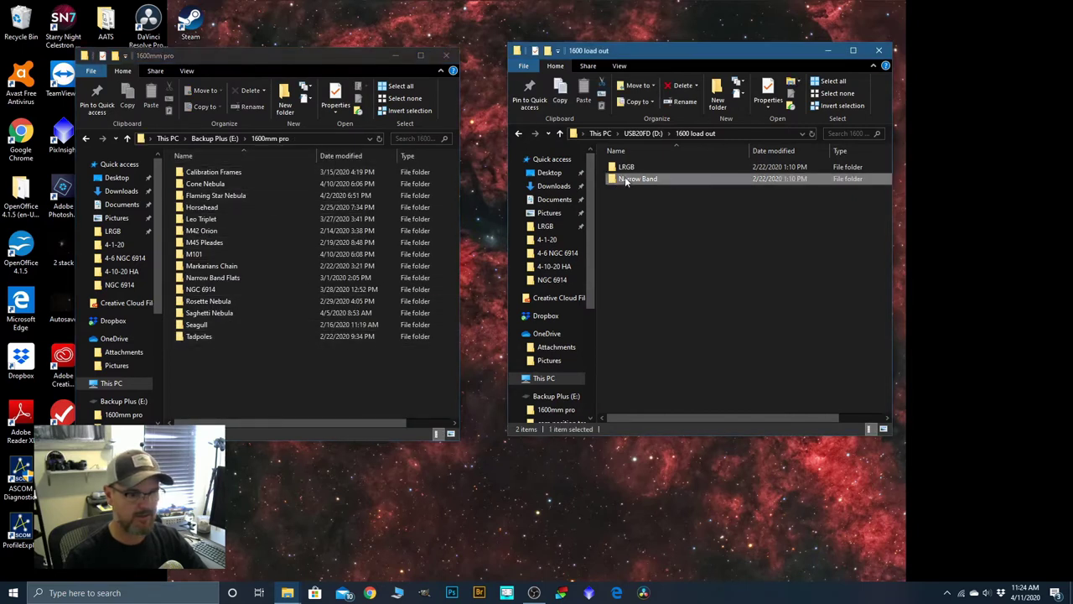
{"action": "double_click", "coordinate": [625, 180]}
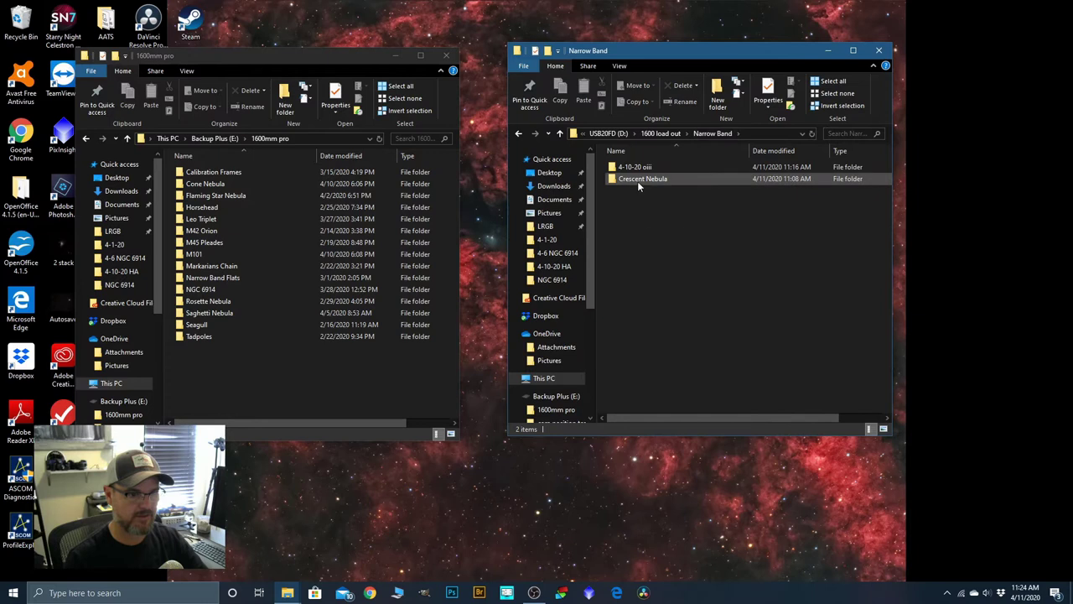
{"action": "left_click_drag", "start_coordinate": [639, 183], "coordinate": [235, 375]}
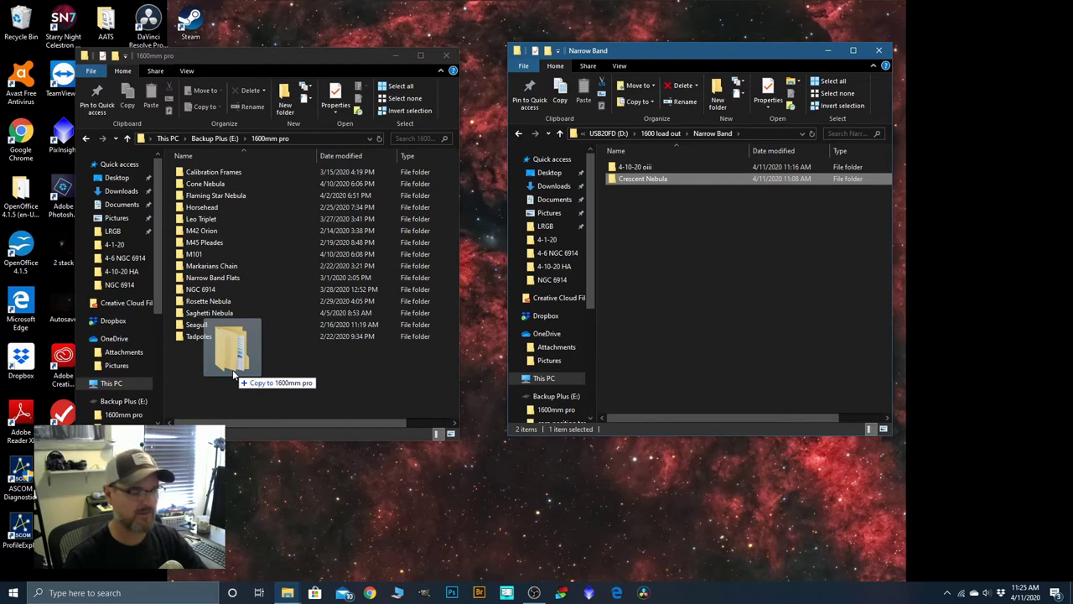
{"action": "left_click", "coordinate": [260, 382]}
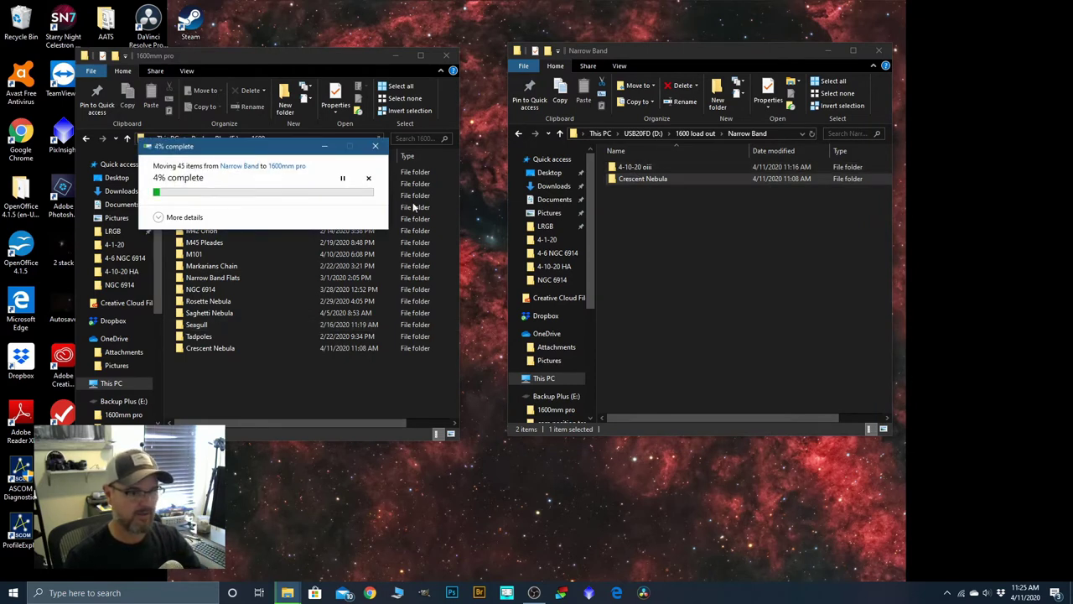
{"action": "left_click_drag", "start_coordinate": [285, 154], "coordinate": [190, 31]}
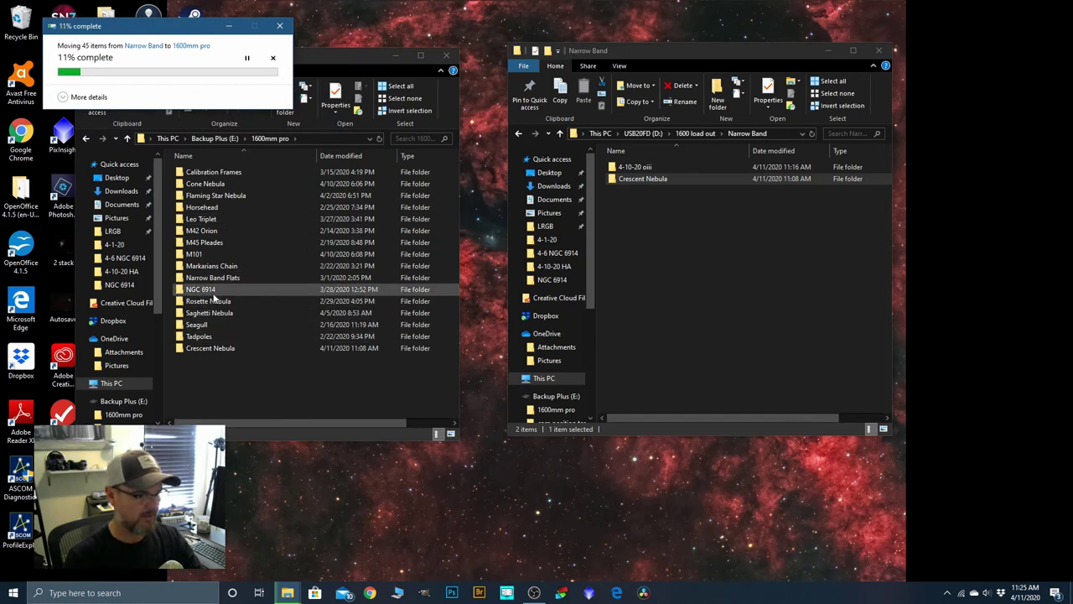
Move the 4-10-20 oiii folder from Narrow Band into the Cone Nebula folder in 1600mm pro.
{"action": "double_click", "coordinate": [208, 184]}
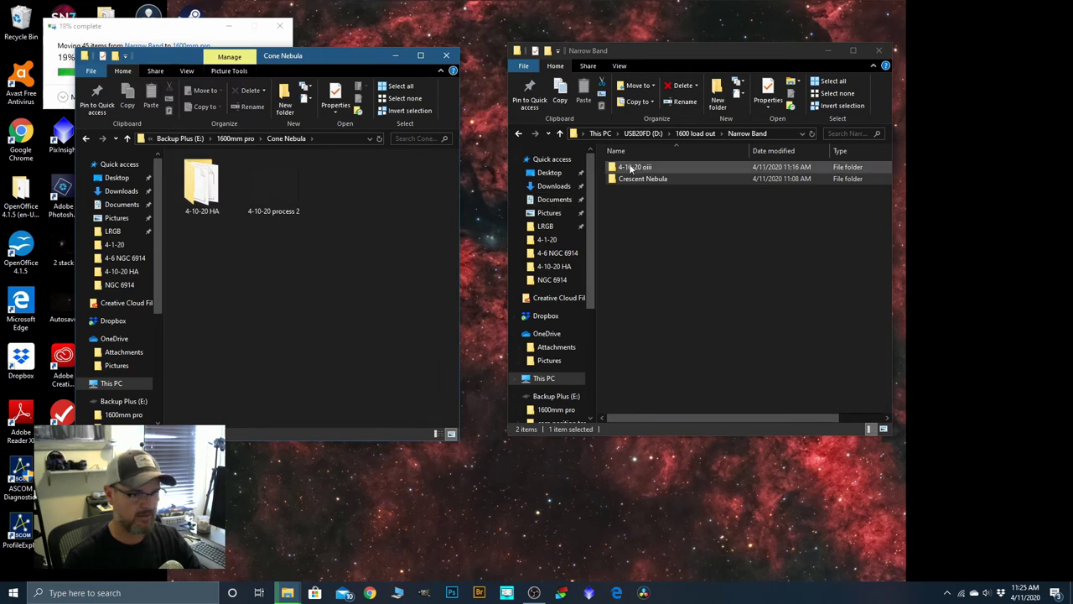
{"action": "left_click_drag", "start_coordinate": [633, 171], "coordinate": [229, 277]}
{"action": "left_click", "coordinate": [262, 292]}
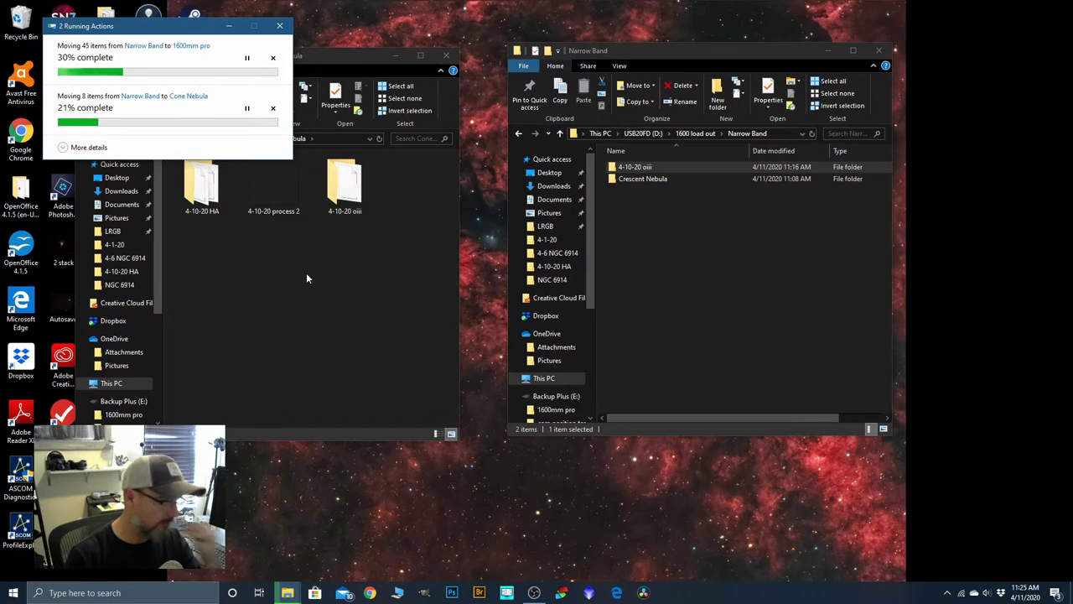
Check the frames in Cone Nebula's 4-10-20 HA folder and in the 6 and Flats folders of Crescent Nebula's 4-11-20 360_1x1_-20.
{"action": "double_click", "coordinate": [198, 194]}
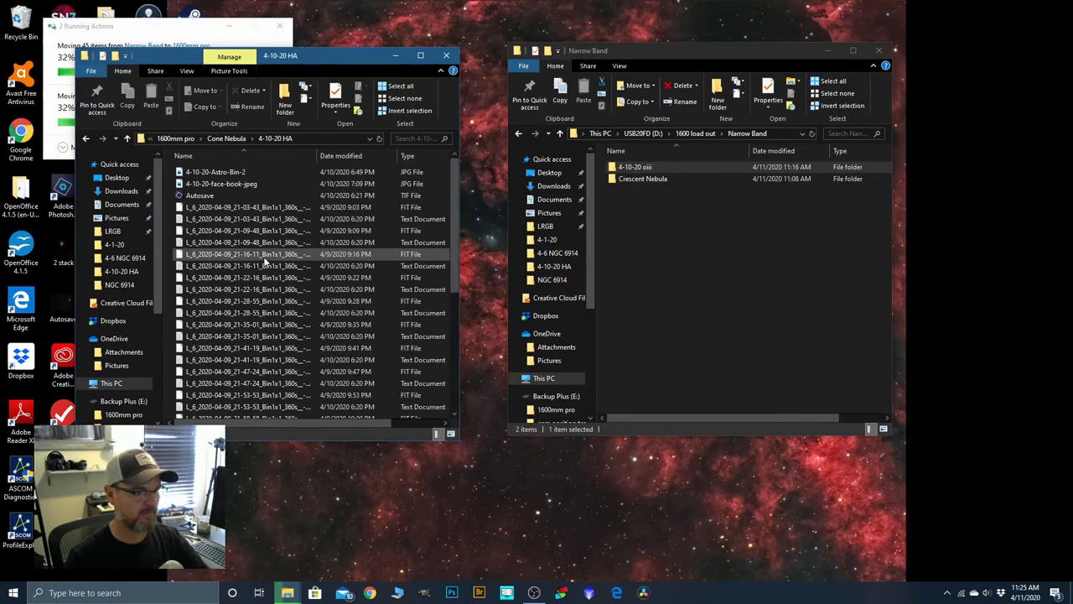
{"action": "left_click", "coordinate": [227, 174]}
{"action": "double_click", "coordinate": [227, 174]}
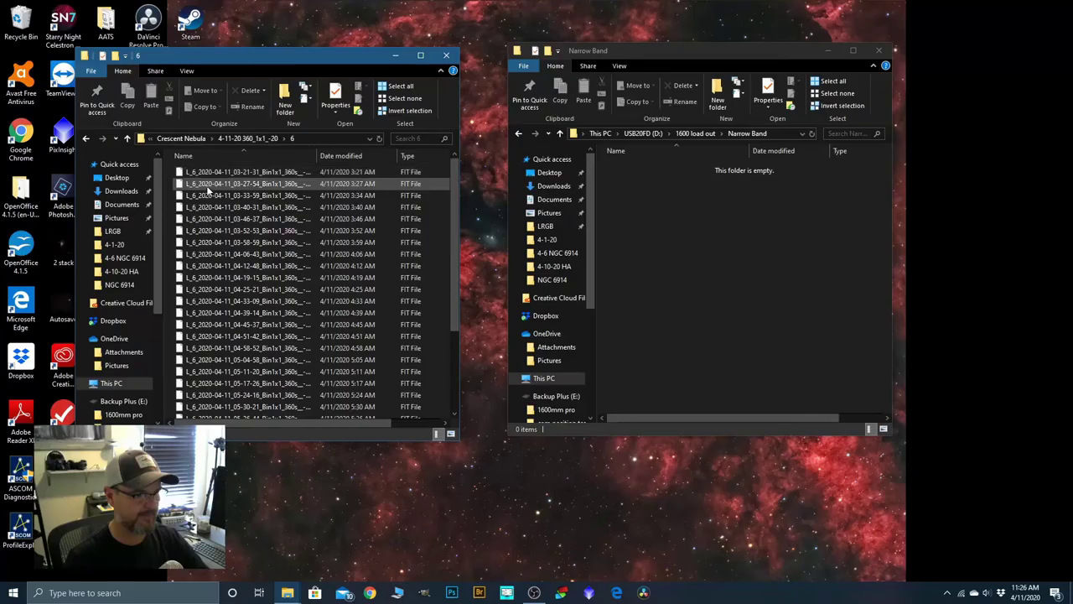
{"action": "scroll", "coordinate": [262, 307], "scroll_direction": "down", "scroll_amount": 1}
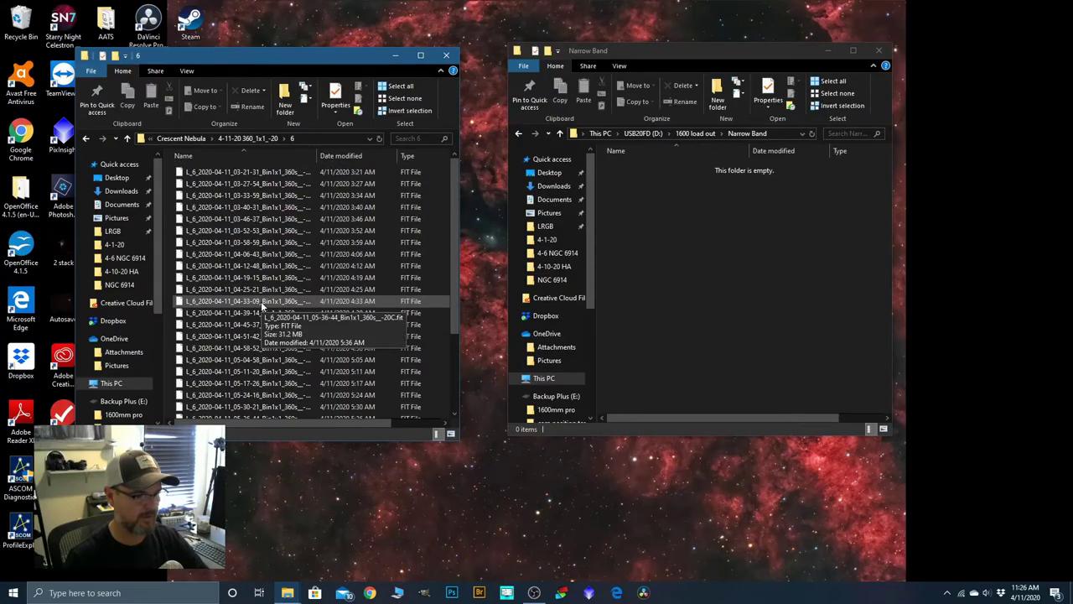
{"action": "left_click", "coordinate": [128, 138]}
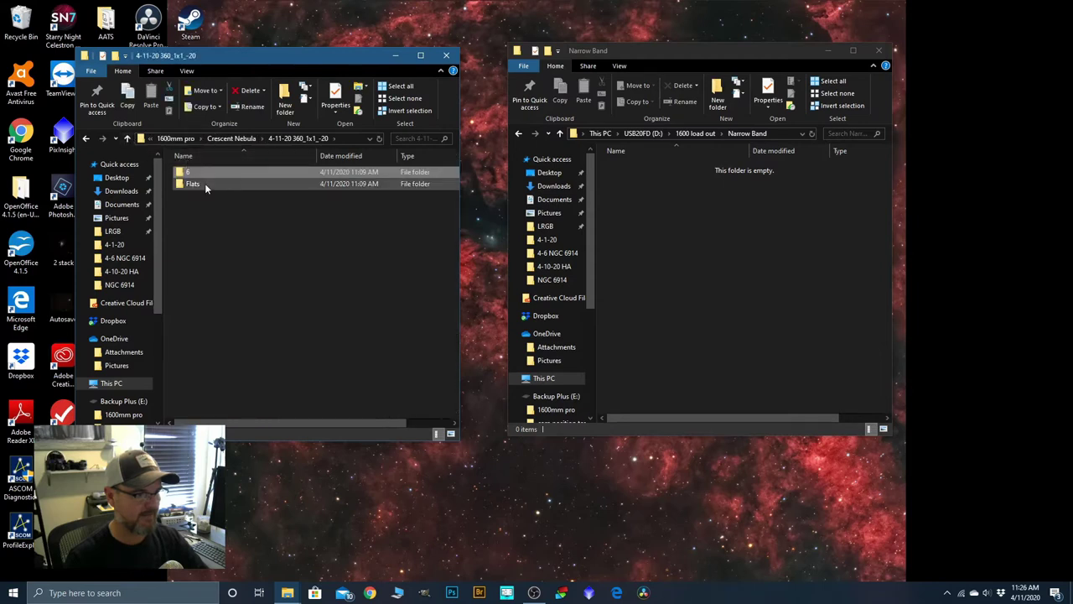
{"action": "double_click", "coordinate": [205, 172]}
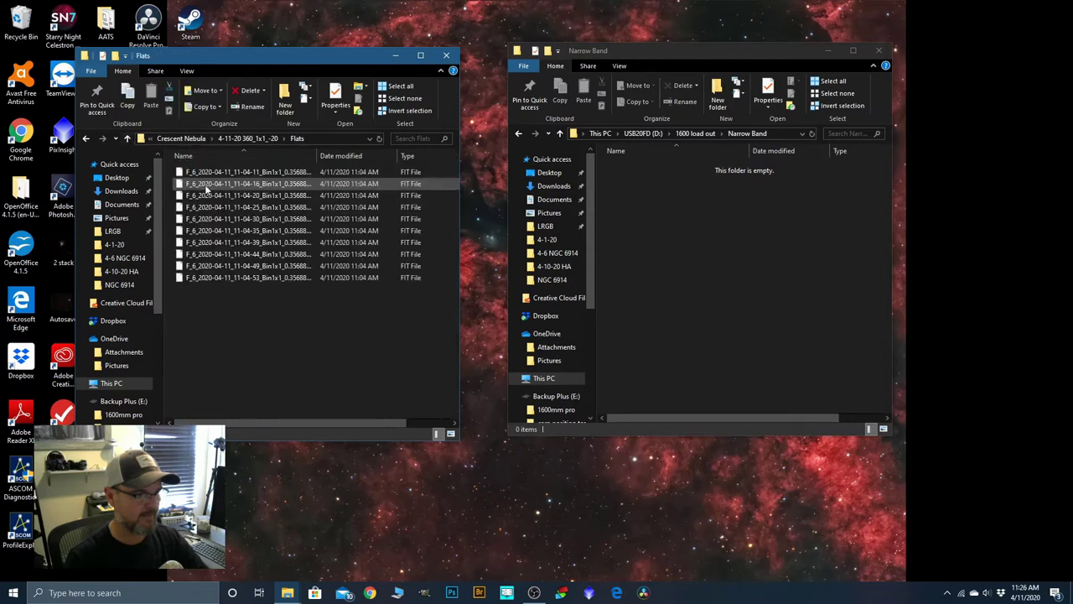
{"action": "left_click", "coordinate": [127, 138]}
Close the Narrow Band window, place DeepSkyStacker and the 4-11-20 360_1x1_-20 folder window side by side, and dismiss the CCleaner alert.
{"action": "left_click", "coordinate": [881, 50]}
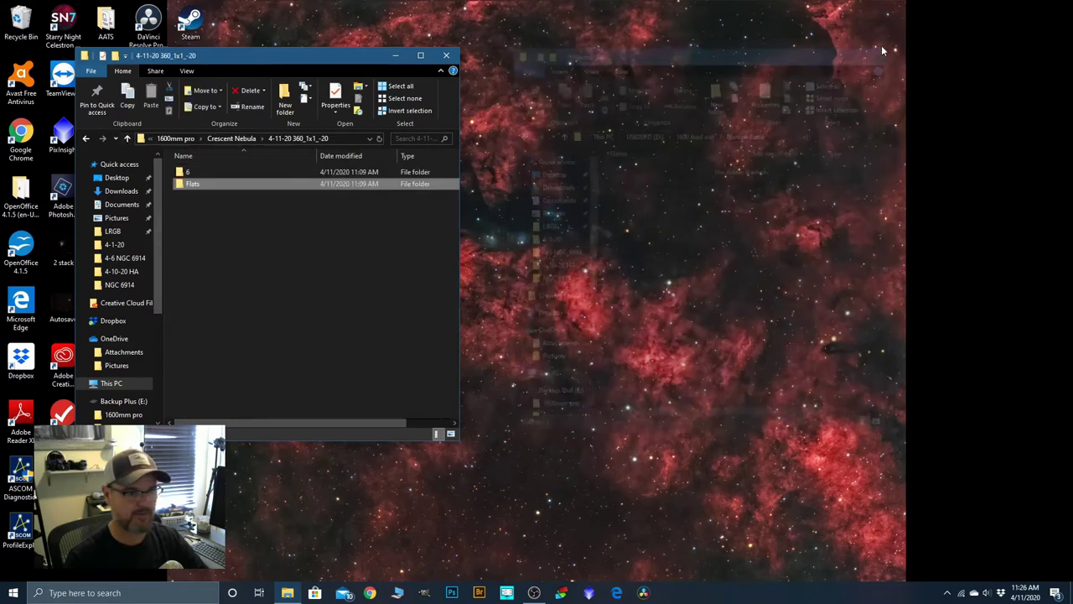
{"action": "left_click_drag", "start_coordinate": [344, 57], "coordinate": [1072, 79]}
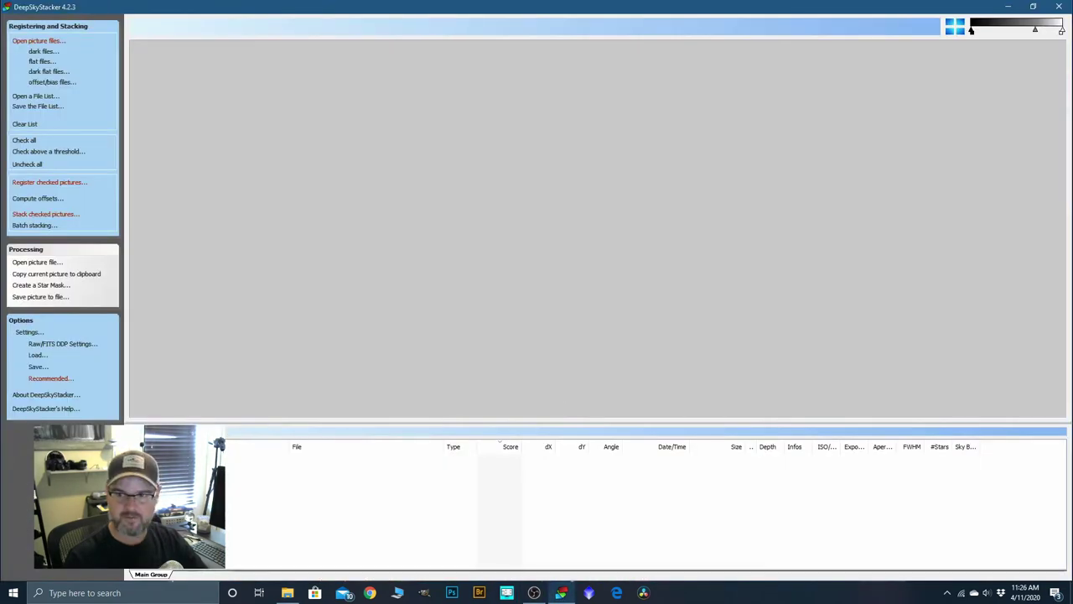
{"action": "key", "text": "alt+Tab"}
{"action": "left_click_drag", "start_coordinate": [1040, 241], "coordinate": [965, 110]}
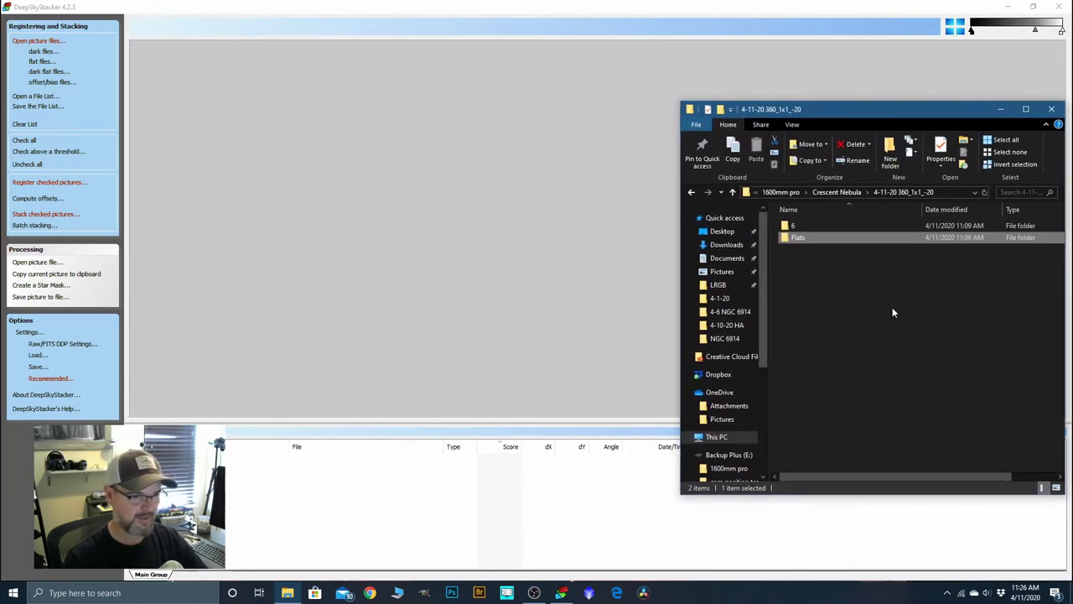
{"action": "left_click", "coordinate": [625, 121]}
{"action": "left_click_drag", "start_coordinate": [814, 7], "coordinate": [1, 17]}
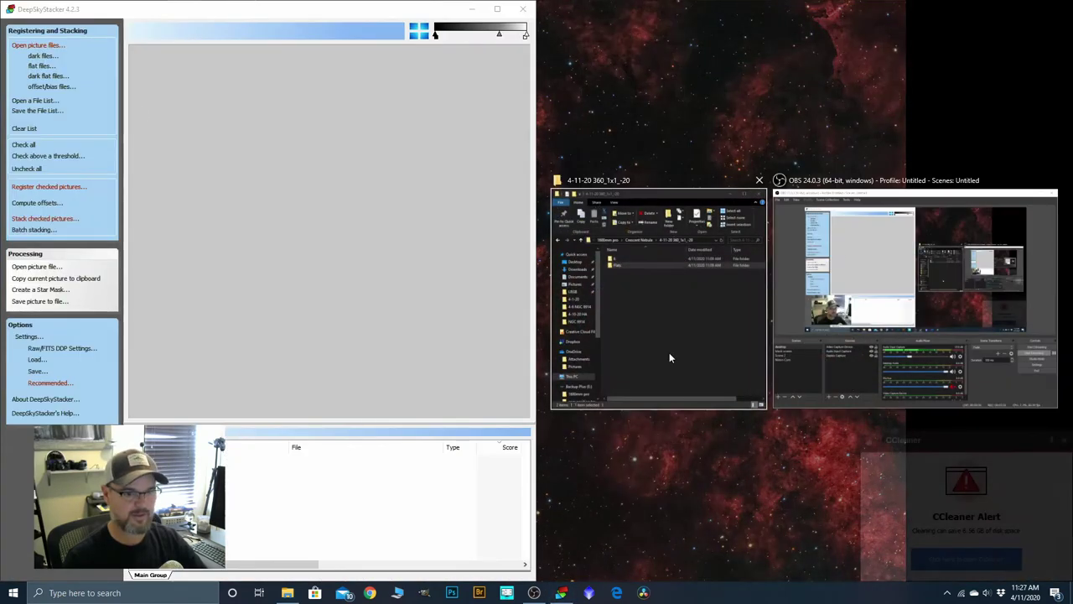
{"action": "left_click", "coordinate": [669, 352]}
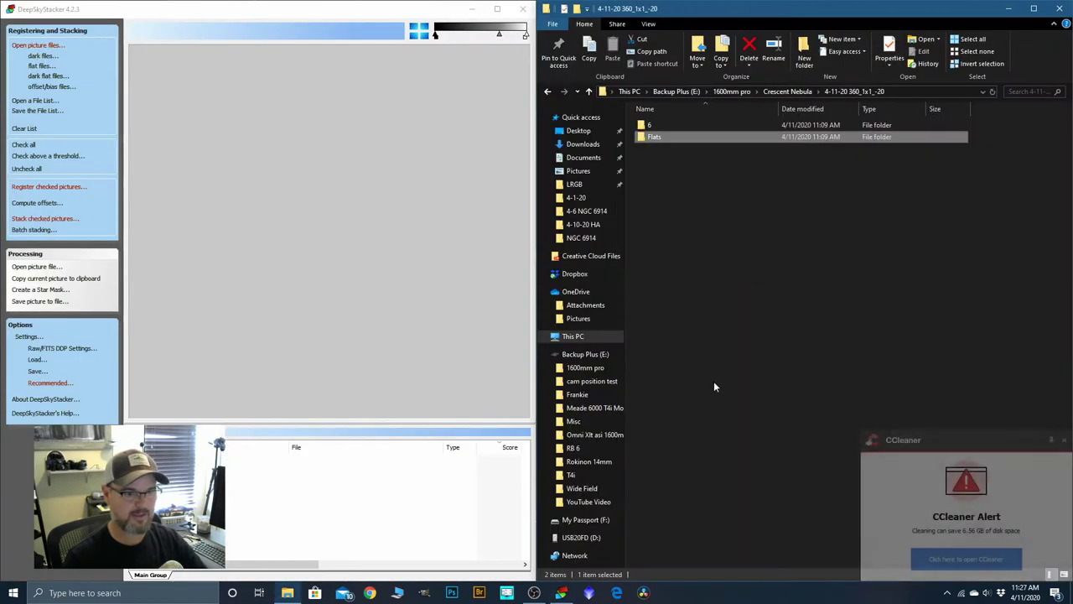
{"action": "left_click", "coordinate": [1065, 441]}
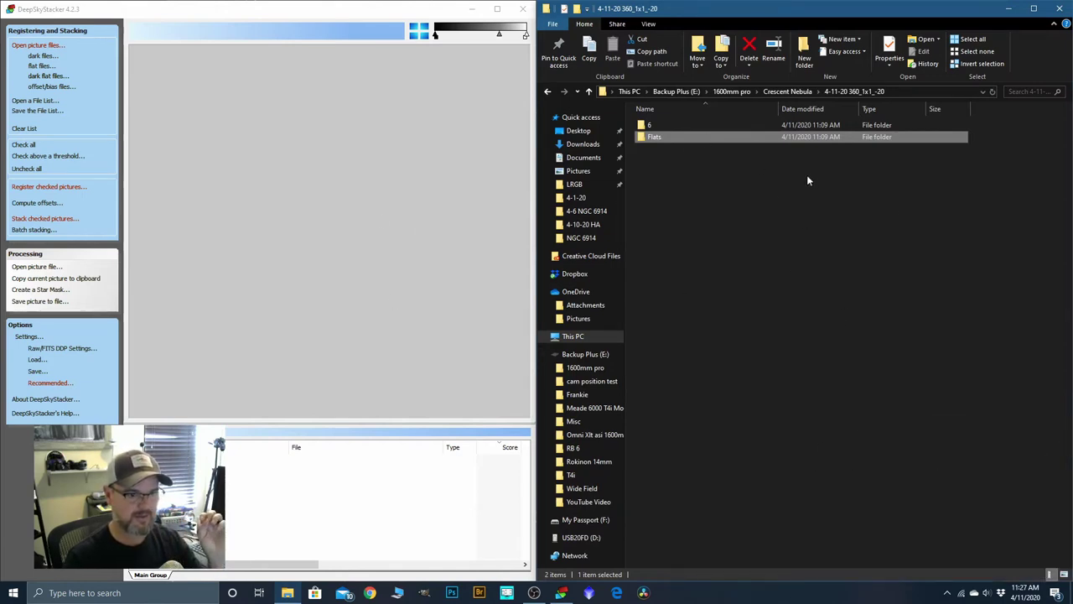
Add the files of folder 6 in 4-11-20 360_1x1_-20 to DeepSkyStacker as Light Frames.
{"action": "left_click", "coordinate": [592, 92]}
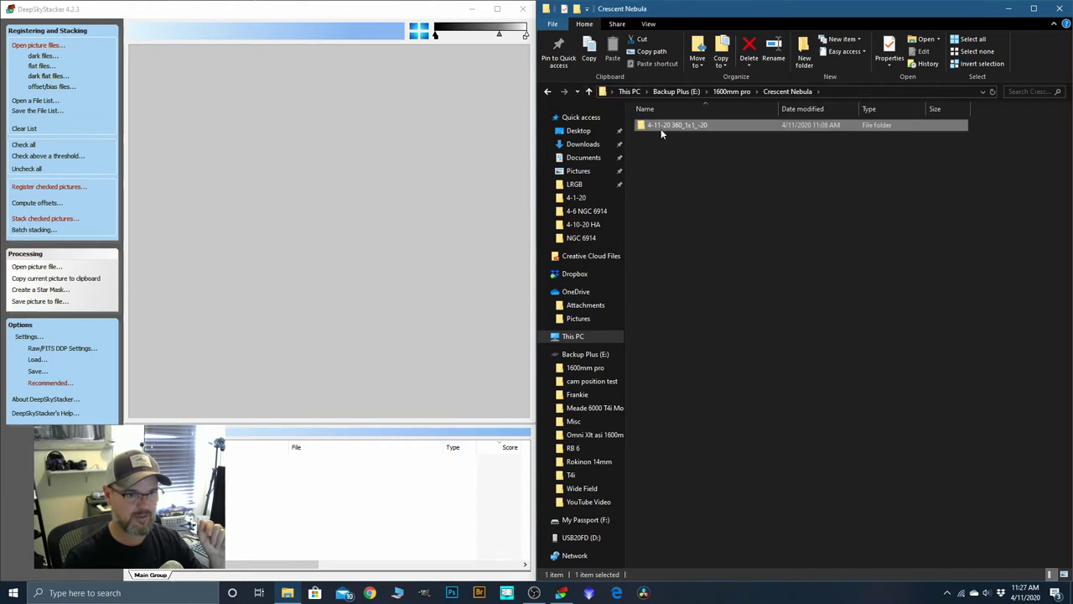
{"action": "double_click", "coordinate": [661, 131]}
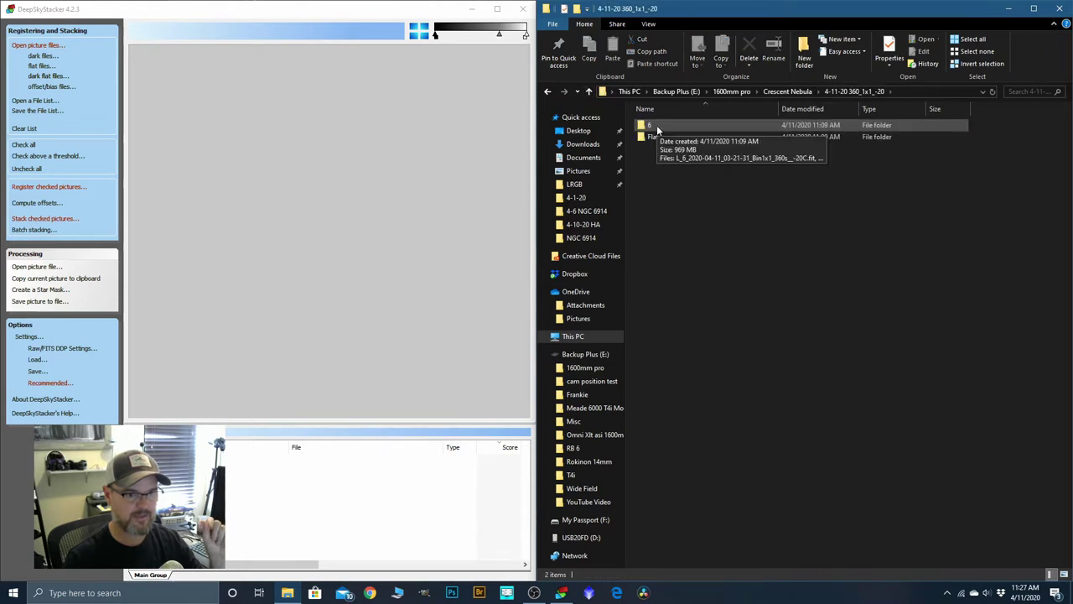
{"action": "left_click", "coordinate": [659, 137]}
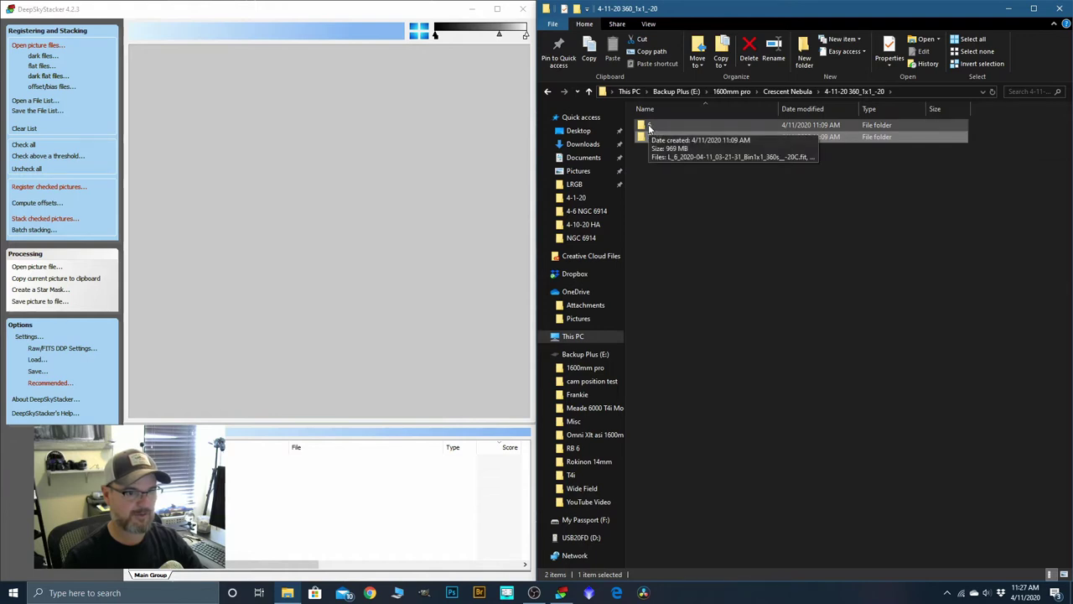
{"action": "left_click_drag", "start_coordinate": [649, 128], "coordinate": [460, 249]}
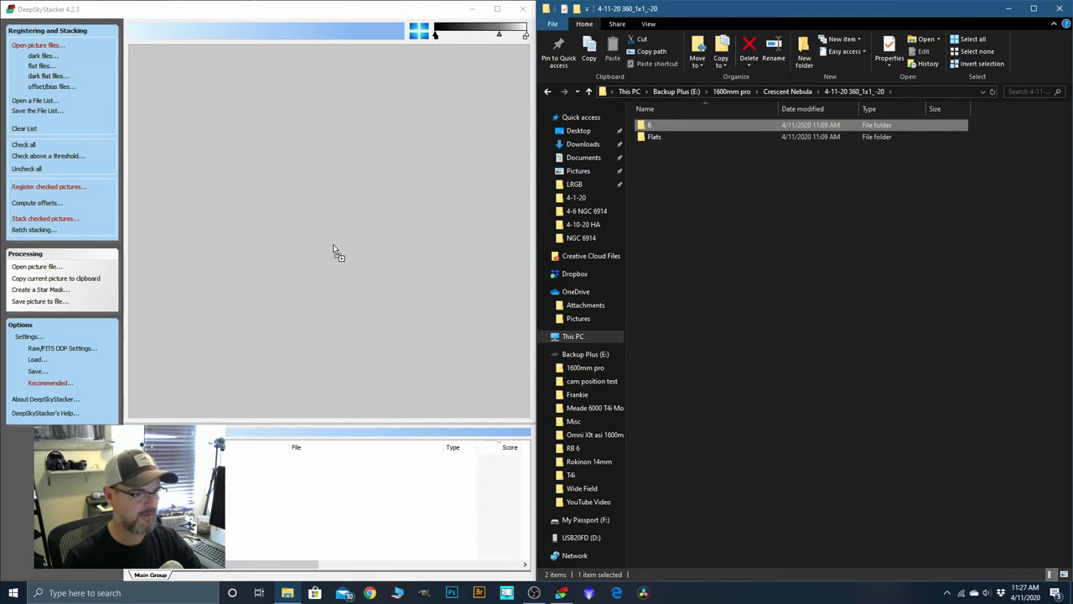
{"action": "left_click_drag", "start_coordinate": [333, 246], "coordinate": [333, 245]}
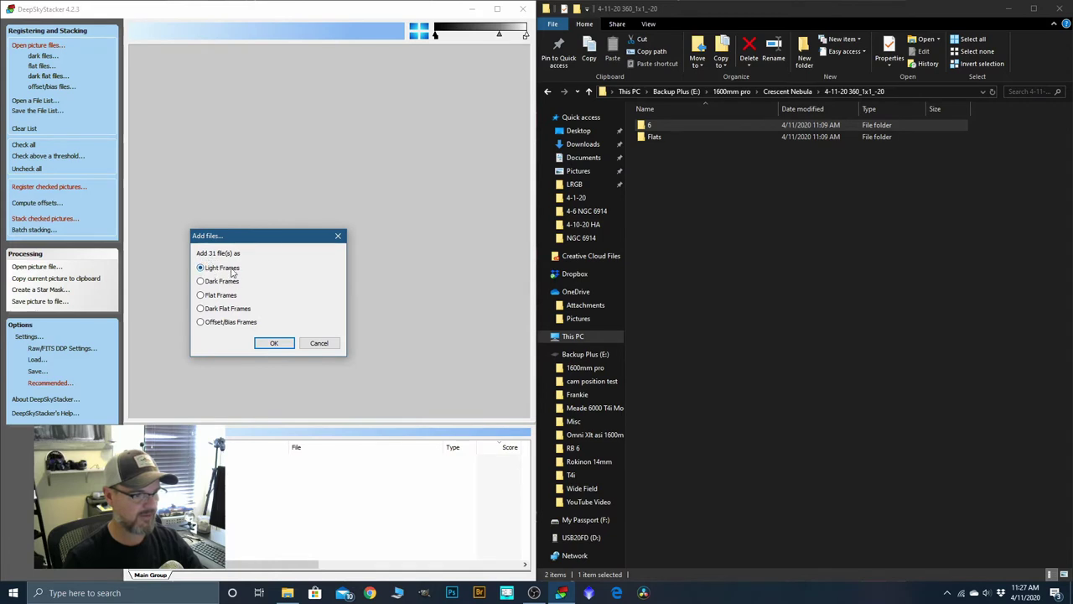
{"action": "left_click", "coordinate": [273, 343]}
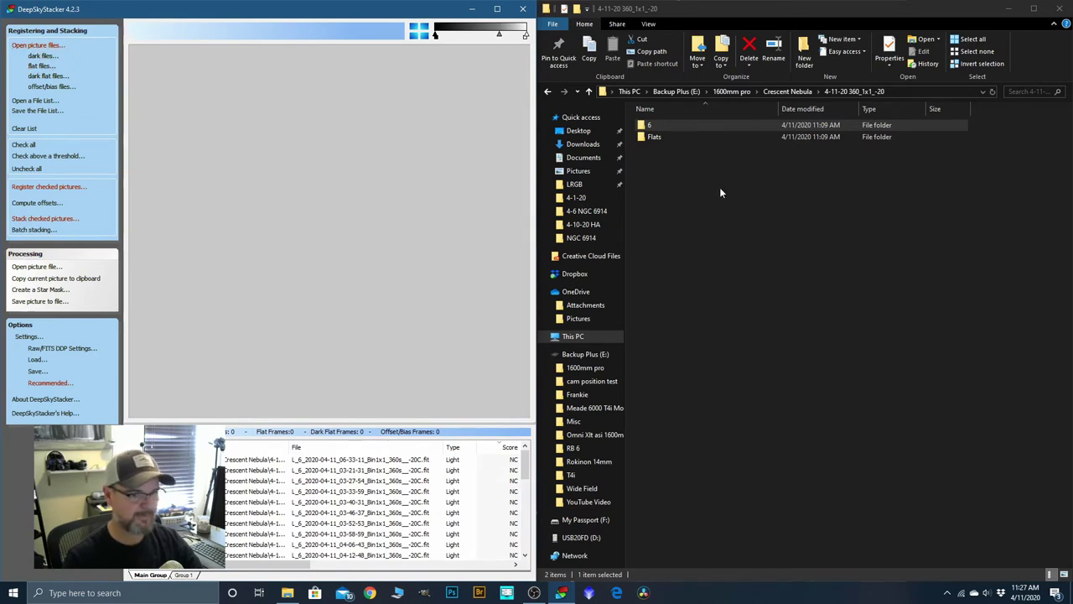
Add the files of the Flats folder in 4-11-20 360_1x1_-20 to DeepSkyStacker as Flat Frames.
{"action": "left_click_drag", "start_coordinate": [648, 135], "coordinate": [323, 238]}
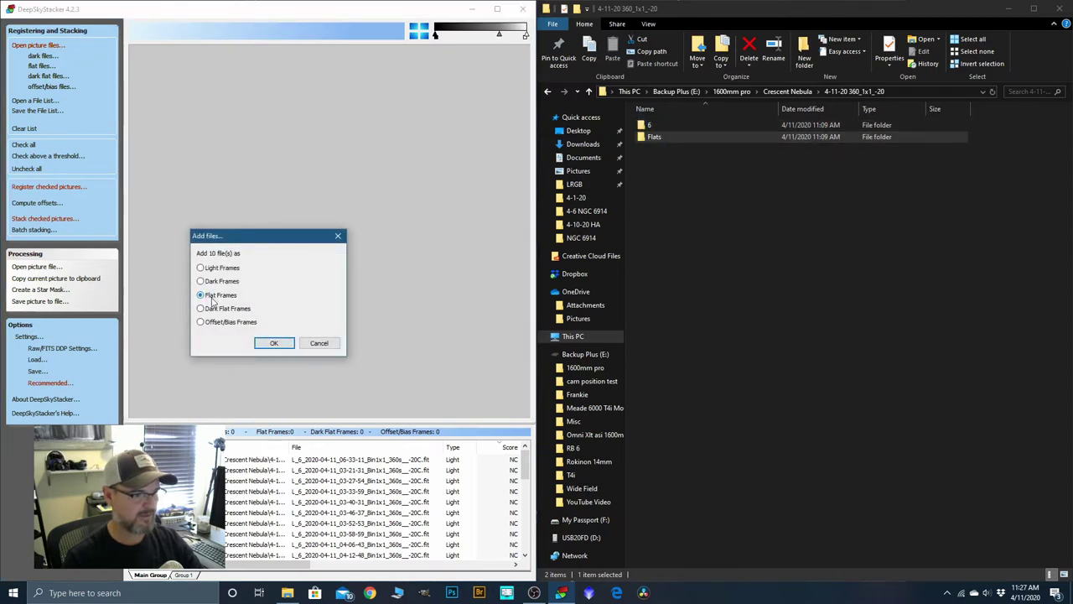
{"action": "left_click", "coordinate": [274, 343]}
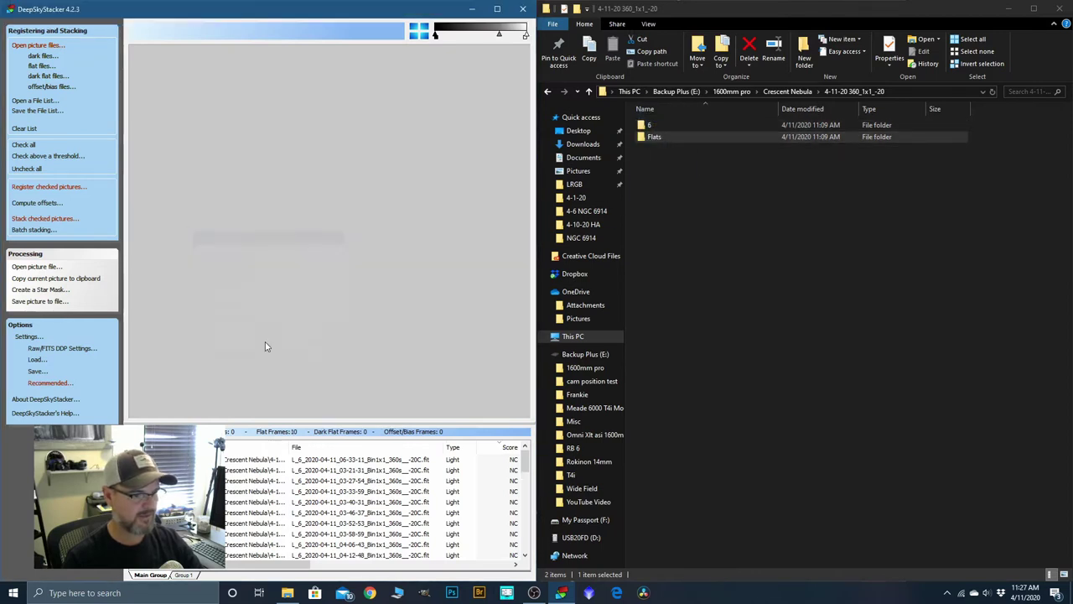
Check the Bias 1600 mm pro folder in Calibration Frames of 1600mm pro and add its files to DeepSkyStacker as Offset/Bias Frames.
{"action": "left_click", "coordinate": [589, 92]}
{"action": "left_click", "coordinate": [590, 92]}
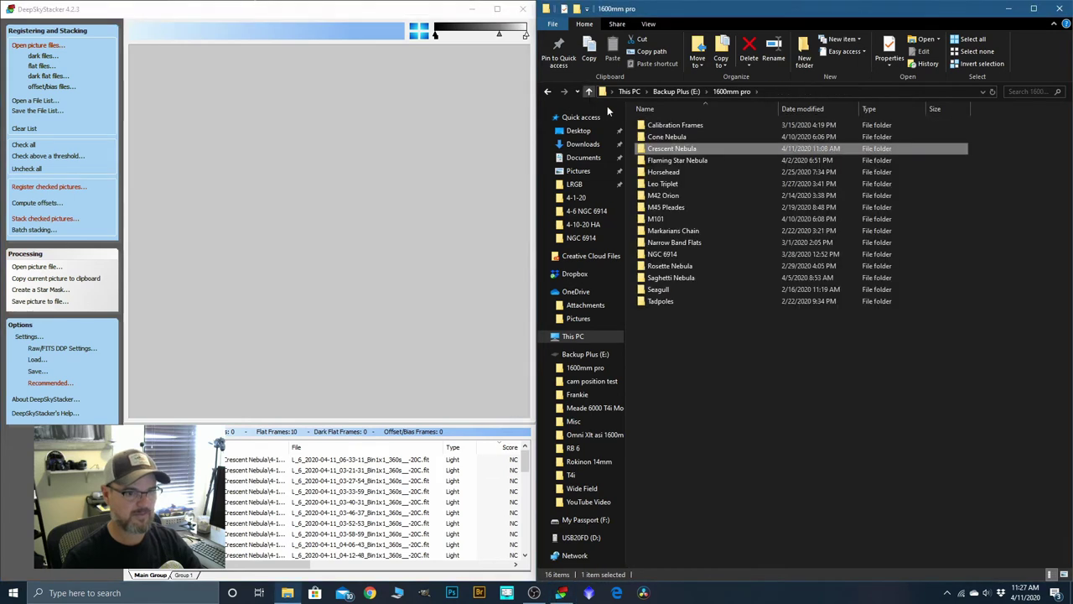
{"action": "double_click", "coordinate": [675, 125]}
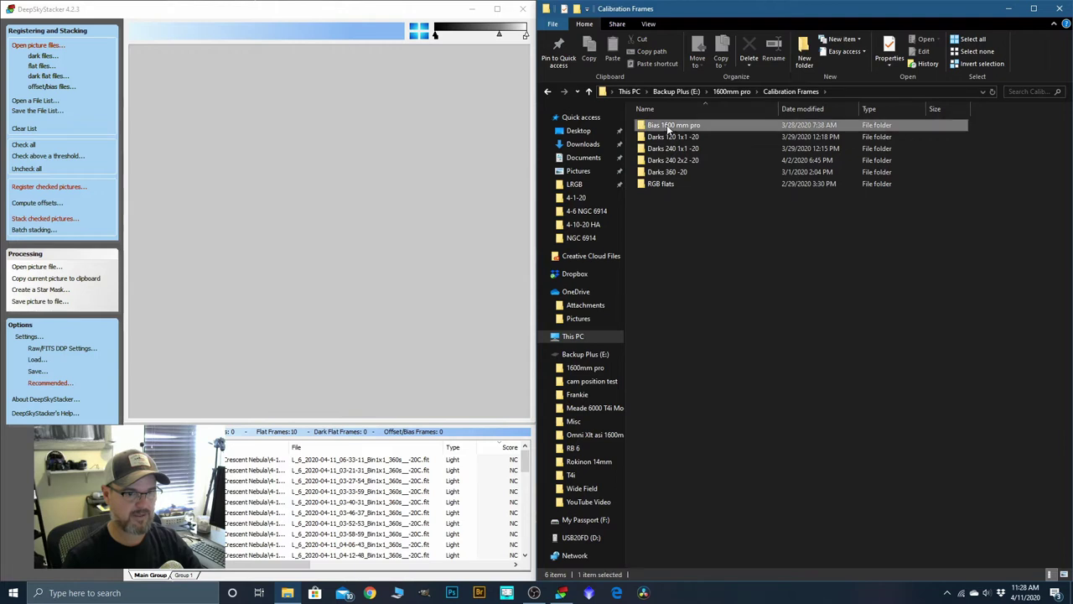
{"action": "double_click", "coordinate": [668, 126]}
{"action": "left_click", "coordinate": [590, 93]}
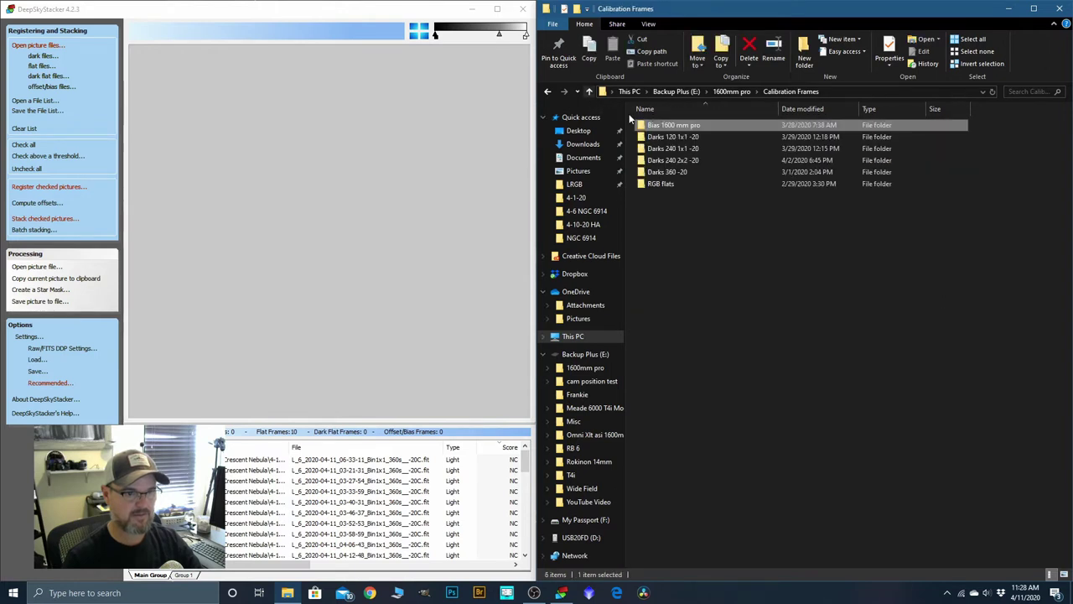
{"action": "double_click", "coordinate": [661, 126]}
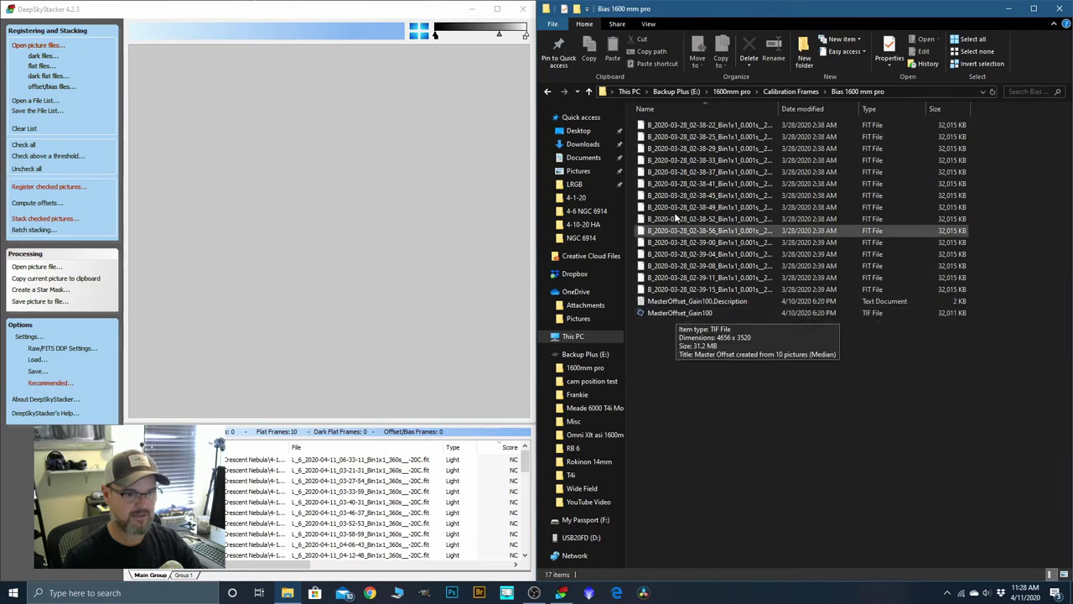
{"action": "left_click", "coordinate": [590, 92]}
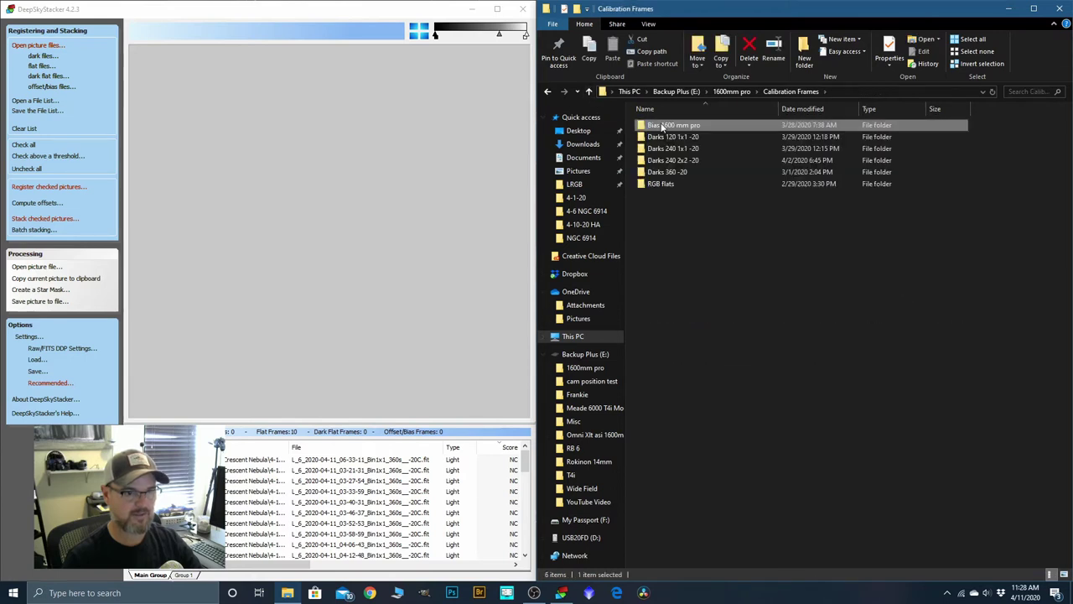
{"action": "left_click_drag", "start_coordinate": [515, 170], "coordinate": [358, 246]}
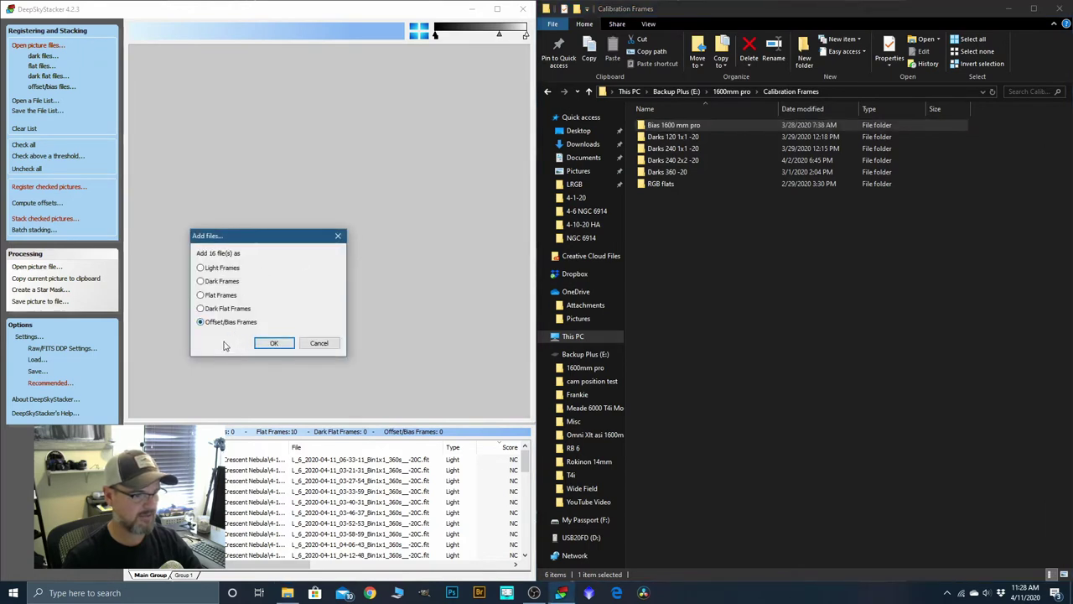
{"action": "left_click", "coordinate": [272, 343]}
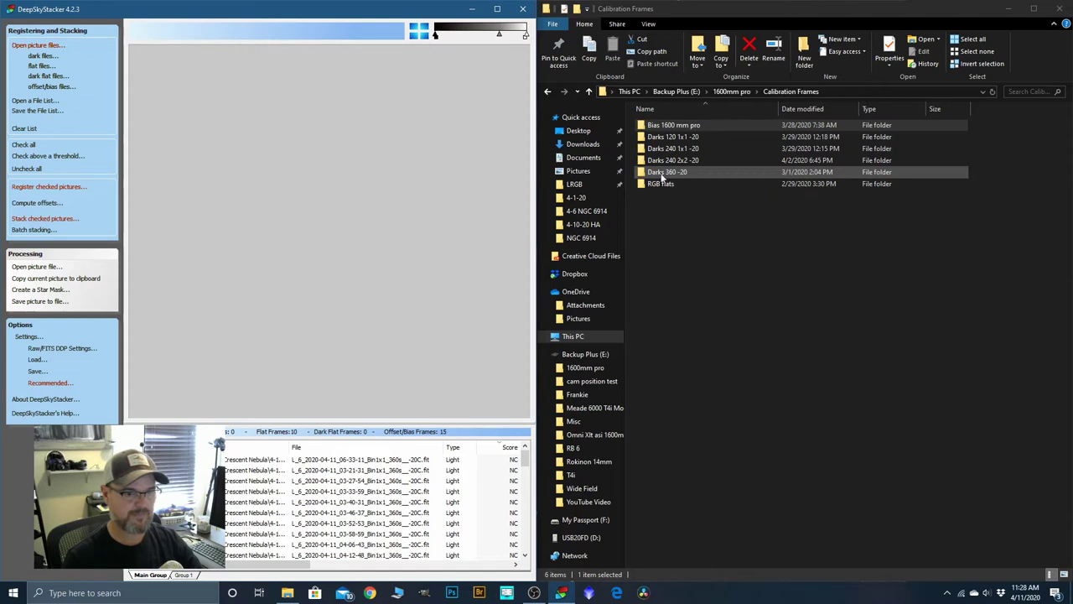
Add the files of the Darks 360 -20 folder in Calibration Frames to DeepSkyStacker as Dark Frames.
{"action": "left_click_drag", "start_coordinate": [662, 176], "coordinate": [371, 265]}
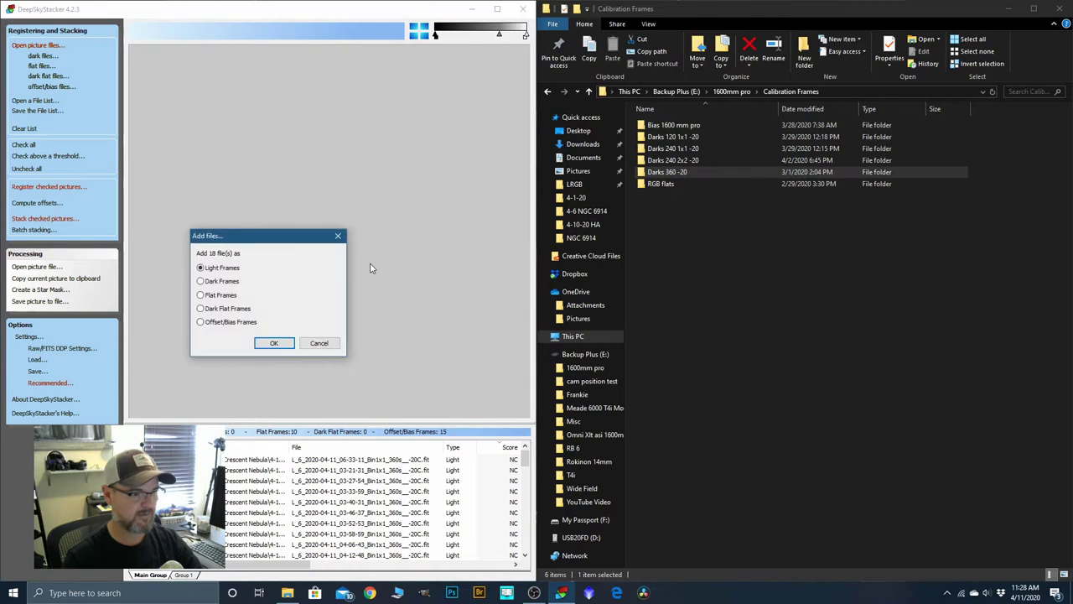
{"action": "left_click", "coordinate": [275, 344]}
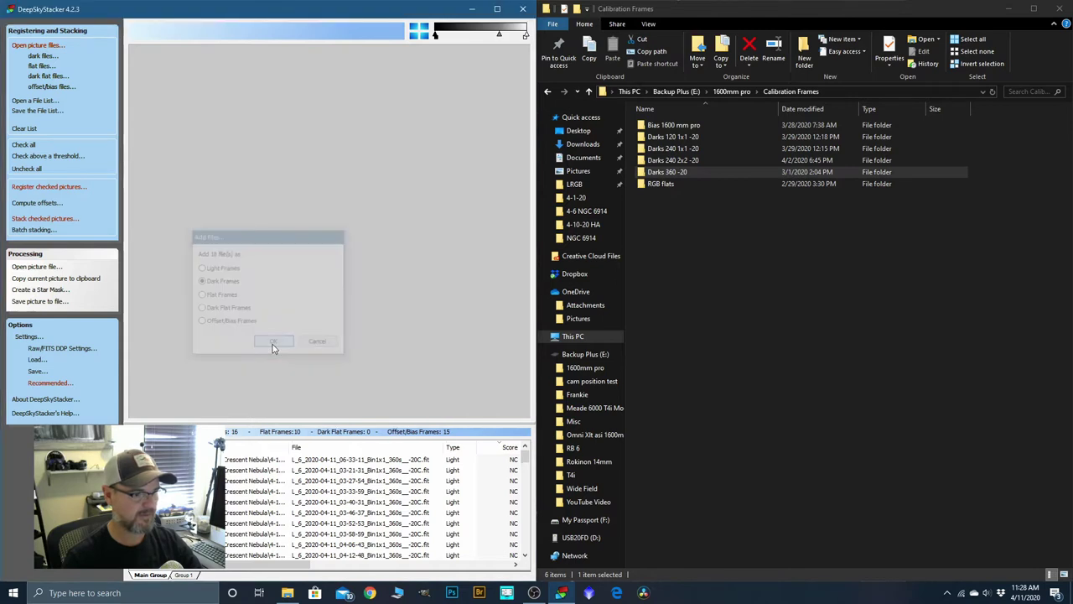
Put the Calibration Frames window away, maximize DeepSkyStacker and look through the full list of loaded light and calibration frames.
{"action": "left_click", "coordinate": [1009, 9]}
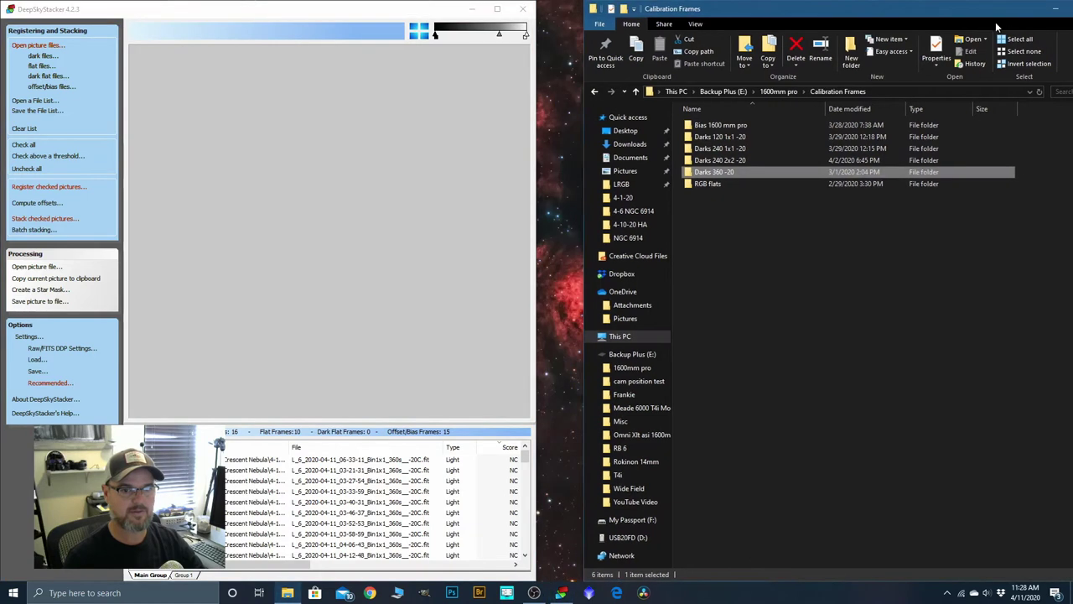
{"action": "left_click", "coordinate": [497, 9]}
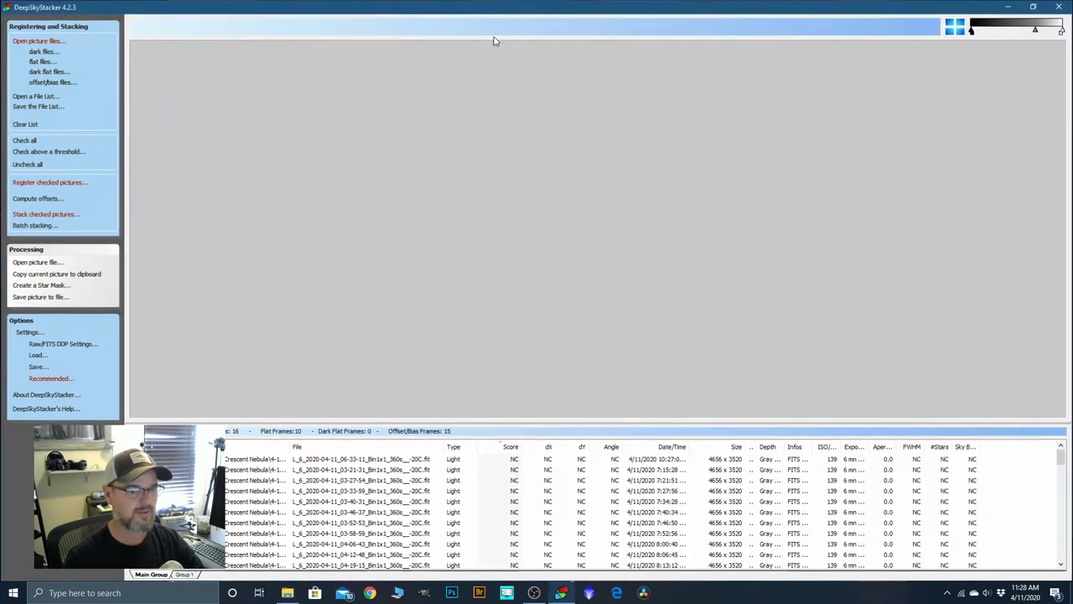
{"action": "scroll", "coordinate": [638, 503], "scroll_direction": "down", "scroll_amount": 7}
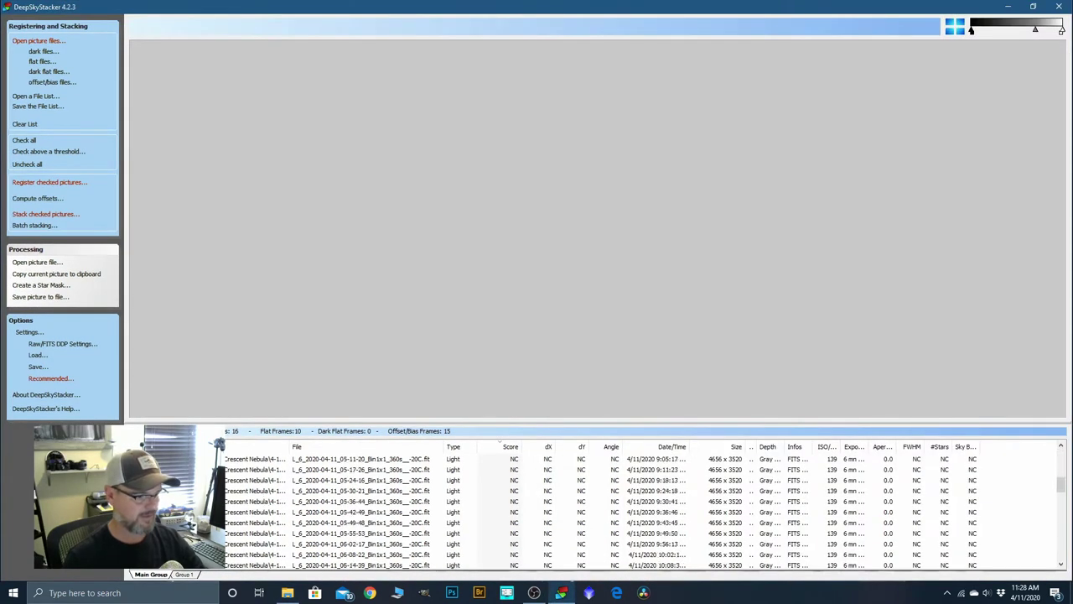
{"action": "scroll", "coordinate": [637, 503], "scroll_direction": "up", "scroll_amount": 5}
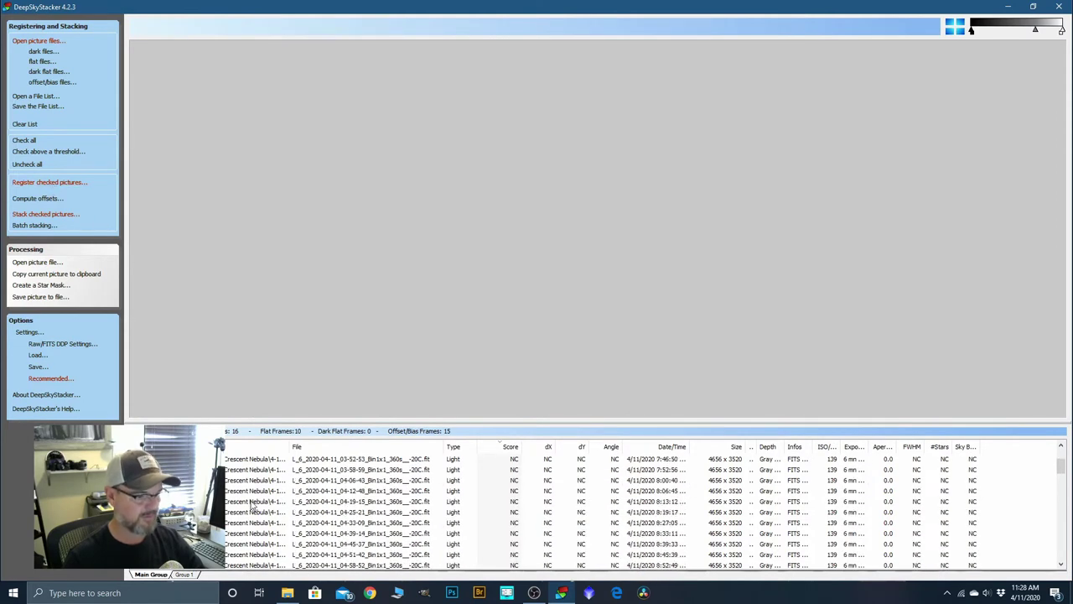
{"action": "scroll", "coordinate": [251, 507], "scroll_direction": "down", "scroll_amount": 10}
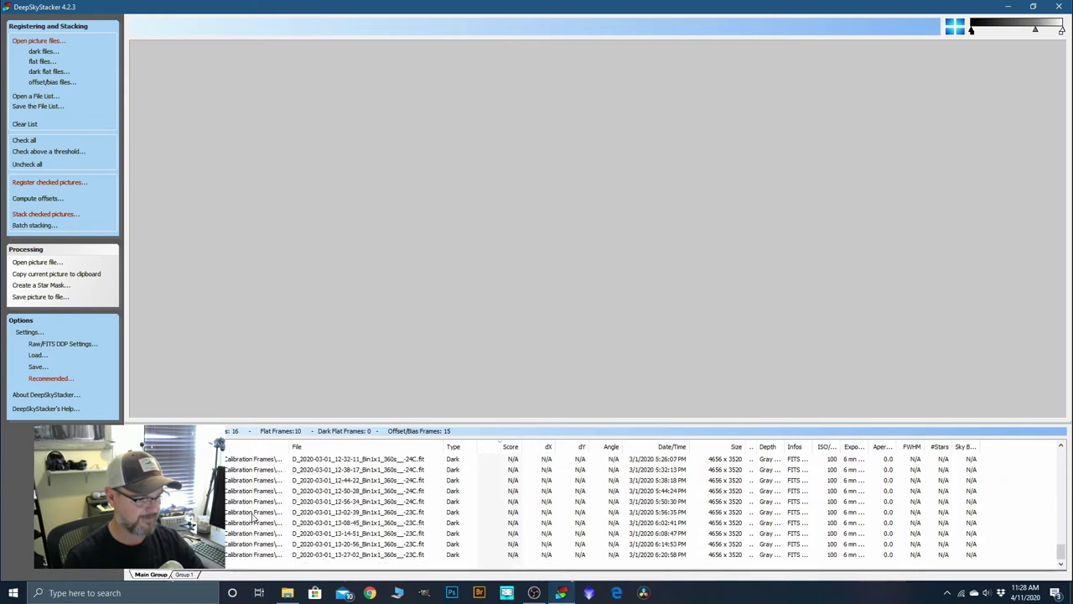
{"action": "scroll", "coordinate": [252, 517], "scroll_direction": "up", "scroll_amount": 15}
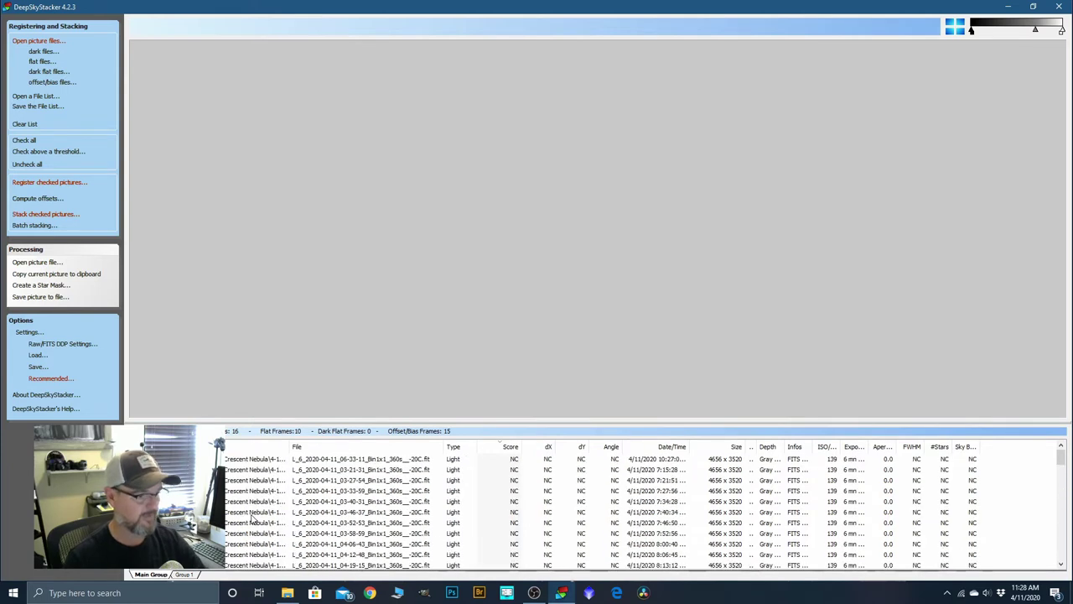
Compute the number of detected stars in the advanced registration settings at the 14% star detection threshold.
{"action": "left_click", "coordinate": [51, 182]}
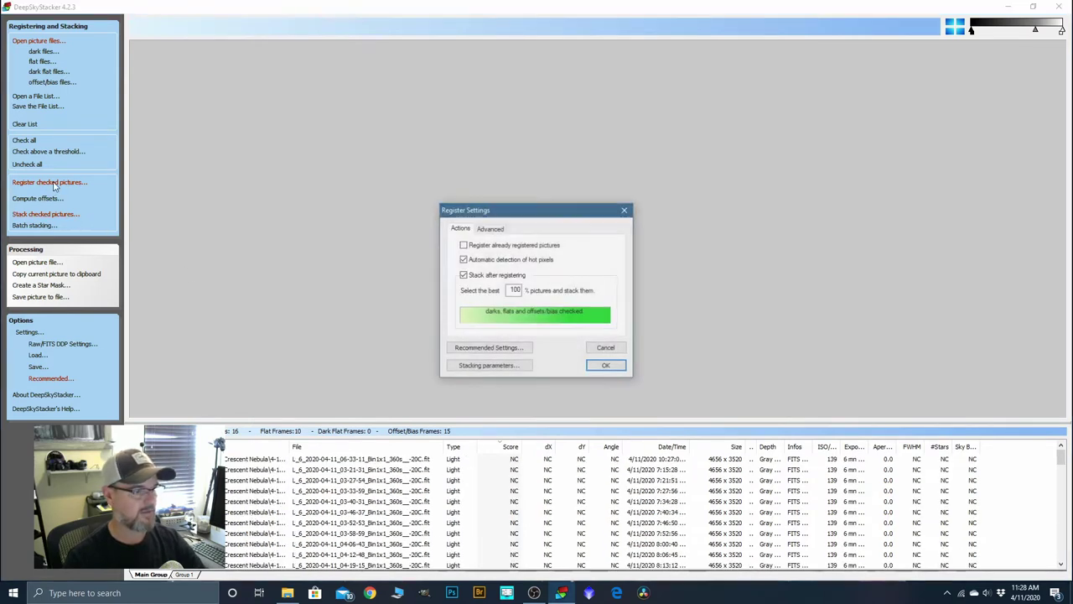
{"action": "left_click", "coordinate": [501, 228]}
{"action": "left_click", "coordinate": [541, 286]}
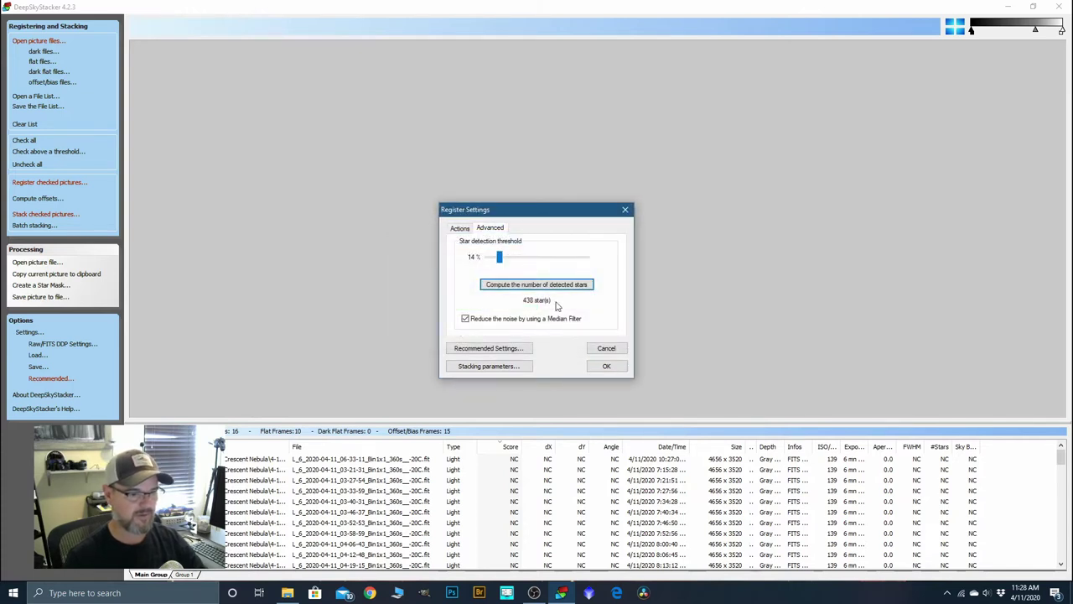
Accept the stacking parameters with 2x Drizzle enabled and review the summary of stacking steps.
{"action": "left_click", "coordinate": [524, 367]}
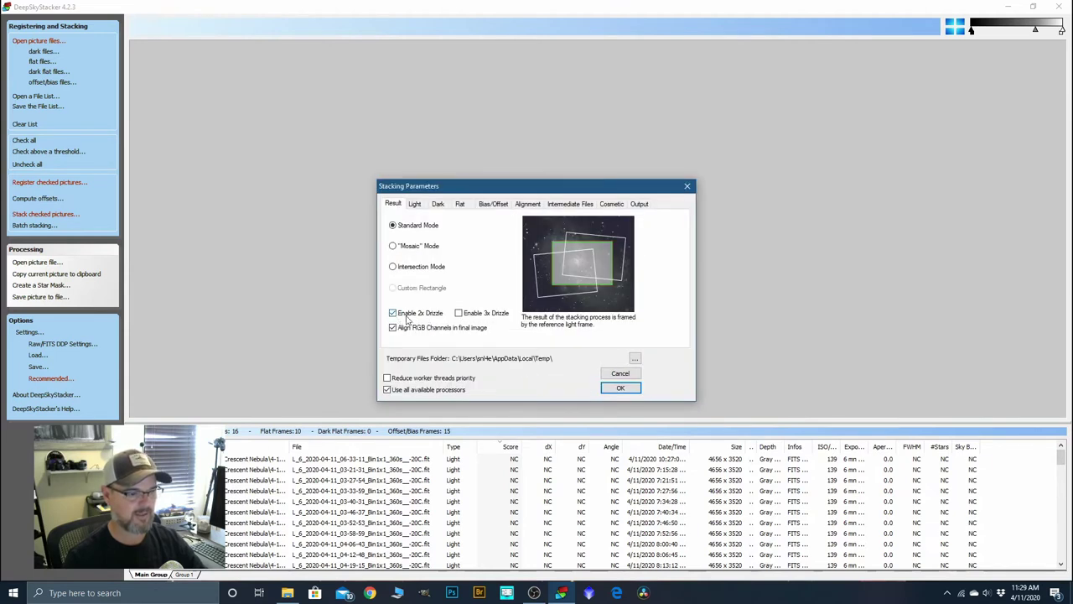
{"action": "left_click", "coordinate": [619, 388]}
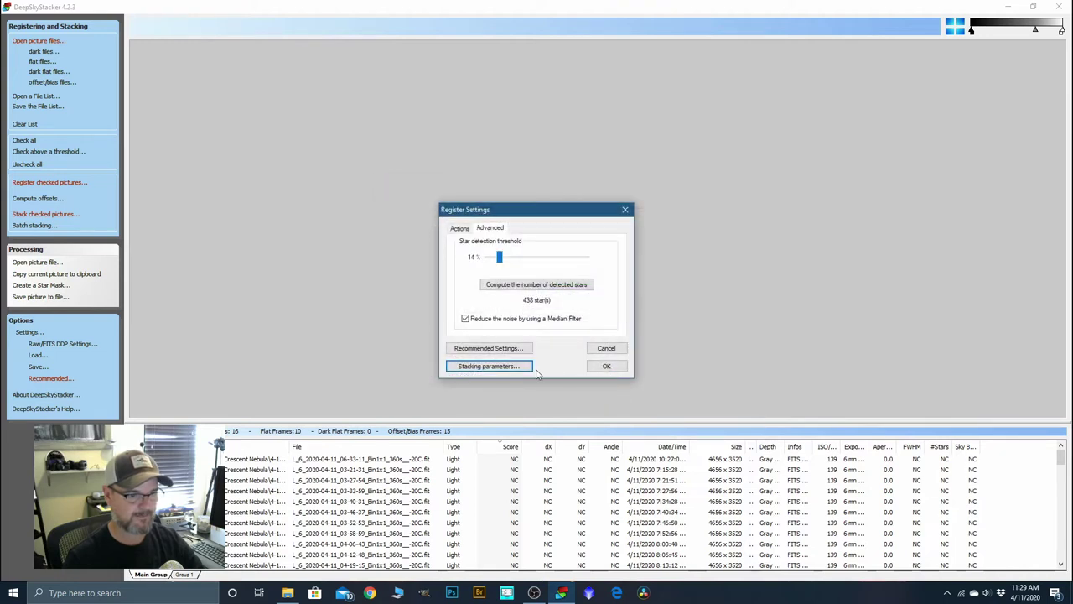
{"action": "left_click", "coordinate": [604, 368]}
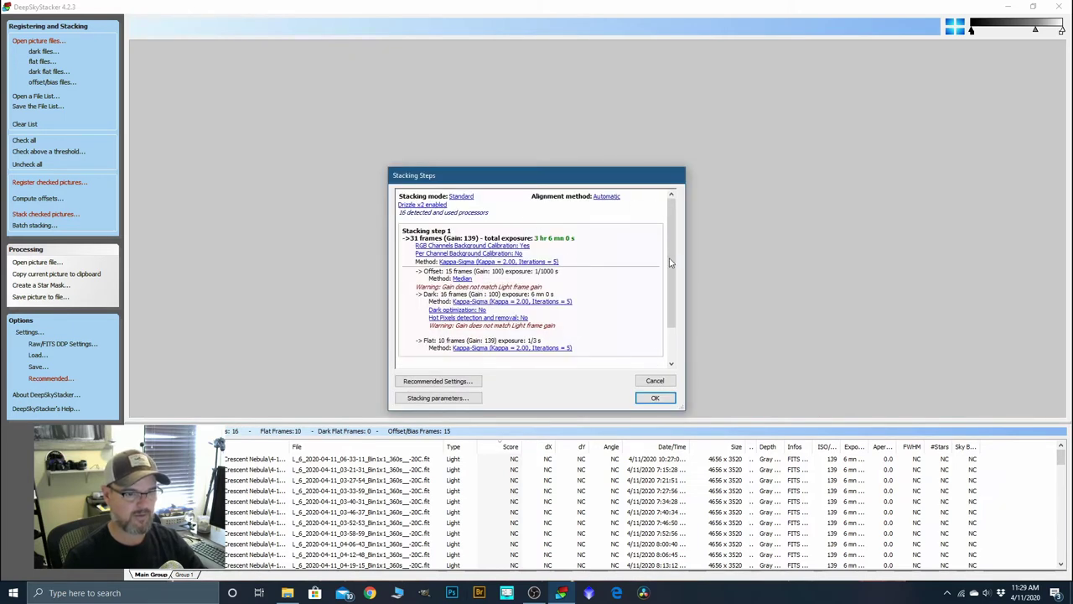
{"action": "key", "text": "Return"}
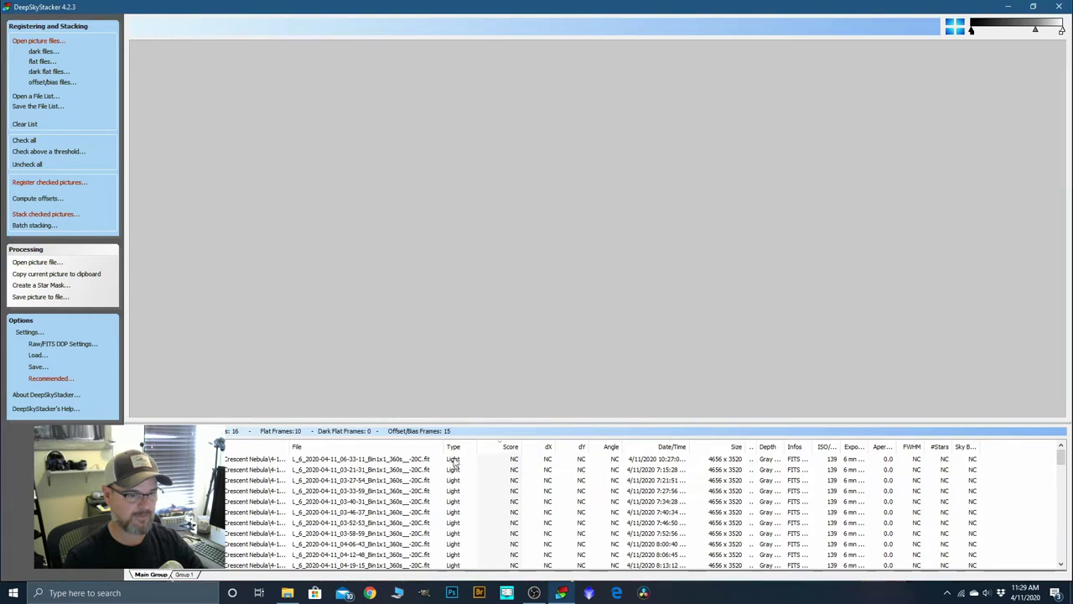
Register the checked pictures with Stack after registering turned off and automatic detection of hot pixels on.
{"action": "left_click", "coordinate": [57, 182]}
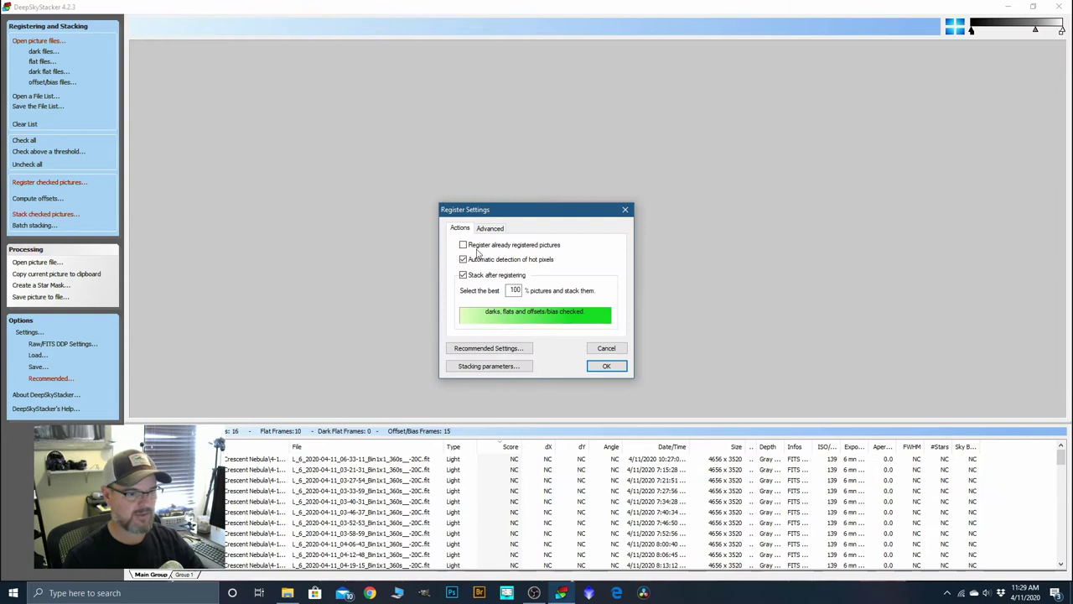
{"action": "left_click", "coordinate": [480, 276]}
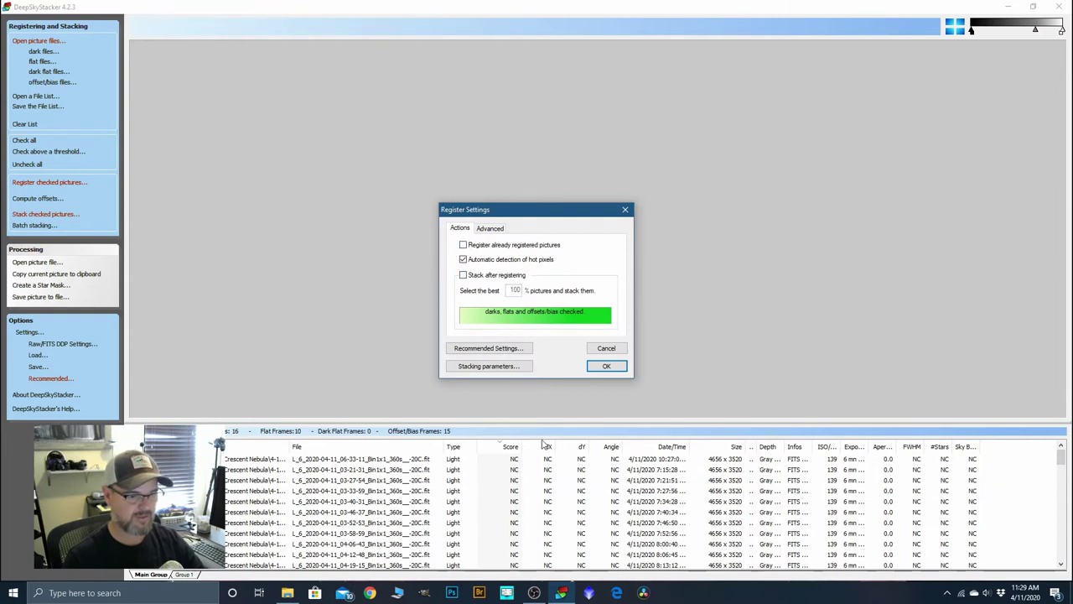
{"action": "left_click", "coordinate": [606, 366]}
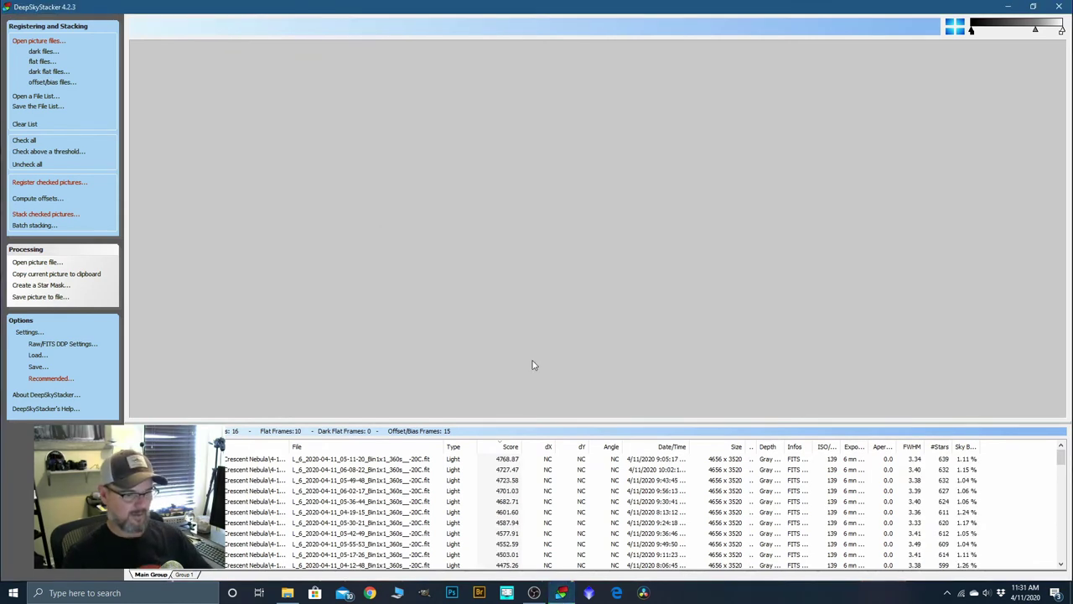
Preview the highest-scored light frame, L_6_2020-04-11_05-11-20, and brighten its display midtones to inspect the nebula.
{"action": "left_click", "coordinate": [462, 459]}
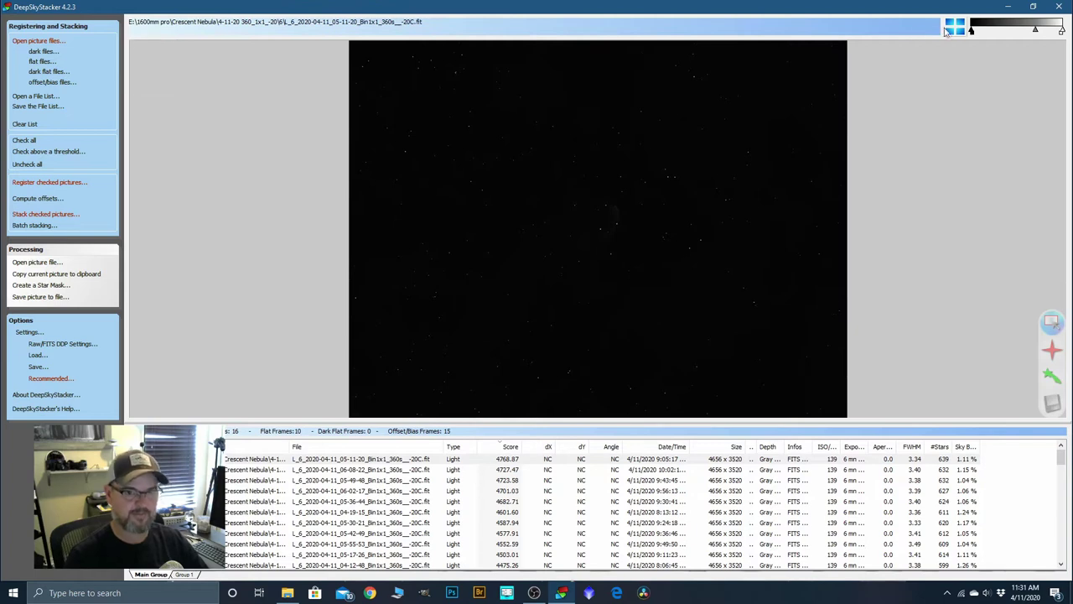
{"action": "left_click_drag", "start_coordinate": [1037, 32], "coordinate": [996, 32]}
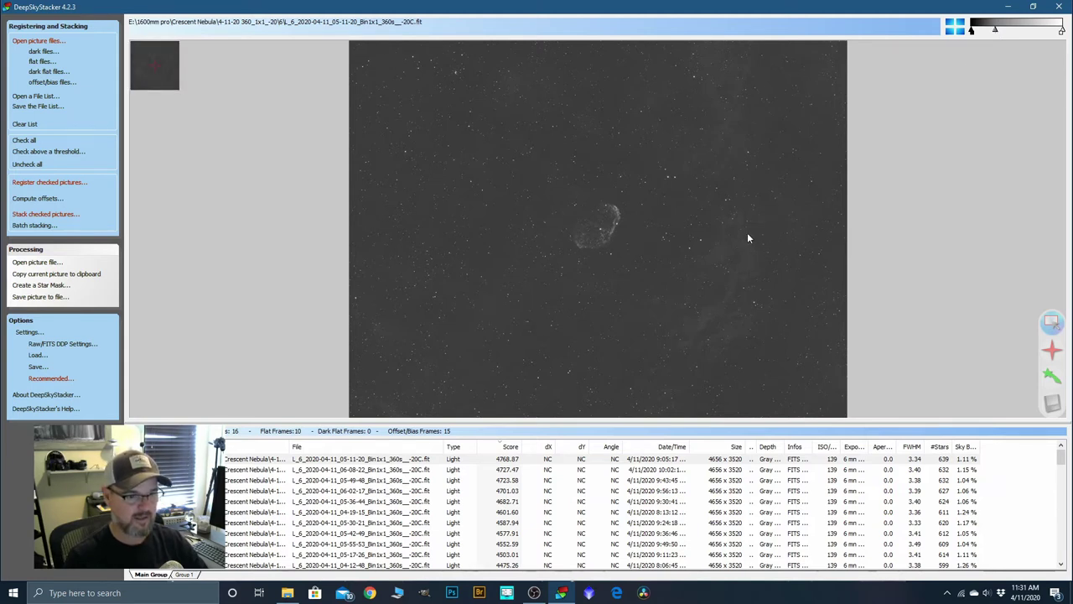
{"action": "scroll", "coordinate": [747, 232], "scroll_direction": "up", "scroll_amount": 1}
{"action": "scroll", "coordinate": [608, 232], "scroll_direction": "down", "scroll_amount": 1}
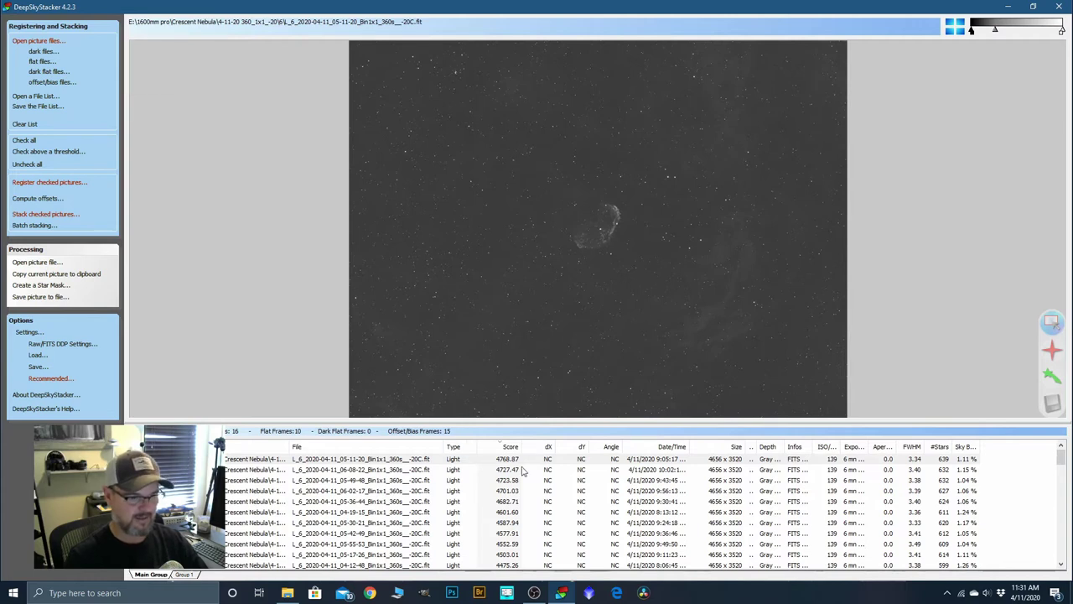
Remove the lowest-scored light frame, L_6_2020-04-11_06-33-11, from the list and preview the next-lowest one, L_6_2020-04-11_04-33-09.
{"action": "scroll", "coordinate": [508, 514], "scroll_direction": "down", "scroll_amount": 3}
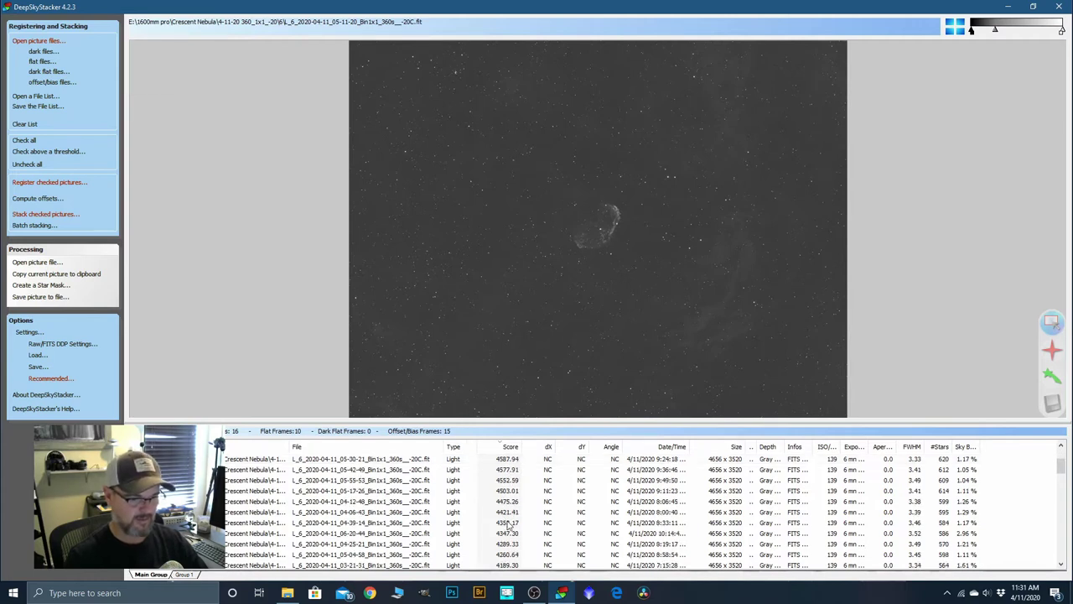
{"action": "scroll", "coordinate": [508, 525], "scroll_direction": "down", "scroll_amount": 4}
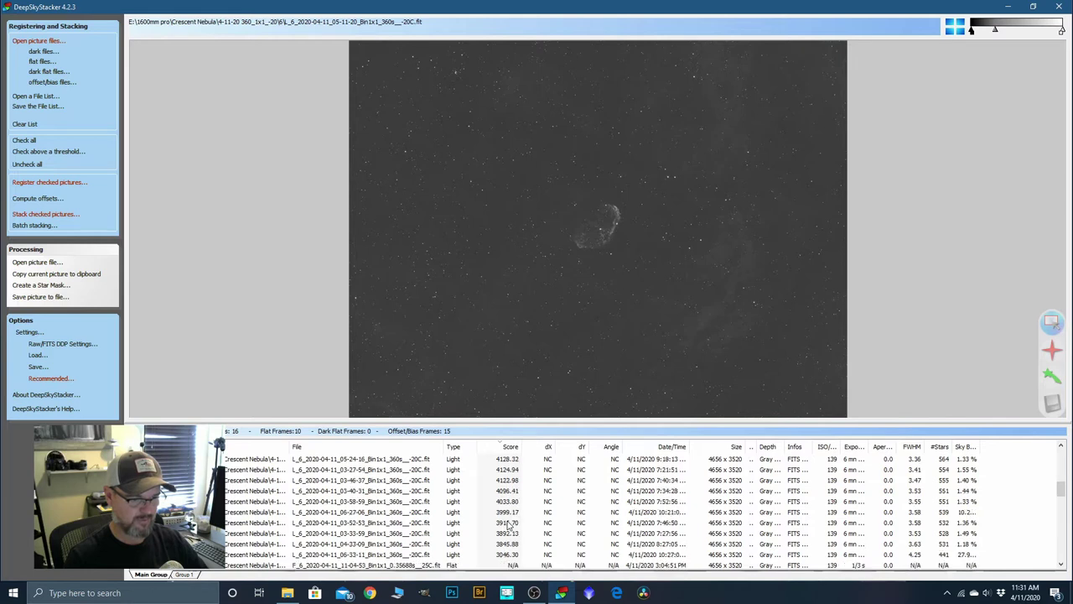
{"action": "left_click", "coordinate": [509, 555]}
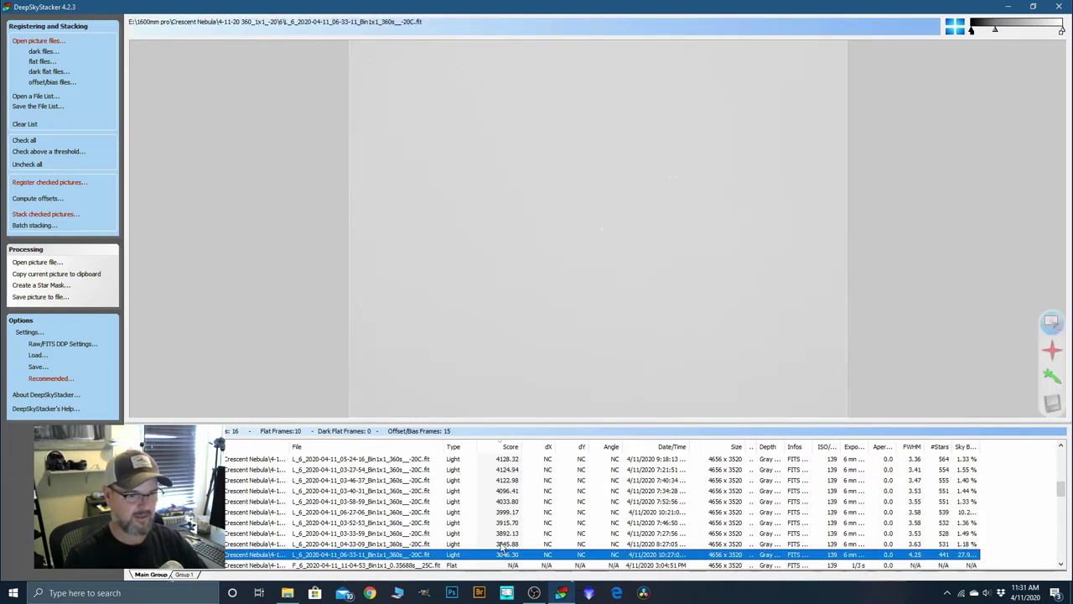
{"action": "right_click", "coordinate": [448, 562]}
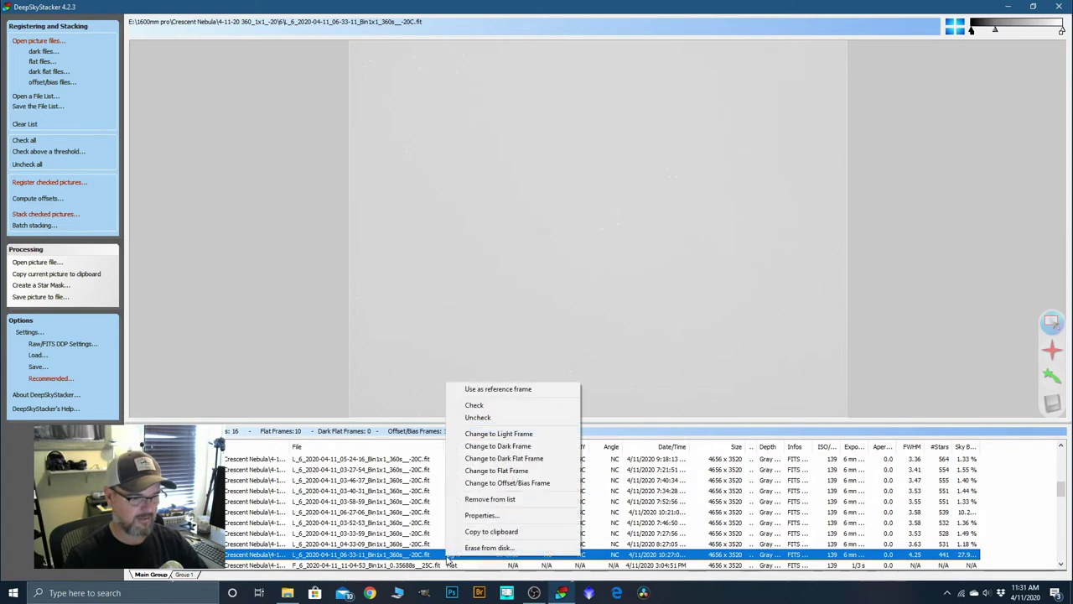
{"action": "left_click", "coordinate": [491, 499]}
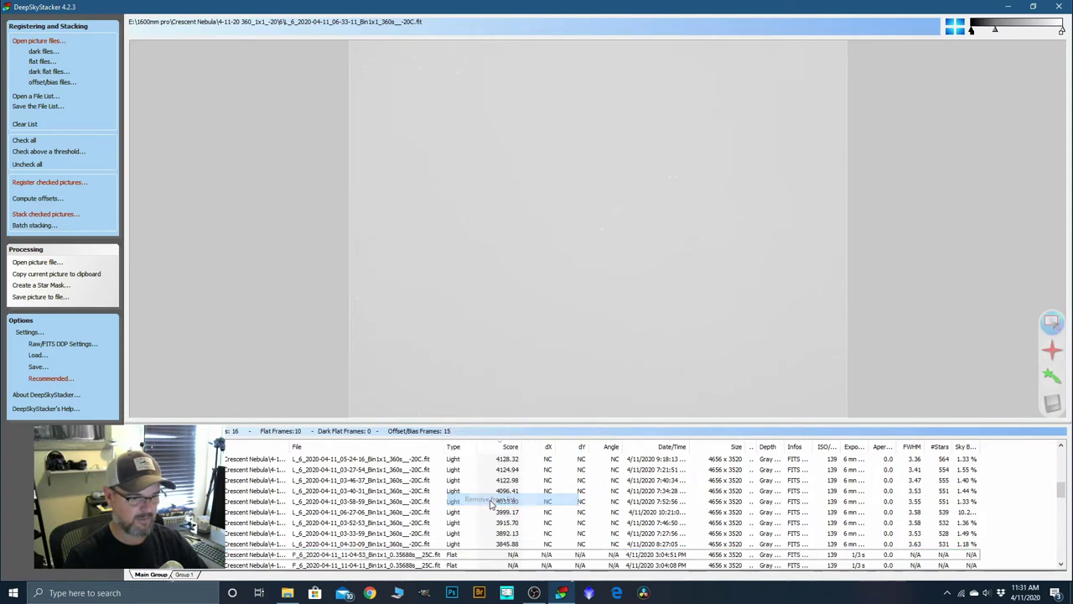
{"action": "left_click", "coordinate": [501, 545]}
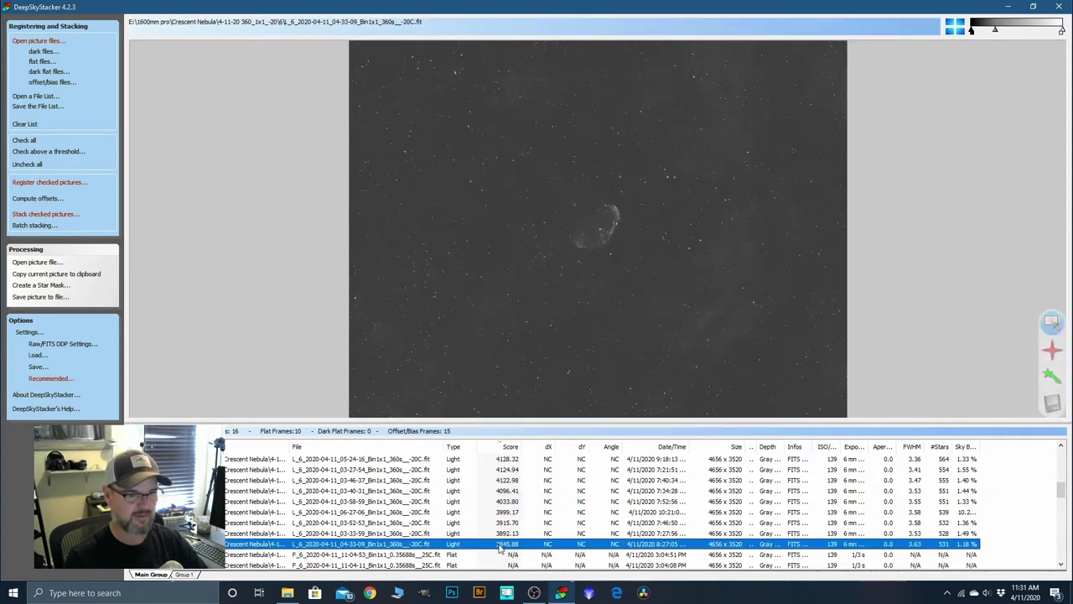
Preview the lowest-scored light frames and remove the washed-out frame L_6_2020-04-11_06-27-06 from the list.
{"action": "left_click", "coordinate": [501, 535]}
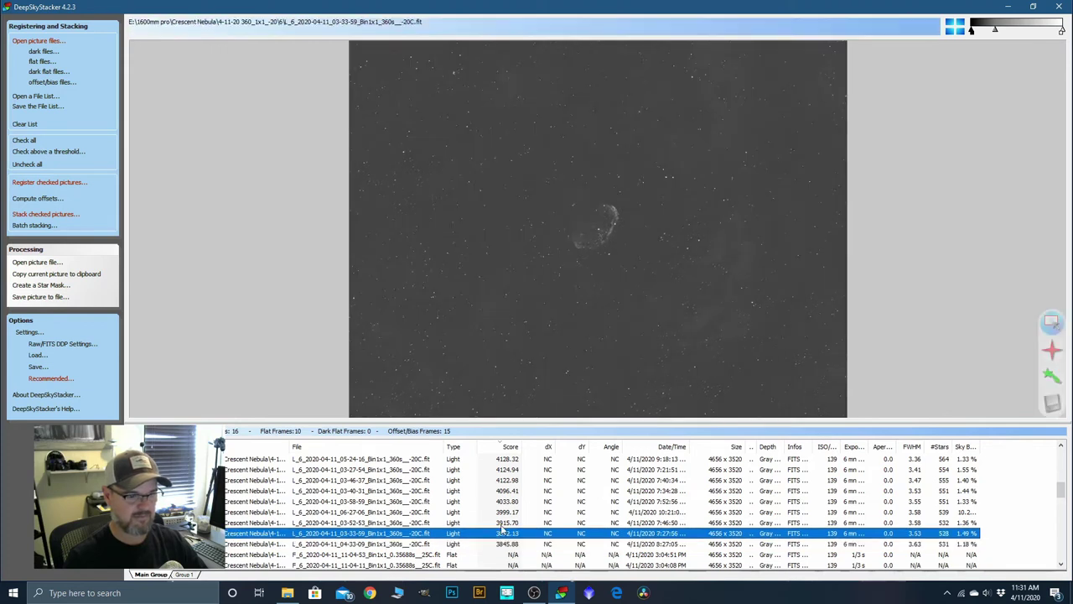
{"action": "left_click", "coordinate": [504, 523]}
{"action": "left_click", "coordinate": [506, 512]}
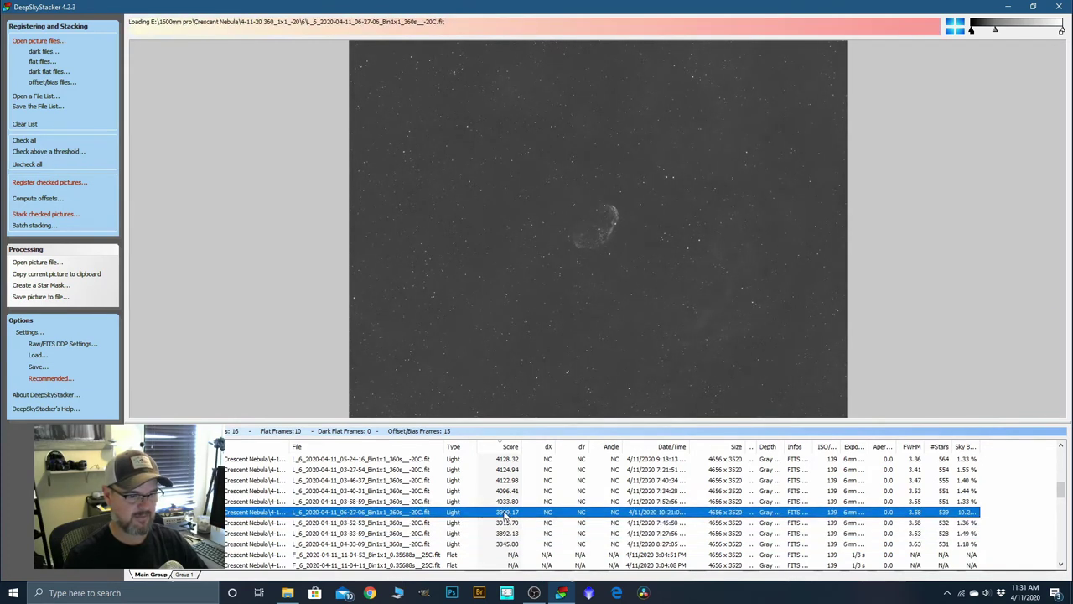
{"action": "left_click", "coordinate": [506, 501]}
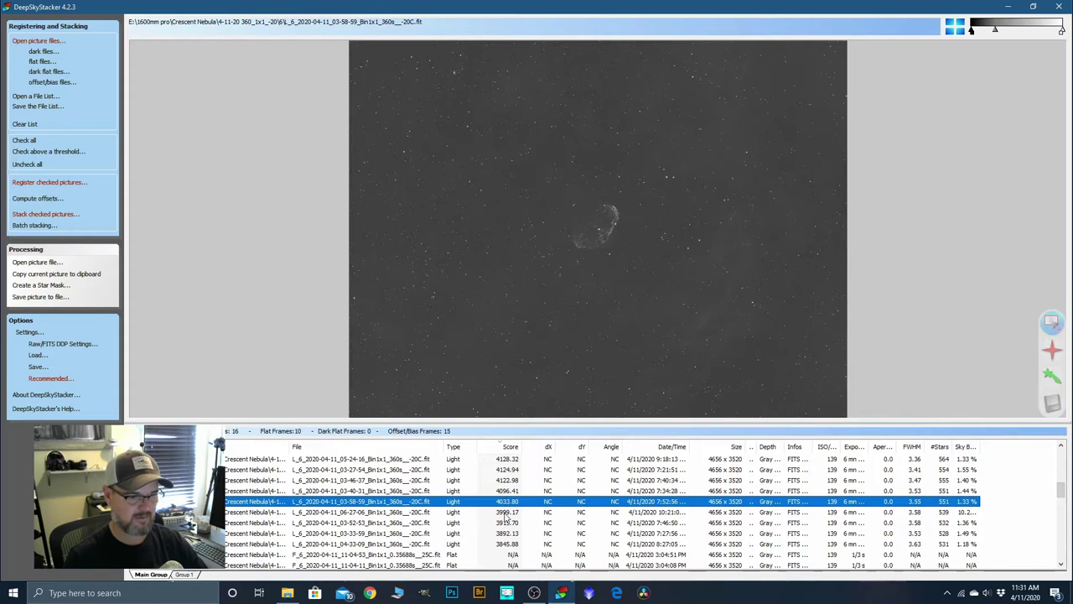
{"action": "left_click", "coordinate": [505, 513]}
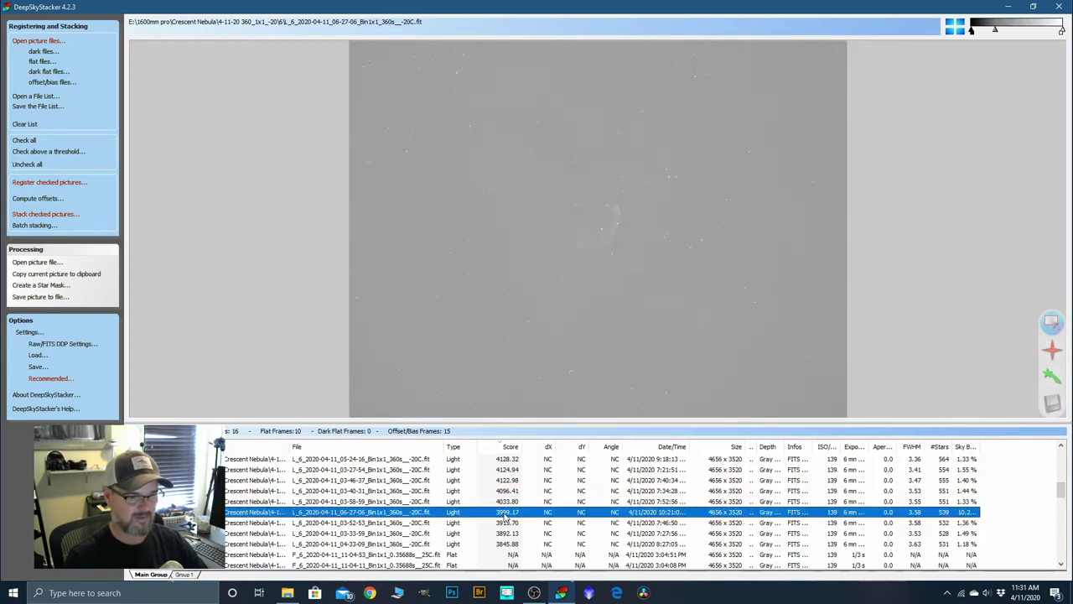
{"action": "right_click", "coordinate": [506, 518]}
{"action": "left_click", "coordinate": [531, 459]}
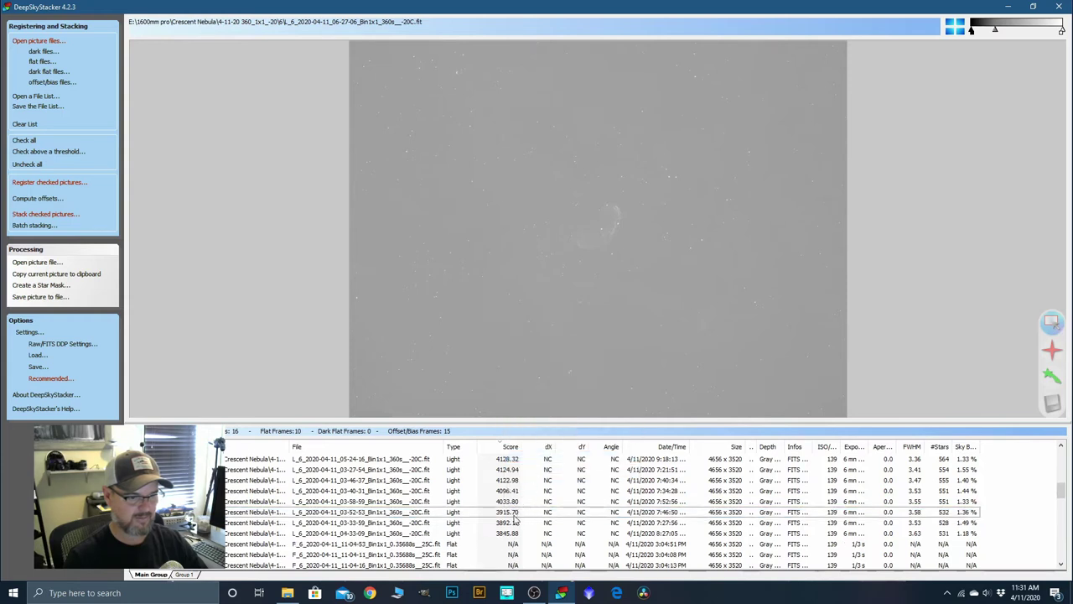
Check the remaining low-scored light frames one by one, up to L_6_2020-04-11_05-24-16.
{"action": "left_click", "coordinate": [509, 513]}
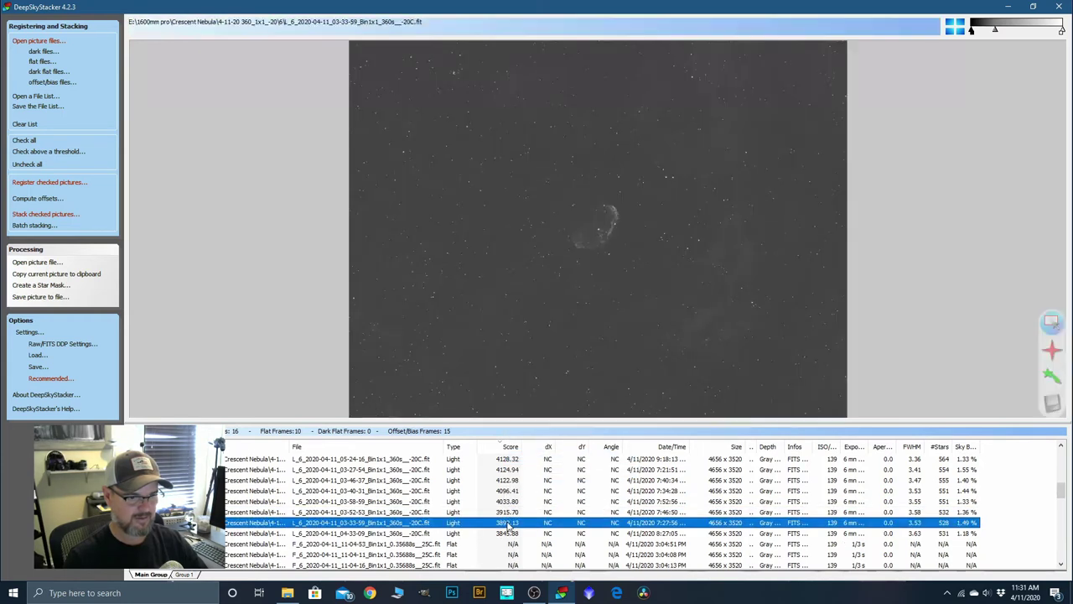
{"action": "left_click", "coordinate": [508, 502]}
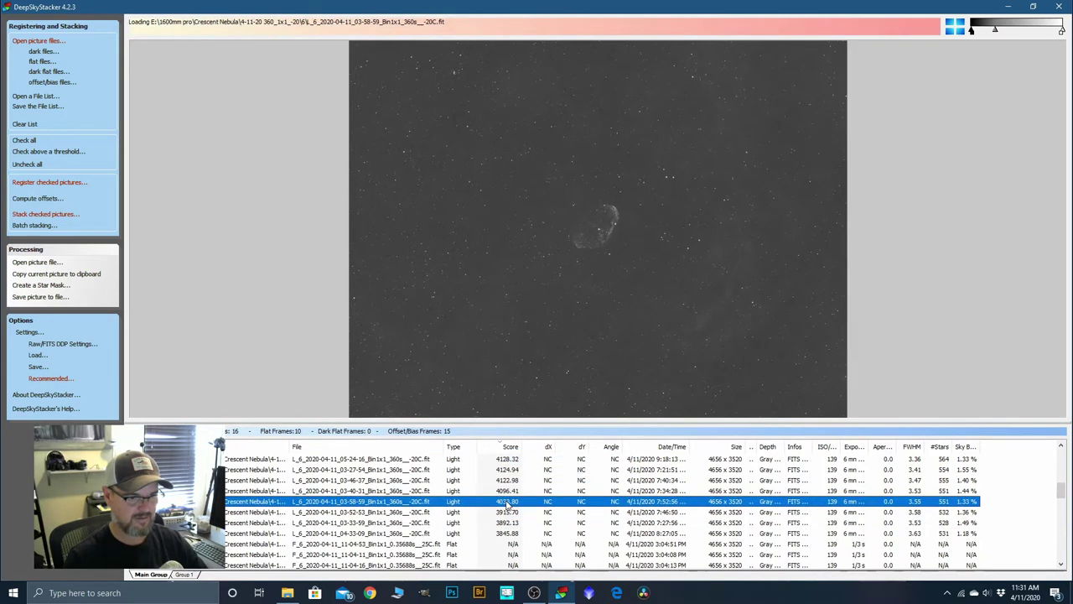
{"action": "left_click", "coordinate": [508, 492]}
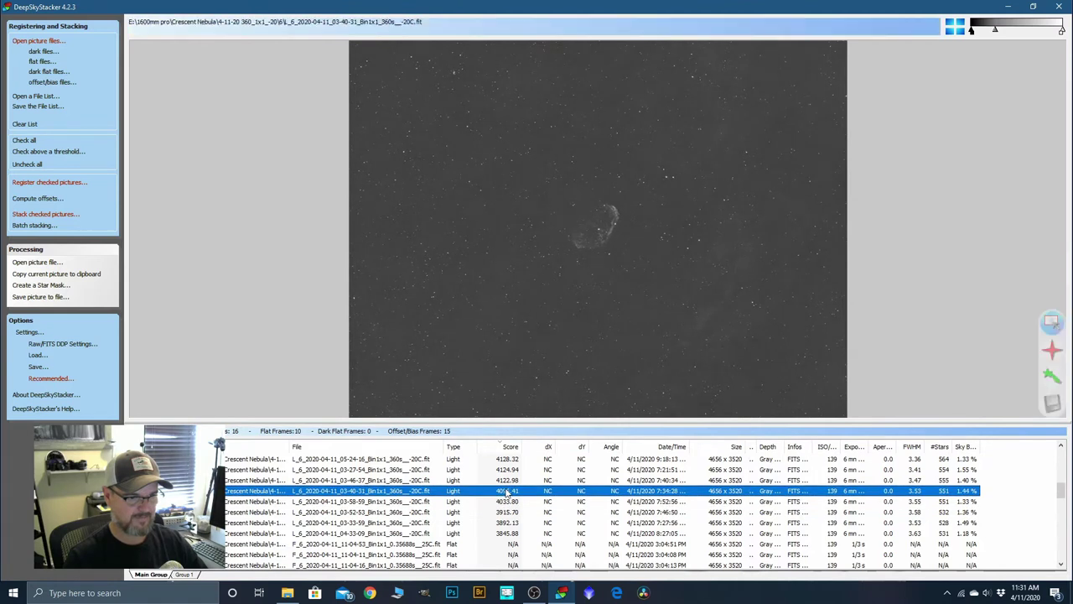
{"action": "left_click", "coordinate": [508, 484]}
{"action": "left_click", "coordinate": [506, 473]}
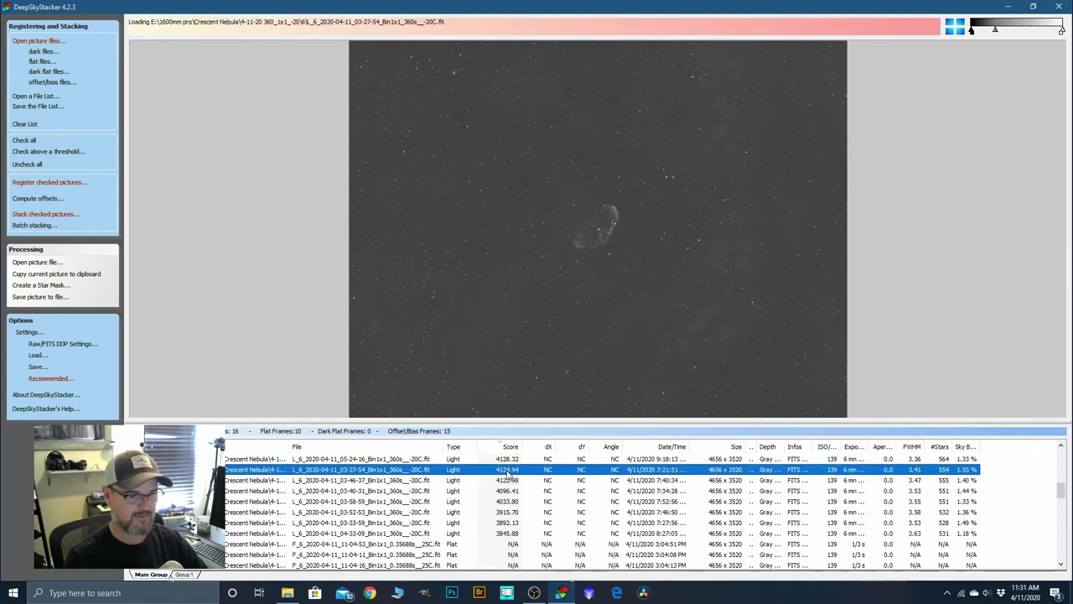
{"action": "left_click", "coordinate": [507, 461]}
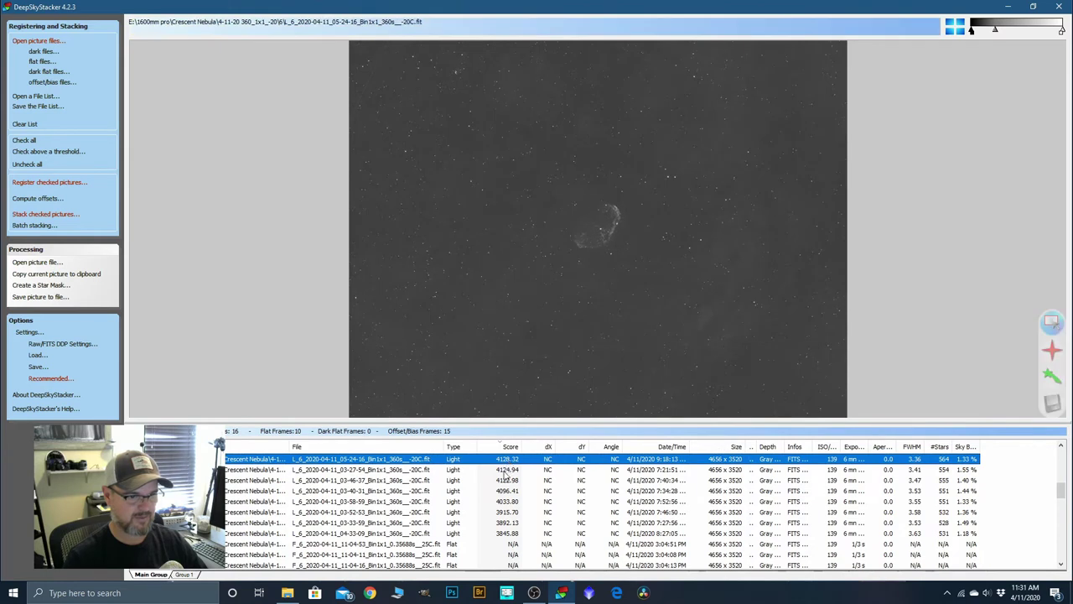
Continue previewing the higher-scored light frames, from L_6_2020-04-11_06-14-39 up to L_6_2020-04-11_04-12-48, for poor frames.
{"action": "scroll", "coordinate": [508, 464], "scroll_direction": "up", "scroll_amount": 1}
{"action": "left_click", "coordinate": [507, 479]}
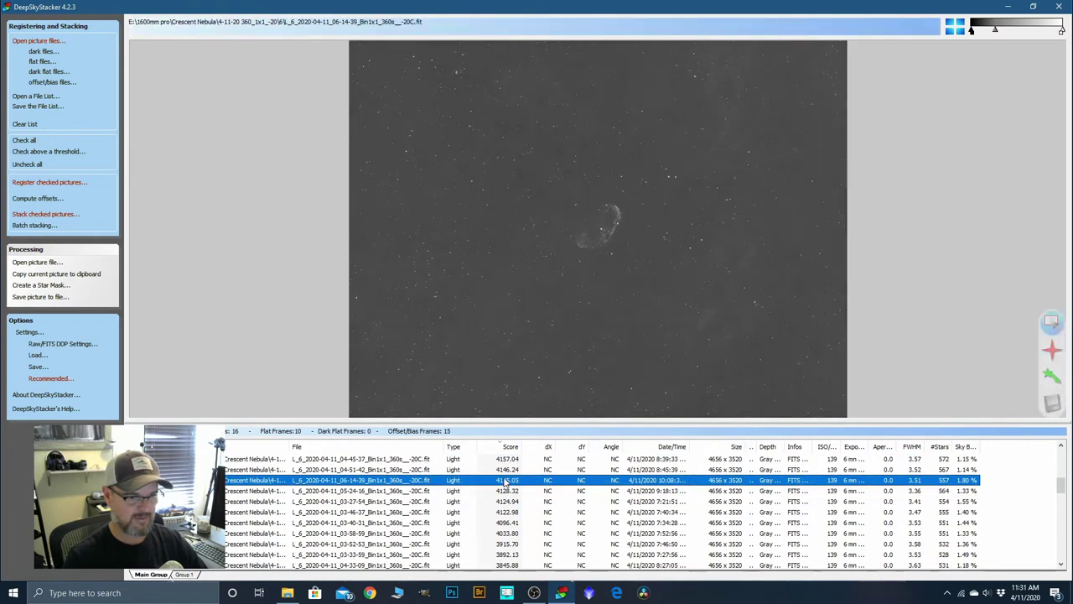
{"action": "left_click", "coordinate": [507, 470]}
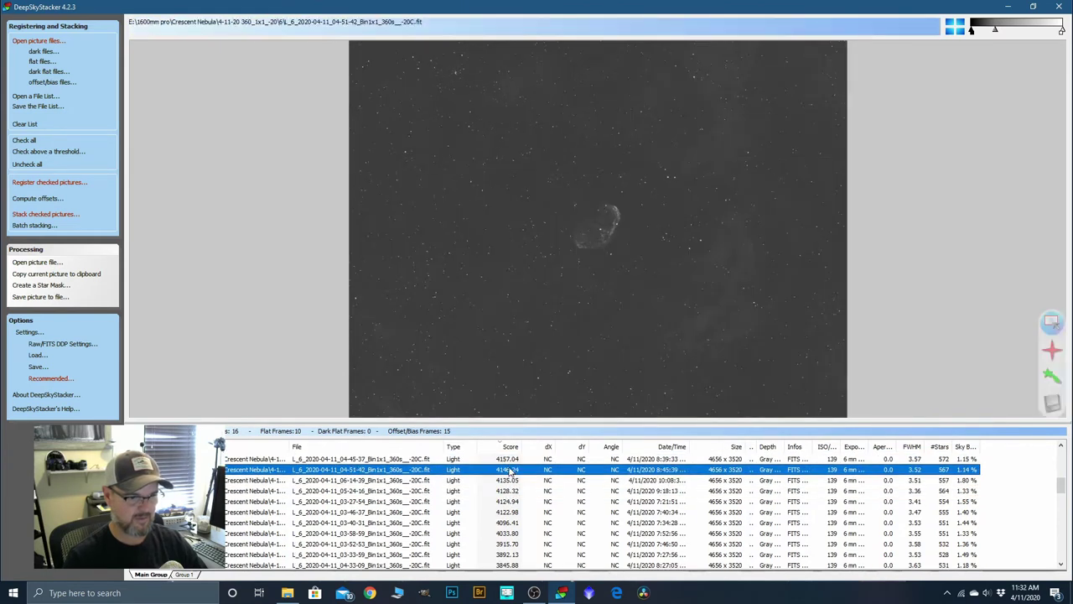
{"action": "left_click", "coordinate": [508, 459]}
{"action": "scroll", "coordinate": [509, 514], "scroll_direction": "up", "scroll_amount": 2}
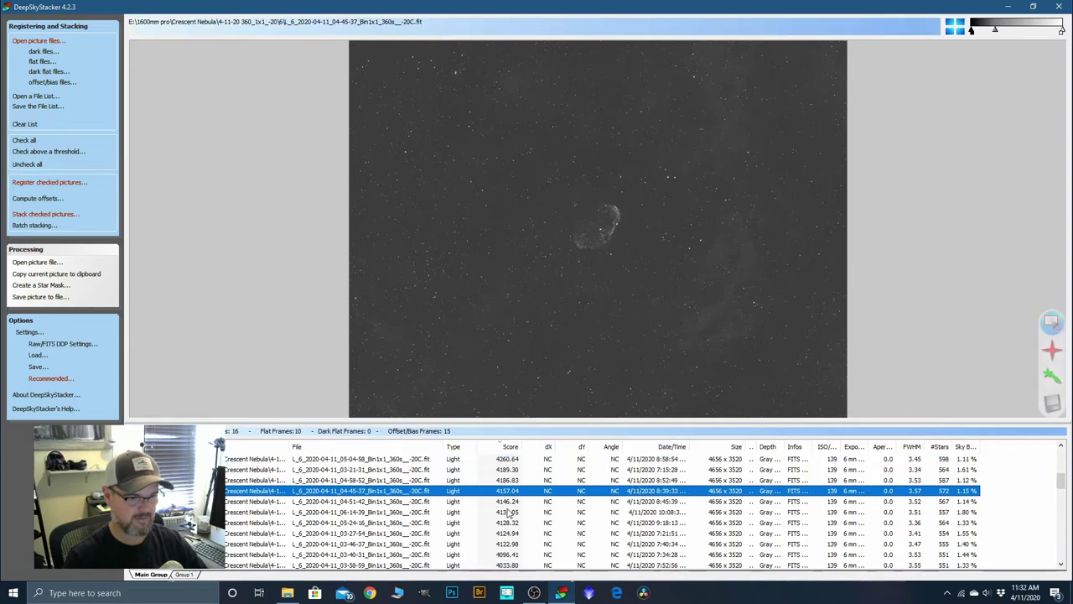
{"action": "left_click", "coordinate": [508, 514]}
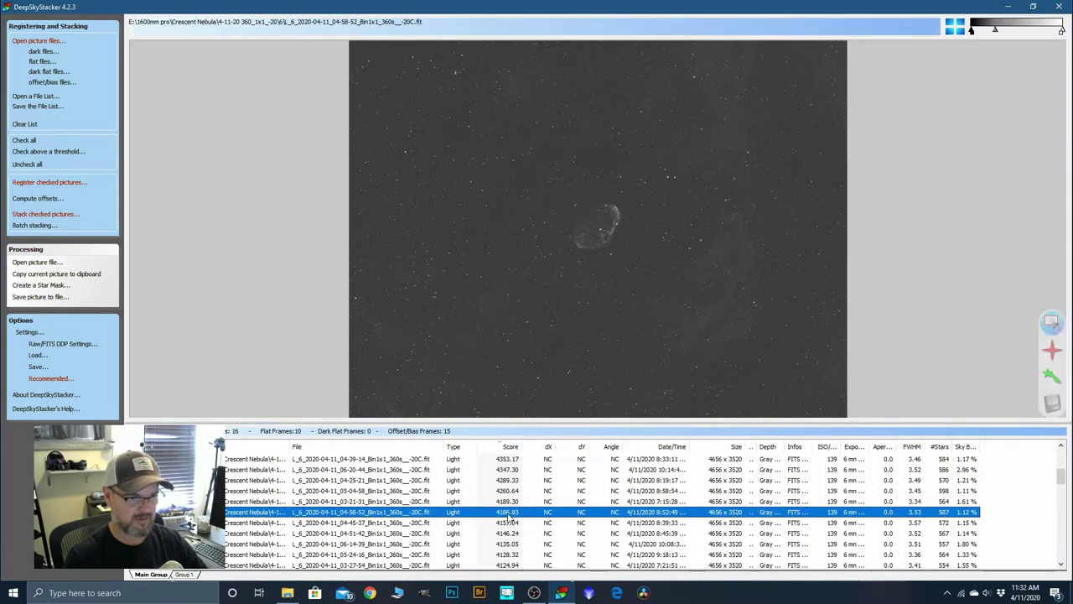
{"action": "left_click", "coordinate": [511, 492]}
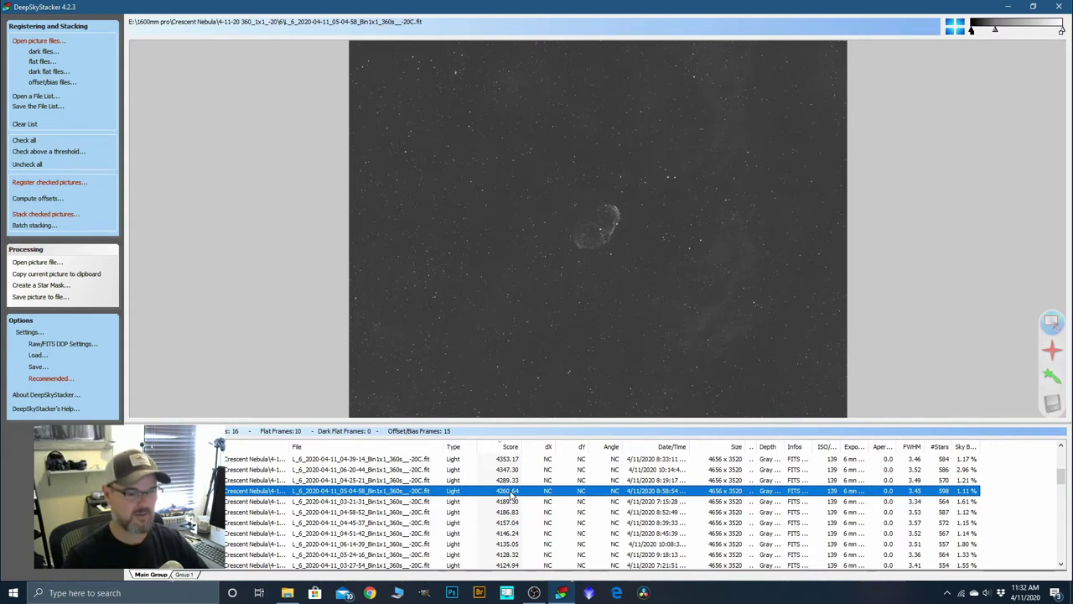
{"action": "scroll", "coordinate": [510, 495], "scroll_direction": "up", "scroll_amount": 1}
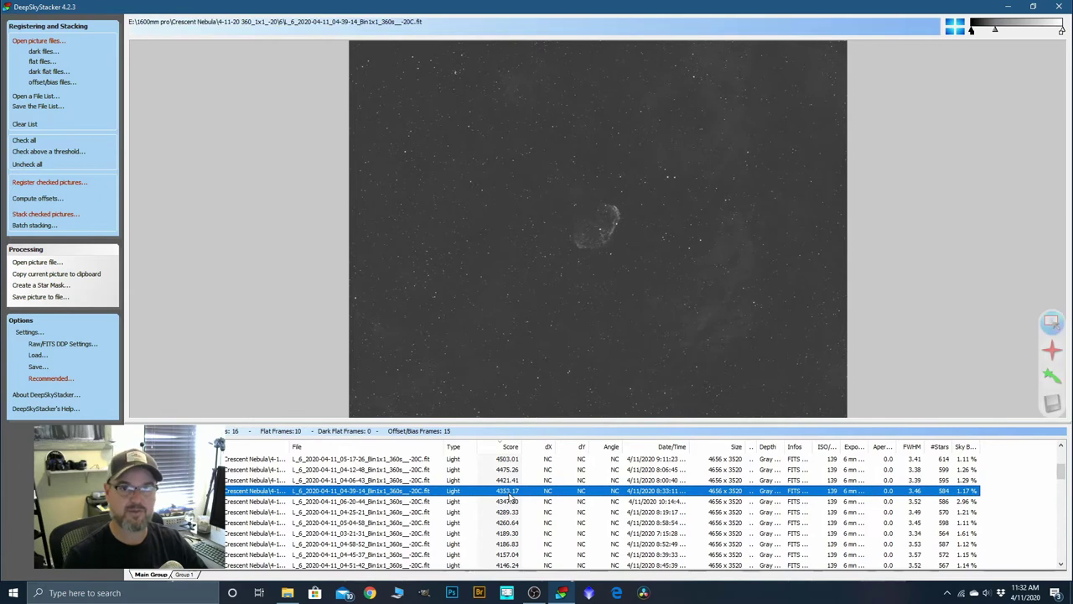
{"action": "left_click", "coordinate": [509, 480]}
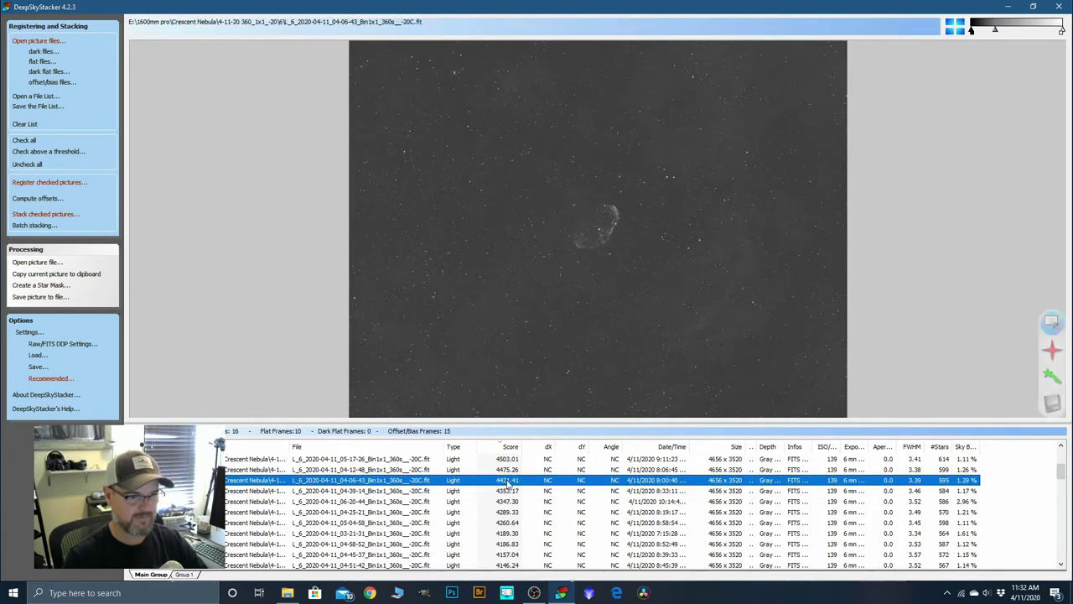
{"action": "left_click", "coordinate": [507, 471]}
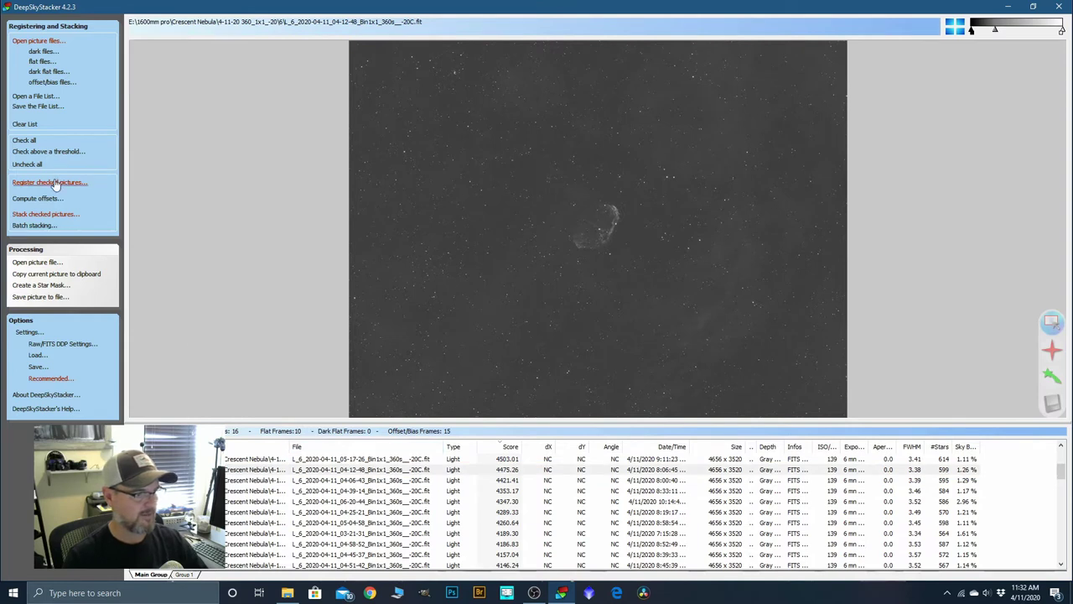
Register and stack the best 100% of the checked pictures, with Stack after registering and automatic detection of hot pixels on.
{"action": "left_click", "coordinate": [55, 183]}
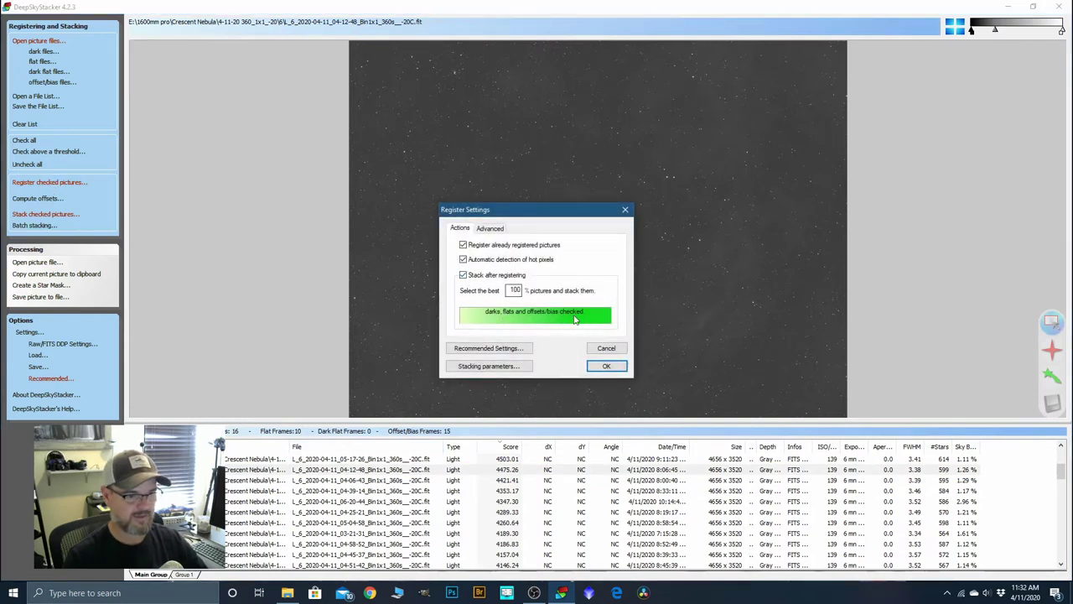
{"action": "left_click", "coordinate": [598, 365]}
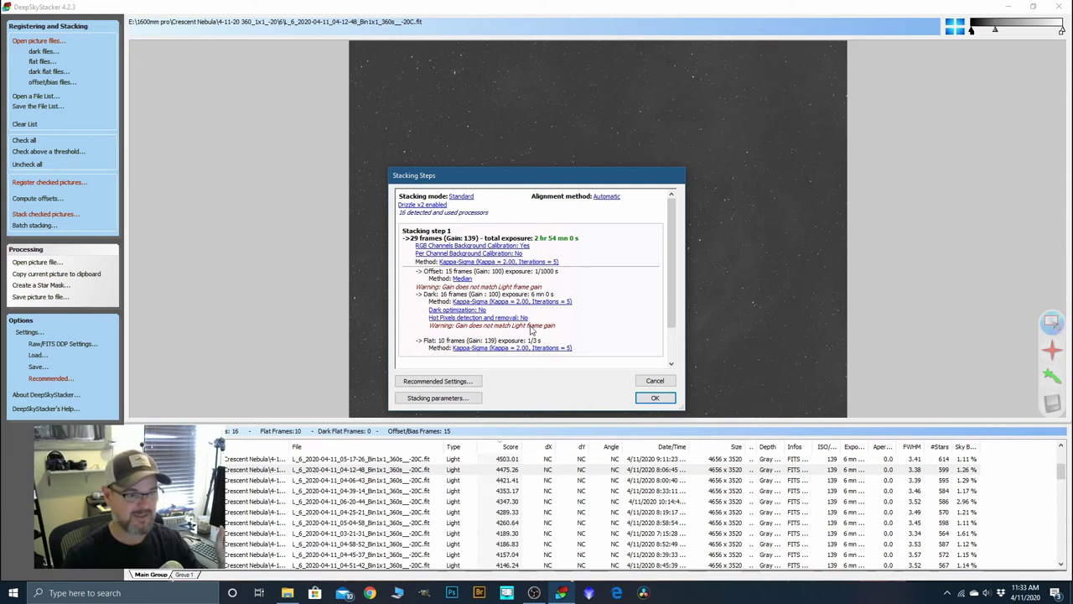
{"action": "left_click", "coordinate": [655, 398]}
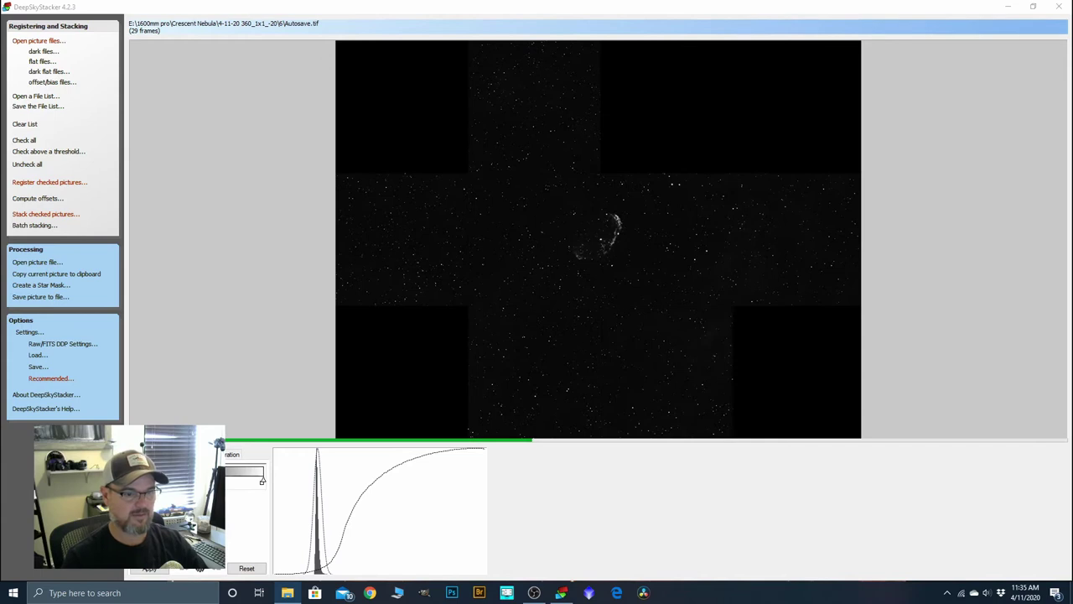
Switch to Photoshop, open the stacked Autosave.tif and inspect the Crescent Nebula up close.
{"action": "left_click", "coordinate": [1009, 7]}
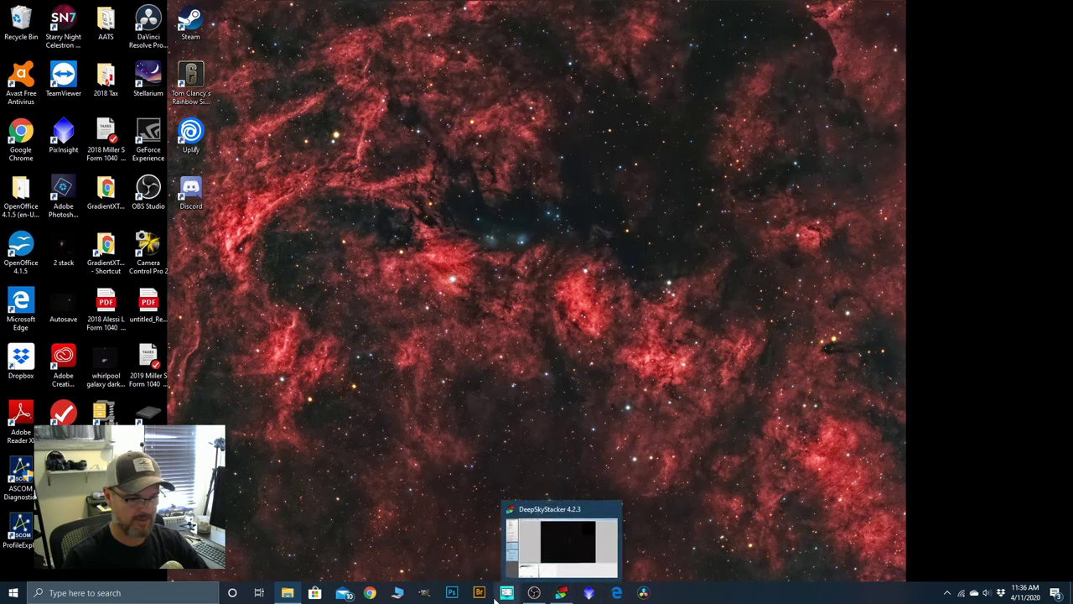
{"action": "left_click", "coordinate": [451, 593]}
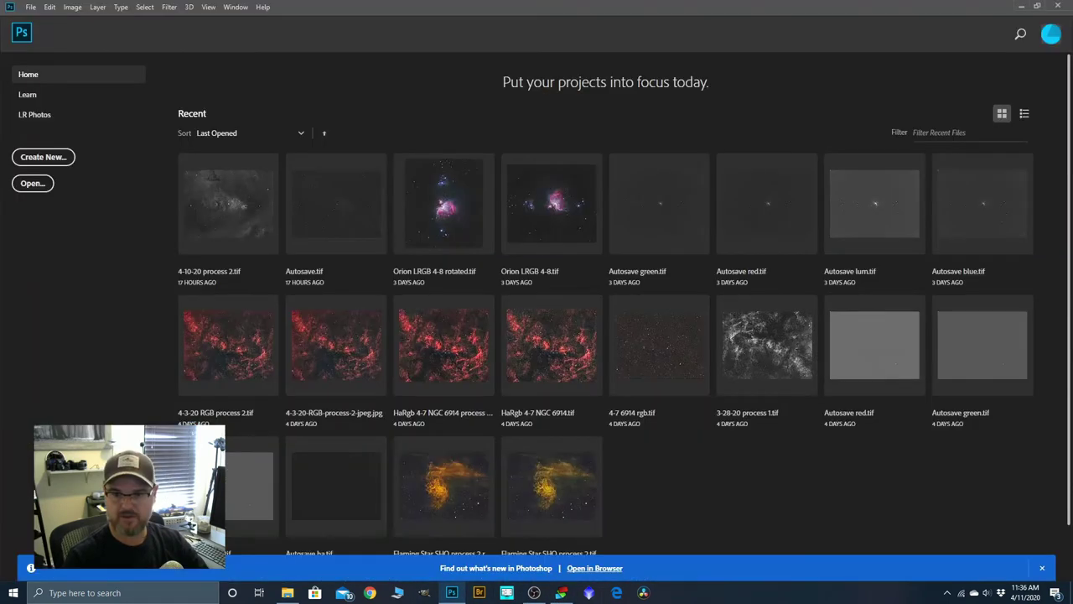
{"action": "left_click_drag", "start_coordinate": [725, 445], "coordinate": [638, 419]}
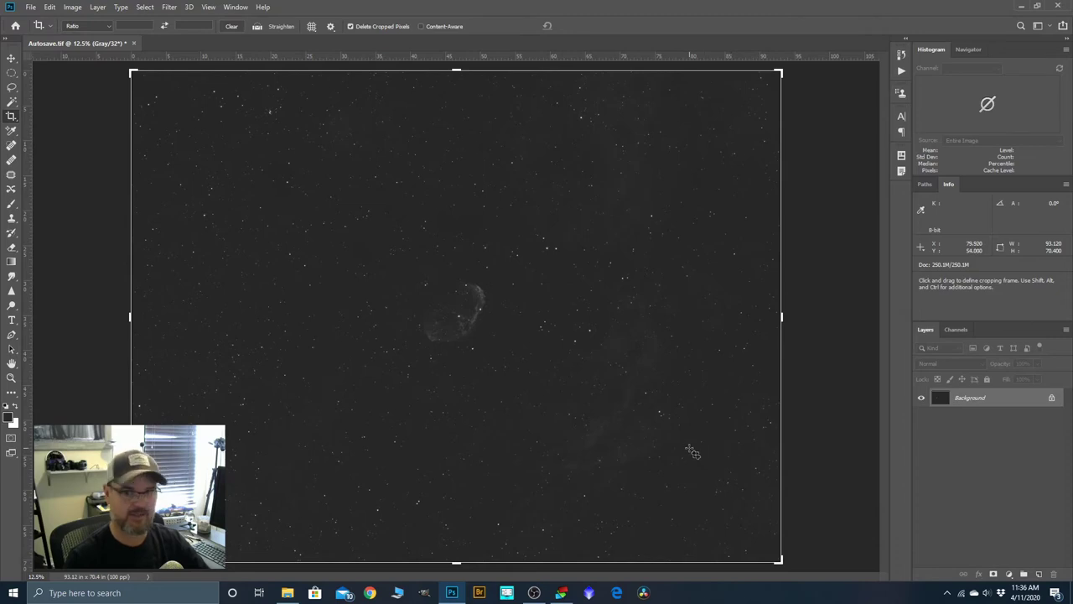
{"action": "scroll", "coordinate": [437, 299], "scroll_direction": "up", "scroll_amount": 5}
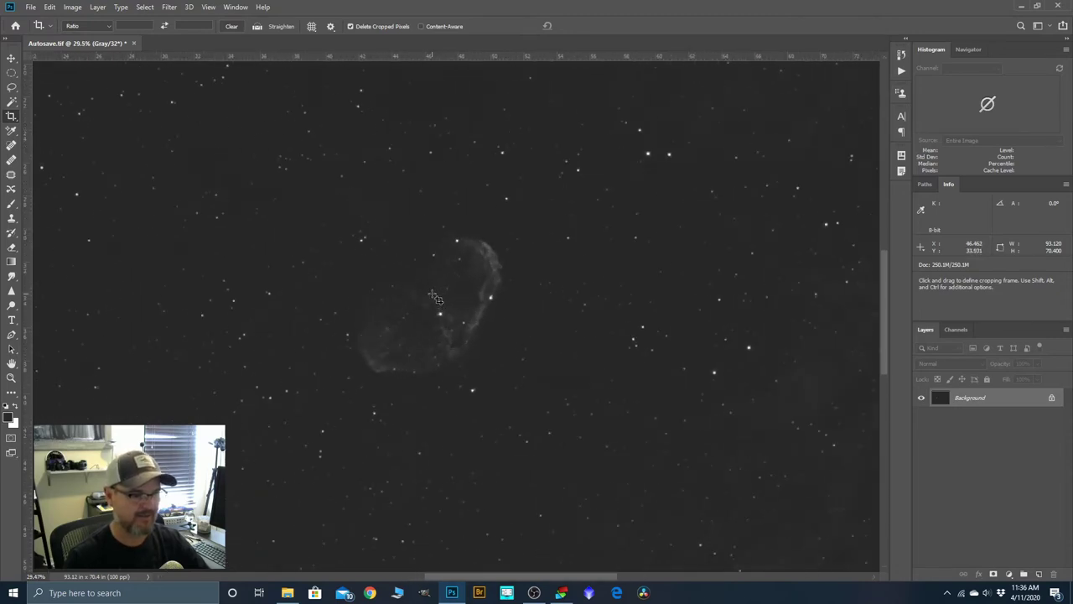
{"action": "scroll", "coordinate": [434, 298], "scroll_direction": "up", "scroll_amount": 2}
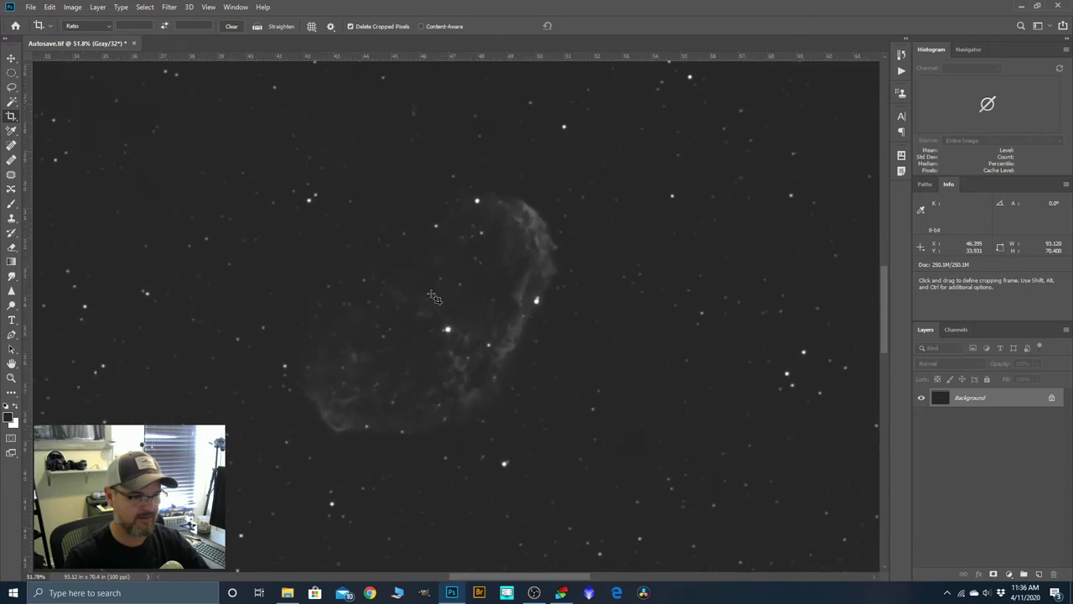
{"action": "scroll", "coordinate": [457, 295], "scroll_direction": "down", "scroll_amount": 5}
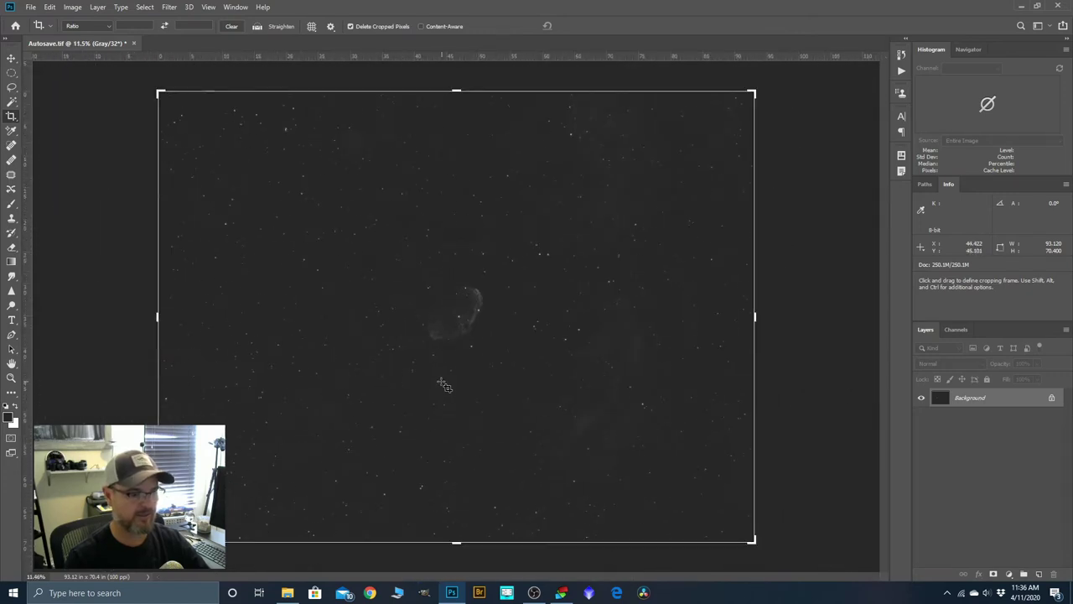
{"action": "scroll", "coordinate": [443, 384], "scroll_direction": "up", "scroll_amount": 1}
{"action": "scroll", "coordinate": [502, 253], "scroll_direction": "down", "scroll_amount": 1}
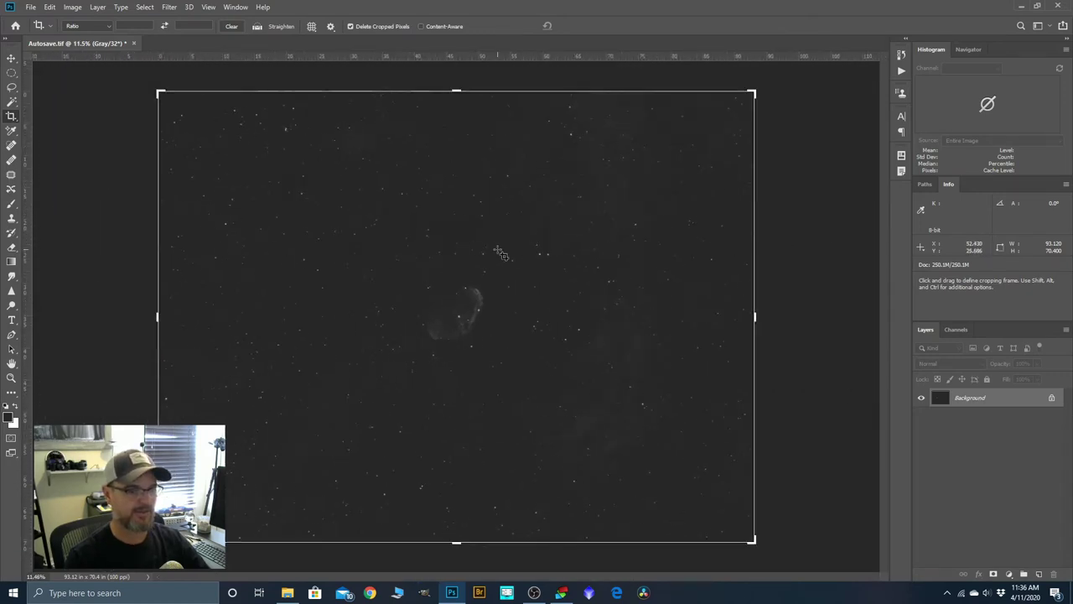
Brighten the stacked image with a Levels adjustment, setting the midtone input level to 1.36.
{"action": "left_click", "coordinate": [74, 7]}
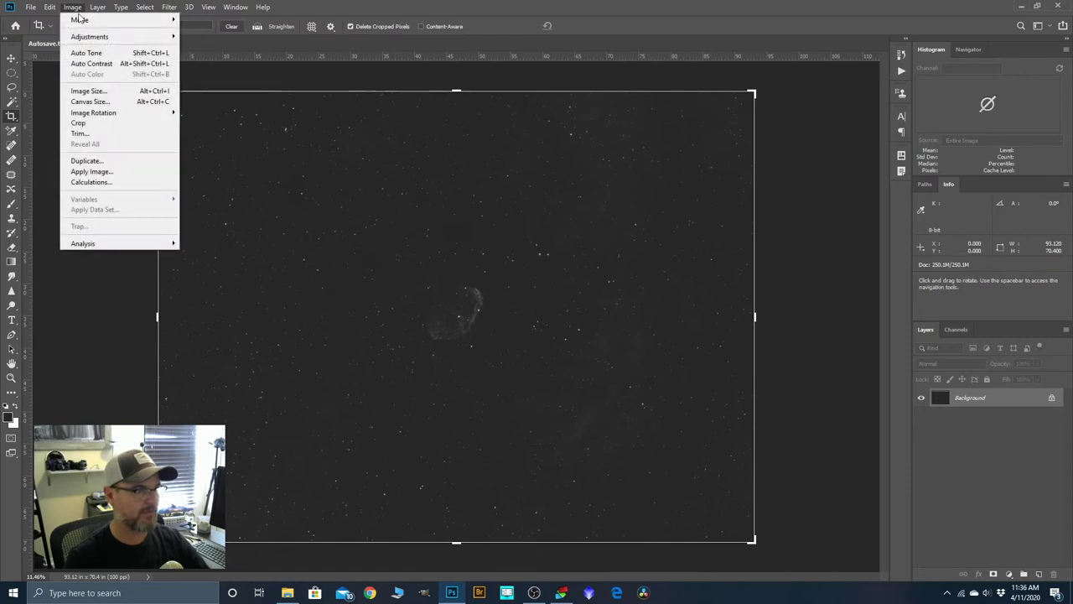
{"action": "mouse_move", "coordinate": [97, 38]}
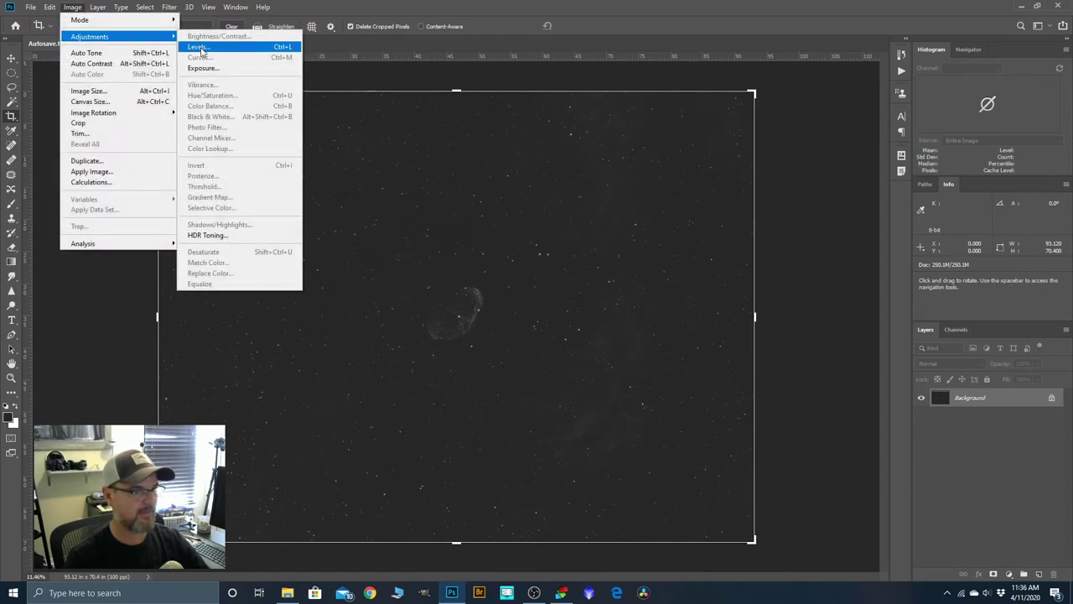
{"action": "left_click", "coordinate": [200, 48]}
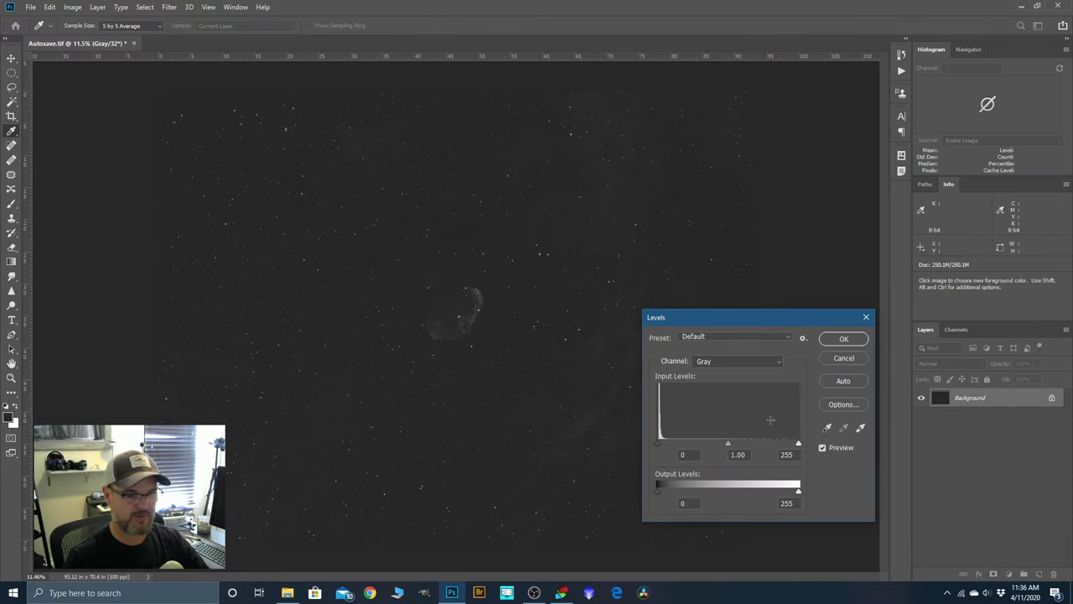
{"action": "left_click_drag", "start_coordinate": [728, 447], "coordinate": [713, 444]}
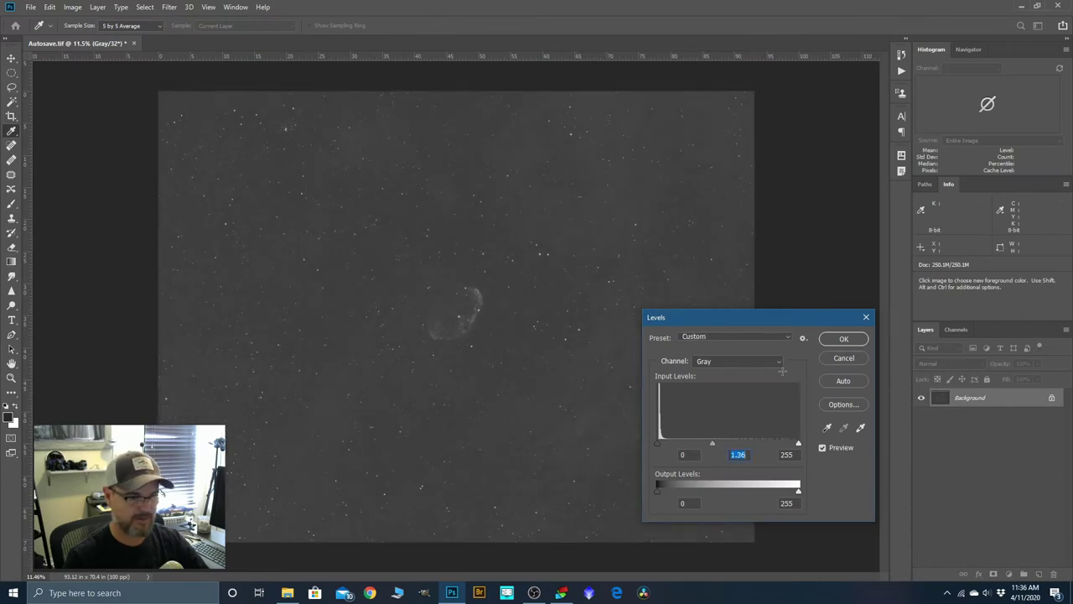
{"action": "left_click", "coordinate": [839, 340]}
{"action": "key", "text": "c"}
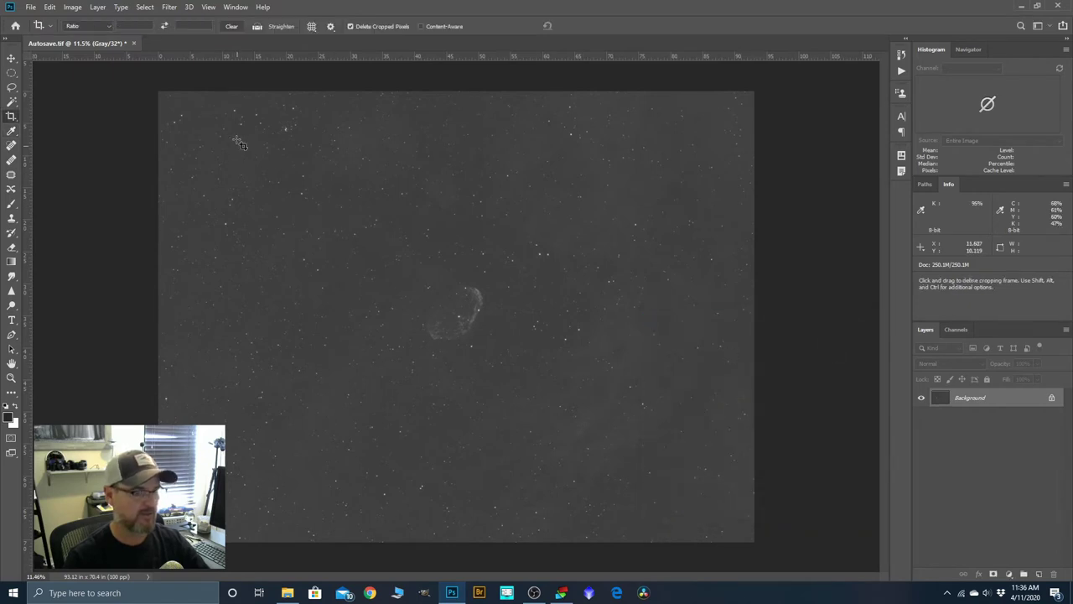
Darken the image background with a Levels adjustment, setting the black input level to 4.
{"action": "left_click", "coordinate": [76, 10]}
{"action": "mouse_move", "coordinate": [80, 37]}
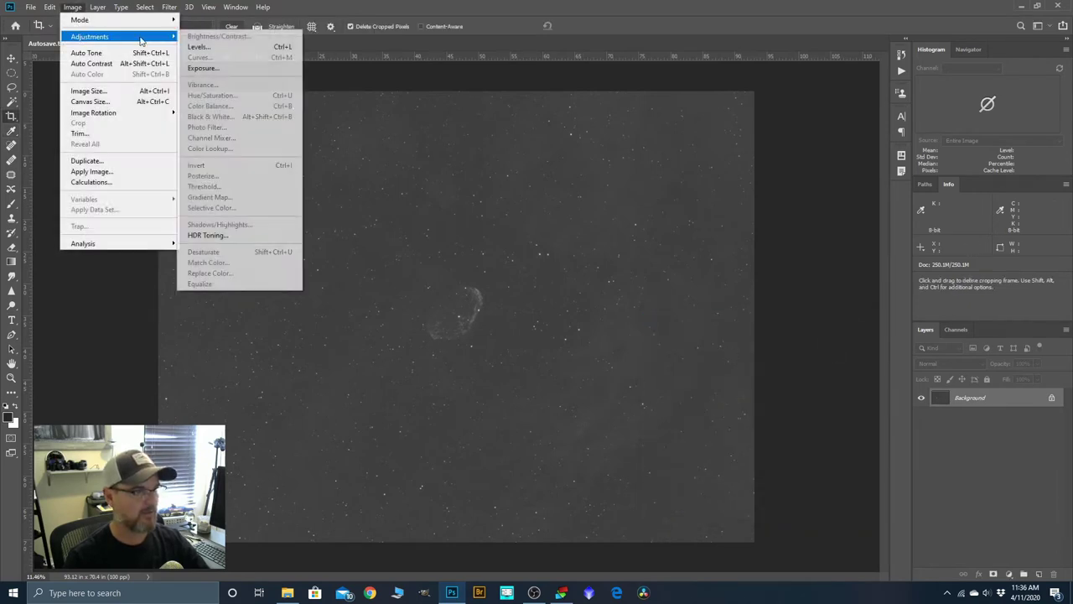
{"action": "left_click", "coordinate": [193, 47]}
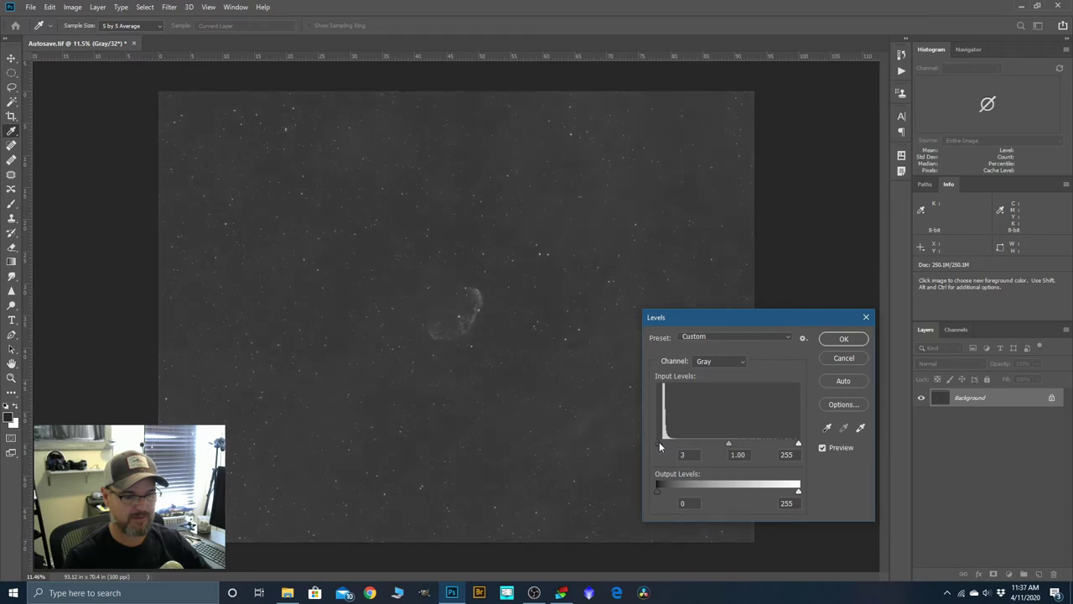
{"action": "left_click_drag", "start_coordinate": [659, 442], "coordinate": [660, 444]}
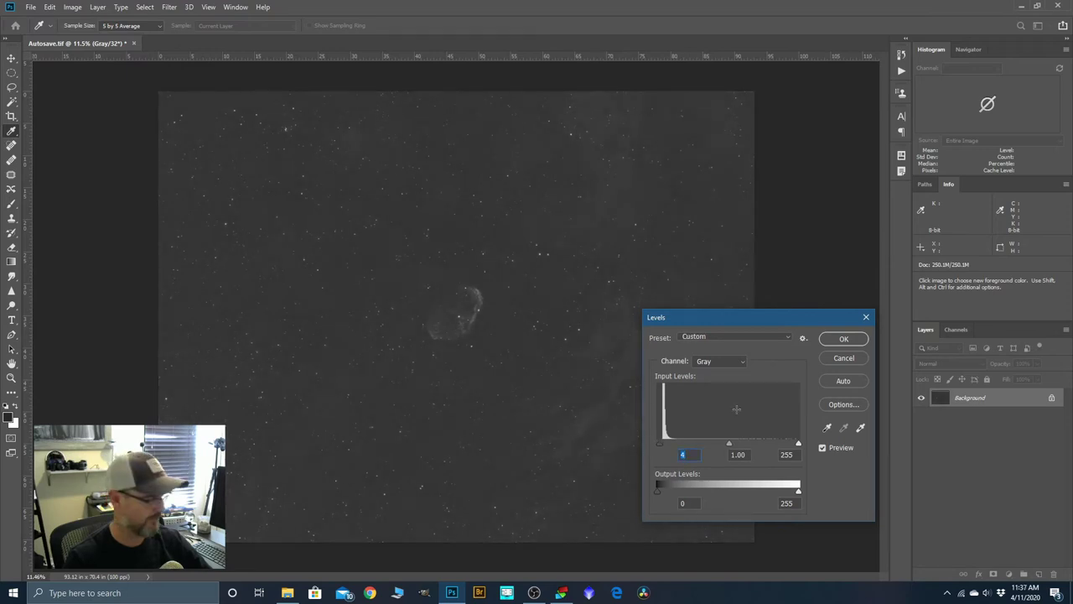
{"action": "left_click", "coordinate": [858, 340]}
{"action": "key", "text": "c"}
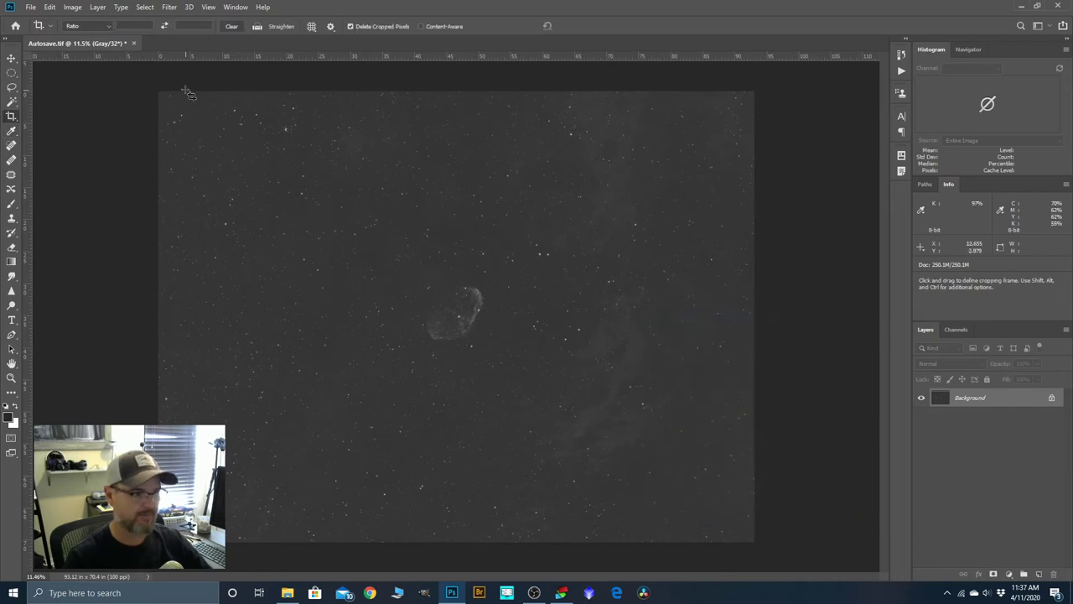
Convert the image to 16 bits per channel, using Exposure and Gamma as the HDR Toning method.
{"action": "left_click", "coordinate": [73, 9]}
{"action": "mouse_move", "coordinate": [120, 21]}
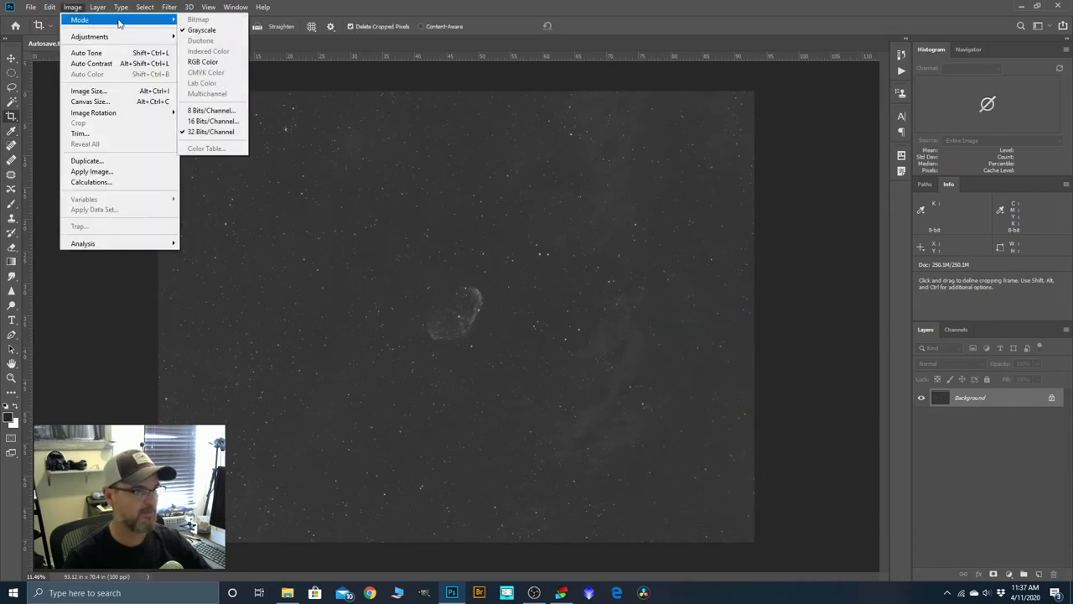
{"action": "left_click", "coordinate": [205, 122]}
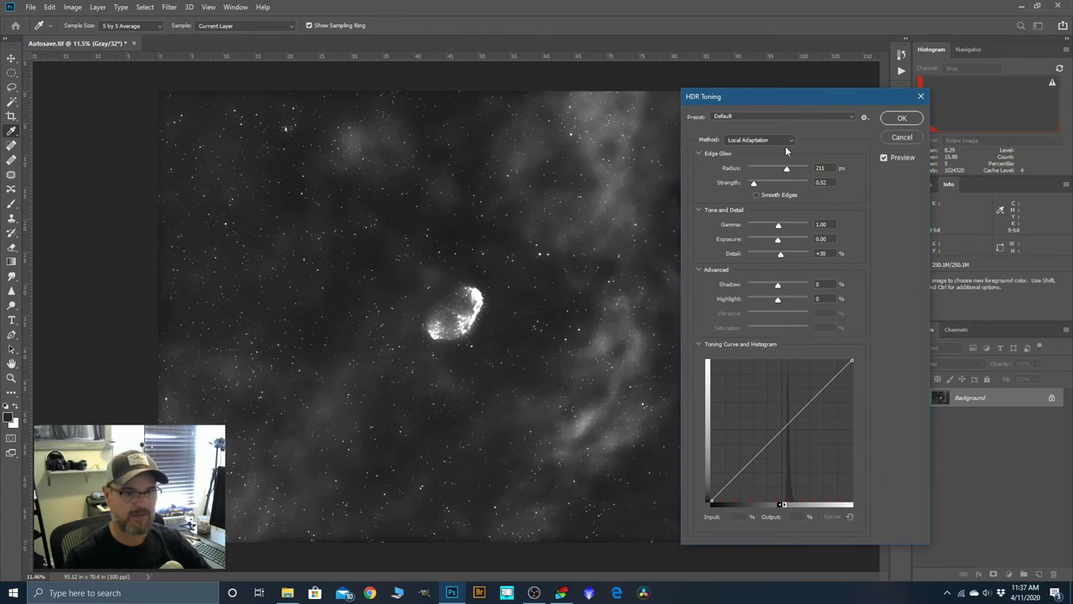
{"action": "left_click", "coordinate": [791, 141]}
{"action": "left_click", "coordinate": [767, 151]}
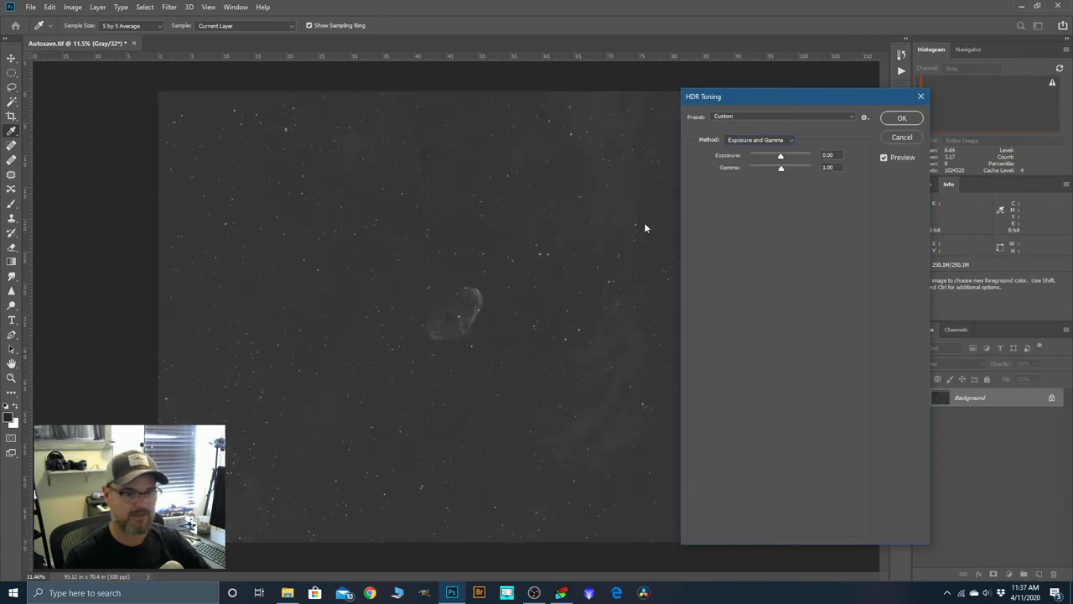
{"action": "left_click", "coordinate": [891, 119]}
{"action": "key", "text": "c"}
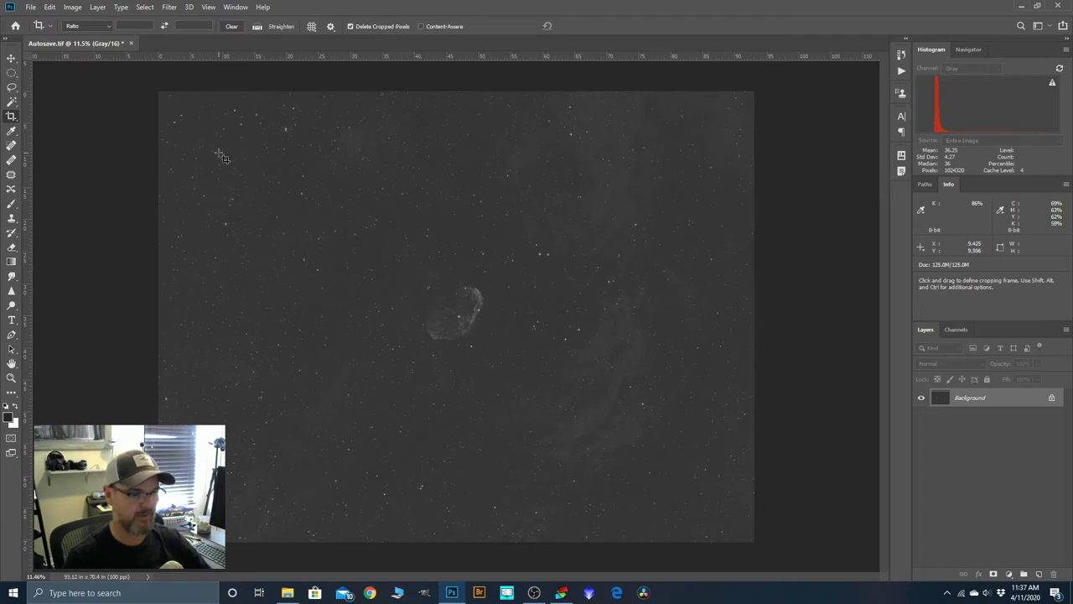
Convert the grayscale image to RGB Color mode.
{"action": "scroll", "coordinate": [431, 323], "scroll_direction": "up", "scroll_amount": 1}
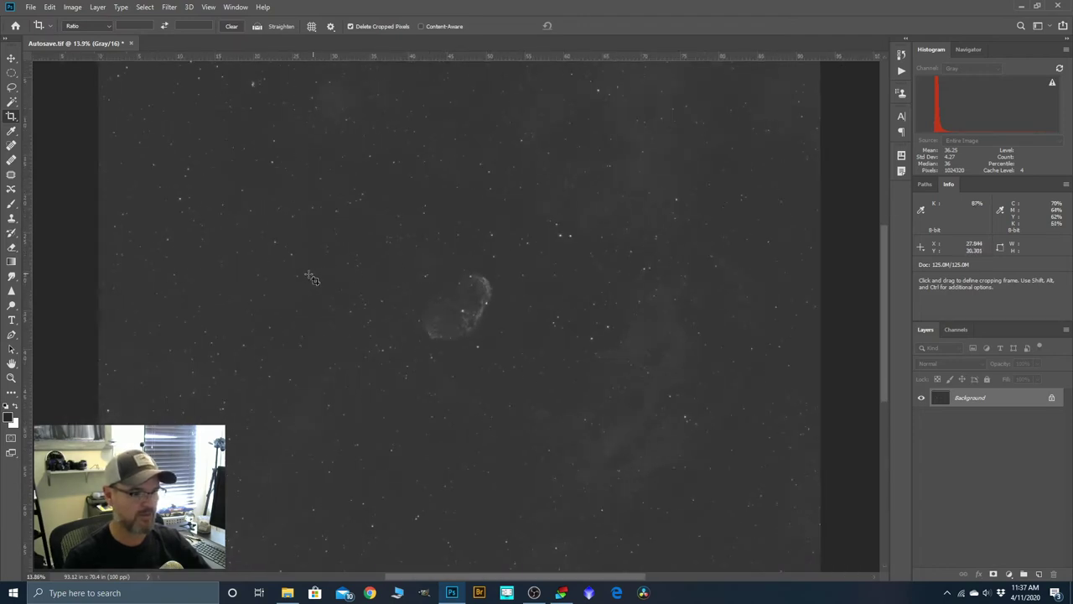
{"action": "scroll", "coordinate": [310, 278], "scroll_direction": "down", "scroll_amount": 1}
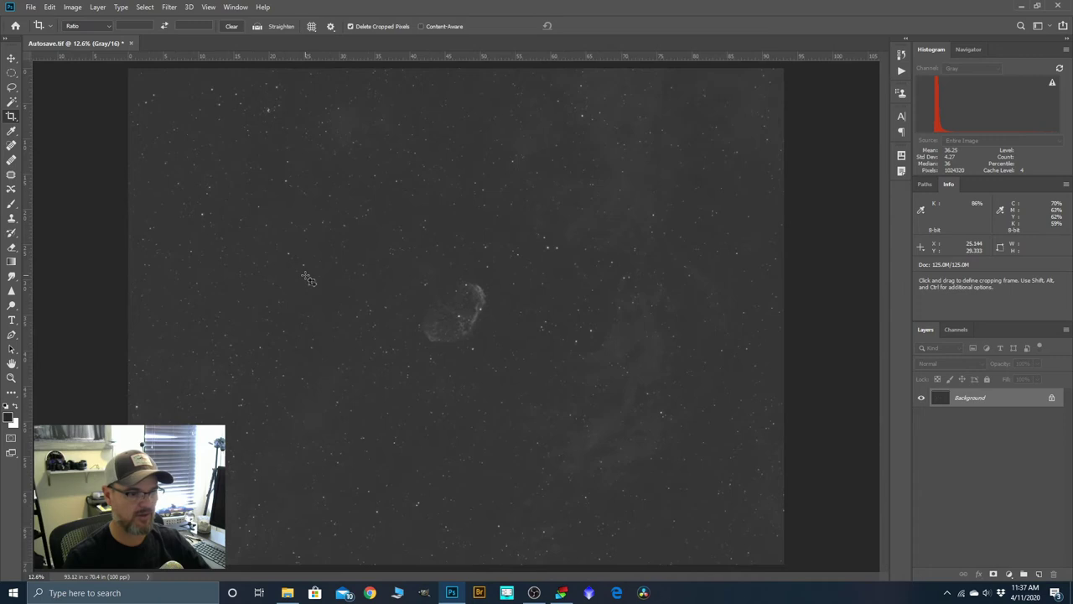
{"action": "left_click", "coordinate": [71, 7]}
{"action": "mouse_move", "coordinate": [75, 19]}
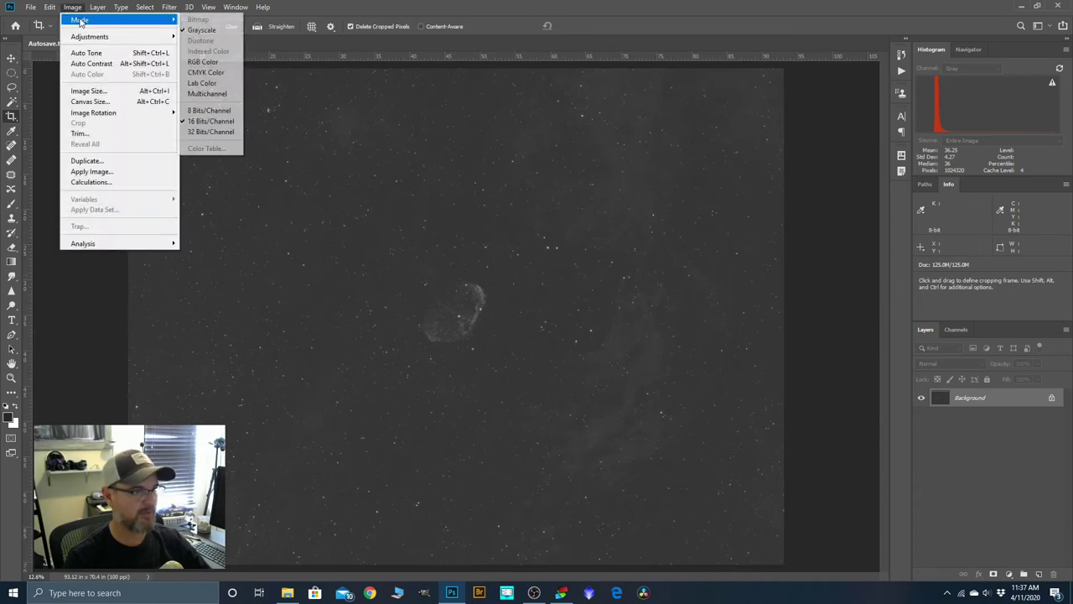
{"action": "left_click", "coordinate": [204, 60]}
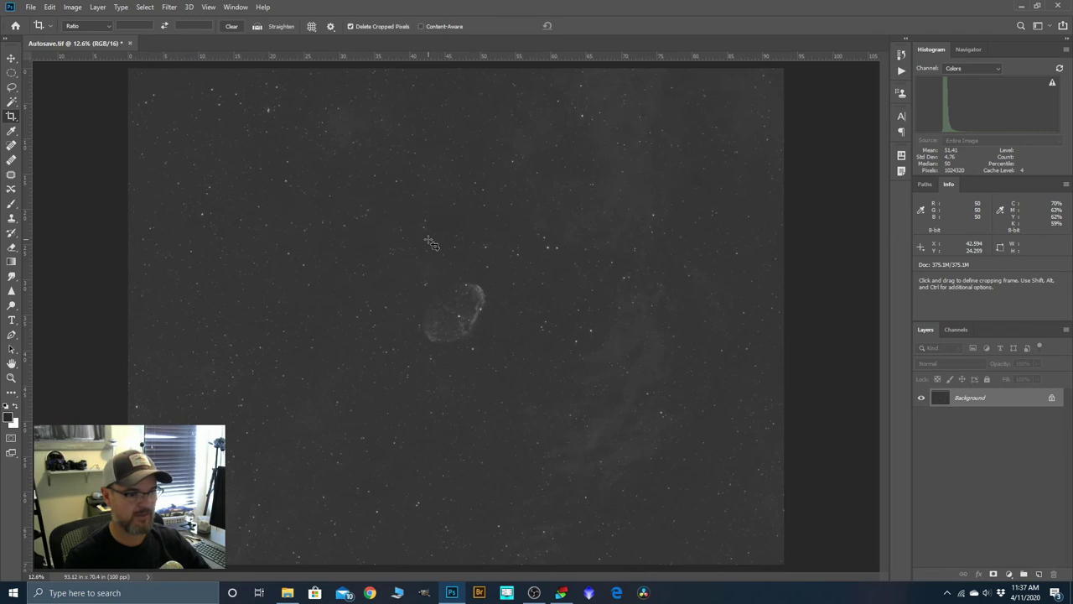
Add a Threshold adjustment layer above the background and set its threshold level to 50.
{"action": "scroll", "coordinate": [428, 209], "scroll_direction": "down", "scroll_amount": 1}
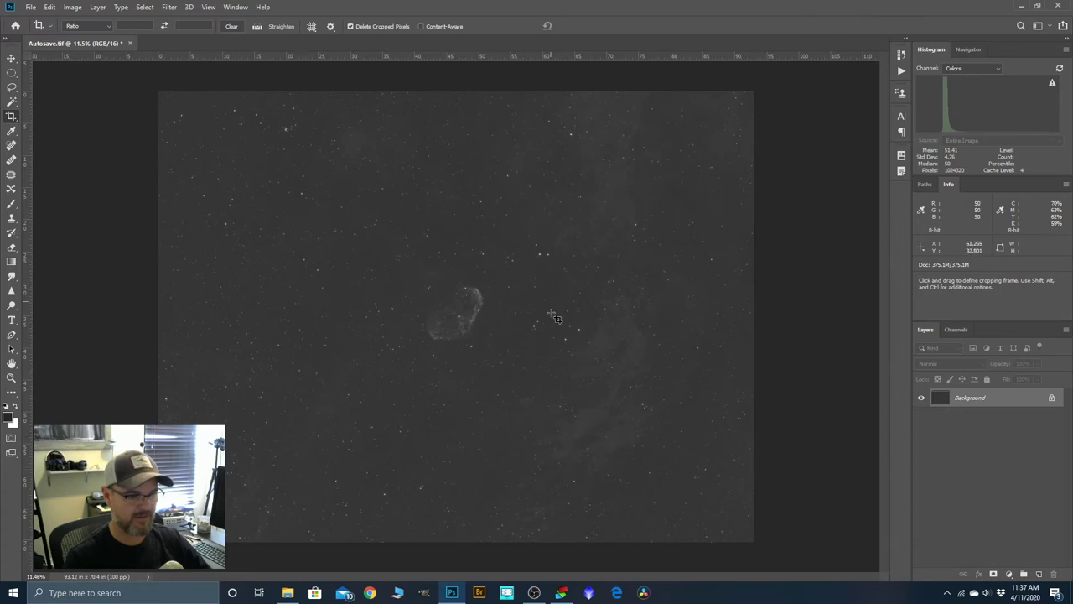
{"action": "scroll", "coordinate": [474, 324], "scroll_direction": "up", "scroll_amount": 2}
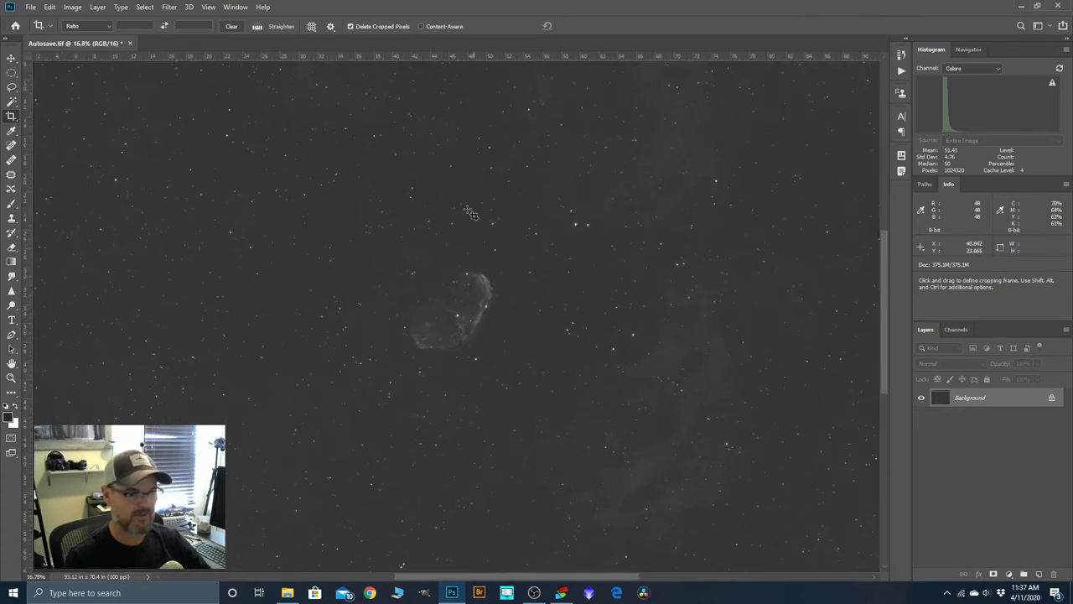
{"action": "scroll", "coordinate": [382, 288], "scroll_direction": "down", "scroll_amount": 1}
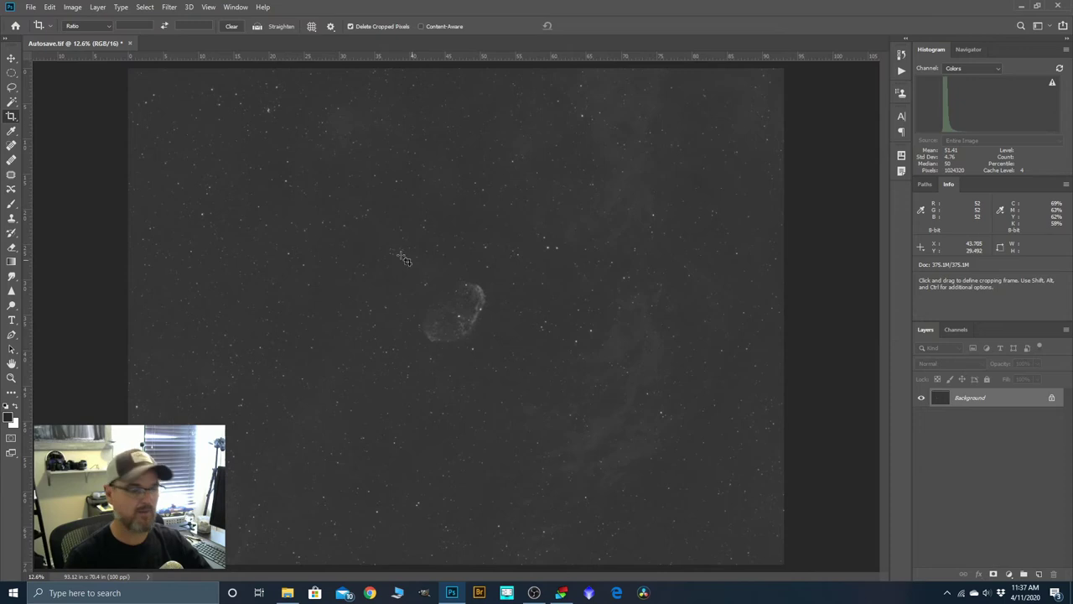
{"action": "left_click", "coordinate": [1009, 576]}
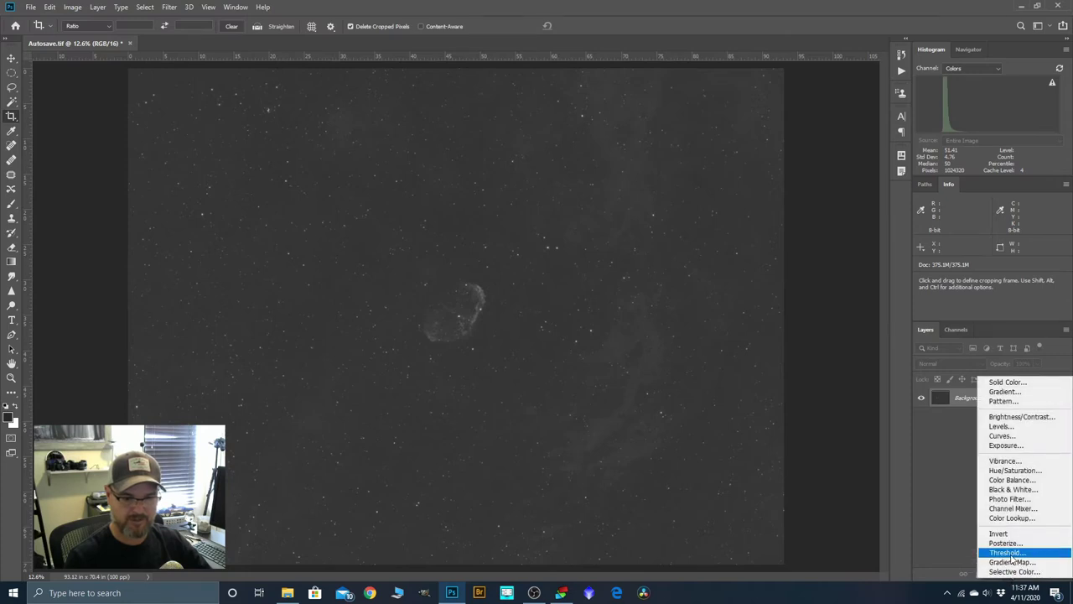
{"action": "left_click", "coordinate": [1007, 552]}
{"action": "left_click_drag", "start_coordinate": [883, 246], "coordinate": [842, 249]}
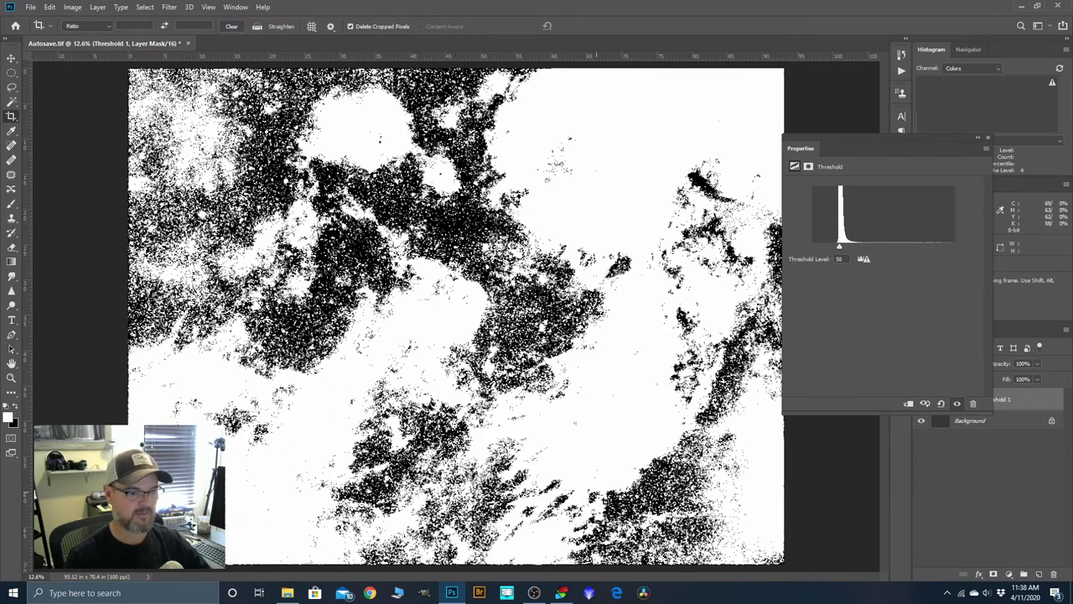
Place a color sampler point in a star-free black patch of the sky with the Color Sampler tool.
{"action": "left_click", "coordinate": [17, 136]}
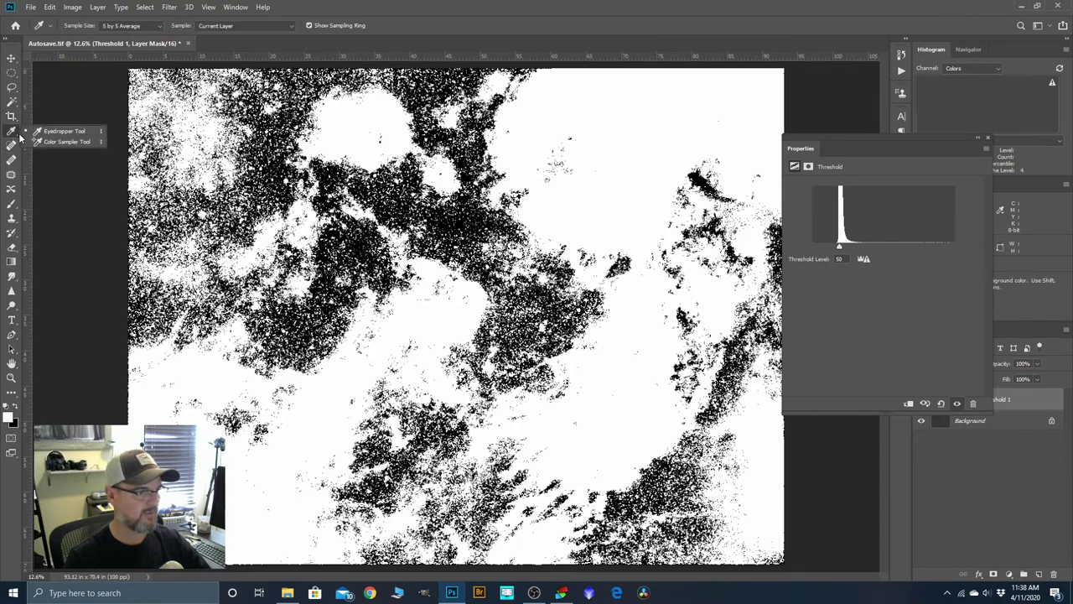
{"action": "left_click", "coordinate": [64, 142]}
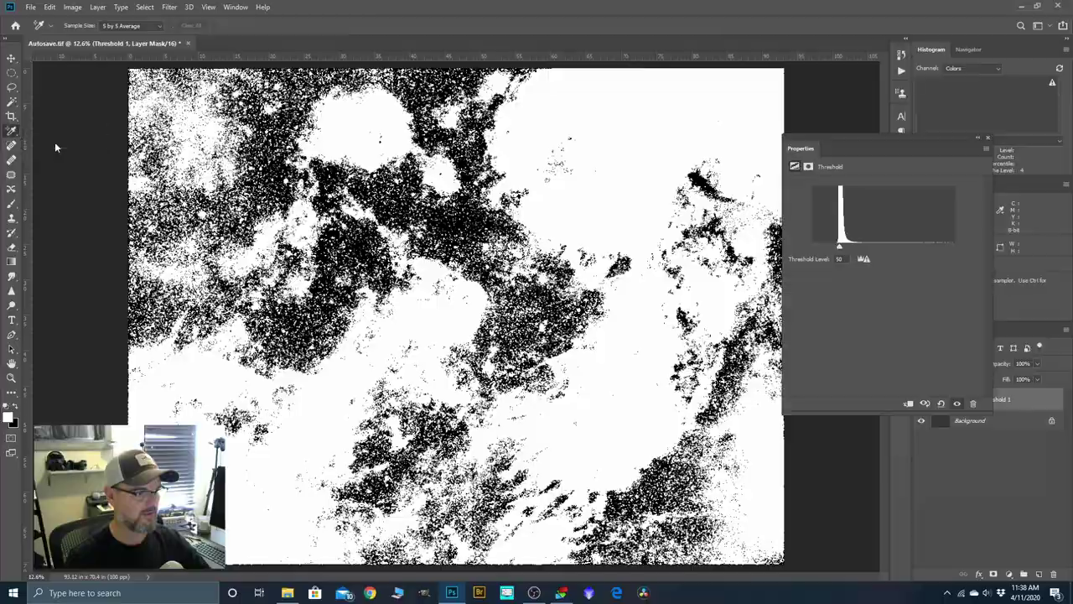
{"action": "scroll", "coordinate": [470, 93], "scroll_direction": "up", "scroll_amount": 2}
{"action": "scroll", "coordinate": [478, 119], "scroll_direction": "up", "scroll_amount": 5}
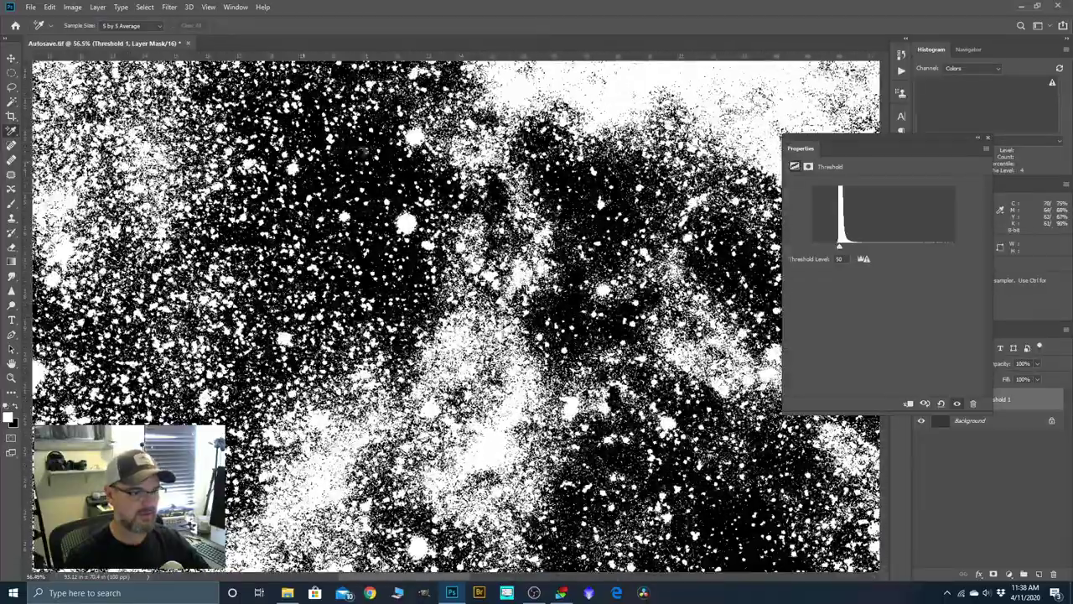
{"action": "scroll", "coordinate": [376, 153], "scroll_direction": "up", "scroll_amount": 2}
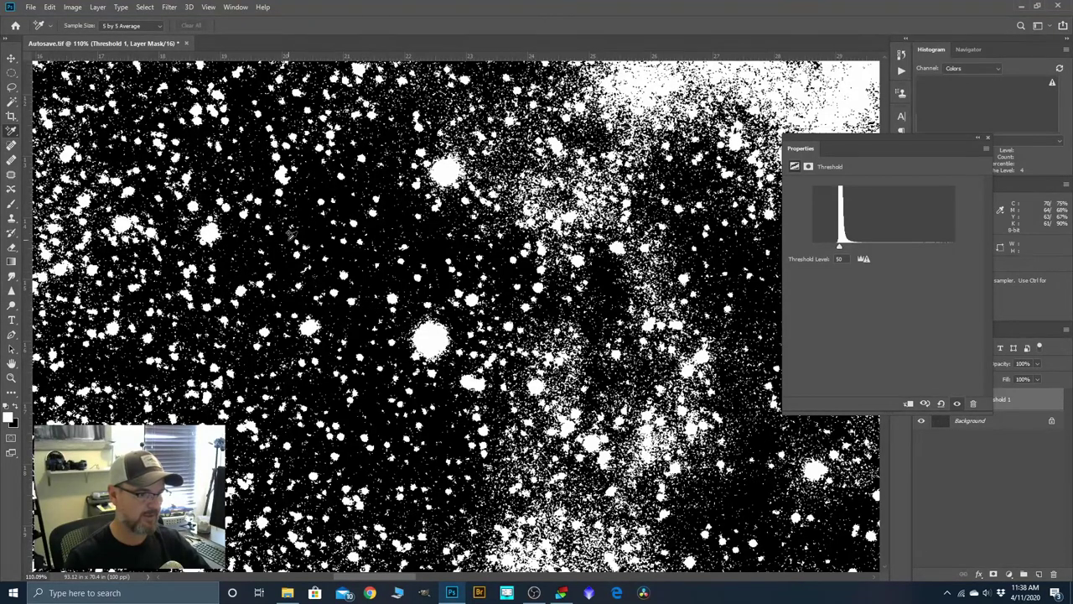
{"action": "scroll", "coordinate": [292, 236], "scroll_direction": "up", "scroll_amount": 3}
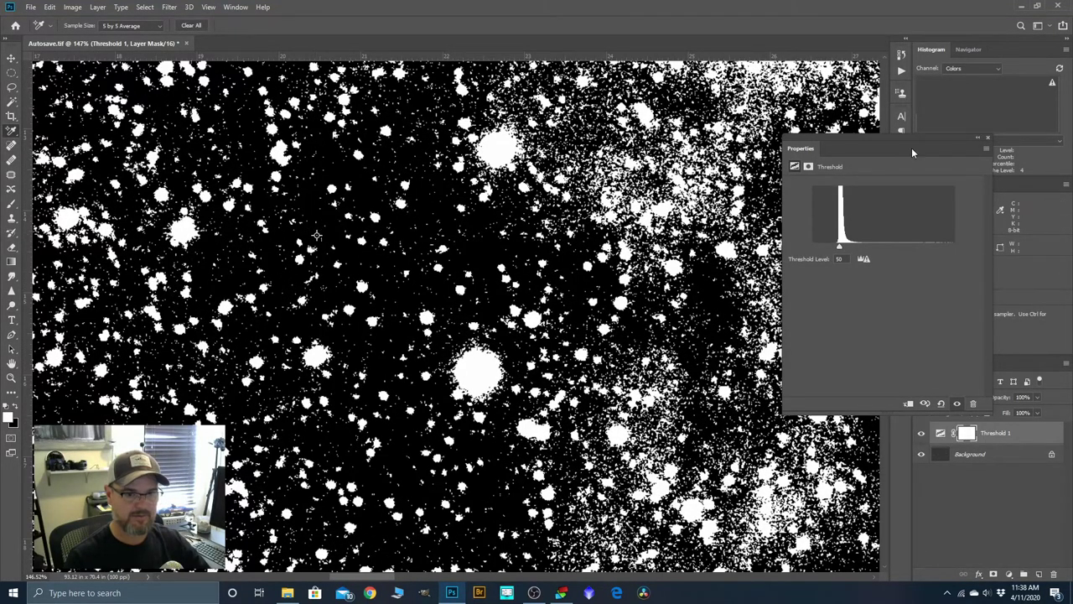
Close the Threshold properties and delete the Threshold layer, keeping the color sampler point.
{"action": "left_click", "coordinate": [987, 139]}
{"action": "scroll", "coordinate": [310, 208], "scroll_direction": "down", "scroll_amount": 8}
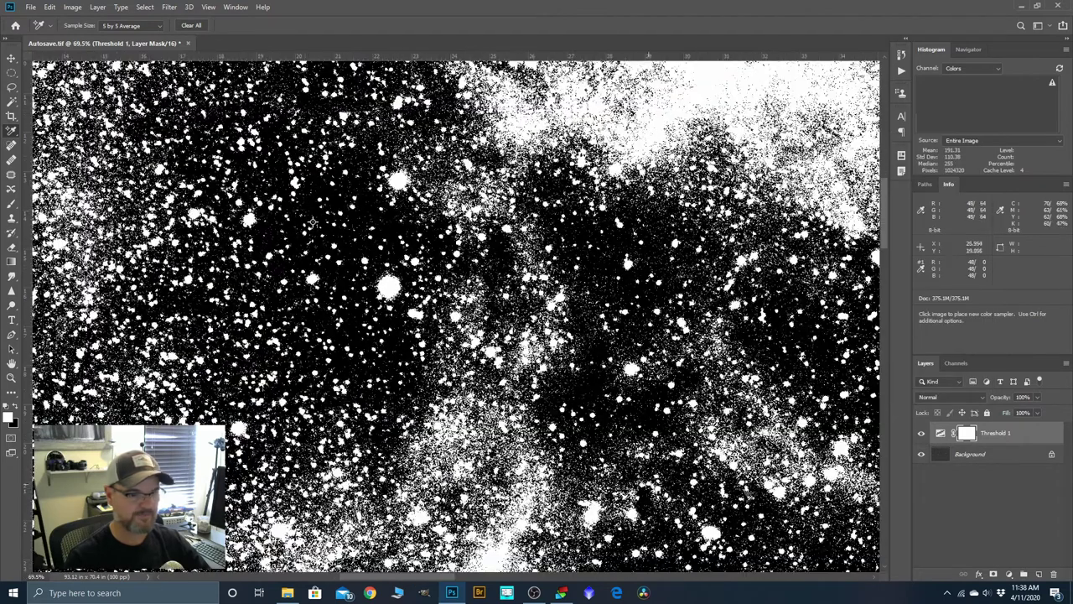
{"action": "right_click", "coordinate": [1003, 442]}
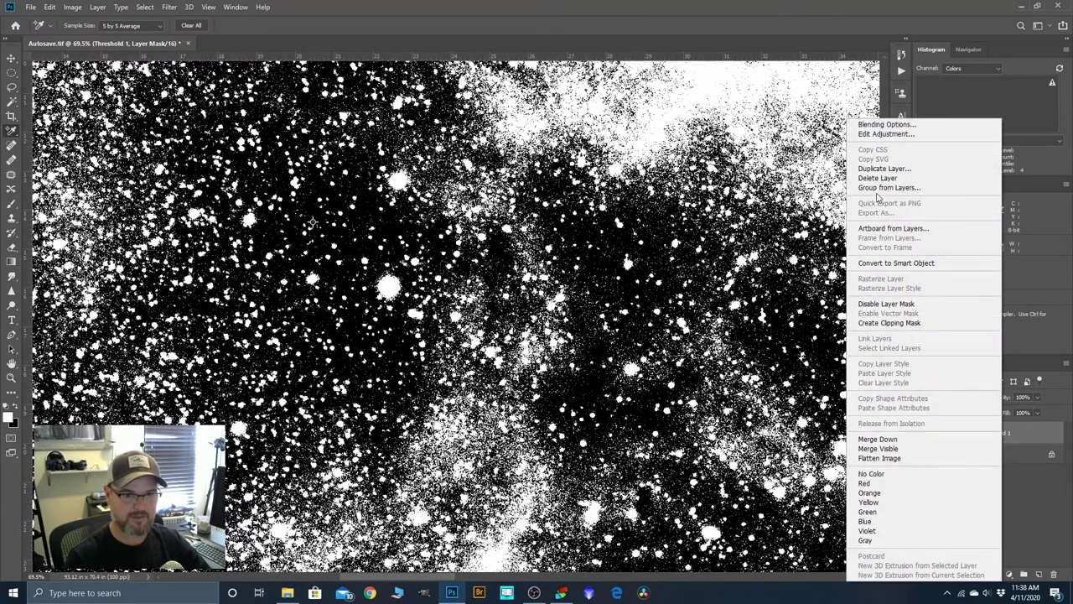
{"action": "left_click", "coordinate": [872, 178]}
{"action": "left_click", "coordinate": [484, 219]}
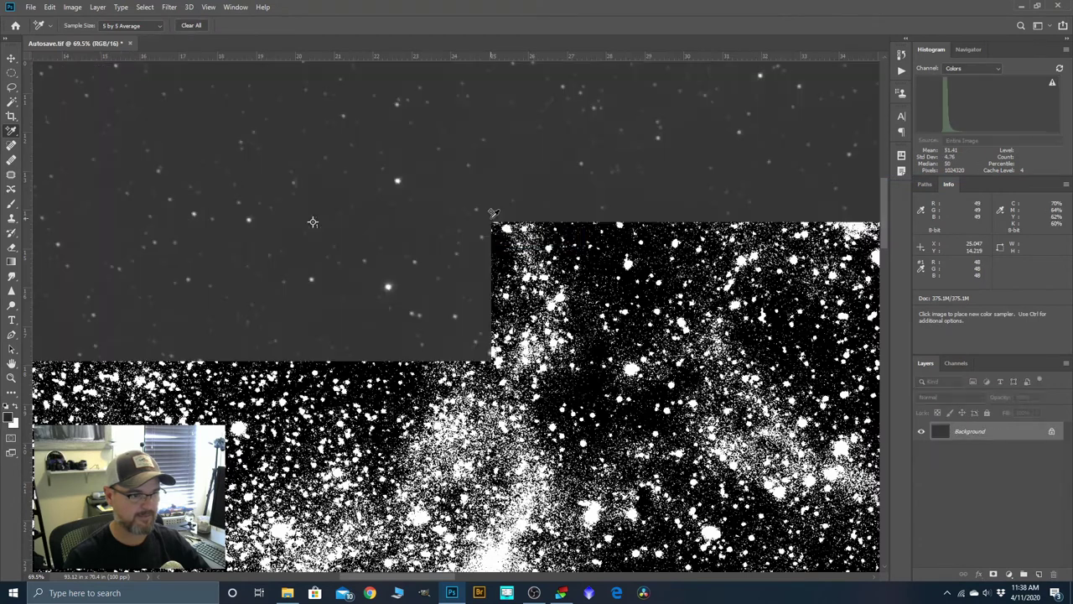
{"action": "scroll", "coordinate": [256, 217], "scroll_direction": "down", "scroll_amount": 3}
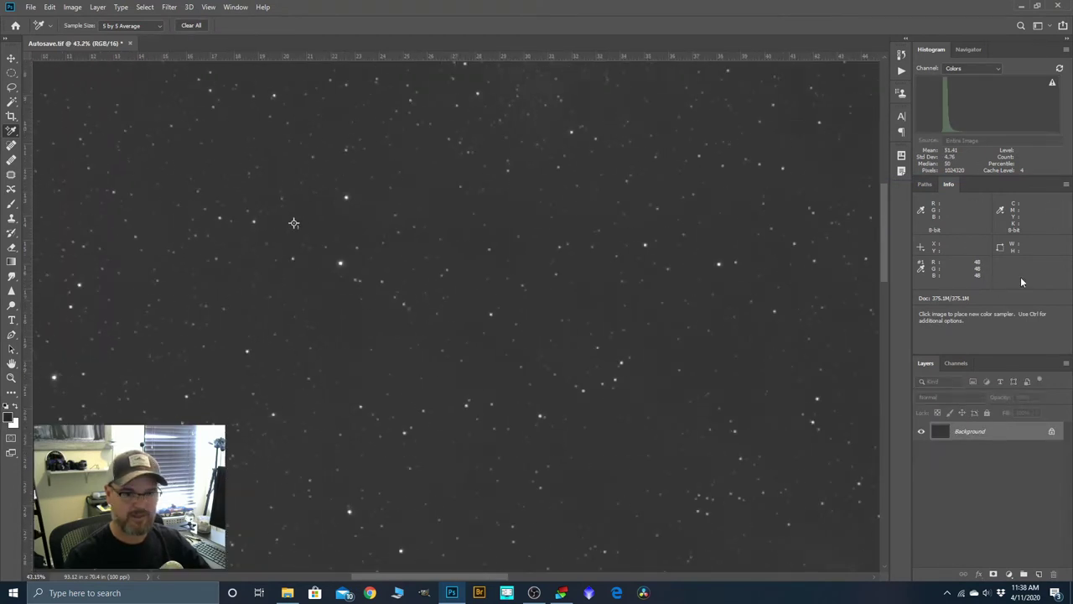
{"action": "scroll", "coordinate": [376, 278], "scroll_direction": "down", "scroll_amount": 2}
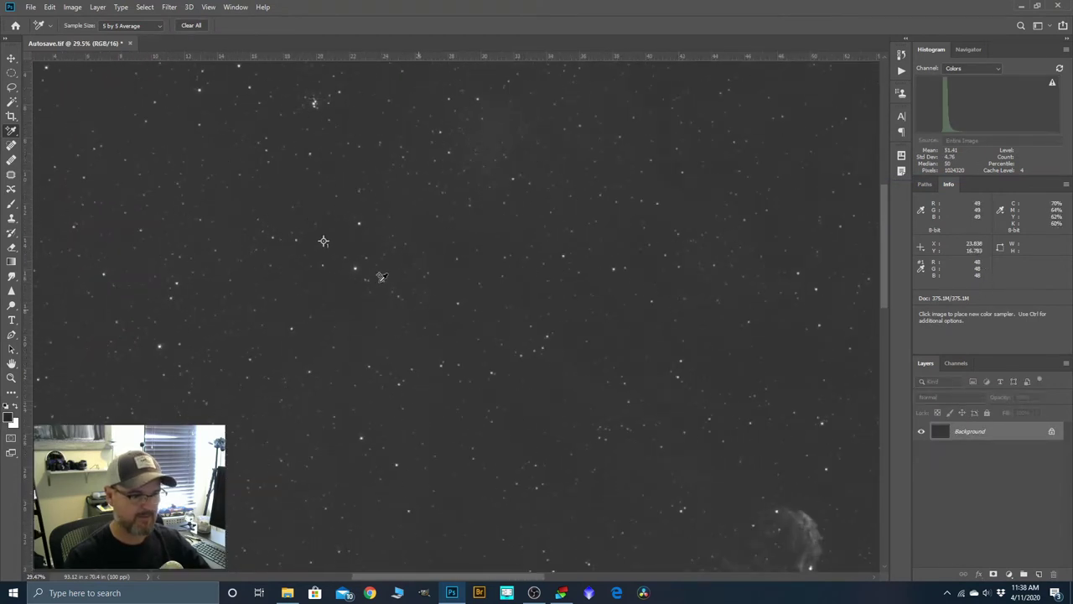
{"action": "scroll", "coordinate": [366, 220], "scroll_direction": "down", "scroll_amount": 2}
{"action": "scroll", "coordinate": [352, 223], "scroll_direction": "down", "scroll_amount": 3}
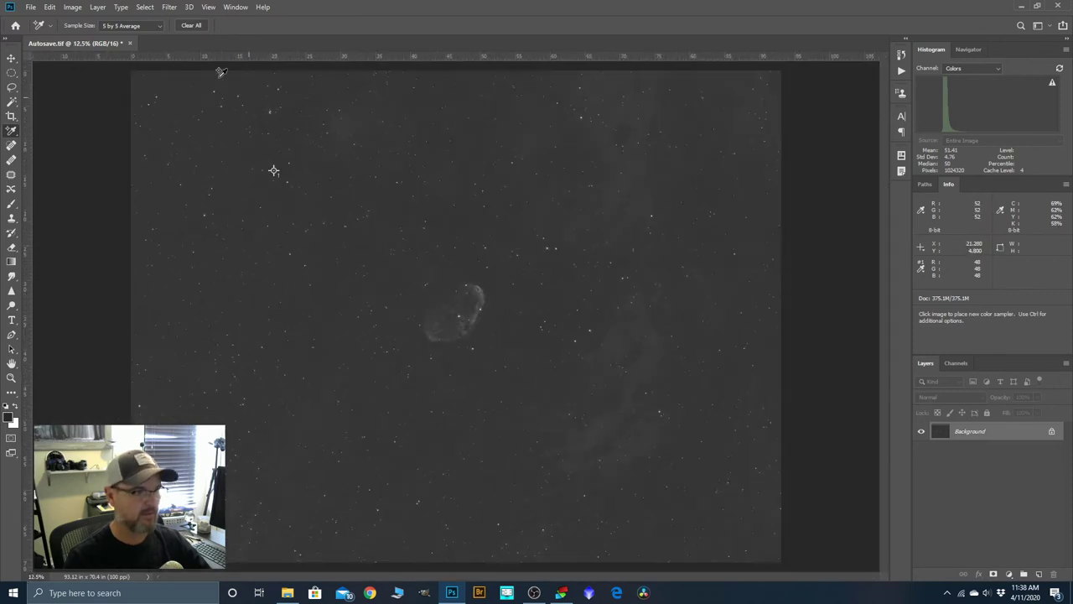
Apply a Levels adjustment on the RGB channel with the black input level set to 10.
{"action": "left_click", "coordinate": [73, 7]}
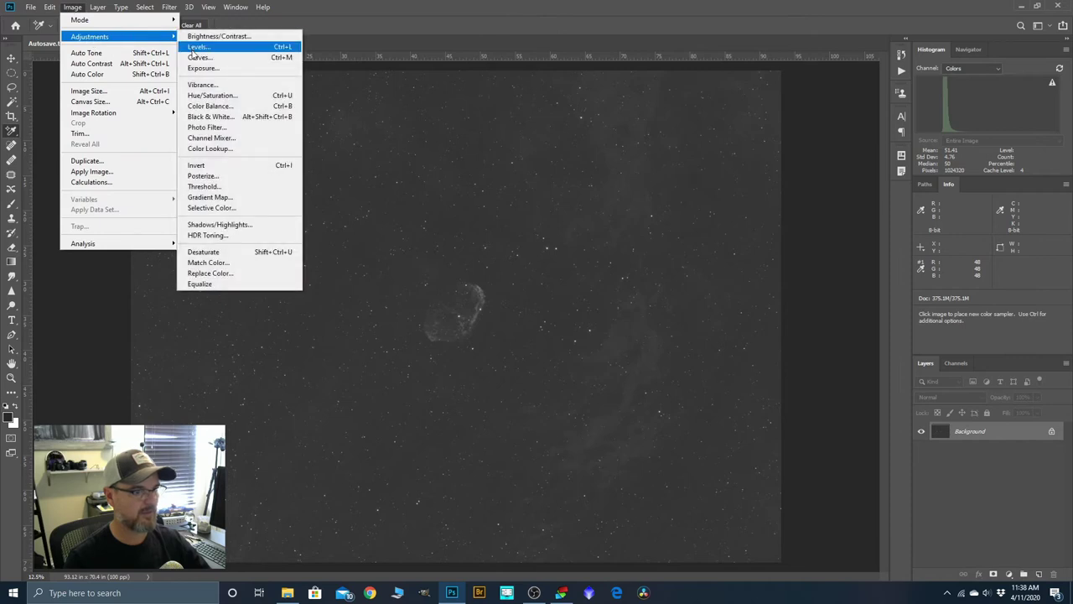
{"action": "left_click", "coordinate": [198, 47]}
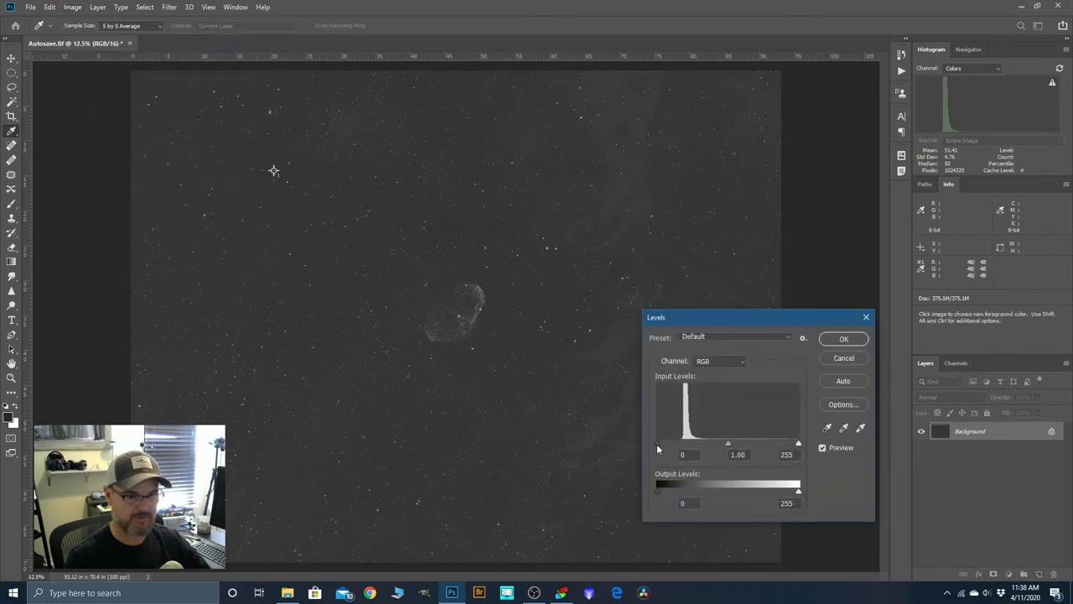
{"action": "left_click_drag", "start_coordinate": [657, 443], "coordinate": [659, 444]}
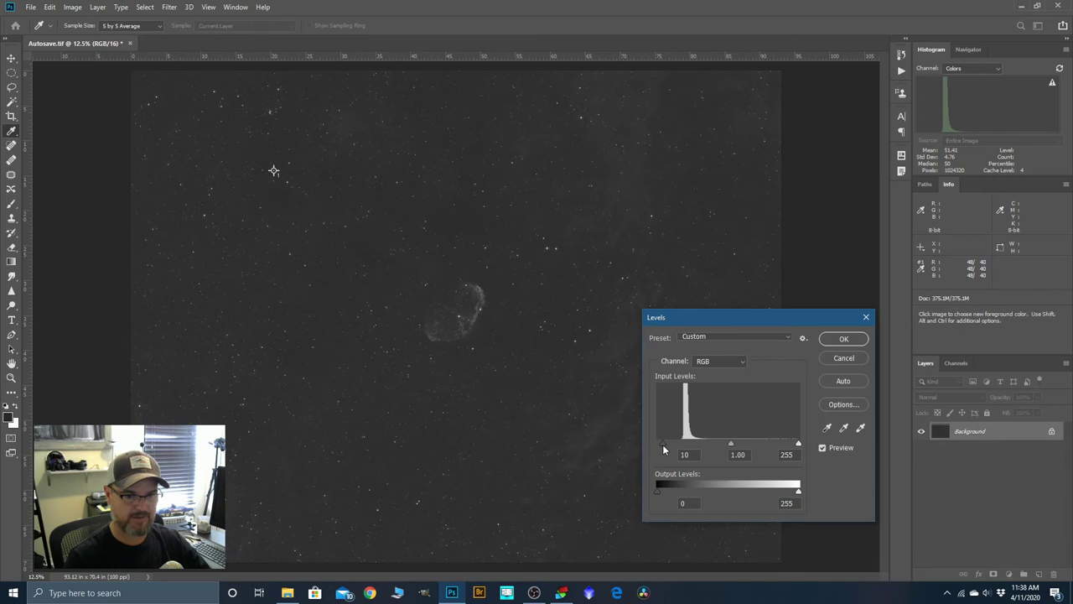
{"action": "left_click", "coordinate": [828, 343]}
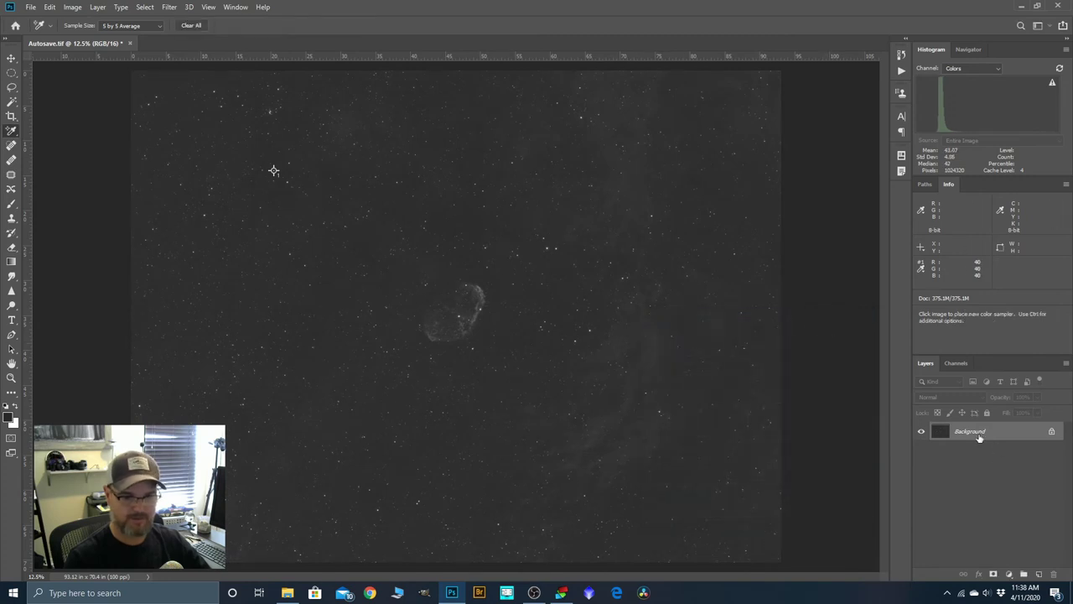
Duplicate the Background layer and rename the copy precurve.
{"action": "left_click_drag", "start_coordinate": [978, 434], "coordinate": [1039, 570]}
{"action": "double_click", "coordinate": [966, 433]}
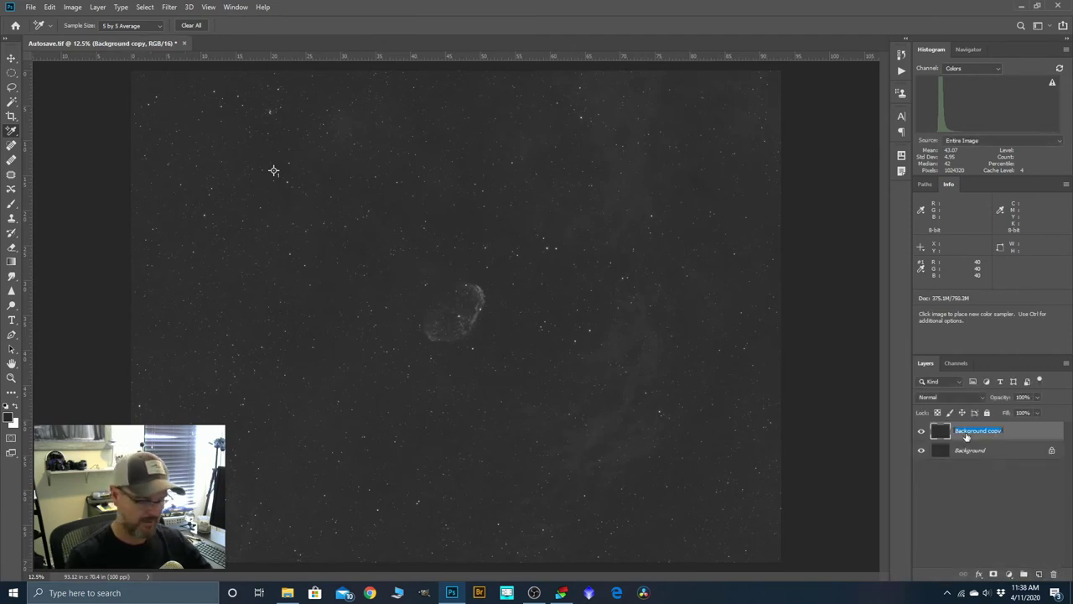
{"action": "type", "text": "starless"}
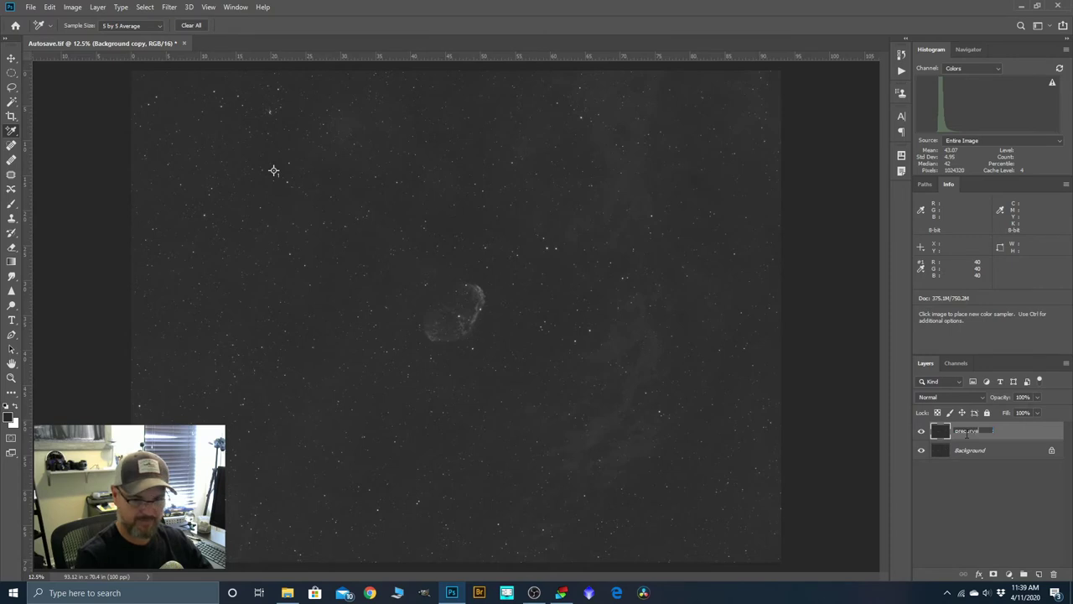
{"action": "key", "text": "Return"}
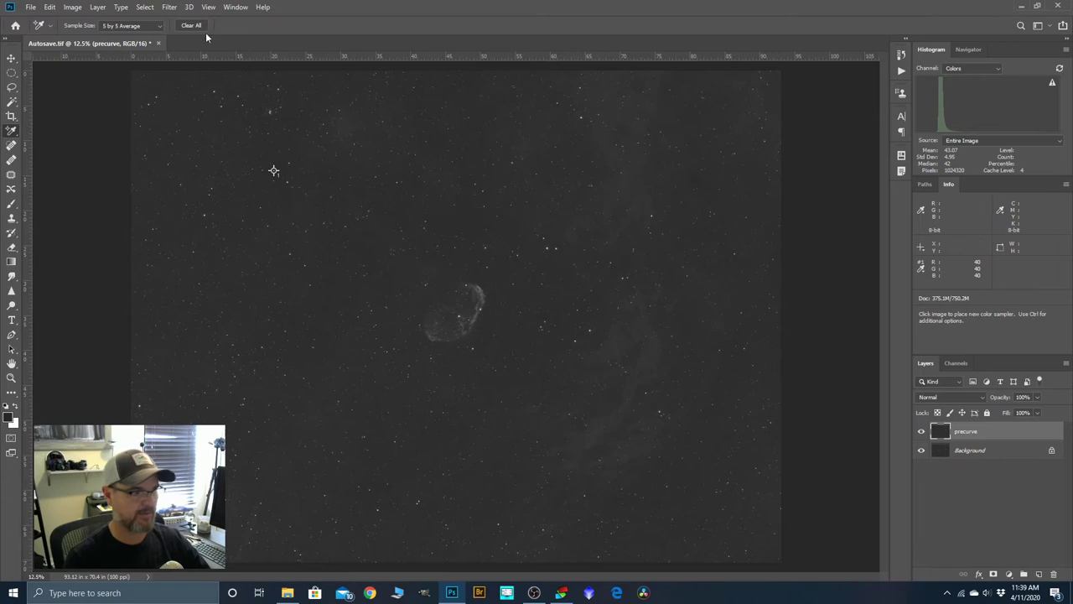
Apply an RGB Curves adjustment to the precurve layer, lifting the tones above a shadow anchor point at input 32, output 32.
{"action": "left_click", "coordinate": [73, 7]}
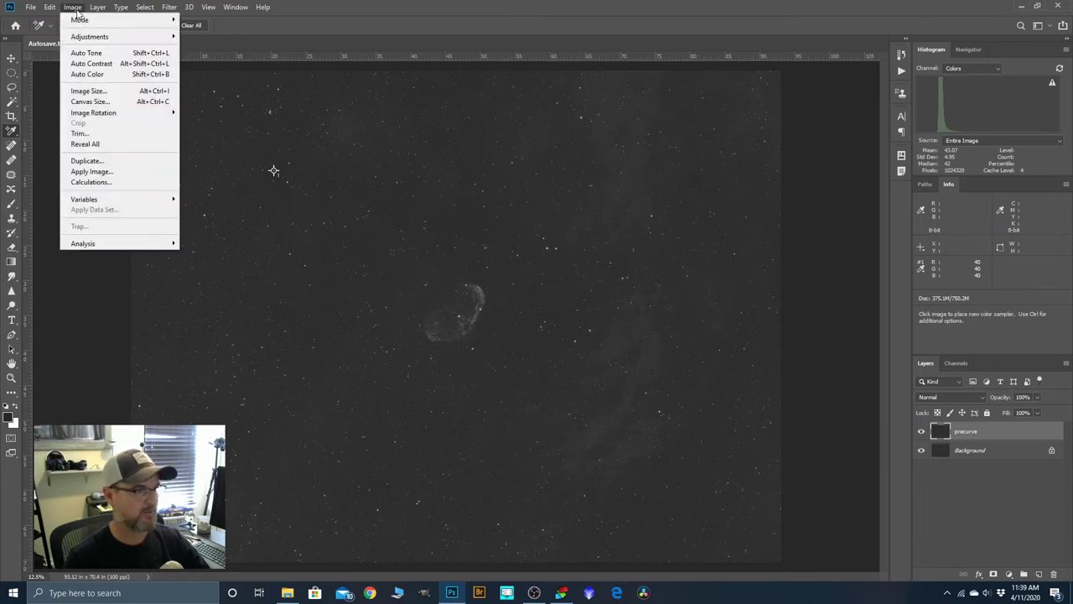
{"action": "mouse_move", "coordinate": [84, 37]}
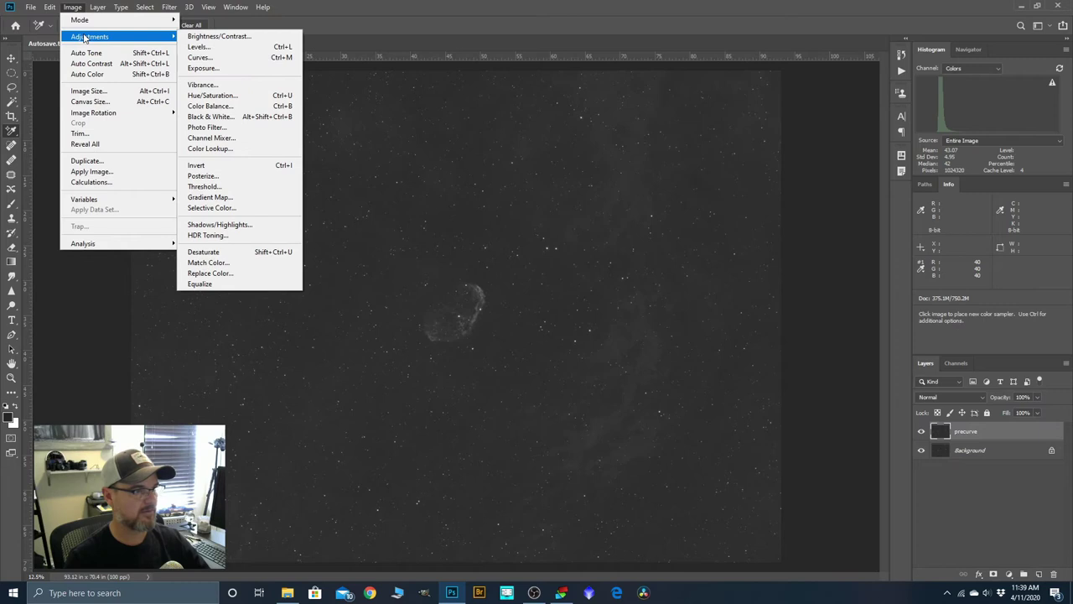
{"action": "left_click", "coordinate": [198, 58]}
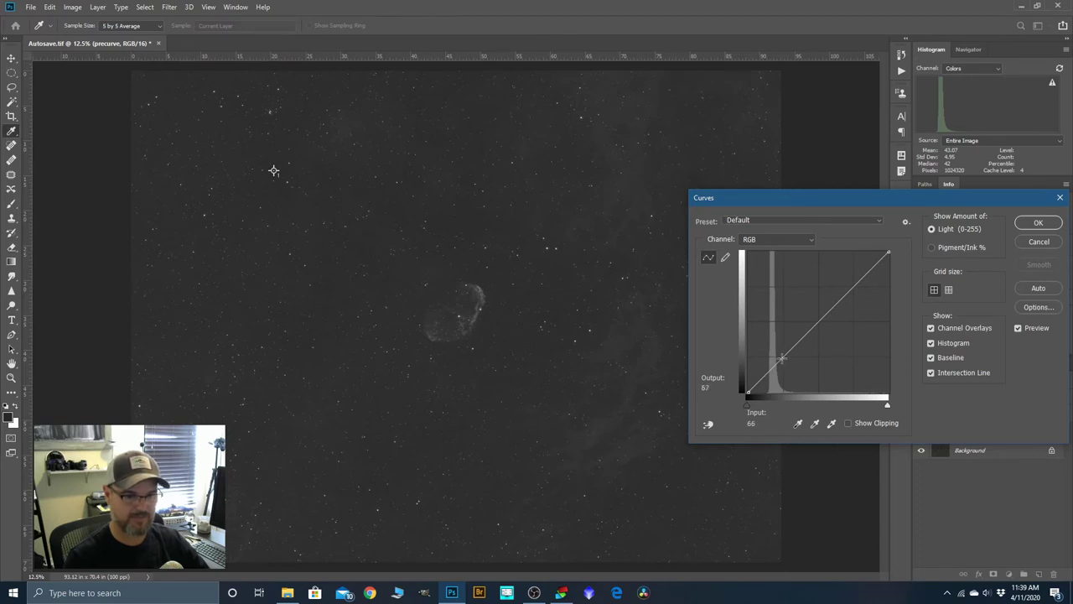
{"action": "left_click_drag", "start_coordinate": [783, 357], "coordinate": [765, 375]}
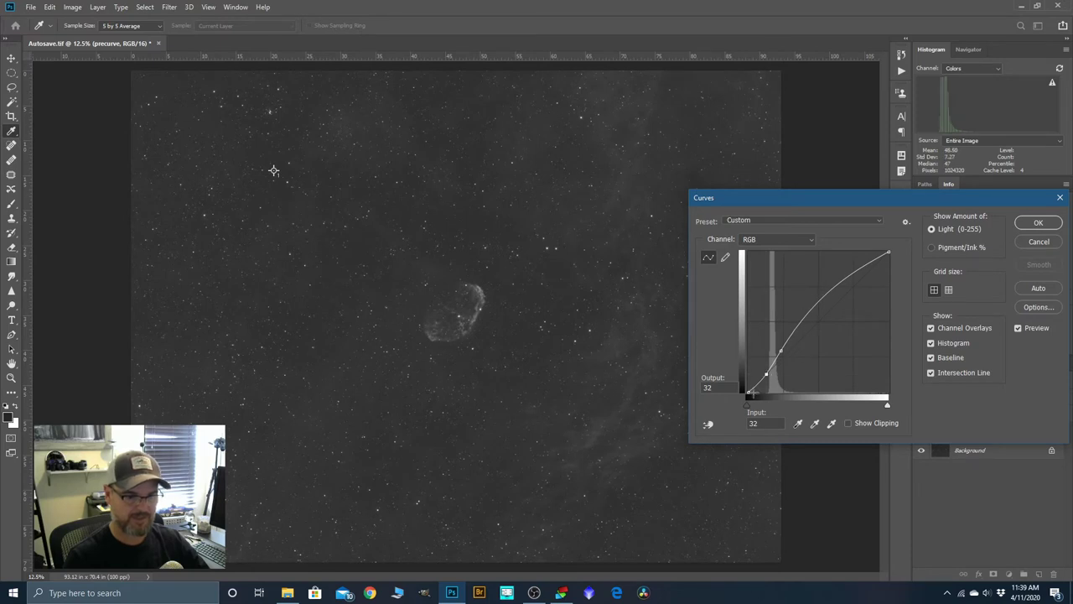
{"action": "left_click", "coordinate": [1040, 225]}
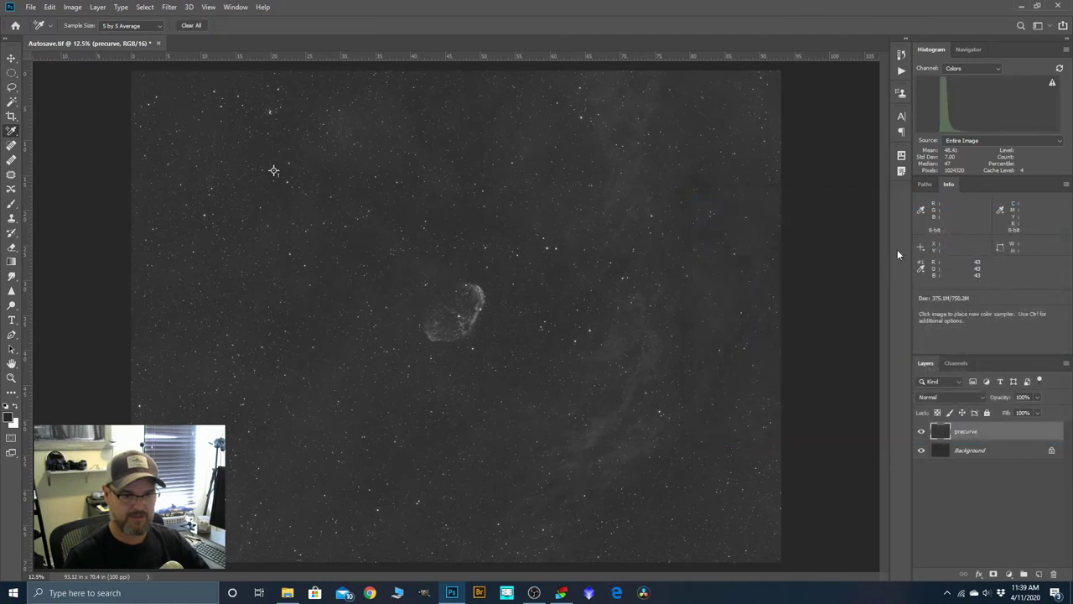
Apply a Levels adjustment to the precurve layer, raising the RGB black input level slightly while staying below the histogram peak.
{"action": "left_click", "coordinate": [72, 7]}
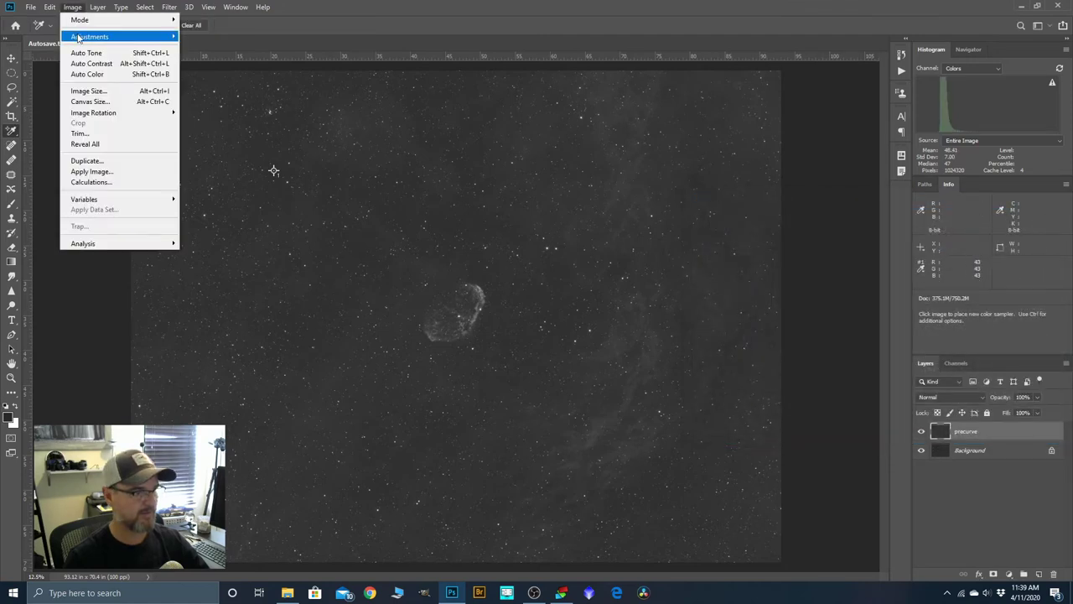
{"action": "mouse_move", "coordinate": [79, 37]}
{"action": "left_click", "coordinate": [206, 49]}
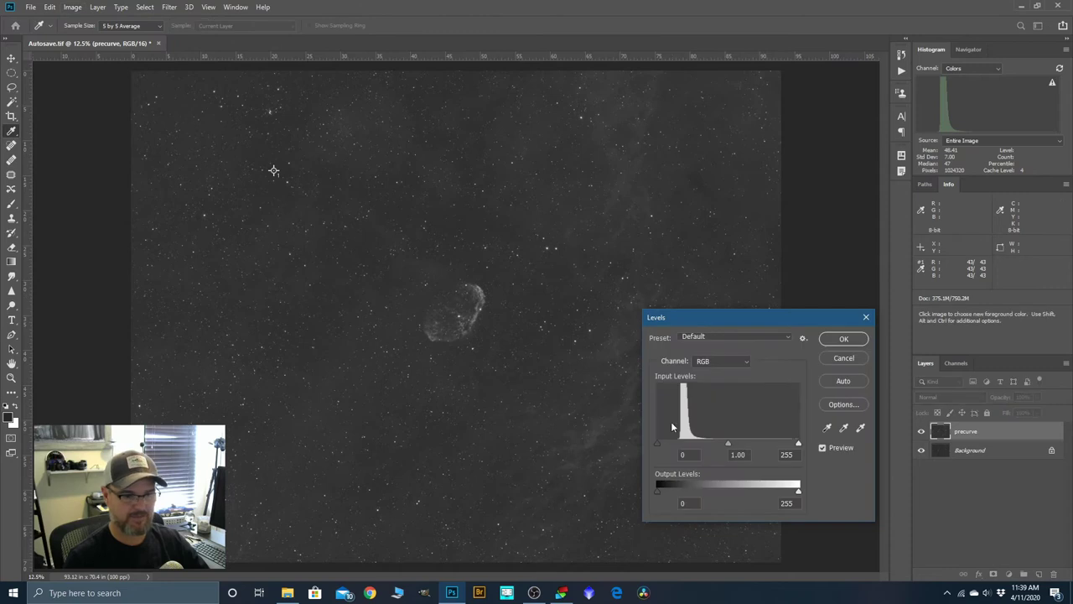
{"action": "left_click_drag", "start_coordinate": [658, 443], "coordinate": [660, 443]}
{"action": "left_click", "coordinate": [842, 339]}
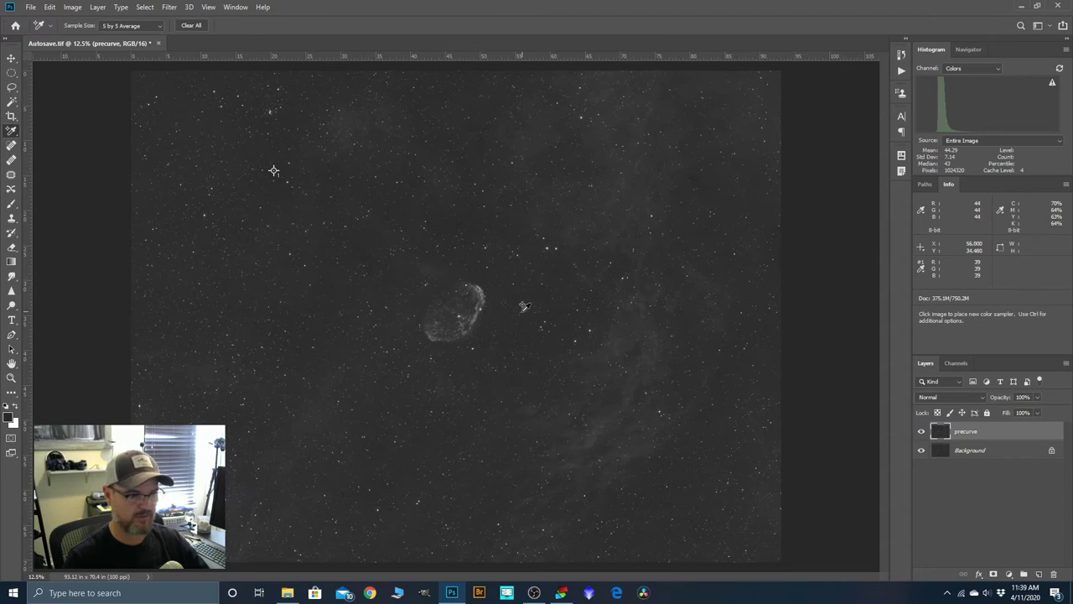
Duplicate the precurve layer and rename the copy bg noise.
{"action": "scroll", "coordinate": [369, 220], "scroll_direction": "up", "scroll_amount": 1}
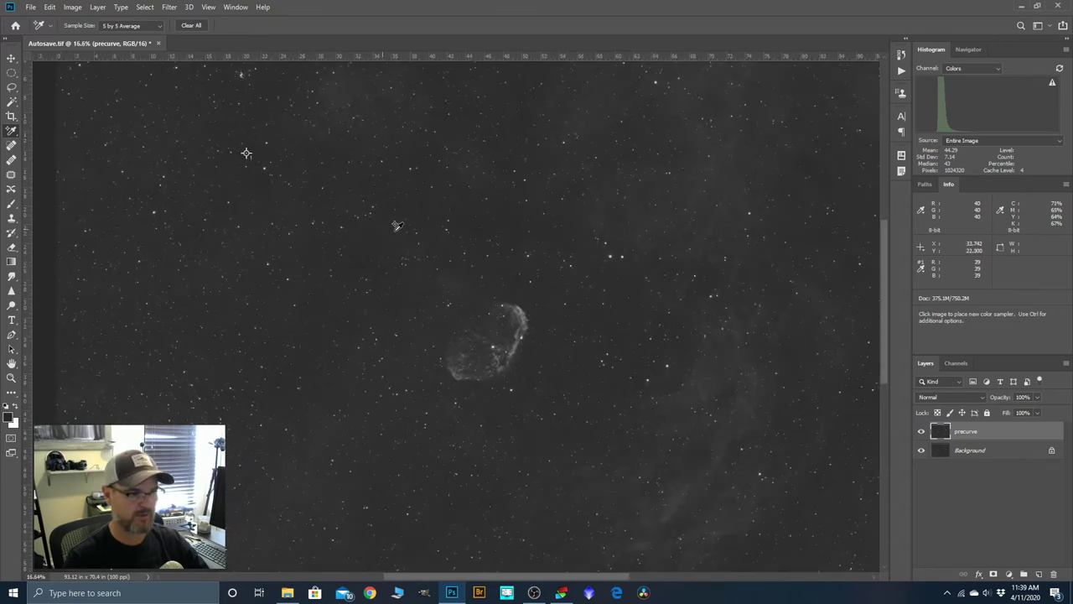
{"action": "scroll", "coordinate": [397, 227], "scroll_direction": "up", "scroll_amount": 2}
{"action": "scroll", "coordinate": [515, 222], "scroll_direction": "up", "scroll_amount": 1}
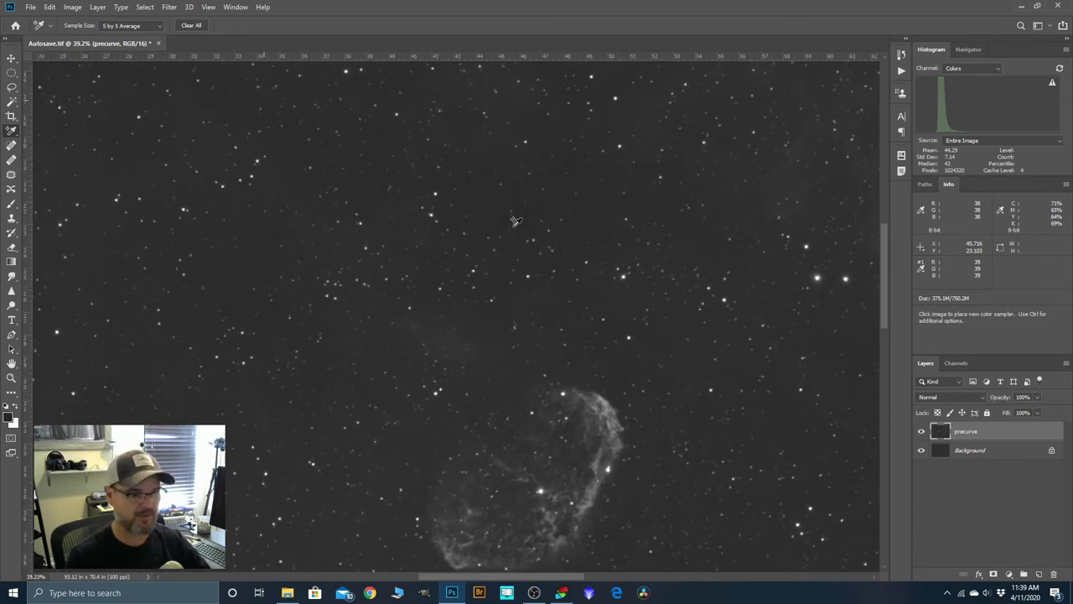
{"action": "scroll", "coordinate": [511, 231], "scroll_direction": "down", "scroll_amount": 4}
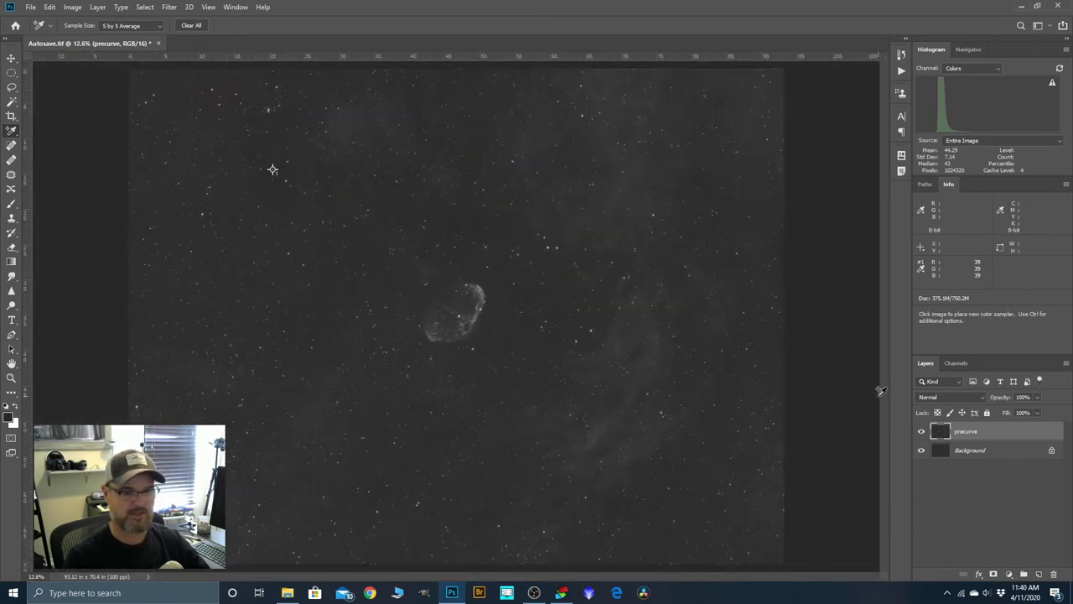
{"action": "left_click_drag", "start_coordinate": [964, 436], "coordinate": [1038, 573]}
{"action": "double_click", "coordinate": [971, 431]}
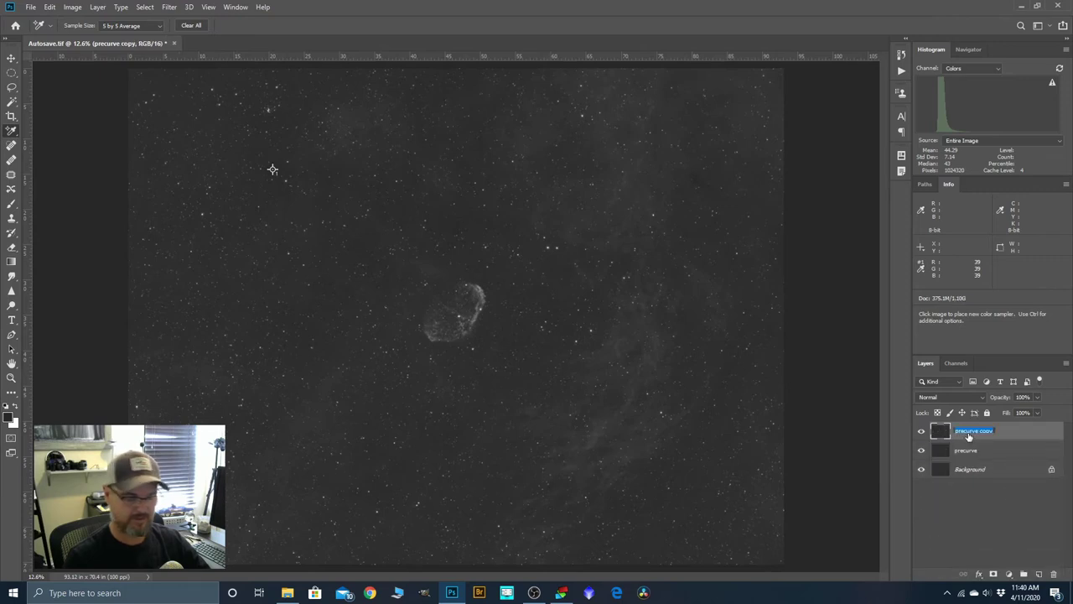
{"action": "type", "text": "bo"}
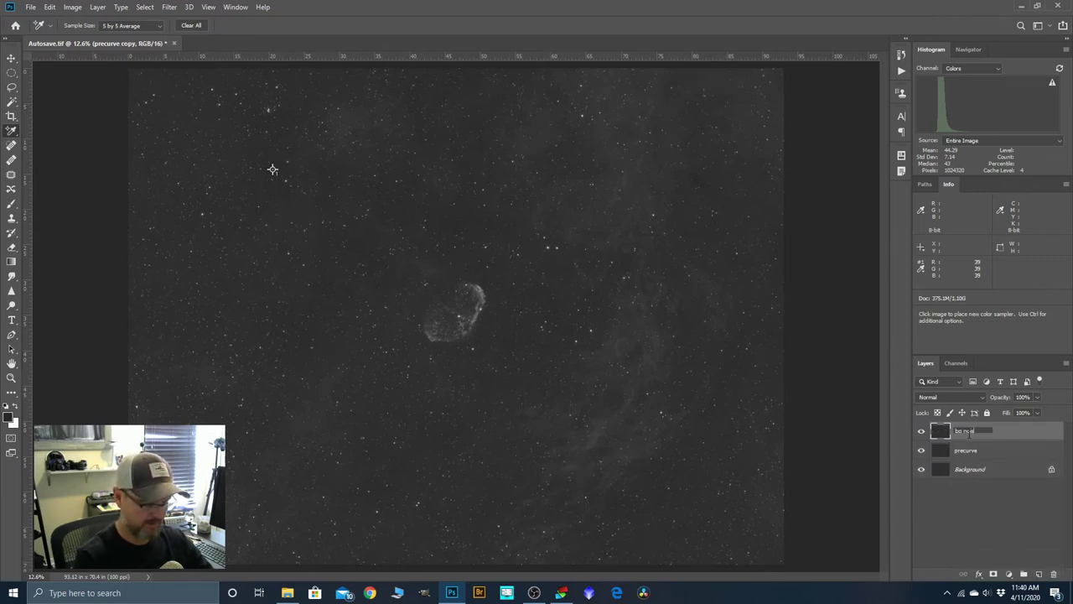
{"action": "type", "text": " noise"}
{"action": "key", "text": "Return"}
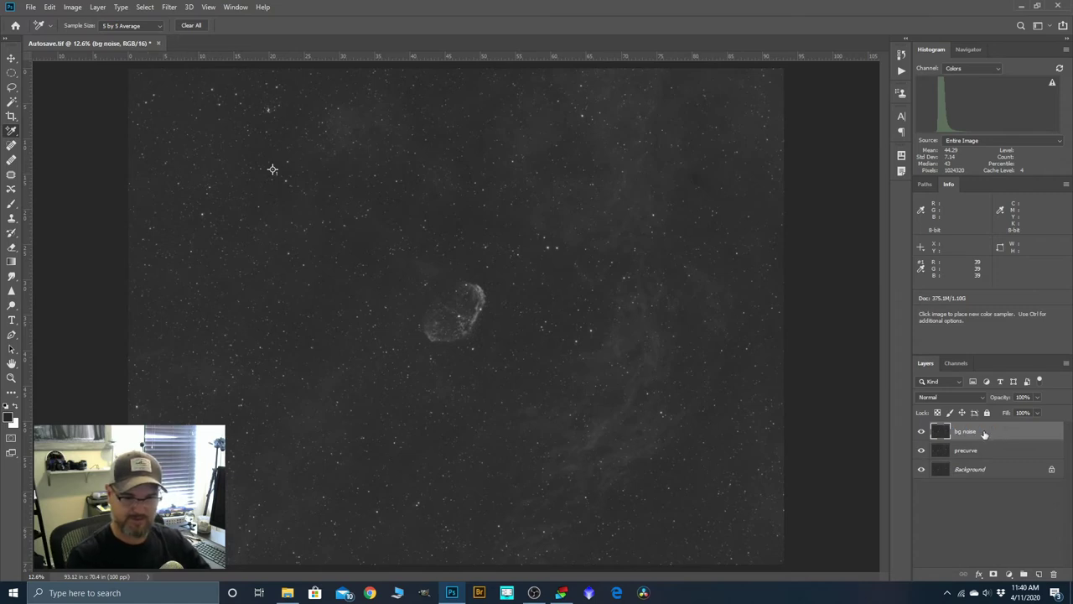
Duplicate the bg noise layer and keep its copy selected as the active layer.
{"action": "left_click_drag", "start_coordinate": [985, 434], "coordinate": [1041, 574]}
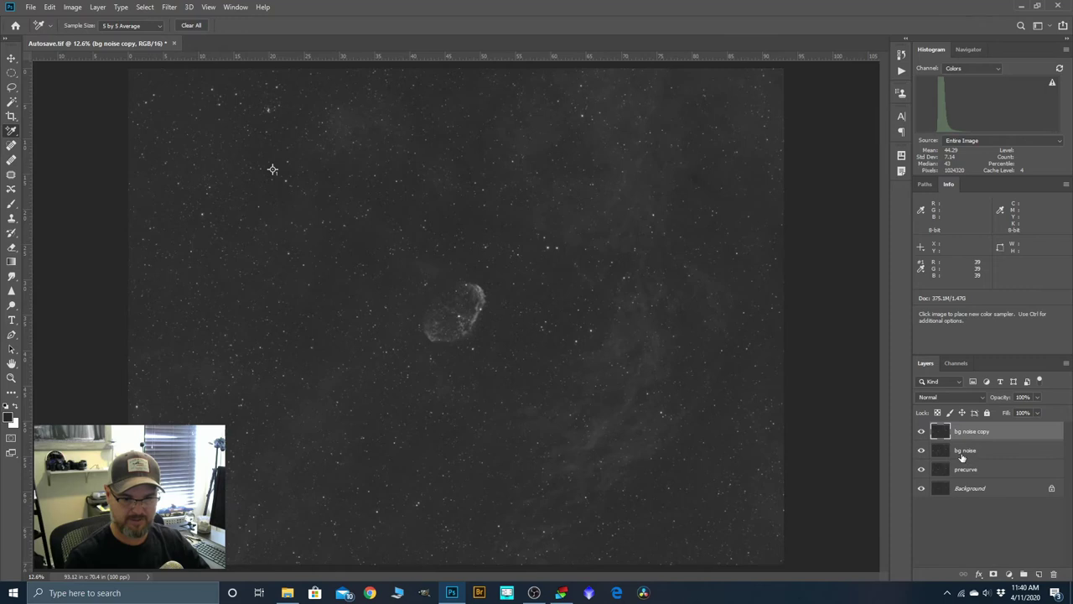
{"action": "left_click", "coordinate": [972, 453]}
{"action": "left_click", "coordinate": [991, 434]}
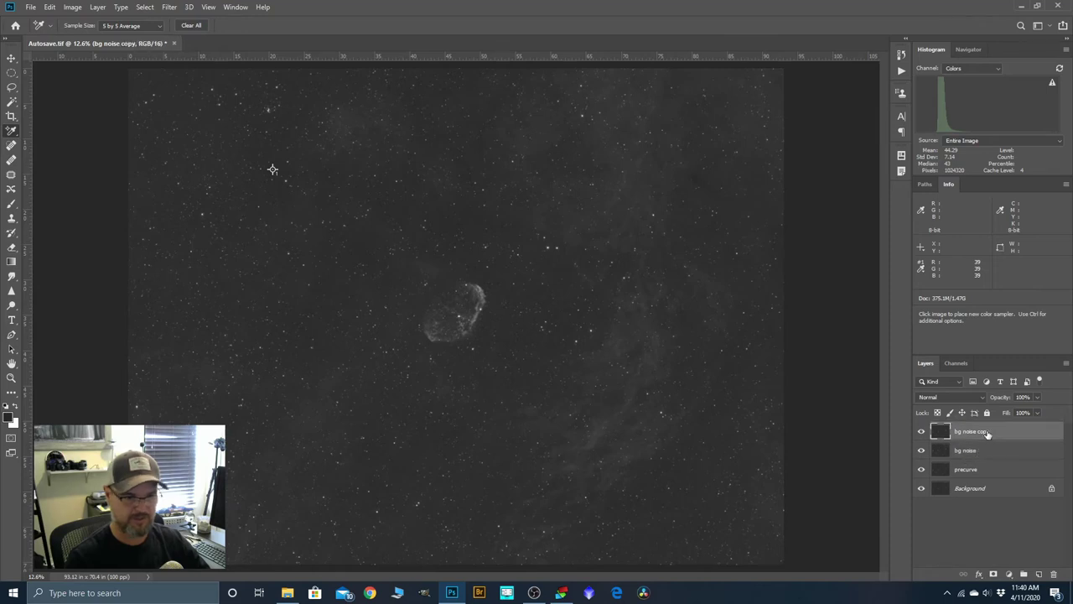
Apply Reduce Noise to bg noise copy with strength 8, preserve details 26%, reduce color noise 52%, sharpen details 10%, and compare against the layer below.
{"action": "scroll", "coordinate": [345, 225], "scroll_direction": "up", "scroll_amount": 3}
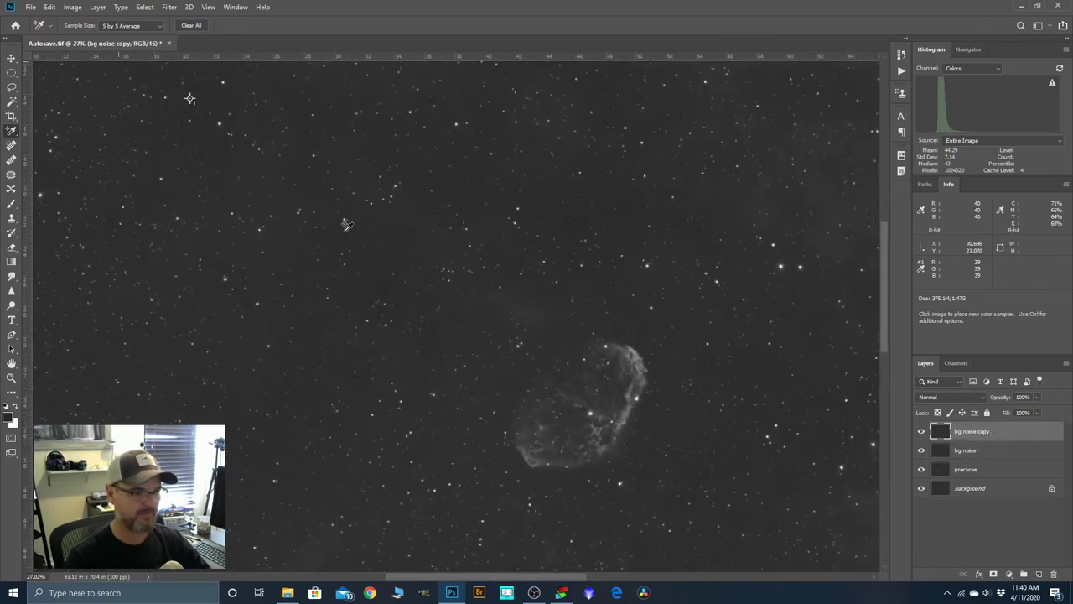
{"action": "scroll", "coordinate": [345, 224], "scroll_direction": "up", "scroll_amount": 1}
{"action": "scroll", "coordinate": [518, 276], "scroll_direction": "down", "scroll_amount": 2}
{"action": "scroll", "coordinate": [284, 148], "scroll_direction": "up", "scroll_amount": 2}
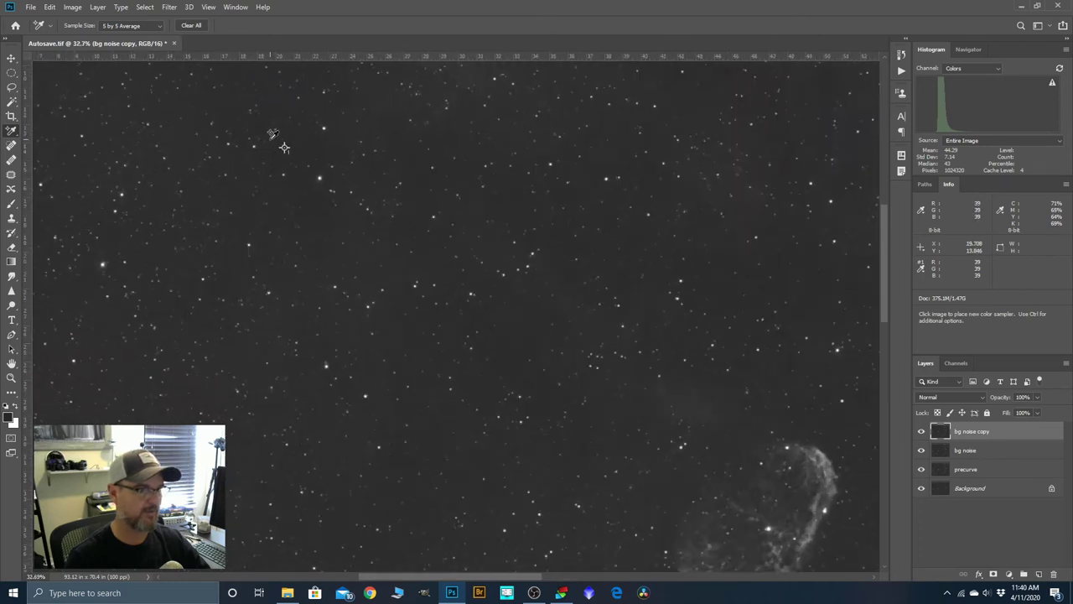
{"action": "scroll", "coordinate": [273, 134], "scroll_direction": "up", "scroll_amount": 2}
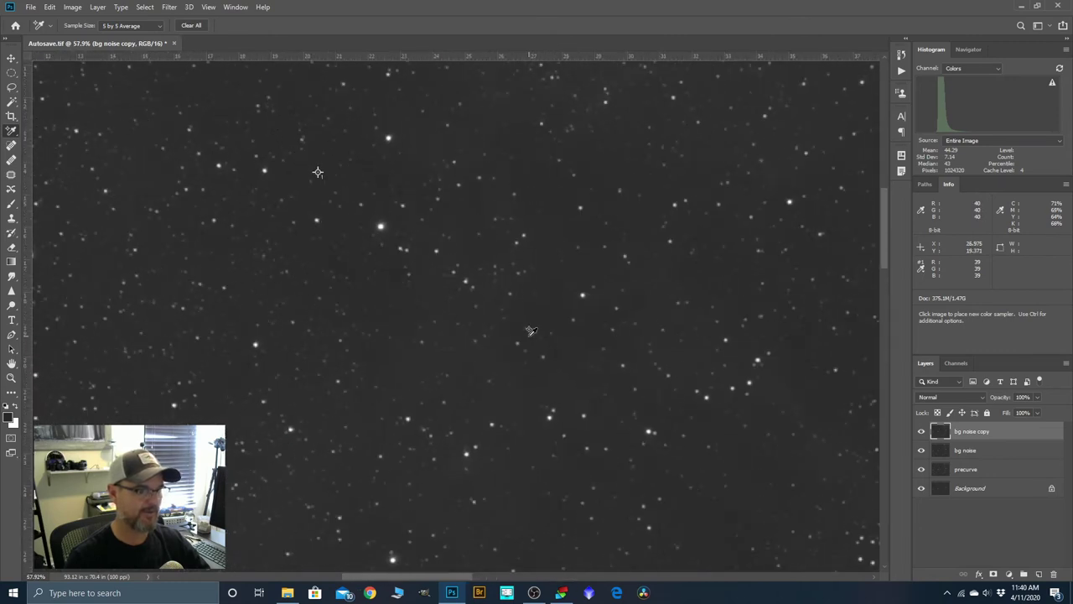
{"action": "left_click", "coordinate": [170, 7]}
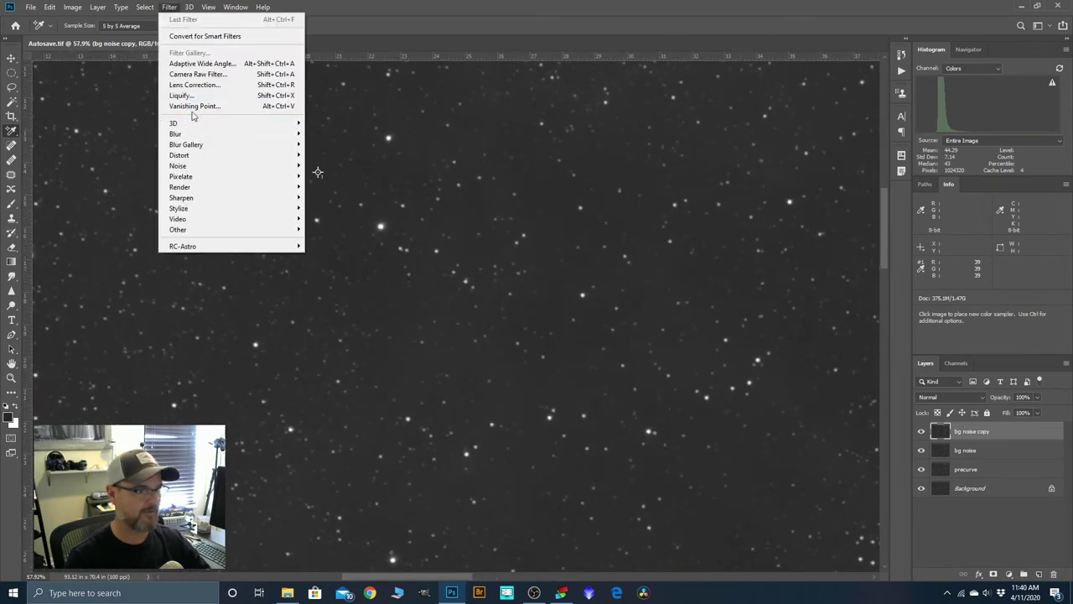
{"action": "mouse_move", "coordinate": [194, 167]}
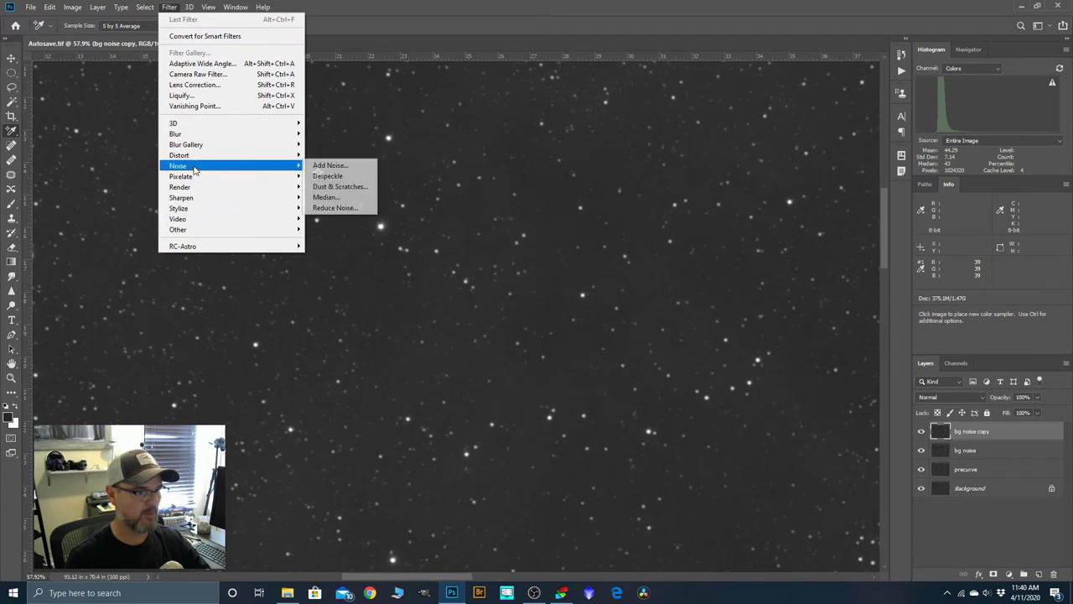
{"action": "left_click", "coordinate": [318, 172]}
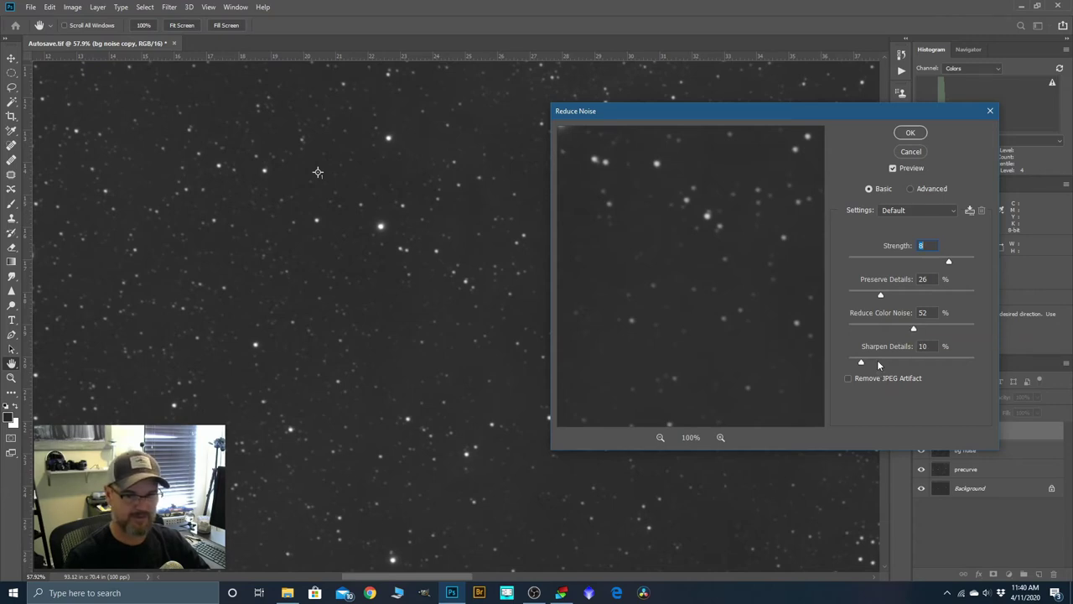
{"action": "left_click", "coordinate": [910, 133]}
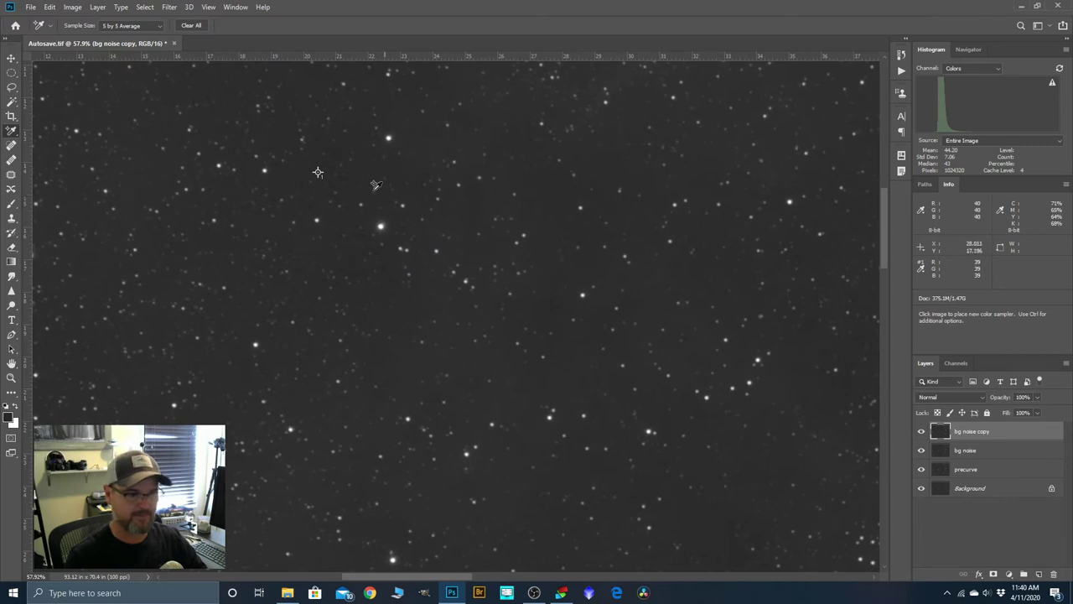
{"action": "scroll", "coordinate": [329, 193], "scroll_direction": "up", "scroll_amount": 3}
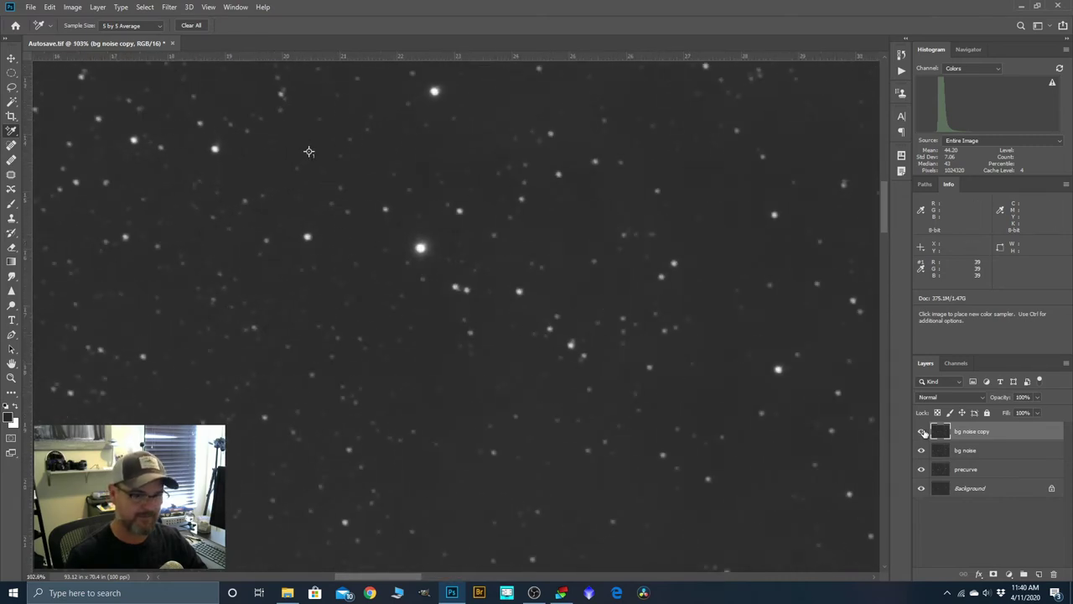
{"action": "left_click", "coordinate": [921, 431]}
{"action": "left_click", "coordinate": [922, 431]}
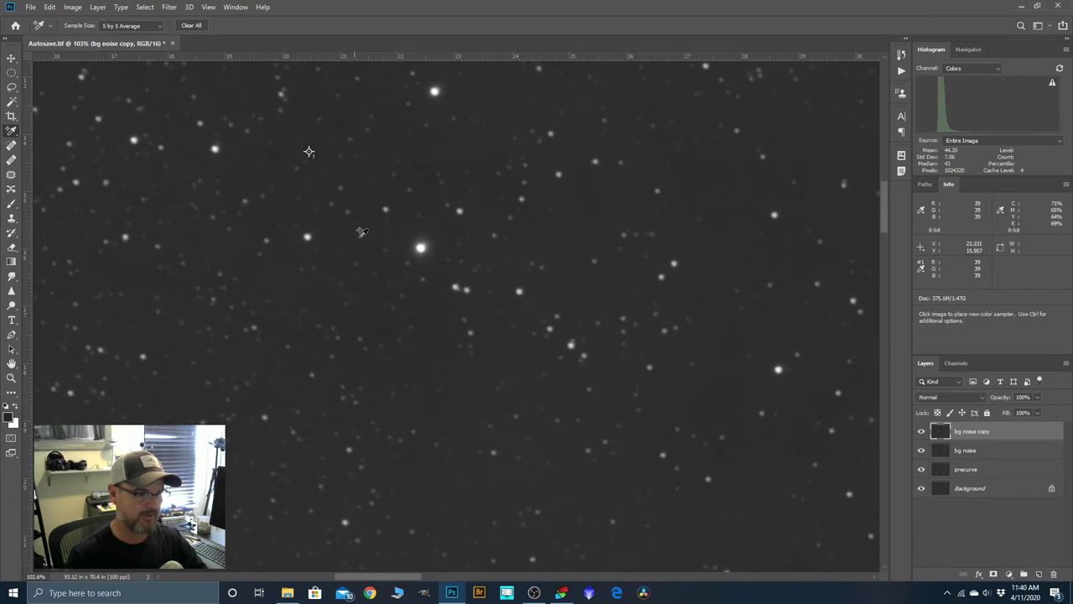
Apply the Despeckle noise filter to the bg noise copy layer.
{"action": "scroll", "coordinate": [366, 294], "scroll_direction": "down", "scroll_amount": 3}
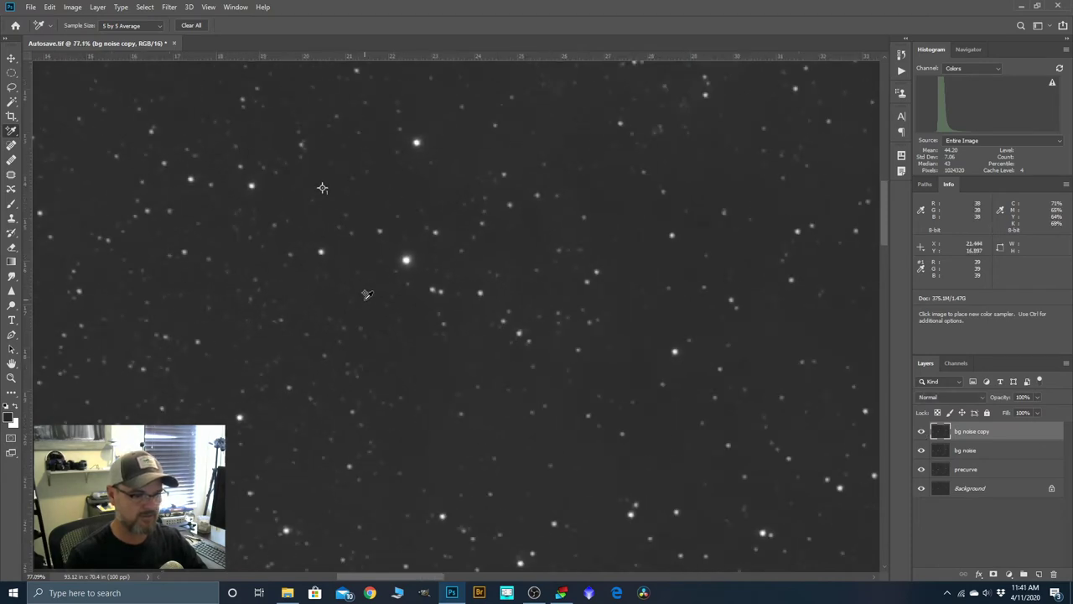
{"action": "scroll", "coordinate": [366, 295], "scroll_direction": "up", "scroll_amount": 8}
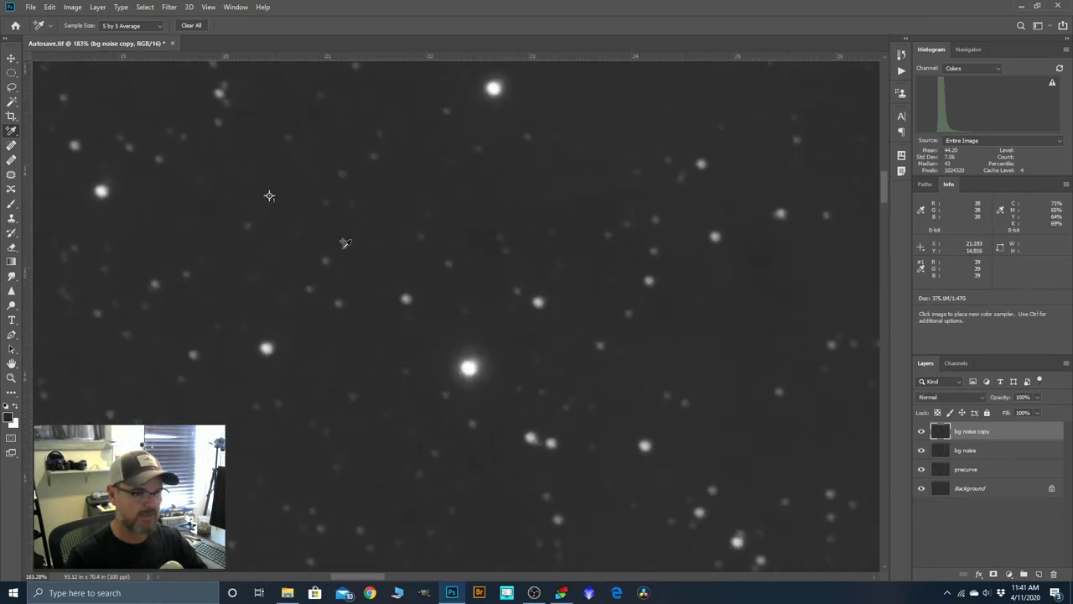
{"action": "scroll", "coordinate": [269, 195], "scroll_direction": "down", "scroll_amount": 6}
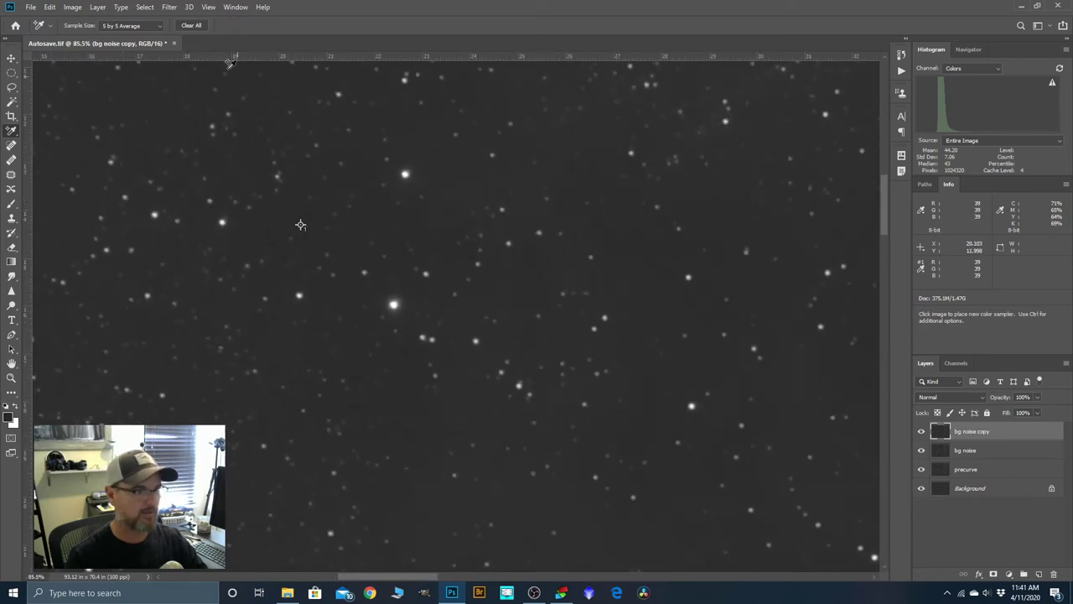
{"action": "left_click", "coordinate": [169, 8]}
{"action": "mouse_move", "coordinate": [209, 168]}
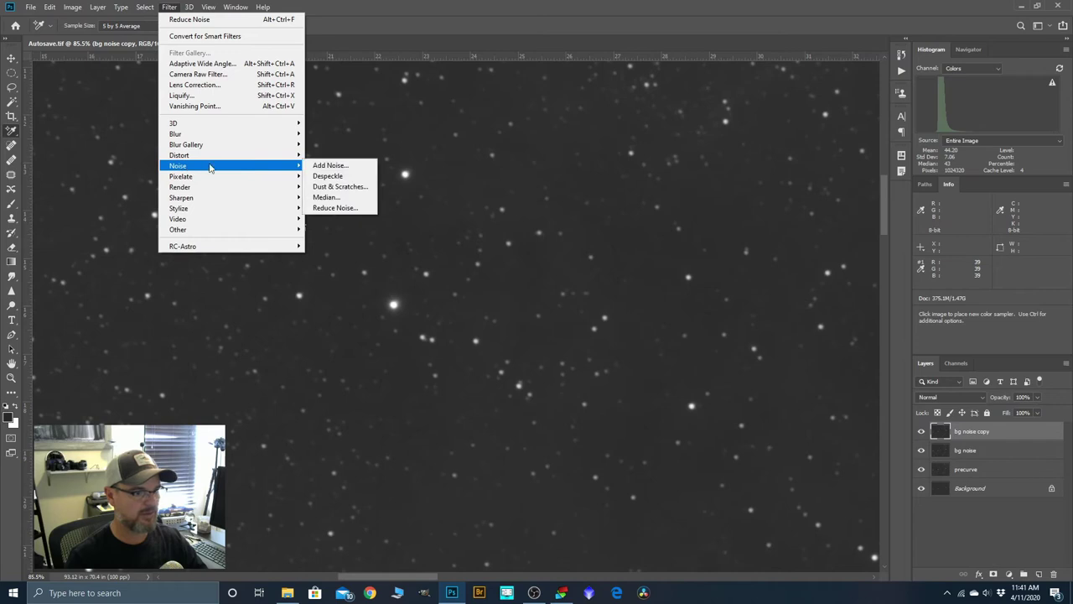
{"action": "left_click", "coordinate": [331, 175]}
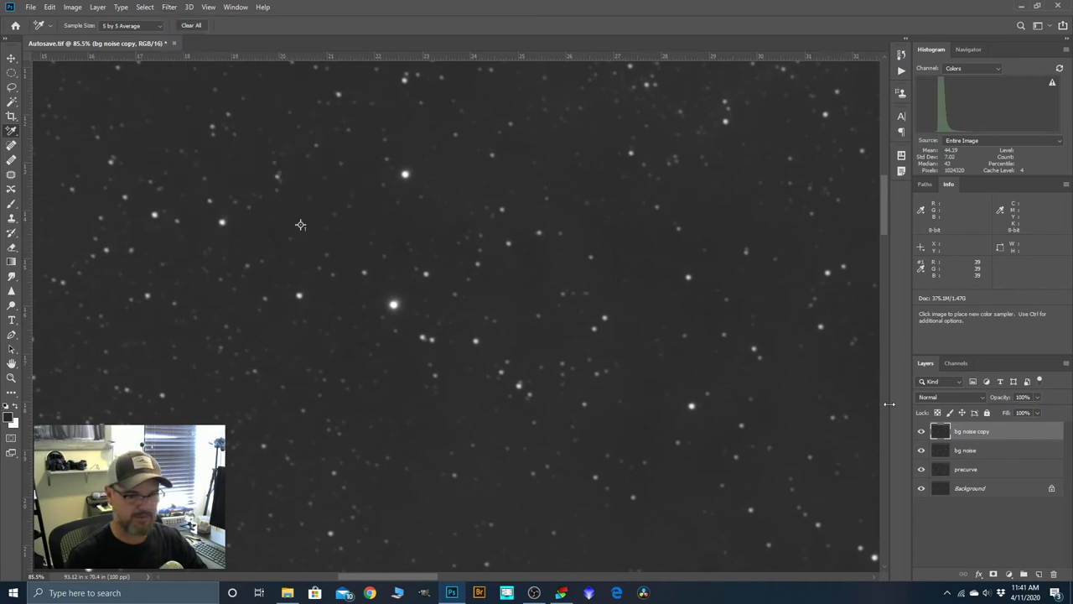
Add a white layer mask to the bg noise copy layer.
{"action": "scroll", "coordinate": [351, 219], "scroll_direction": "down", "scroll_amount": 2}
{"action": "scroll", "coordinate": [352, 220], "scroll_direction": "down", "scroll_amount": 6}
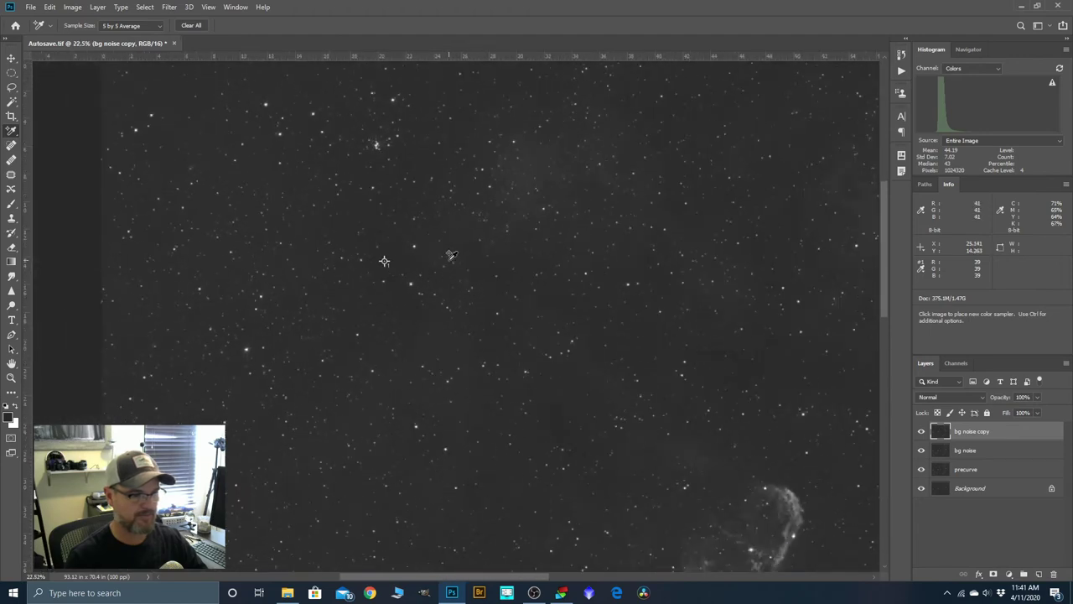
{"action": "scroll", "coordinate": [402, 199], "scroll_direction": "down", "scroll_amount": 2}
{"action": "scroll", "coordinate": [469, 311], "scroll_direction": "up", "scroll_amount": 1}
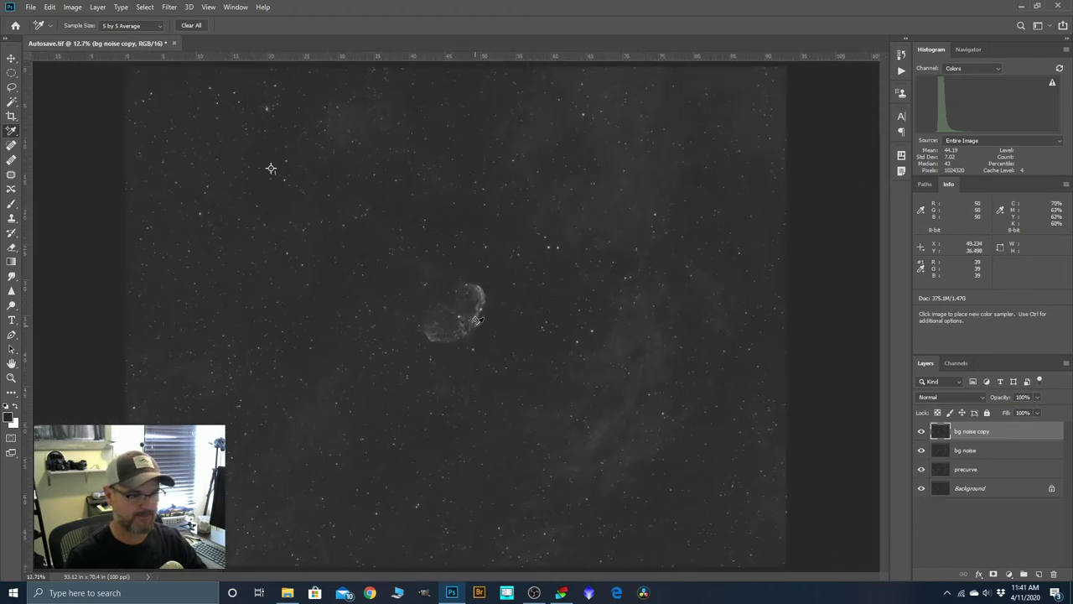
{"action": "scroll", "coordinate": [440, 325], "scroll_direction": "up", "scroll_amount": 1}
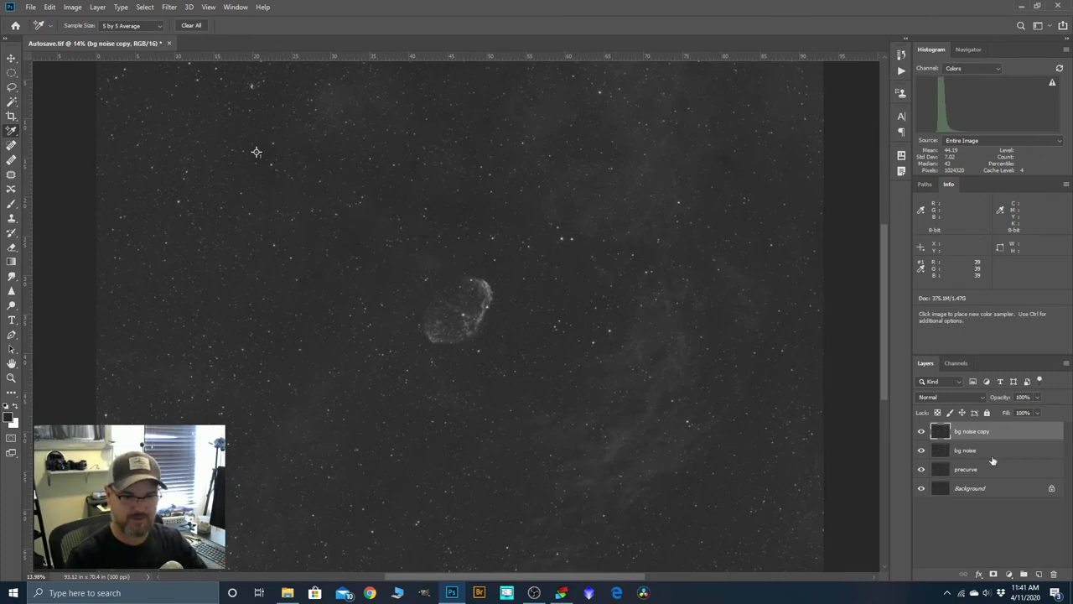
{"action": "left_click", "coordinate": [993, 574]}
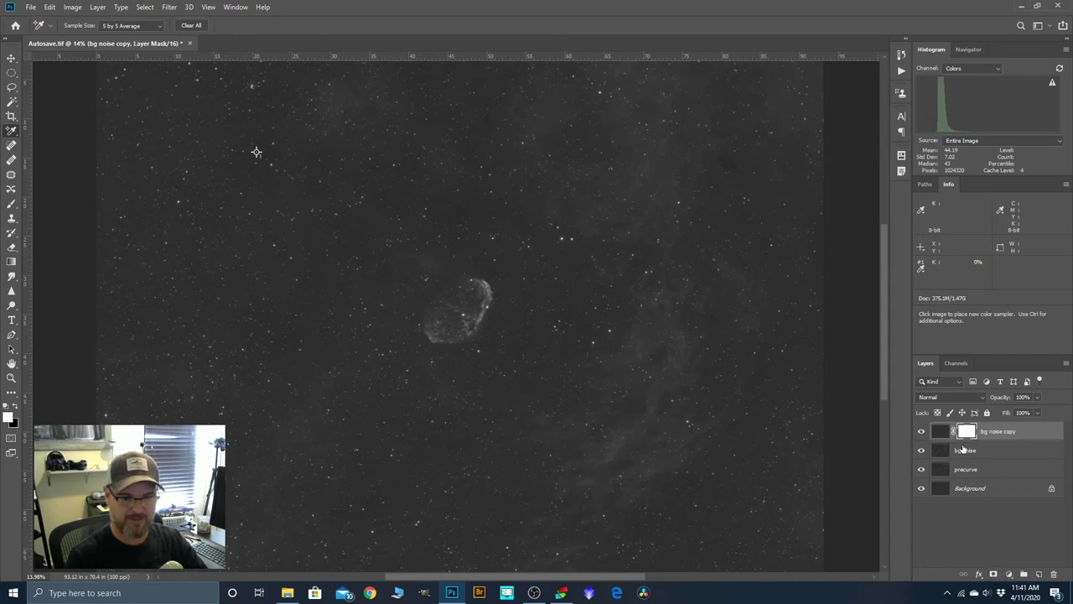
Copy the whole bg noise image into the layer mask of bg noise copy and invert the mask.
{"action": "left_click", "coordinate": [943, 452]}
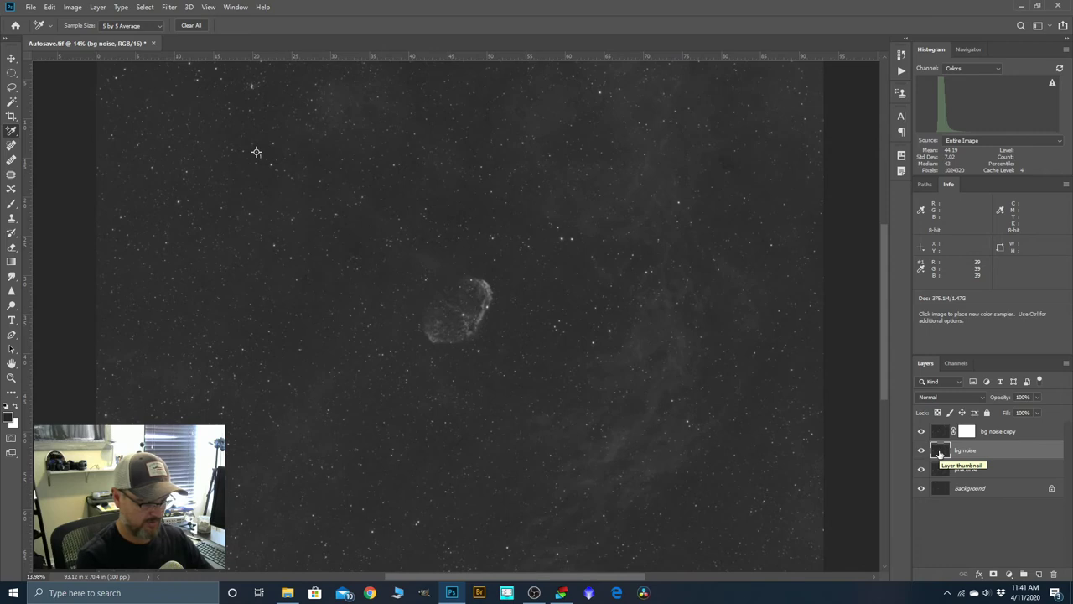
{"action": "key", "text": "ctrl+a"}
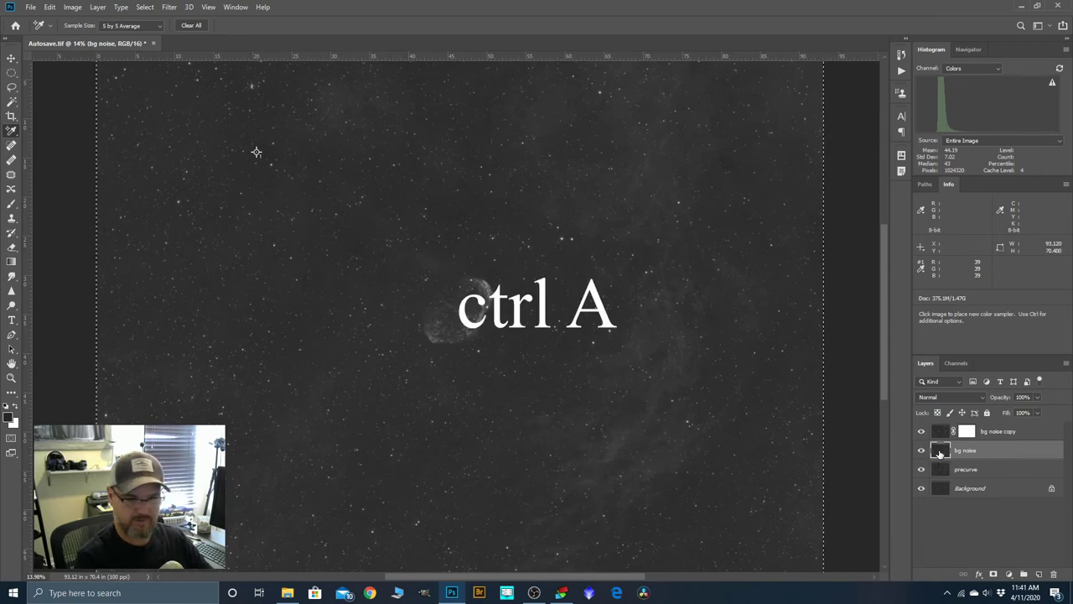
{"action": "key", "text": "ctrl+c"}
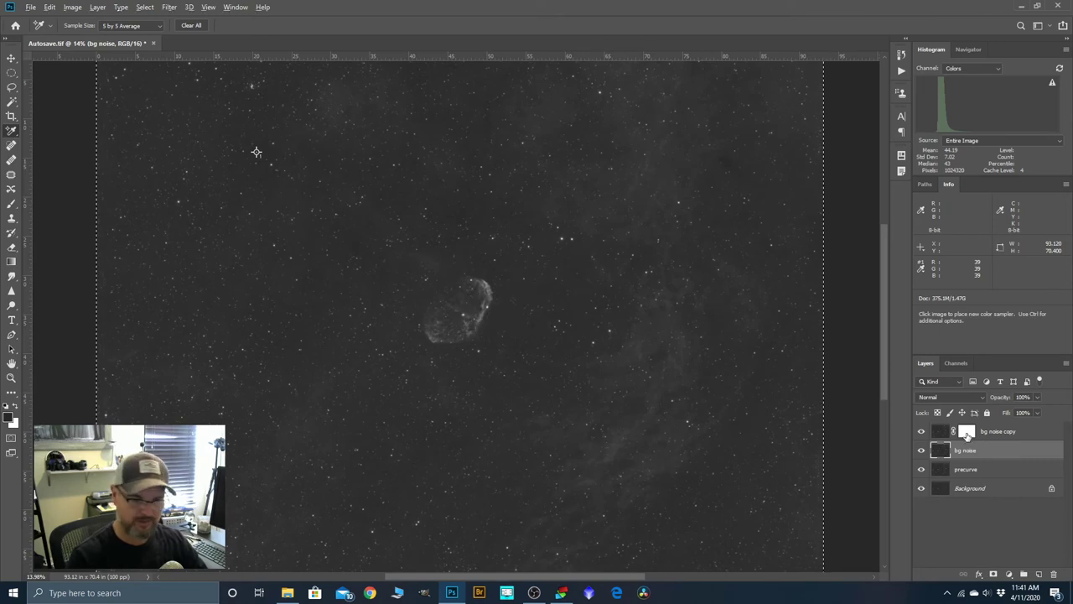
{"action": "left_click", "coordinate": [967, 432], "text": "alt"}
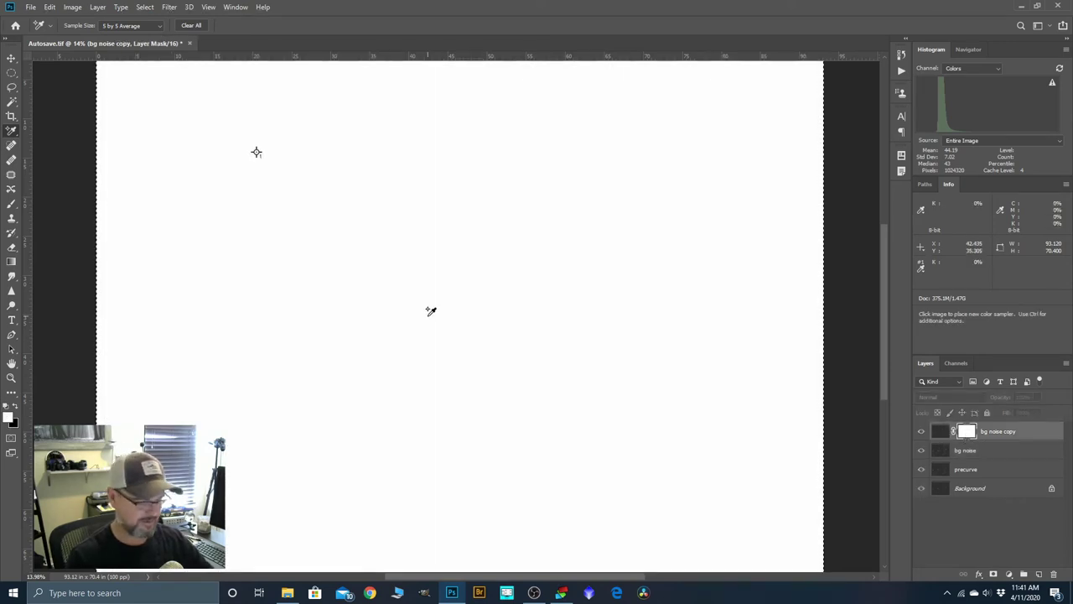
{"action": "key", "text": "ctrl+v"}
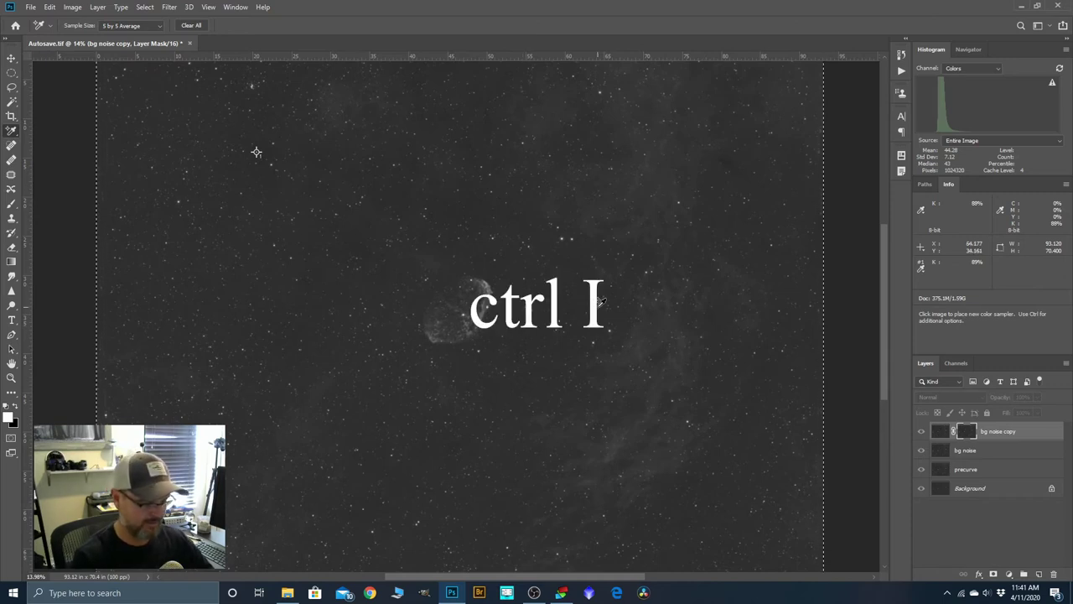
{"action": "key", "text": "ctrl+i"}
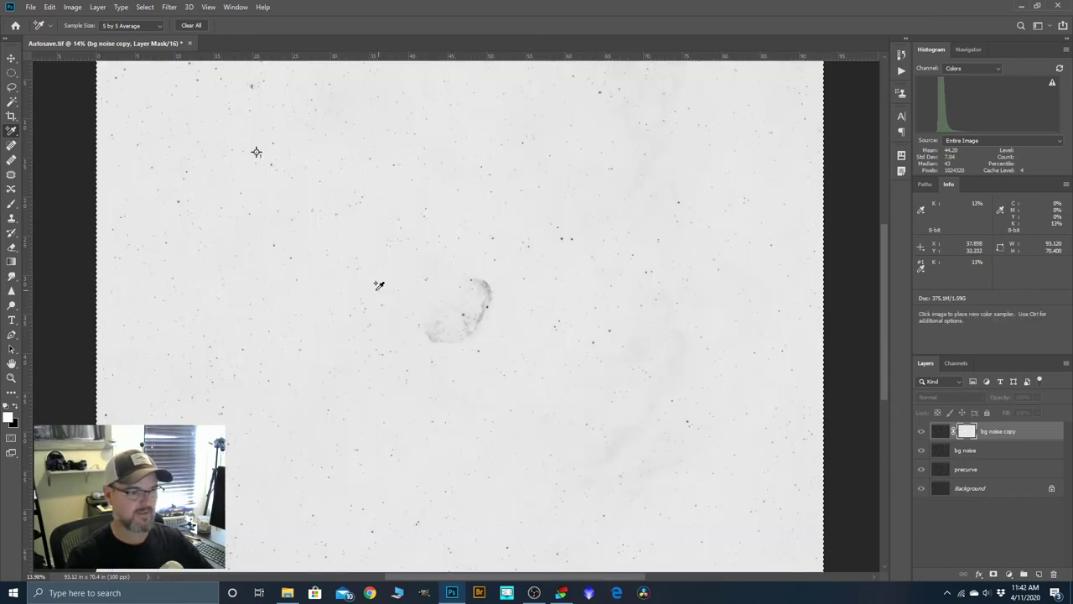
Apply Levels to the bg noise copy mask with black input 211, midtone 1.00 and white input 226.
{"action": "scroll", "coordinate": [379, 285], "scroll_direction": "down", "scroll_amount": 1}
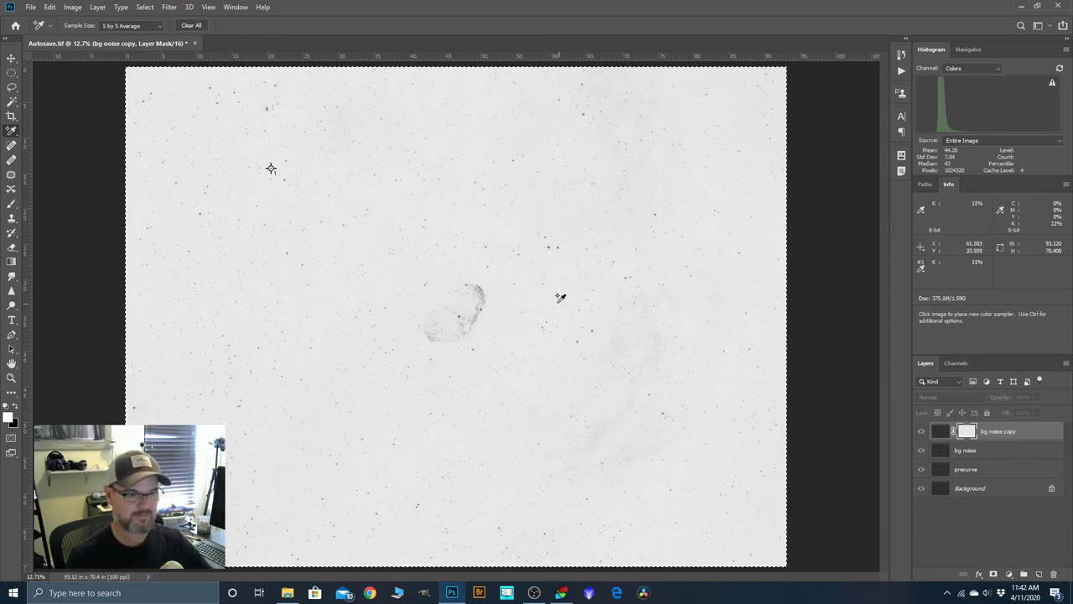
{"action": "left_click", "coordinate": [78, 11]}
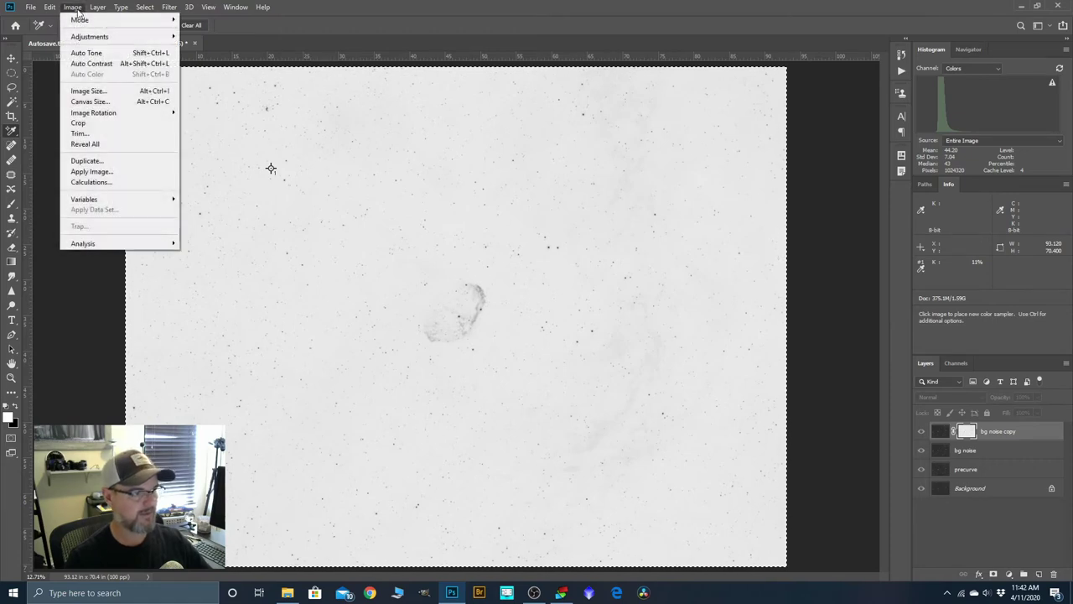
{"action": "mouse_move", "coordinate": [92, 37]}
{"action": "left_click", "coordinate": [199, 47]}
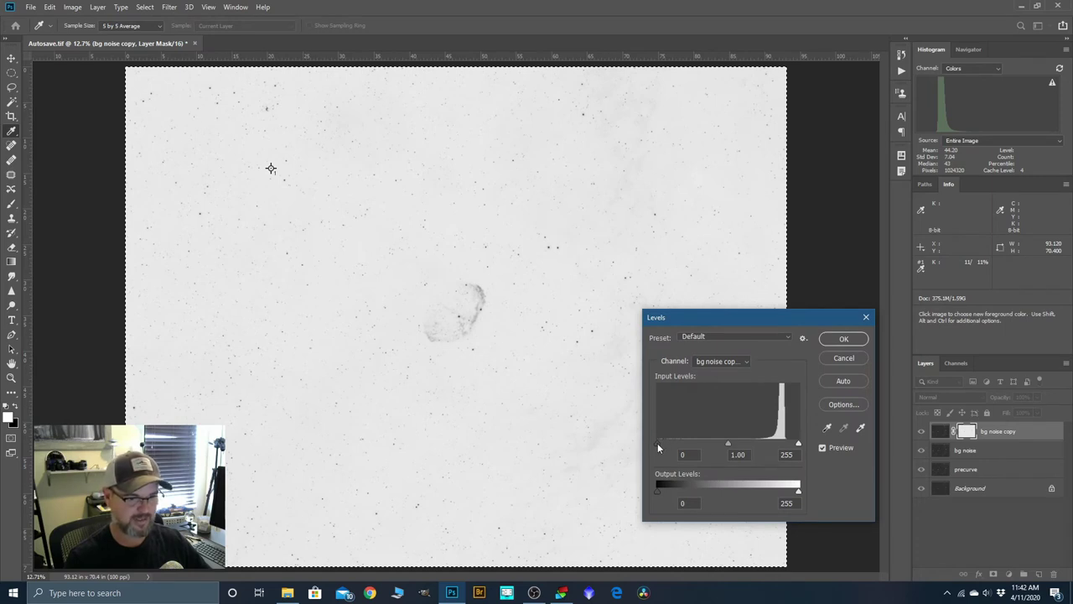
{"action": "left_click_drag", "start_coordinate": [658, 448], "coordinate": [773, 443]}
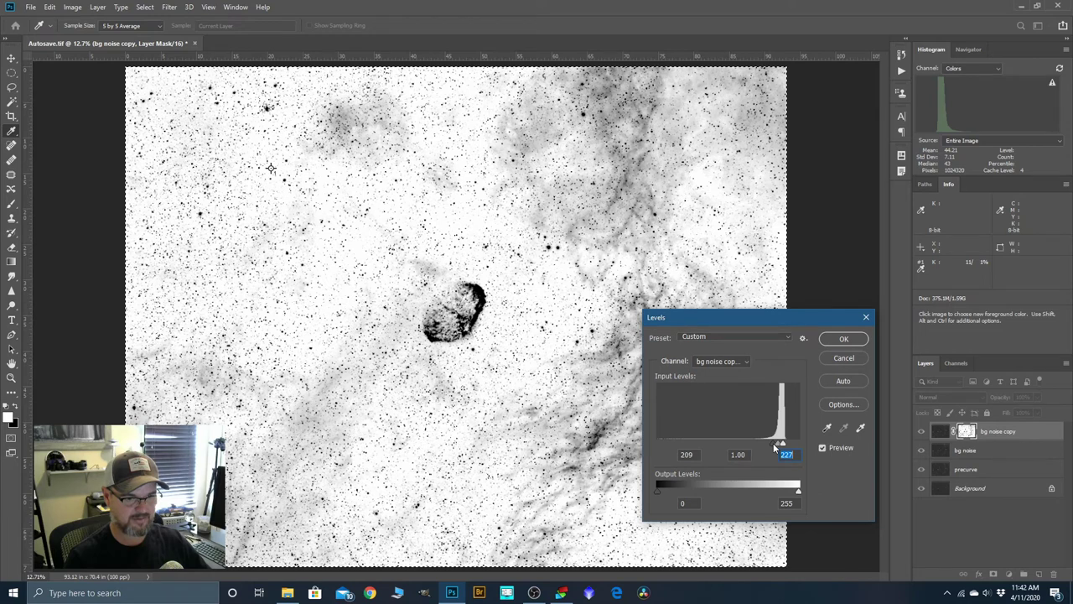
{"action": "left_click_drag", "start_coordinate": [773, 443], "coordinate": [774, 443]}
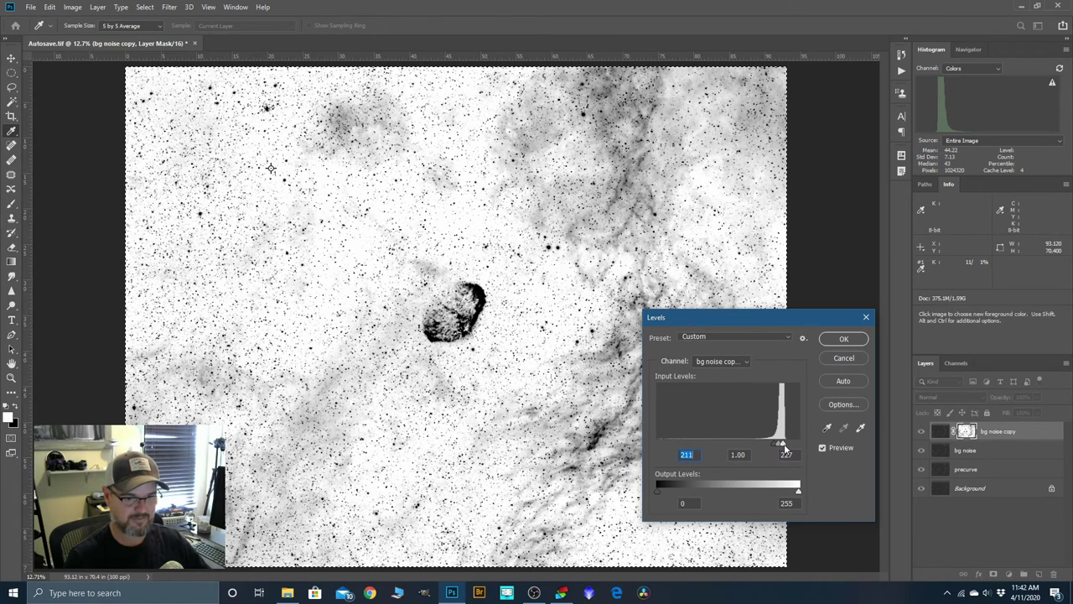
{"action": "left_click_drag", "start_coordinate": [783, 444], "coordinate": [781, 444]}
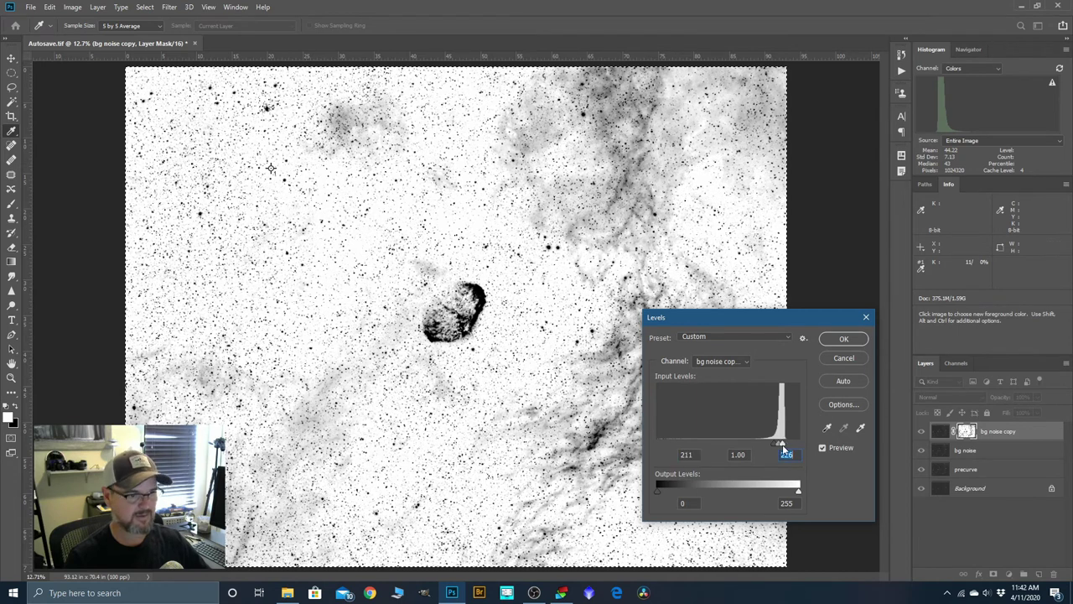
{"action": "left_click_drag", "start_coordinate": [773, 314], "coordinate": [827, 273]}
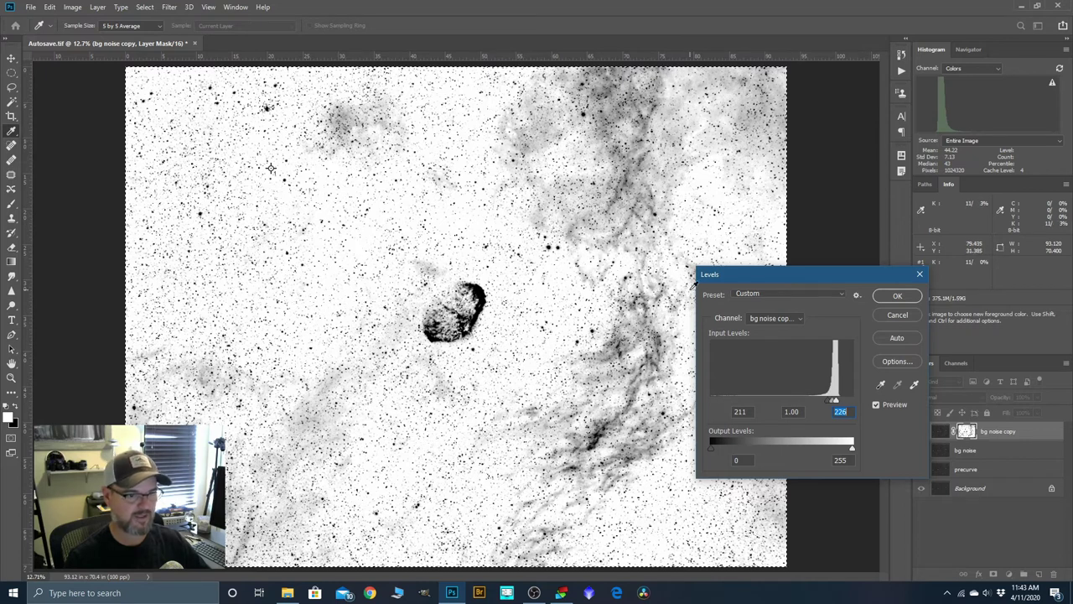
{"action": "left_click", "coordinate": [898, 297]}
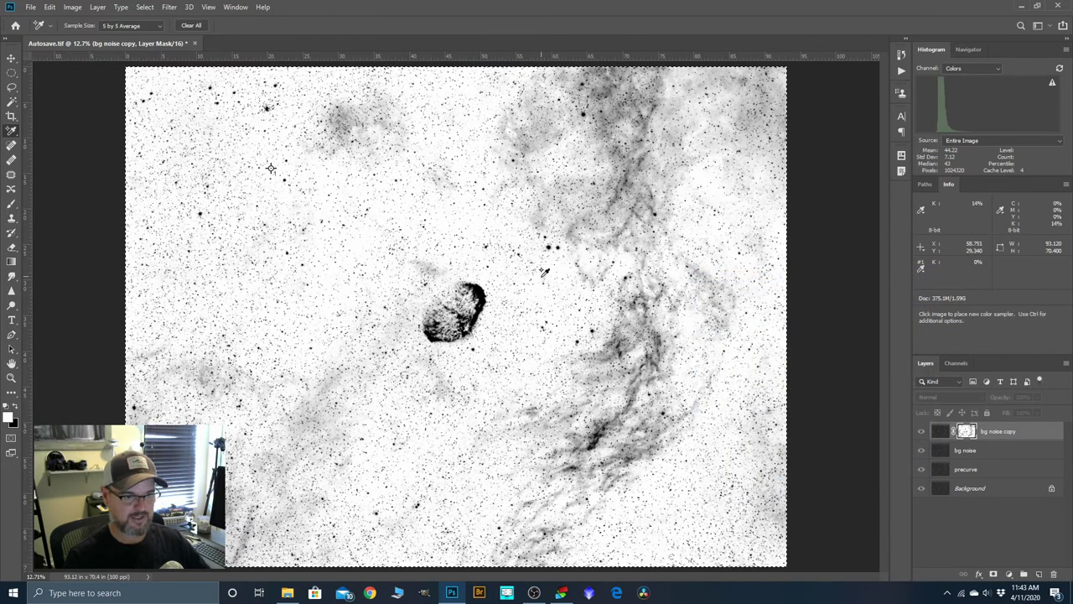
Merge bg noise copy down into the bg noise layer and clear the selection.
{"action": "right_click", "coordinate": [986, 432]}
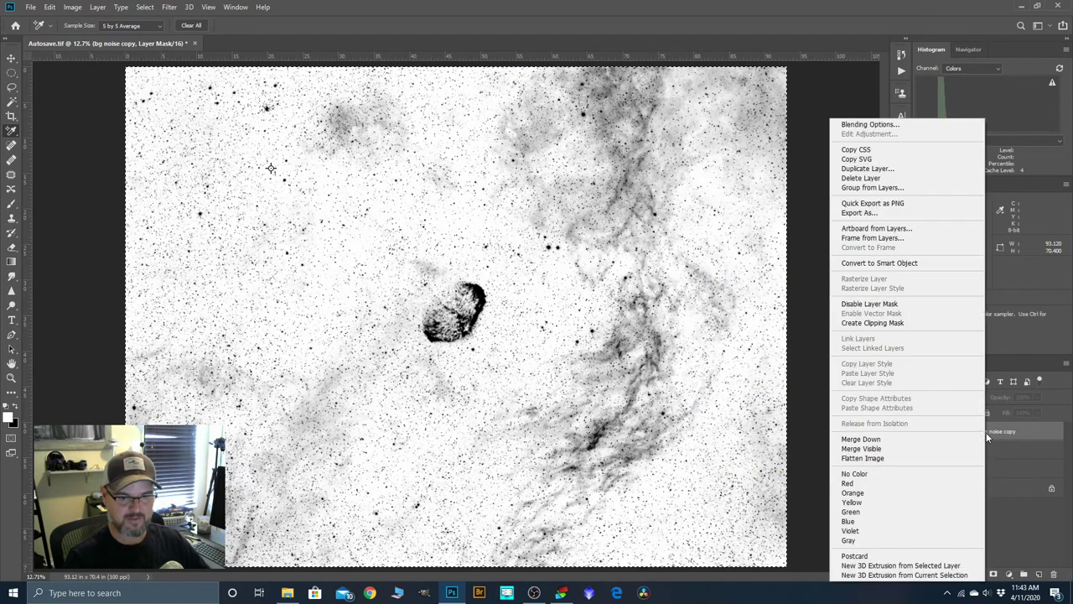
{"action": "left_click", "coordinate": [876, 440]}
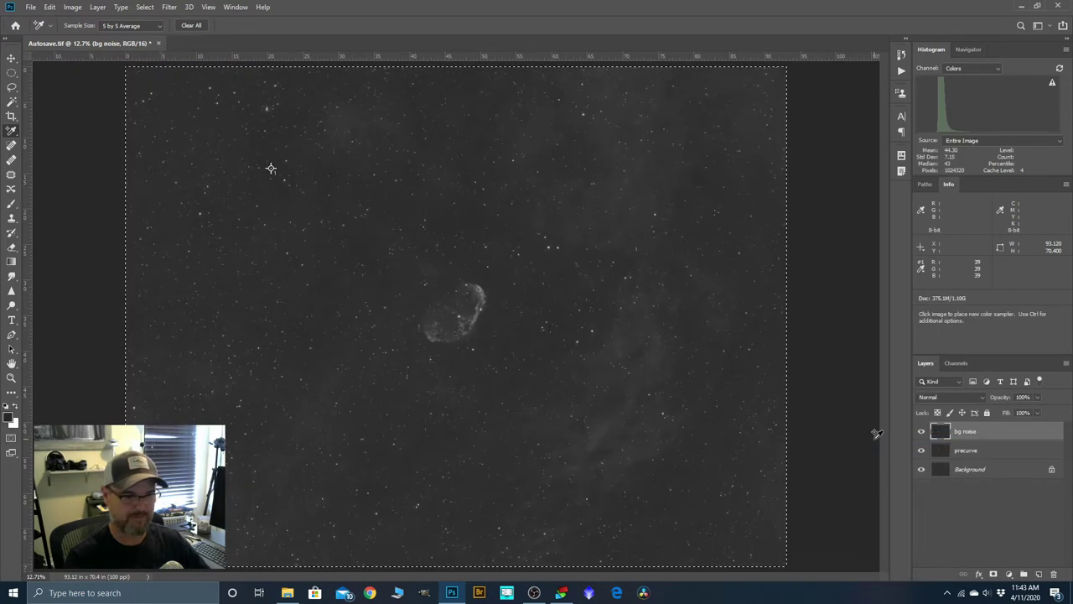
{"action": "left_click", "coordinate": [144, 7]}
{"action": "left_click", "coordinate": [148, 29]}
Compare the nebula and its background up close with the merged bg noise layer shown and hidden.
{"action": "scroll", "coordinate": [312, 281], "scroll_direction": "up", "scroll_amount": 3}
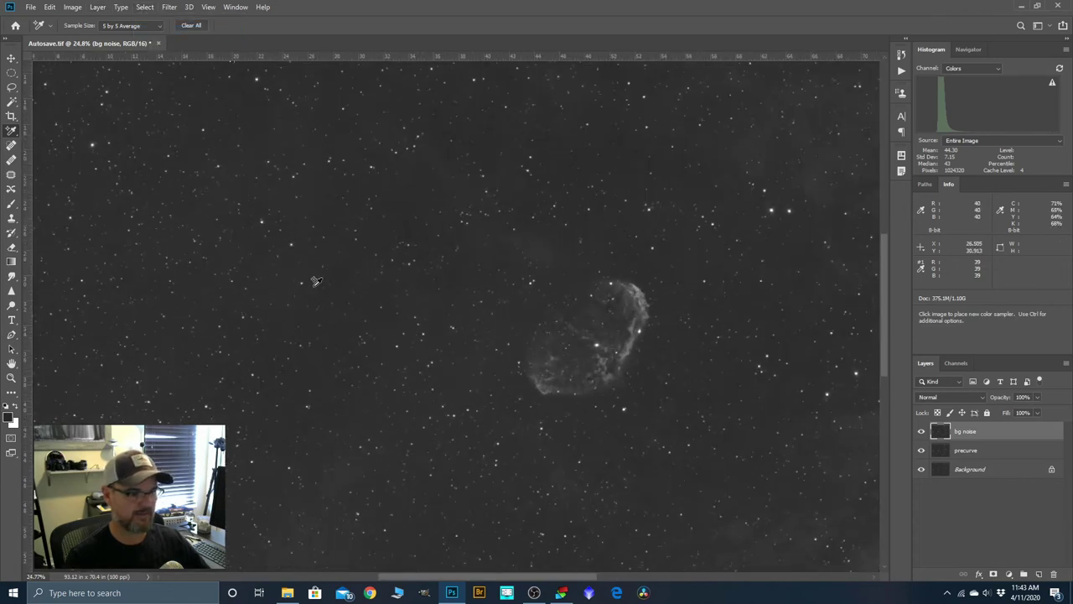
{"action": "scroll", "coordinate": [757, 373], "scroll_direction": "up", "scroll_amount": 2}
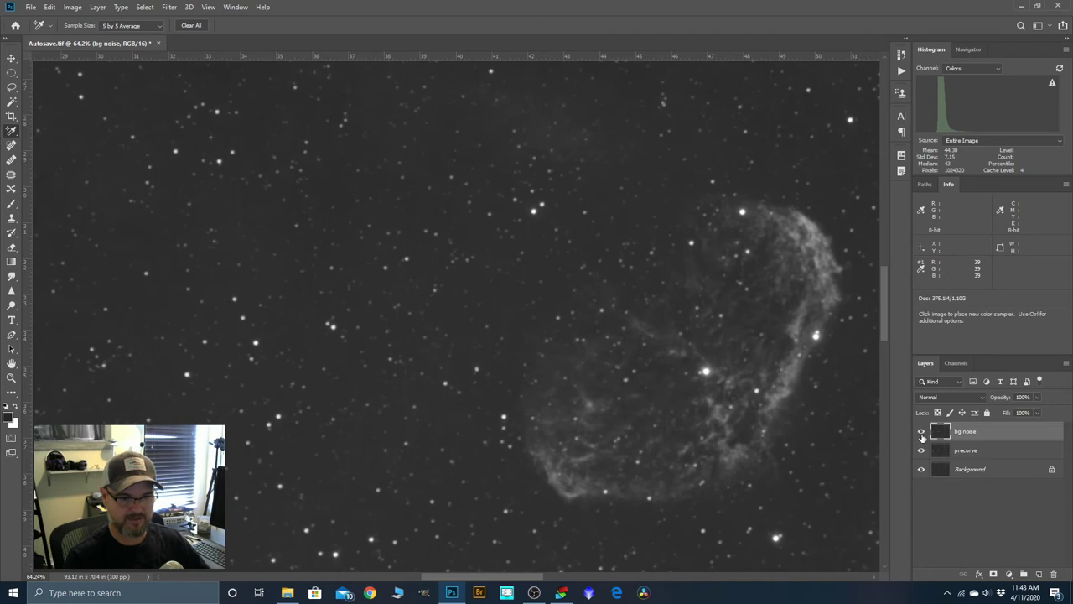
{"action": "left_click", "coordinate": [922, 432]}
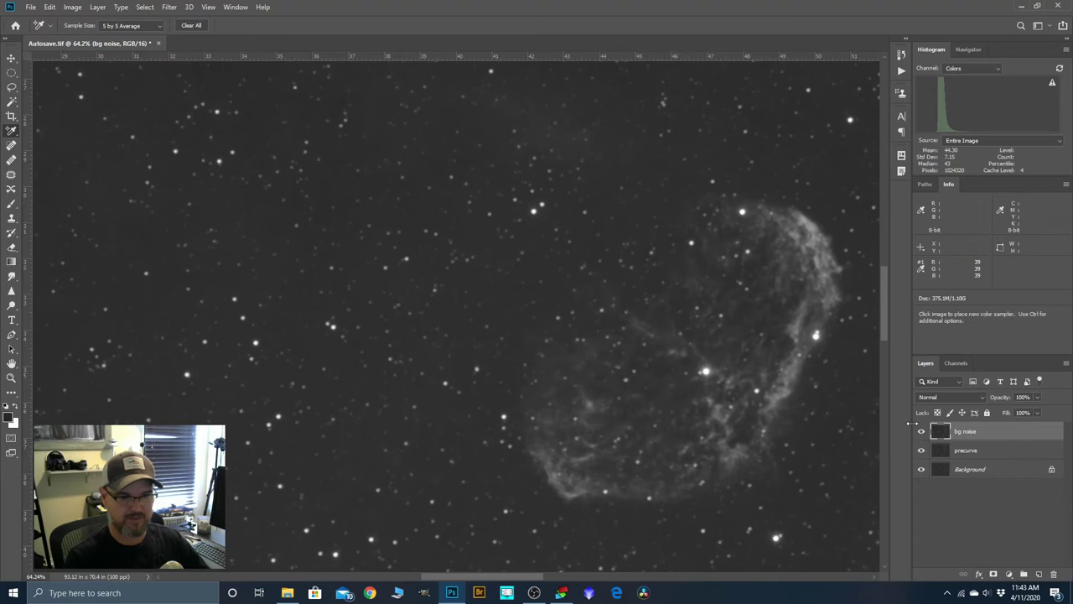
{"action": "left_click", "coordinate": [920, 431]}
{"action": "left_click", "coordinate": [921, 432]}
{"action": "scroll", "coordinate": [528, 327], "scroll_direction": "down", "scroll_amount": 3}
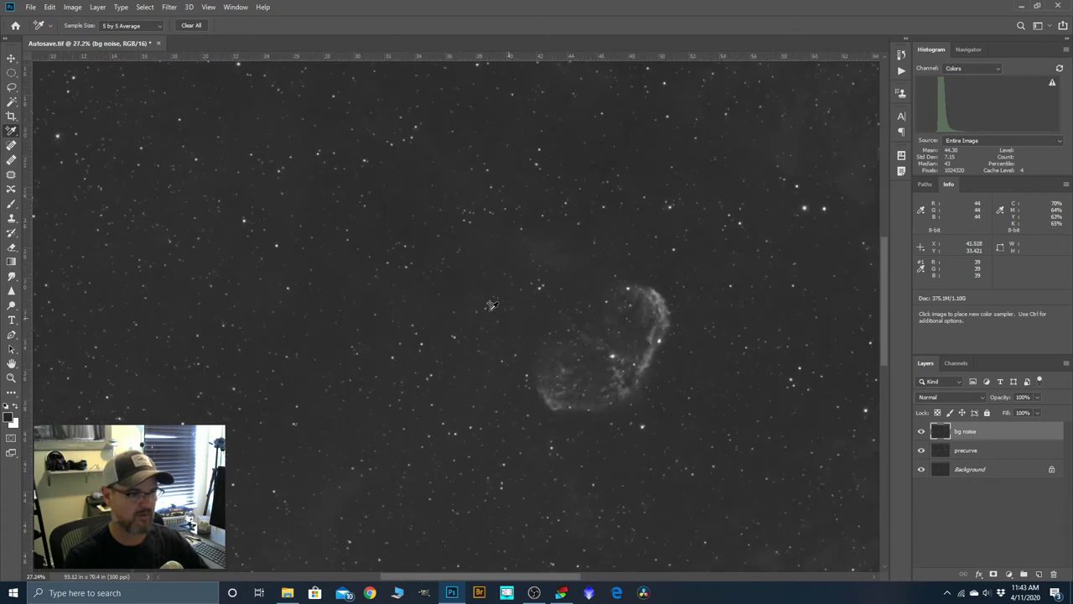
{"action": "scroll", "coordinate": [490, 305], "scroll_direction": "down", "scroll_amount": 3}
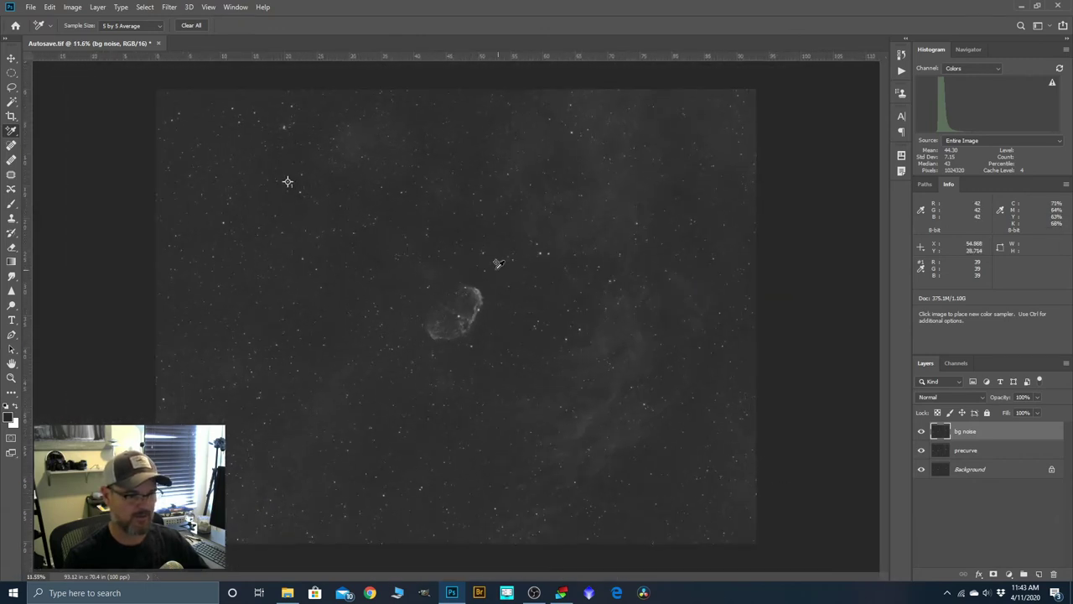
Duplicate the bg noise layer and rename the copy as curve.
{"action": "left_click_drag", "start_coordinate": [972, 432], "coordinate": [1039, 574]}
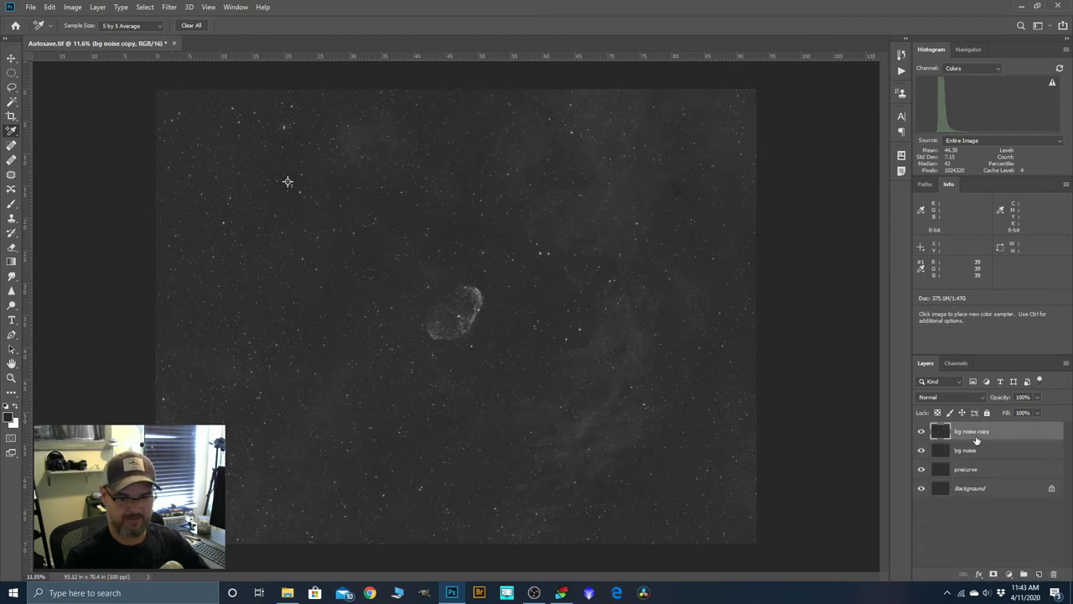
{"action": "double_click", "coordinate": [975, 433]}
{"action": "type", "text": "d"}
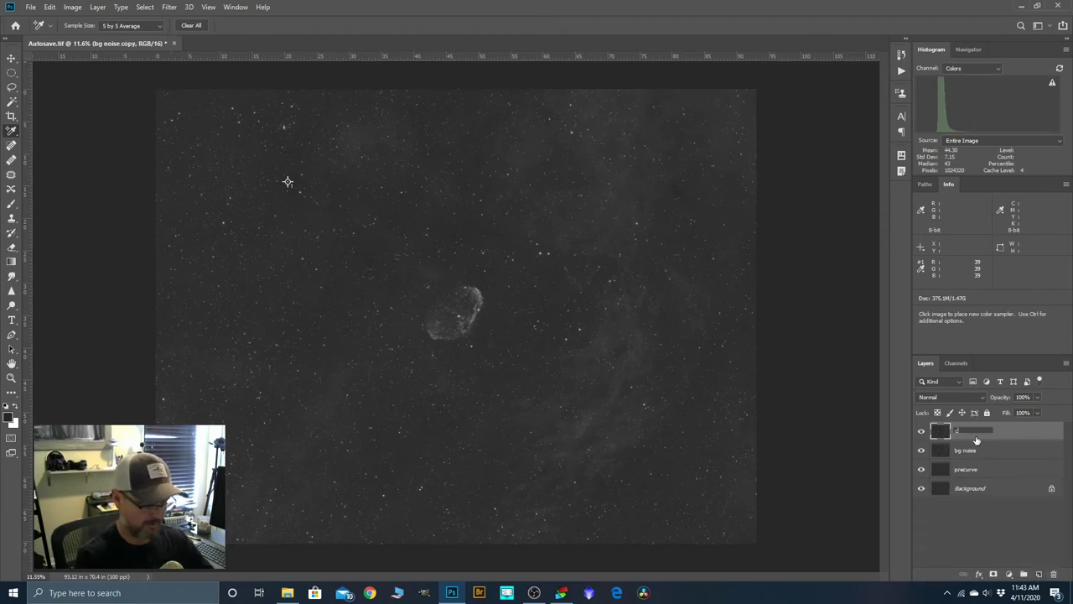
{"action": "type", "text": "urve"}
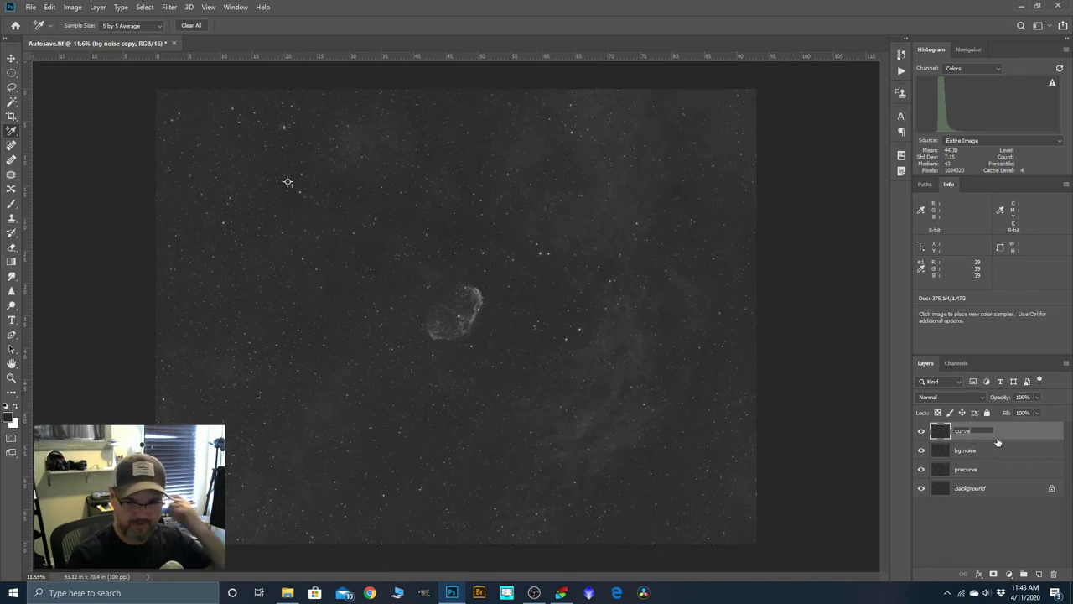
{"action": "key", "text": "Return"}
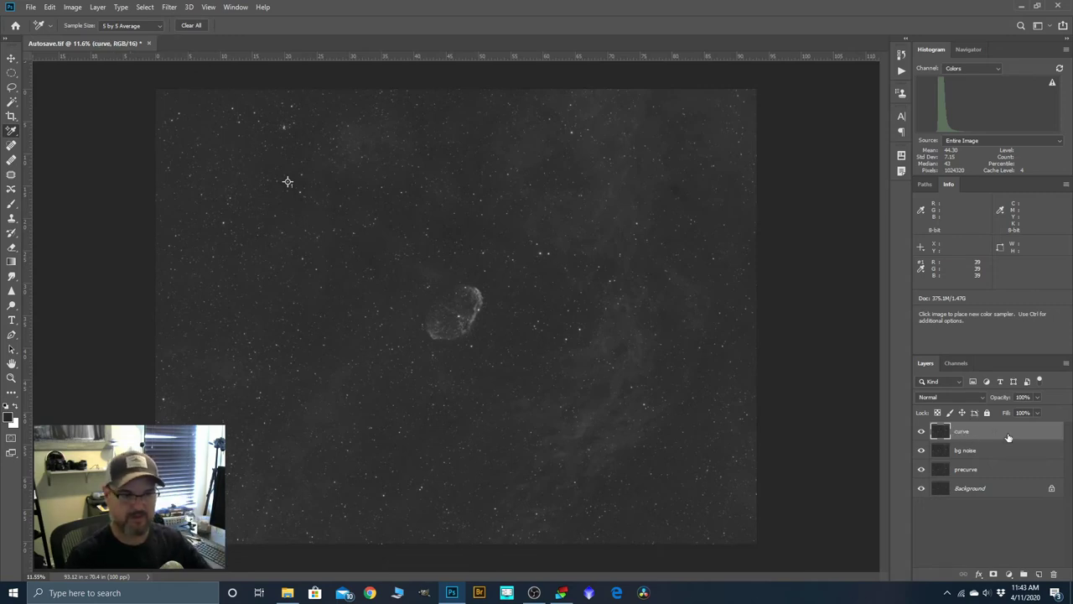
Start a Curves adjustment on the curve layer, anchoring the sampled background at 39 and a darker point at input 28, output 28.
{"action": "scroll", "coordinate": [453, 302], "scroll_direction": "up", "scroll_amount": 1}
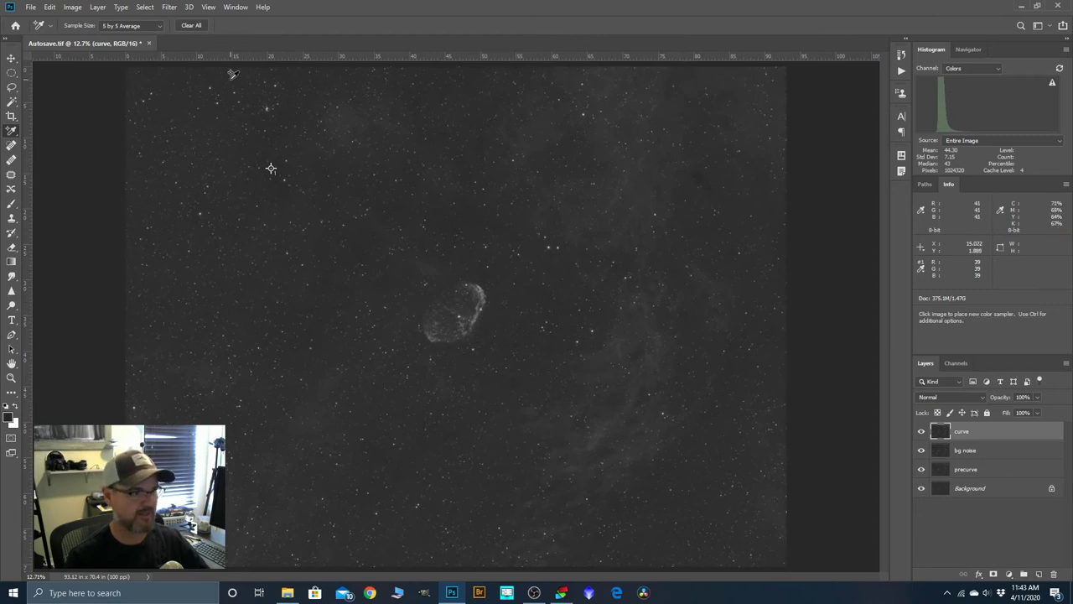
{"action": "left_click", "coordinate": [71, 10]}
{"action": "mouse_move", "coordinate": [101, 37]}
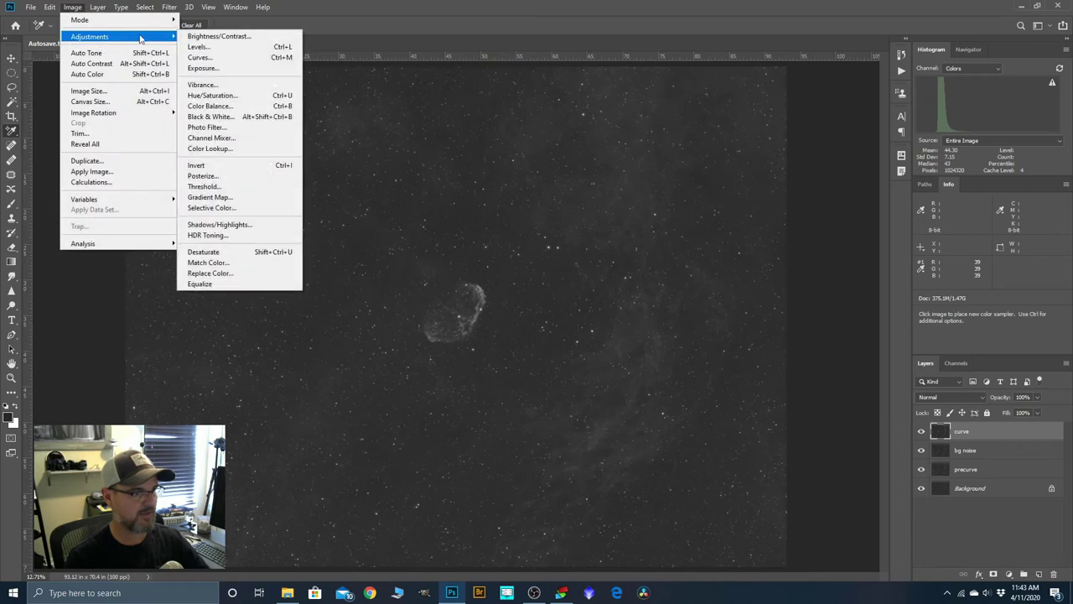
{"action": "left_click", "coordinate": [200, 57]}
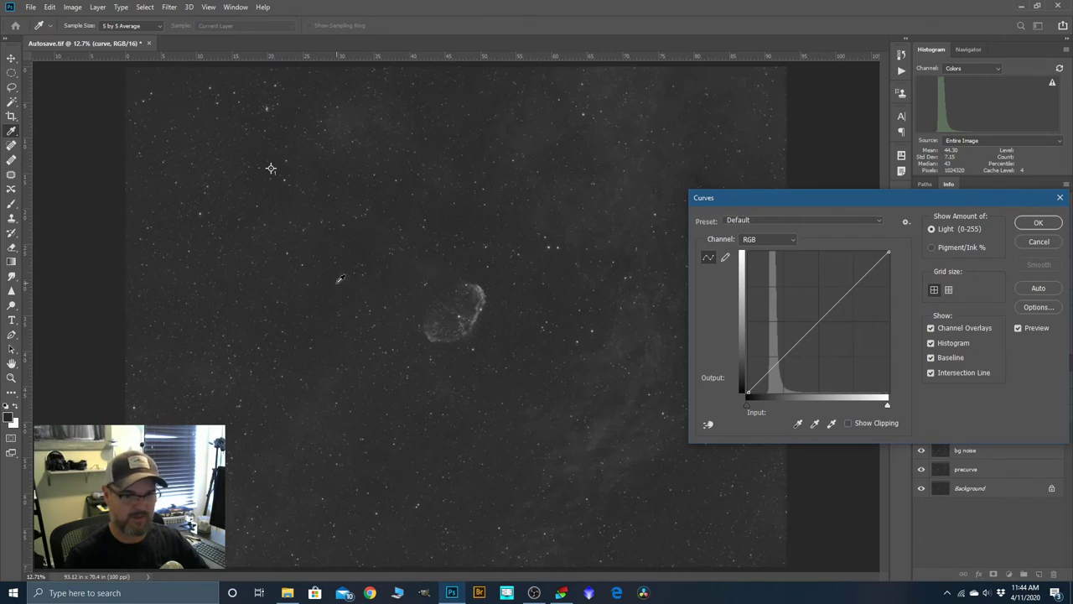
{"action": "left_click_drag", "start_coordinate": [916, 196], "coordinate": [890, 192]}
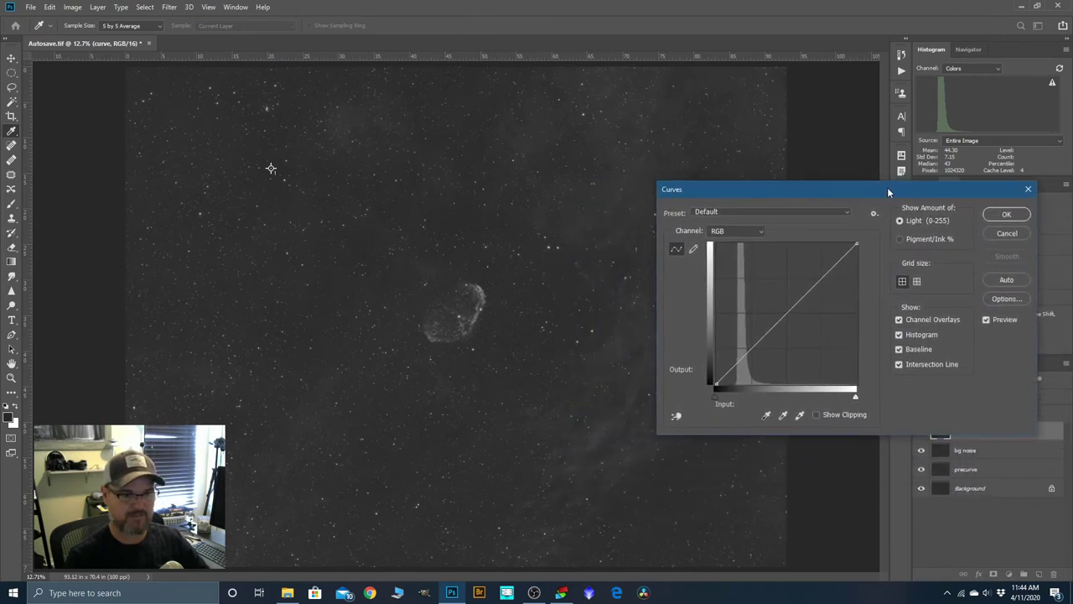
{"action": "left_click", "coordinate": [677, 416]}
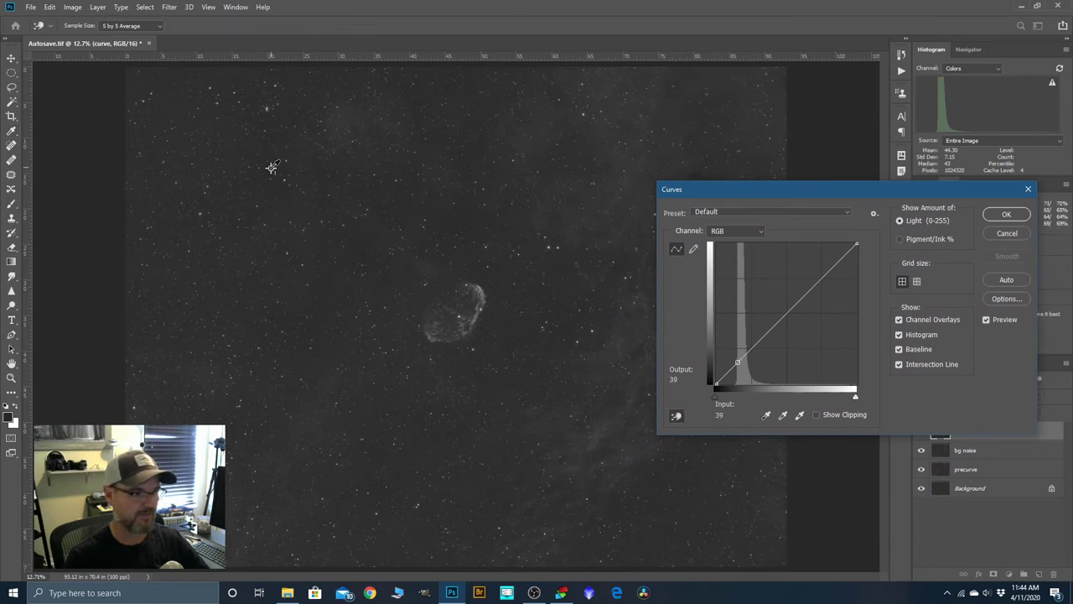
{"action": "left_click", "coordinate": [271, 167]}
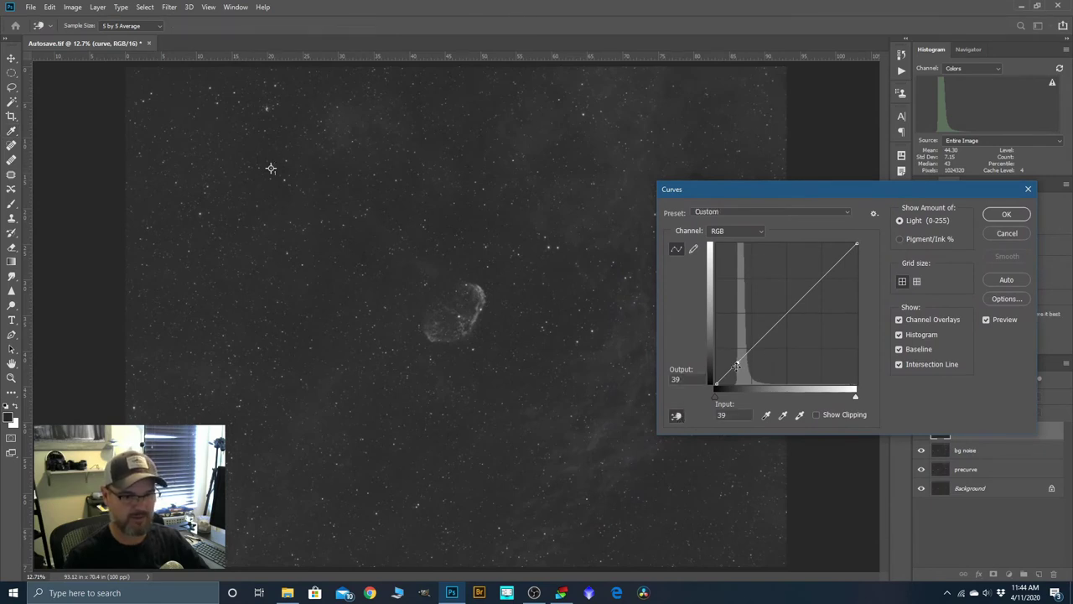
{"action": "left_click_drag", "start_coordinate": [733, 367], "coordinate": [728, 371]}
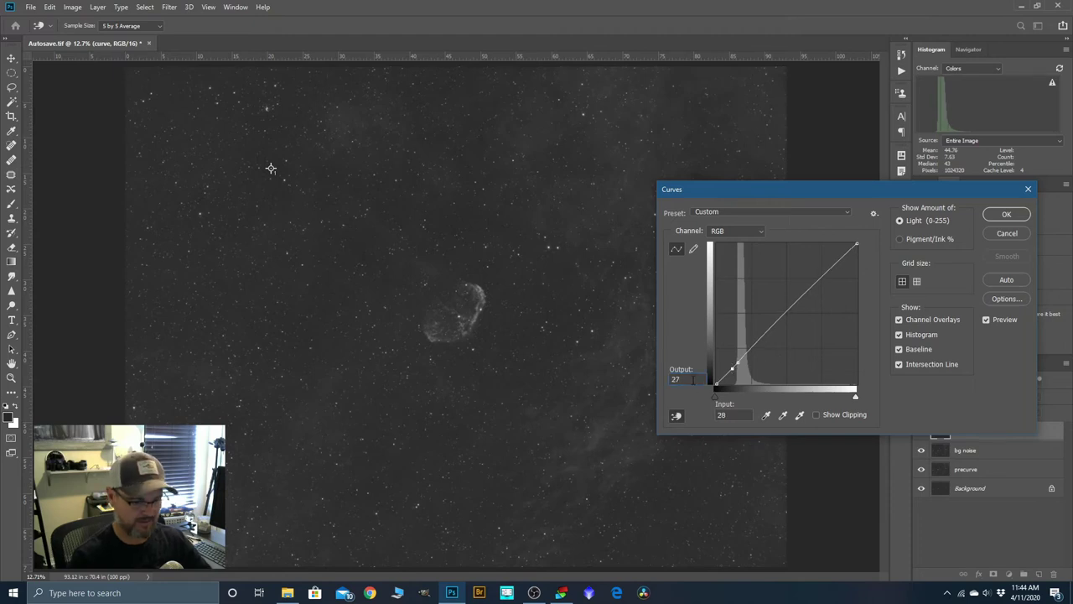
{"action": "key", "text": "Up"}
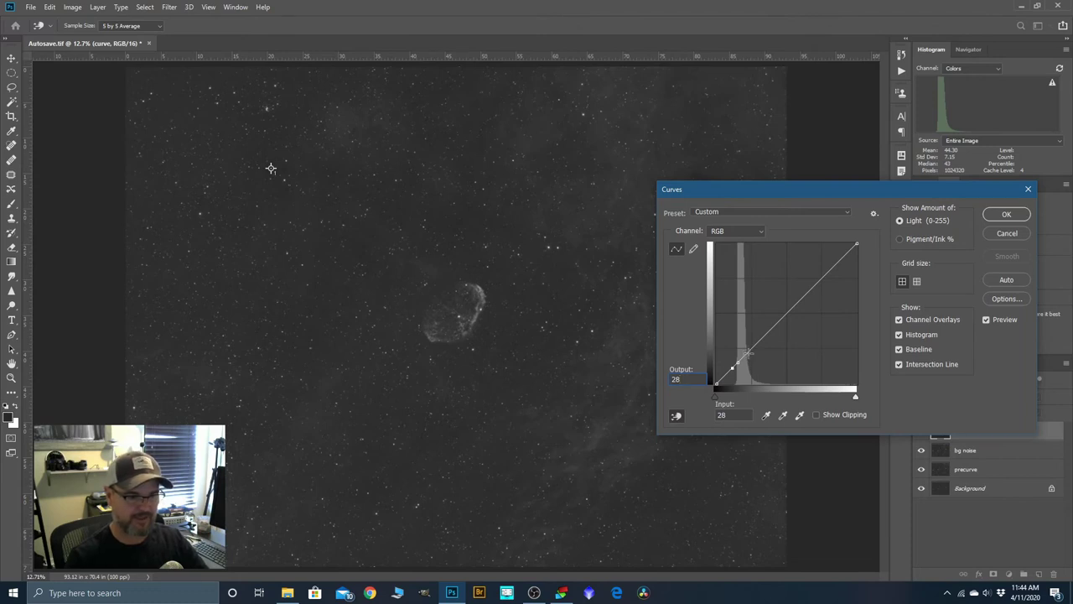
Raise a curve point just above the background anchor to brighten the nebula, and apply the Curves adjustment.
{"action": "left_click", "coordinate": [271, 168], "text": "ctrl"}
{"action": "key", "text": "Up"}
{"action": "key", "text": "Up"}
{"action": "key", "text": "Up"}
{"action": "key", "text": "Up"}
{"action": "key", "text": "Up"}
{"action": "key", "text": "Up"}
{"action": "key", "text": "Up"}
{"action": "key", "text": "Up"}
{"action": "key", "text": "Up"}
{"action": "key", "text": "Up"}
{"action": "key", "text": "Up"}
{"action": "key", "text": "Up"}
{"action": "key", "text": "Up"}
{"action": "key", "text": "Up"}
{"action": "key", "text": "Up"}
{"action": "key", "text": "Up"}
{"action": "key", "text": "Up"}
{"action": "key", "text": "Up"}
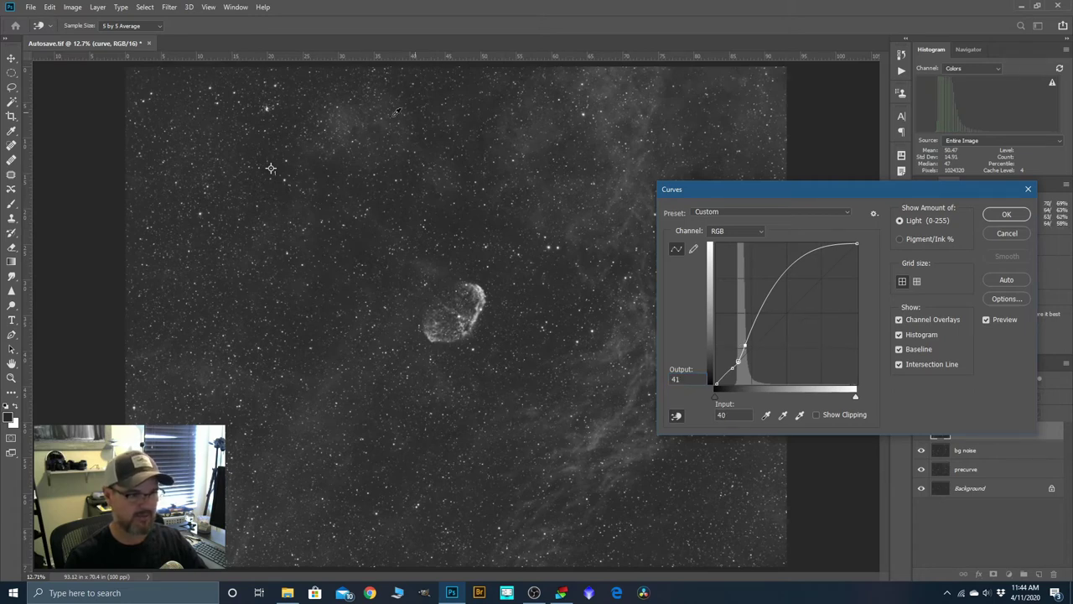
{"action": "left_click", "coordinate": [1006, 215]}
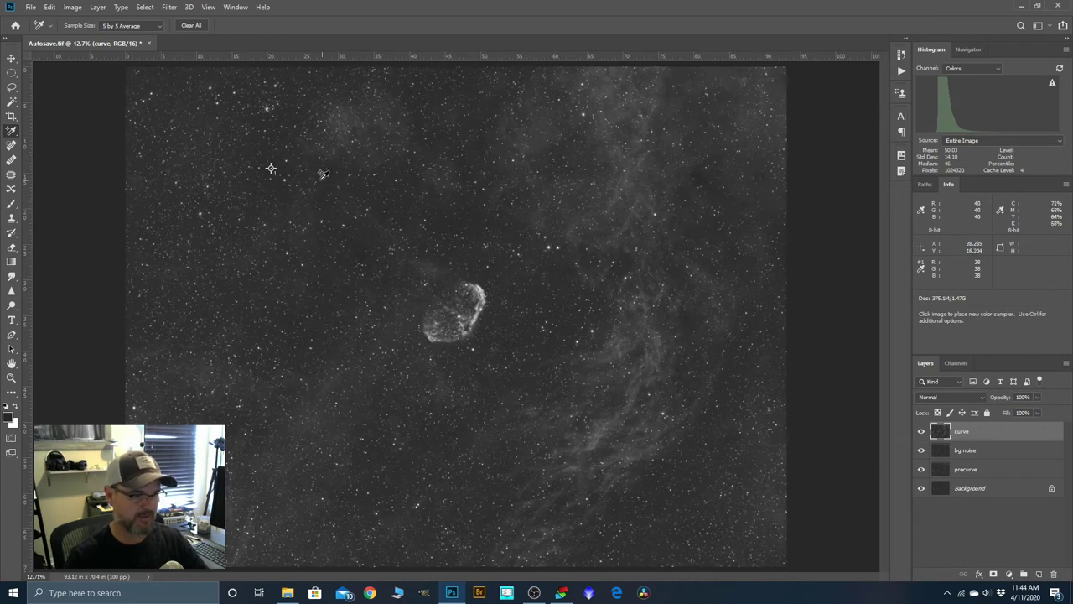
Start another Curves adjustment on the curve layer and raise a point at input 79 to output 86.
{"action": "scroll", "coordinate": [490, 256], "scroll_direction": "down", "scroll_amount": 1}
{"action": "scroll", "coordinate": [419, 445], "scroll_direction": "up", "scroll_amount": 2}
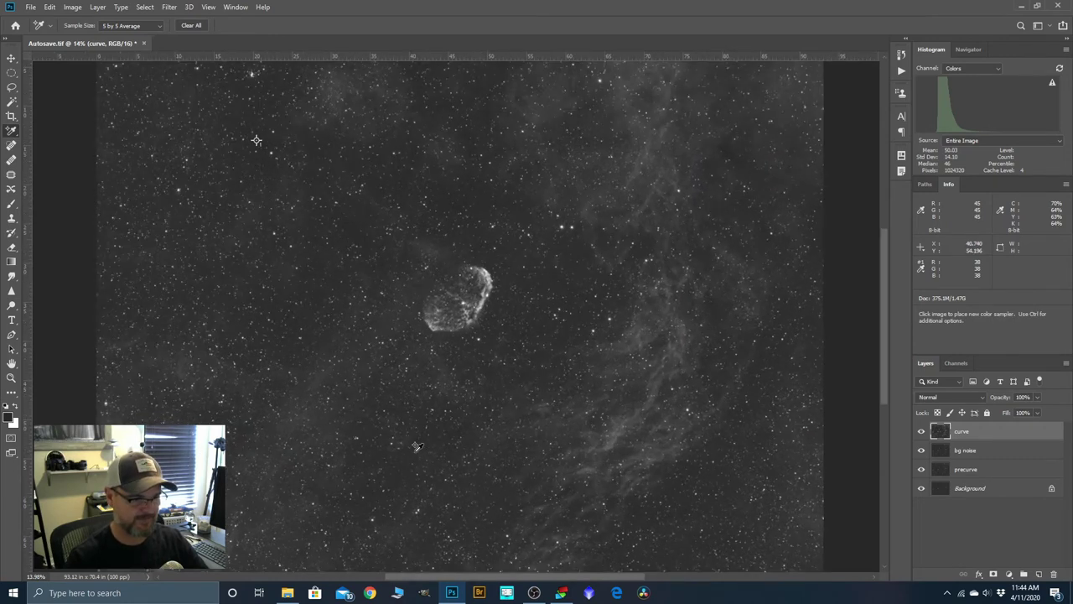
{"action": "scroll", "coordinate": [503, 235], "scroll_direction": "down", "scroll_amount": 1}
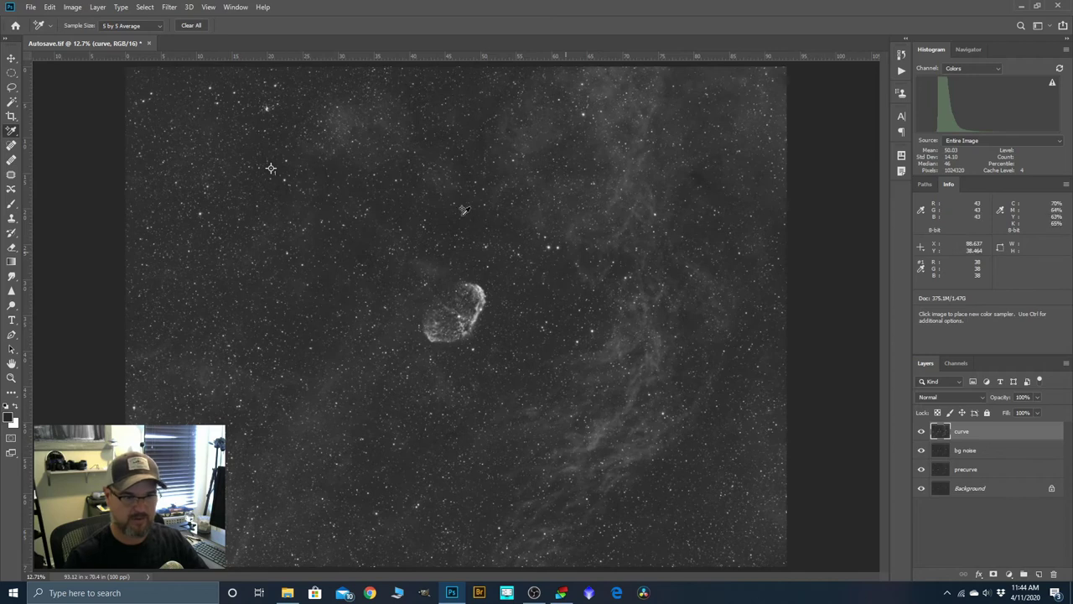
{"action": "left_click", "coordinate": [73, 8]}
{"action": "mouse_move", "coordinate": [92, 38]}
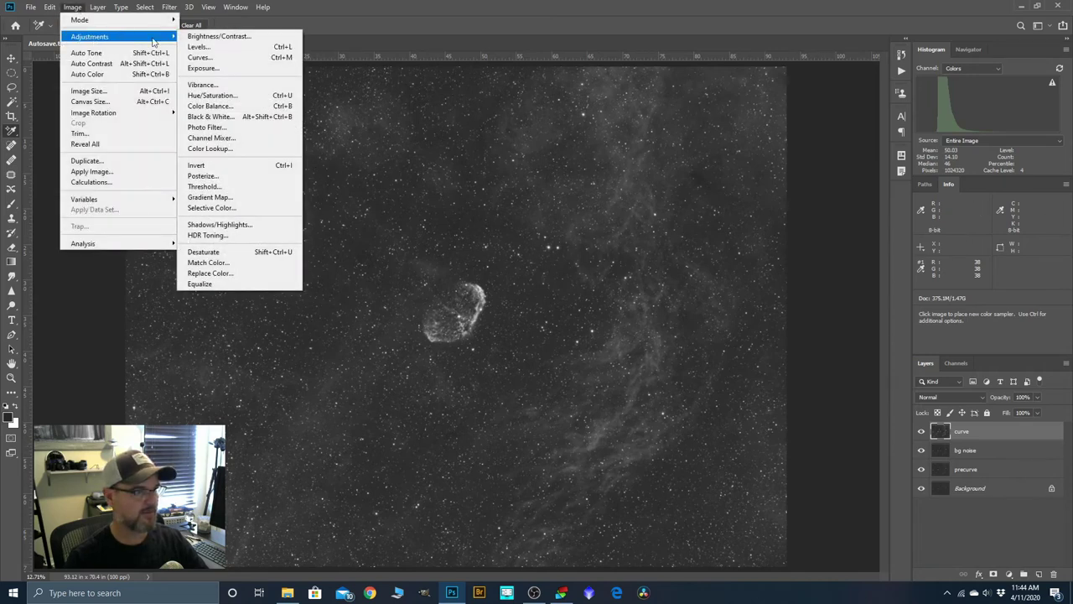
{"action": "left_click", "coordinate": [199, 58]}
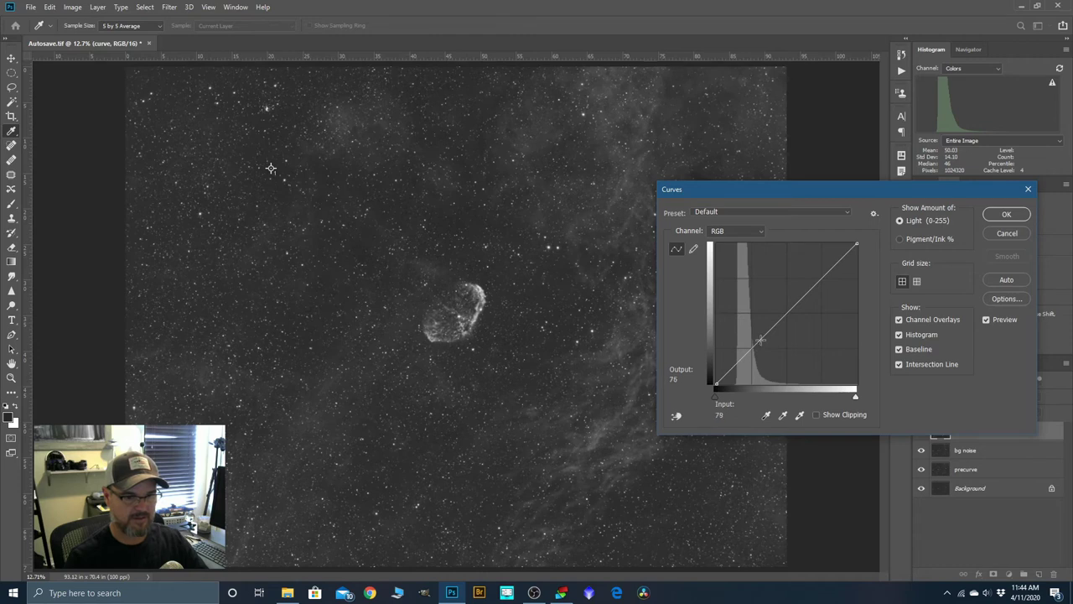
{"action": "mouse_move", "coordinate": [760, 339]}
{"action": "left_mouse_down"}
{"action": "mouse_move", "coordinate": [758, 260]}
{"action": "mouse_move", "coordinate": [759, 337]}
{"action": "left_mouse_up"}
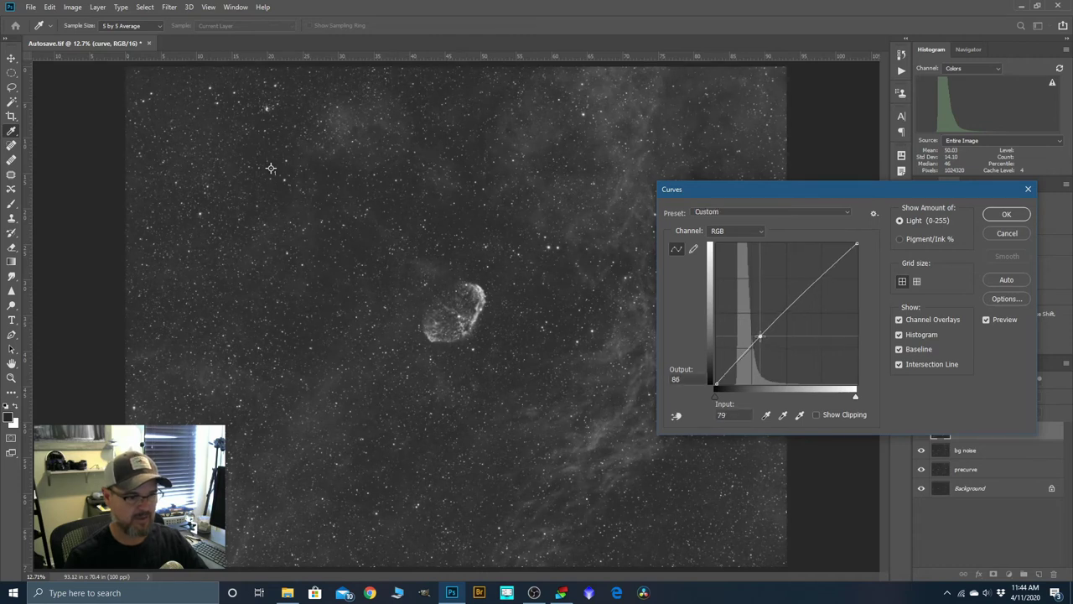
Raise the upper curve point to input 77 and output 89 to brighten the nebulosity.
{"action": "key", "text": "Left"}
{"action": "key", "text": "Left"}
{"action": "key", "text": "Up"}
{"action": "key", "text": "Up"}
{"action": "key", "text": "Up"}
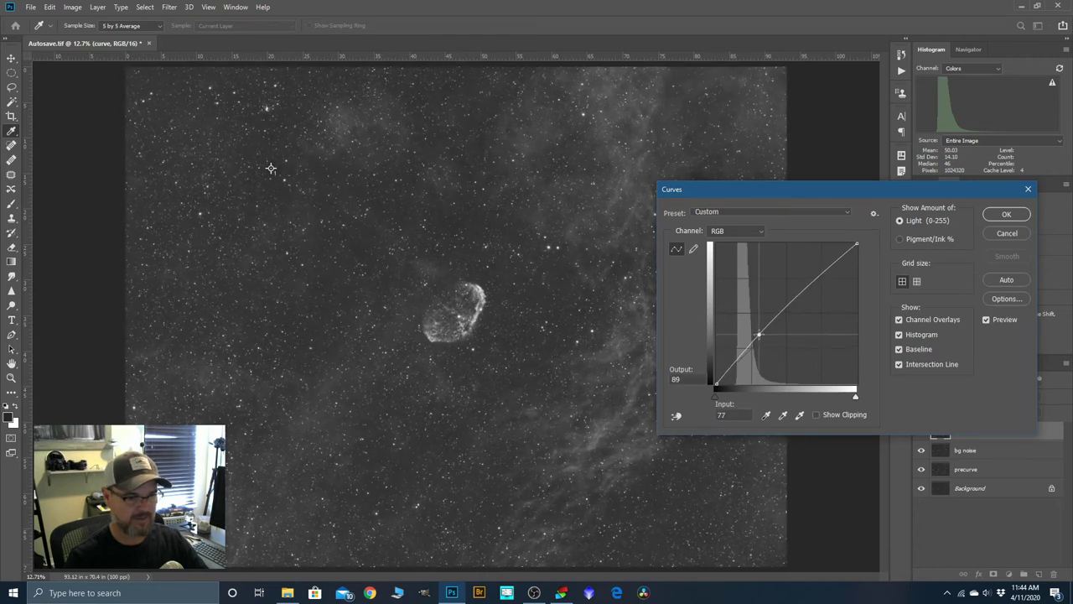
Add a curve point at the background colour sampler's tone, lower it to input 38 and output 36, and apply the curve.
{"action": "left_click", "coordinate": [271, 168], "text": "ctrl"}
{"action": "key", "text": "Down"}
{"action": "key", "text": "Down"}
{"action": "key", "text": "Down"}
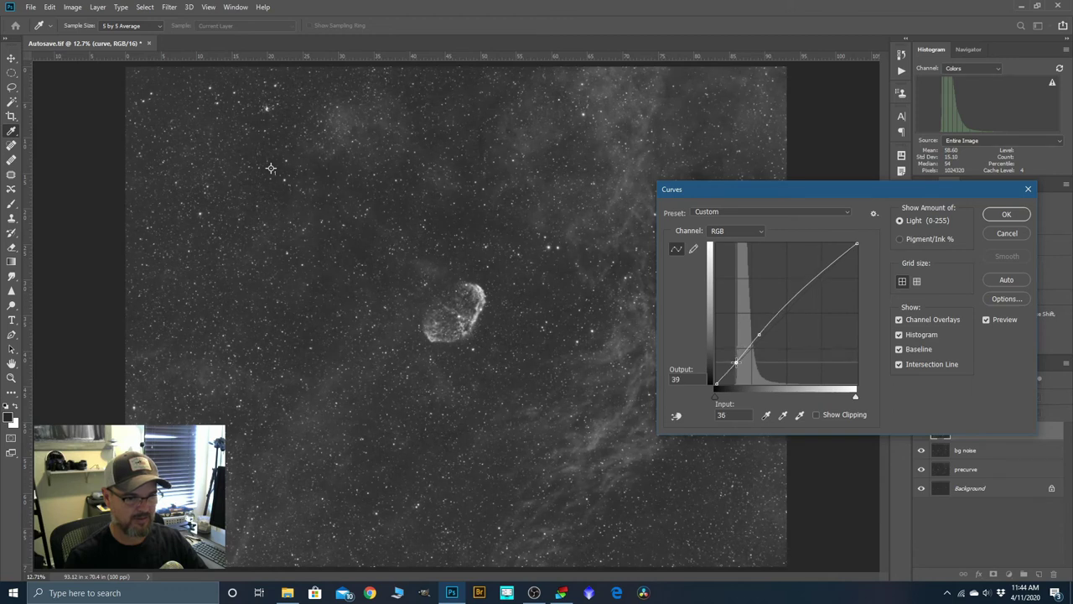
{"action": "key", "text": "Down"}
{"action": "key", "text": "Down"}
{"action": "key", "text": "Down"}
{"action": "key", "text": "Right"}
{"action": "key", "text": "Right"}
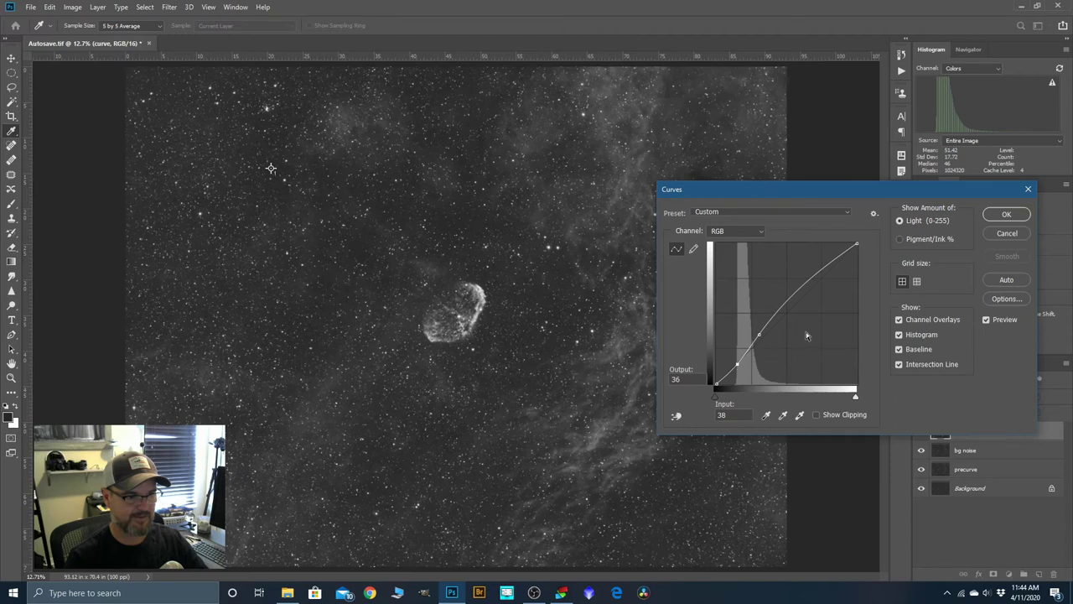
{"action": "left_click", "coordinate": [986, 216]}
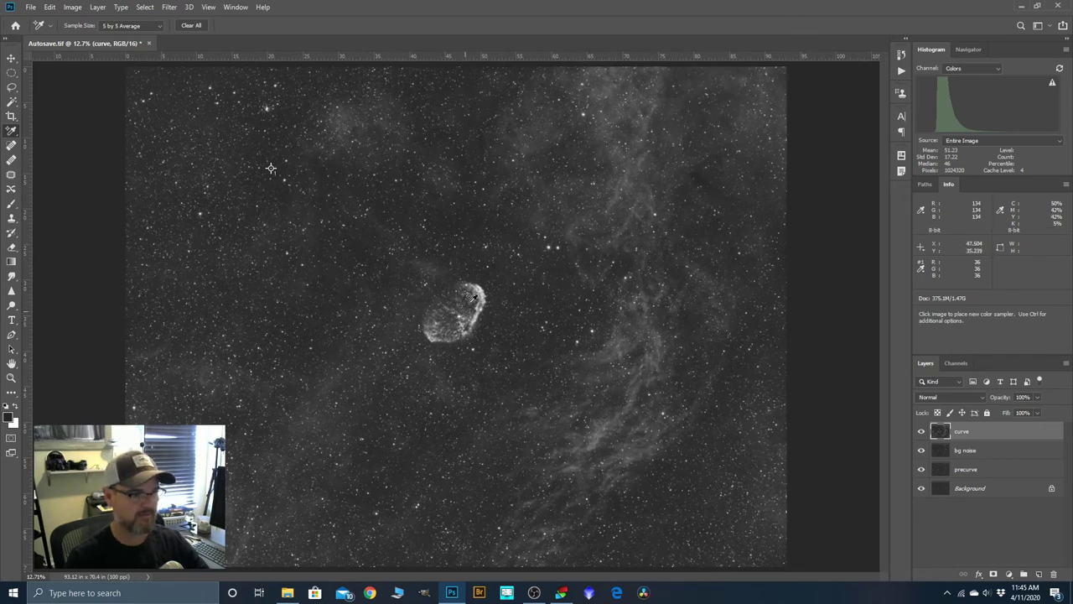
Start another Curves adjustment on the curve layer and anchor the background sampler's tone at input 37, output 37.
{"action": "scroll", "coordinate": [462, 264], "scroll_direction": "up", "scroll_amount": 3}
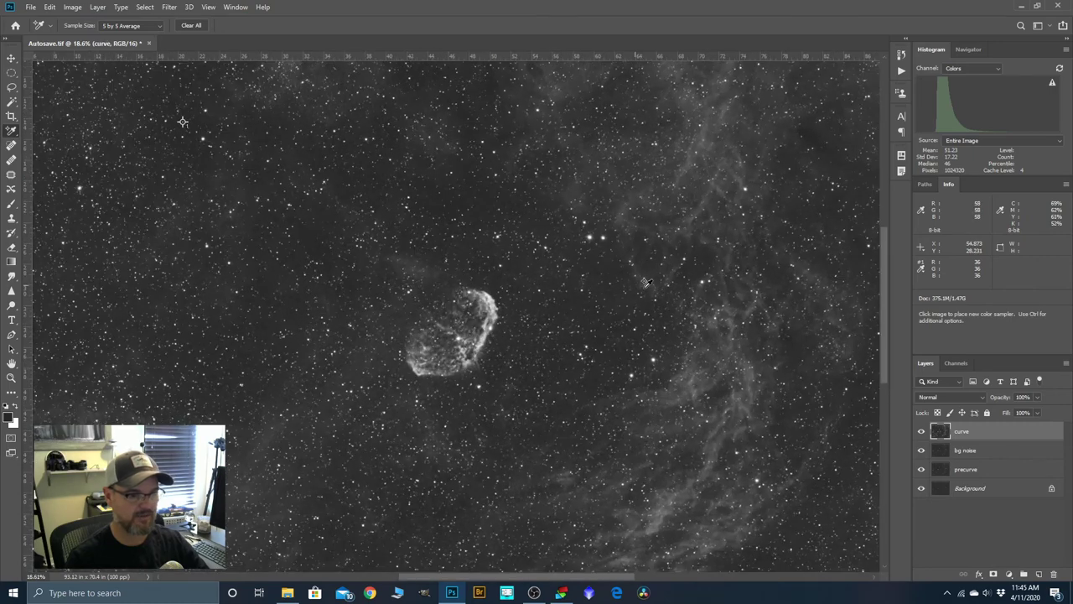
{"action": "scroll", "coordinate": [462, 264], "scroll_direction": "up", "scroll_amount": 3}
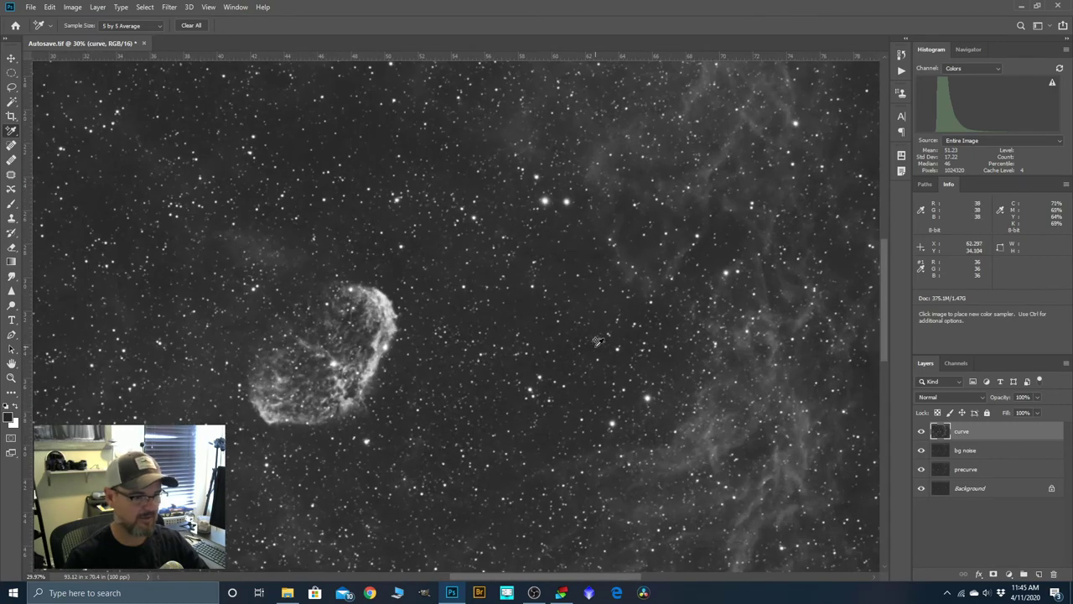
{"action": "scroll", "coordinate": [671, 337], "scroll_direction": "down", "scroll_amount": 6}
{"action": "scroll", "coordinate": [498, 280], "scroll_direction": "down", "scroll_amount": 1}
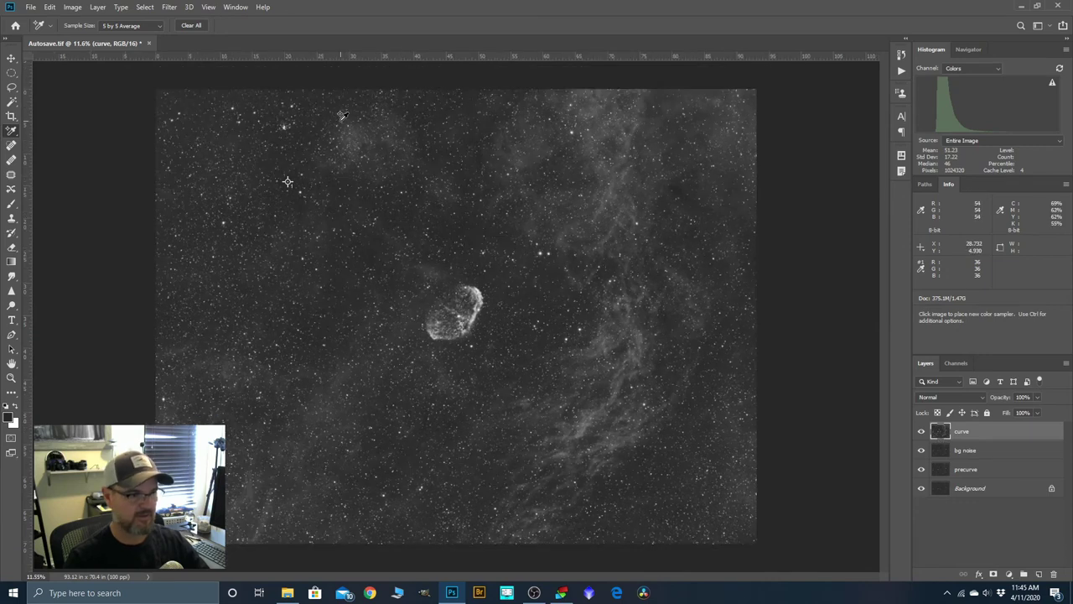
{"action": "left_click", "coordinate": [72, 7]}
{"action": "mouse_move", "coordinate": [92, 36]}
{"action": "left_click", "coordinate": [199, 57]}
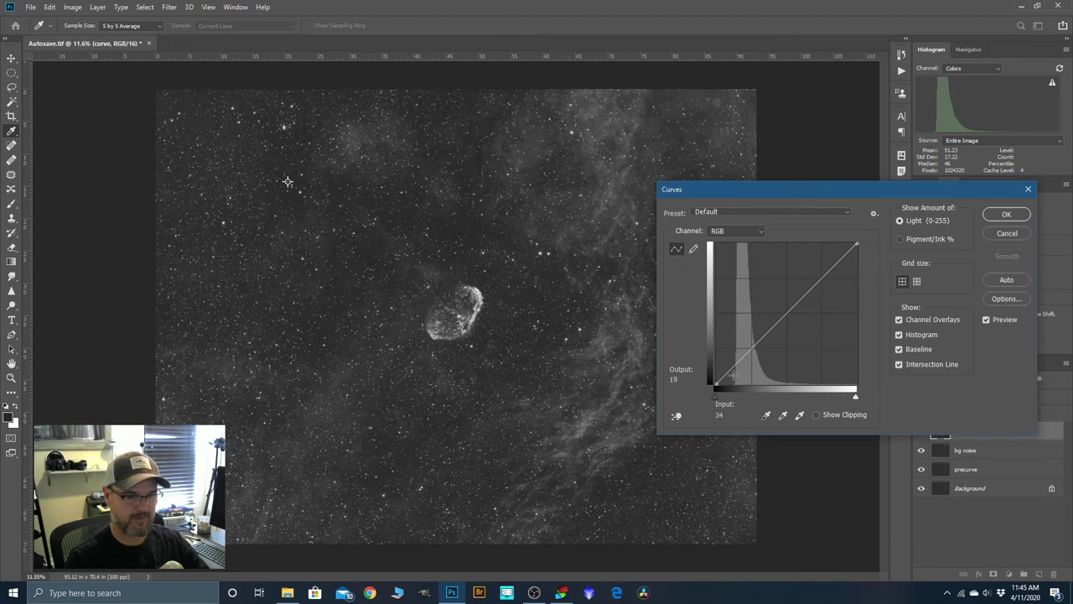
{"action": "left_click", "coordinate": [678, 416]}
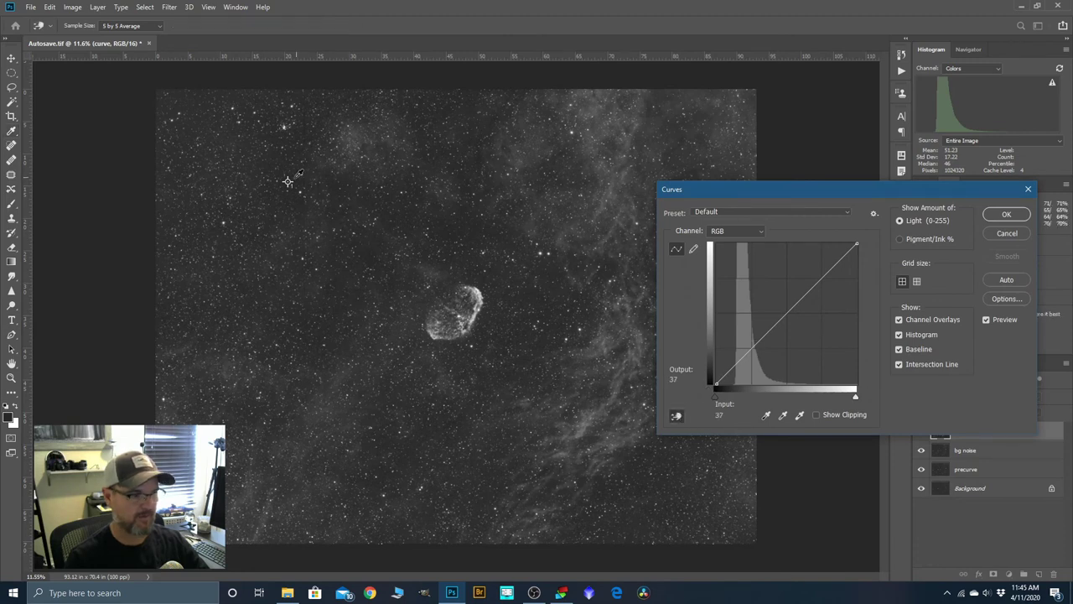
{"action": "left_click", "coordinate": [289, 181]}
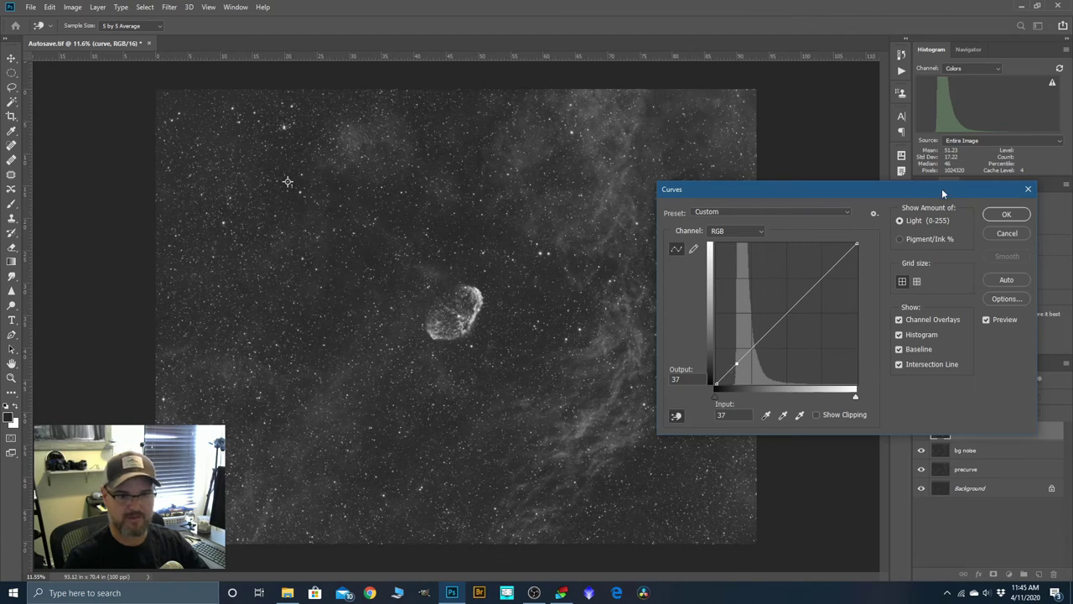
{"action": "left_click_drag", "start_coordinate": [943, 193], "coordinate": [918, 232]}
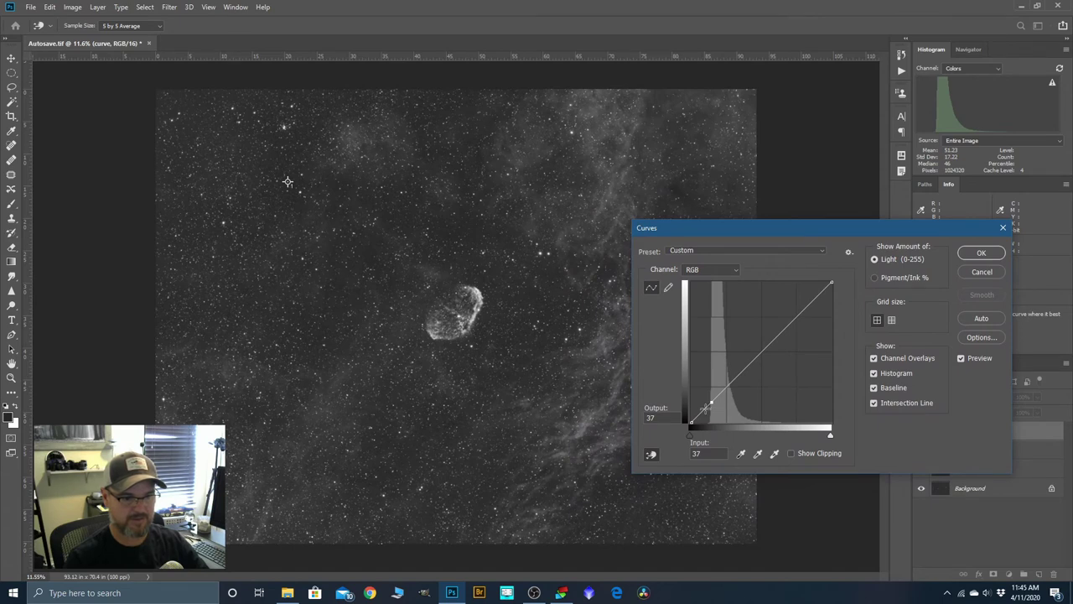
Add a second anchor point below the background point, with input and output both 25.
{"action": "left_click", "coordinate": [706, 408]}
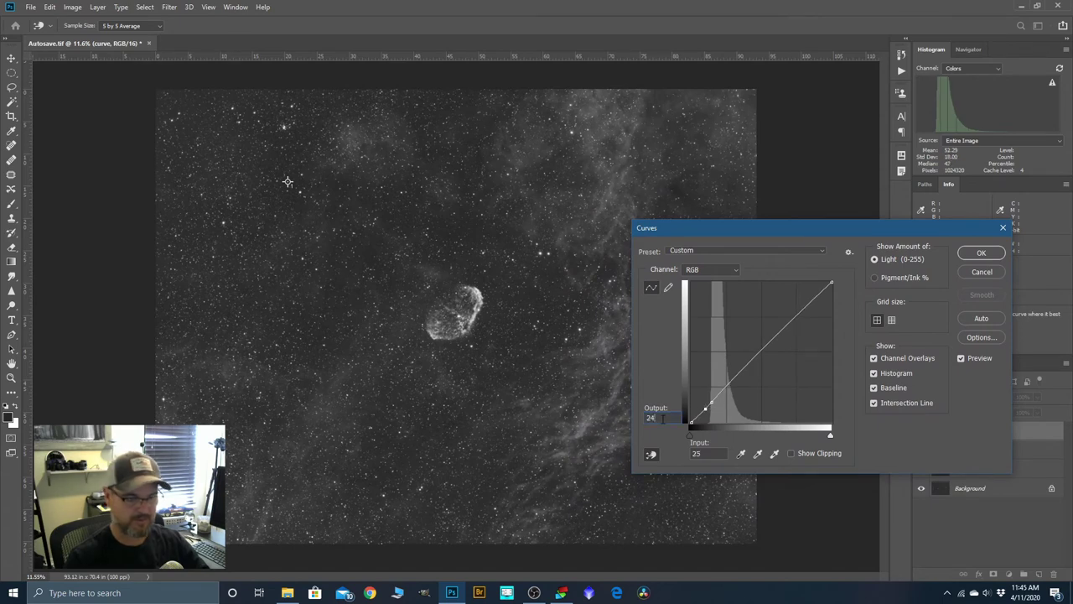
{"action": "double_click", "coordinate": [663, 418]}
{"action": "type", "text": "25"}
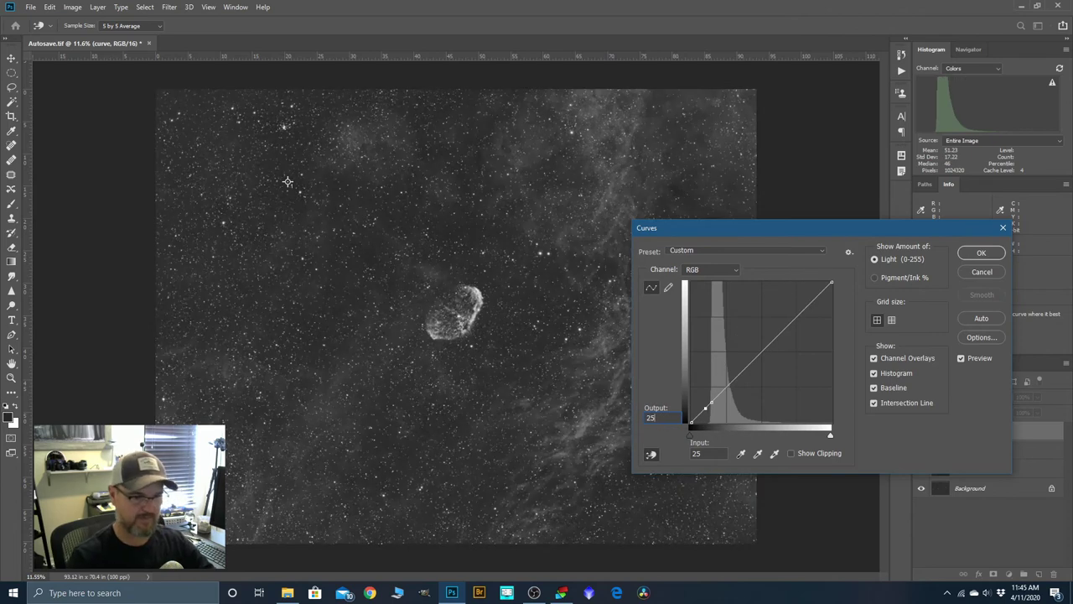
{"action": "left_click", "coordinate": [696, 451]}
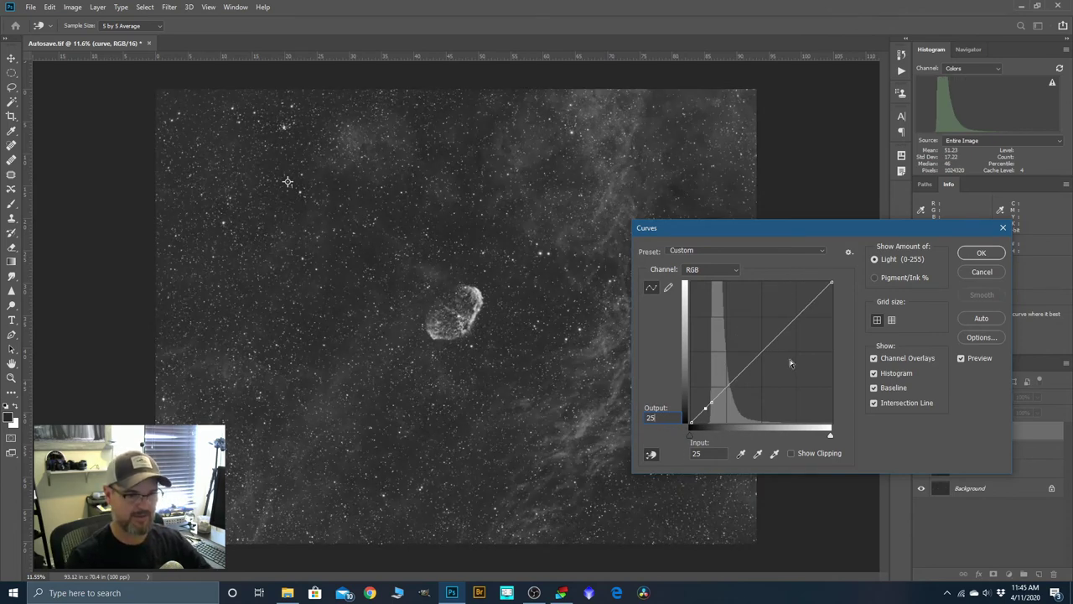
Add a curve point above the background anchors, raise it to input 72 and output 84, and apply the adjustment.
{"action": "left_click", "coordinate": [732, 380]}
{"action": "key", "text": "Up"}
{"action": "key", "text": "Up"}
{"action": "key", "text": "Up"}
{"action": "key", "text": "Up"}
{"action": "key", "text": "Up"}
{"action": "key", "text": "Left"}
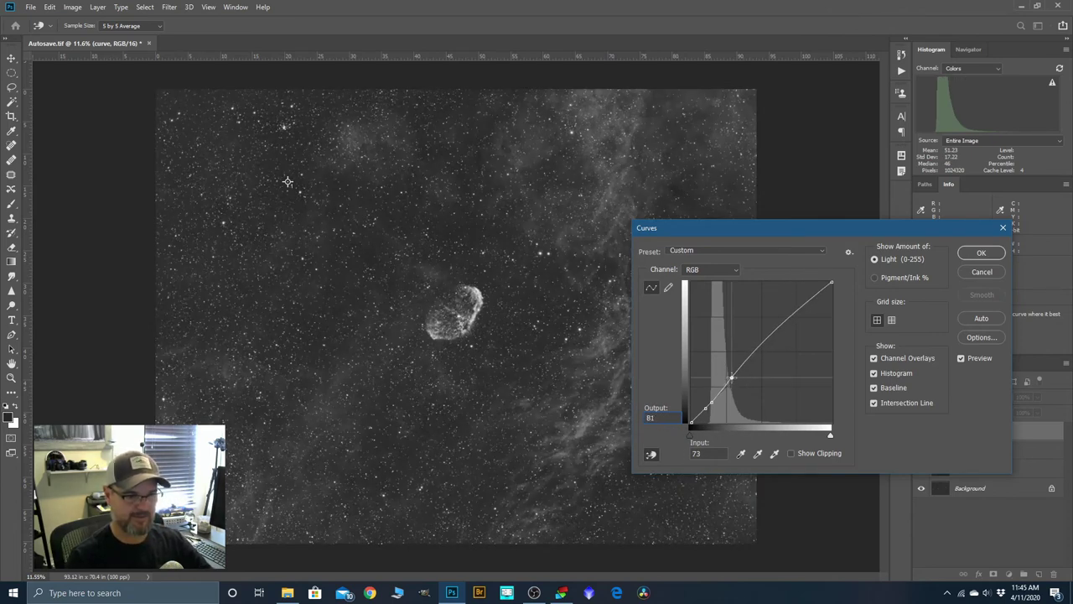
{"action": "key", "text": "Up"}
{"action": "key", "text": "Up"}
{"action": "key", "text": "Up"}
{"action": "key", "text": "Left"}
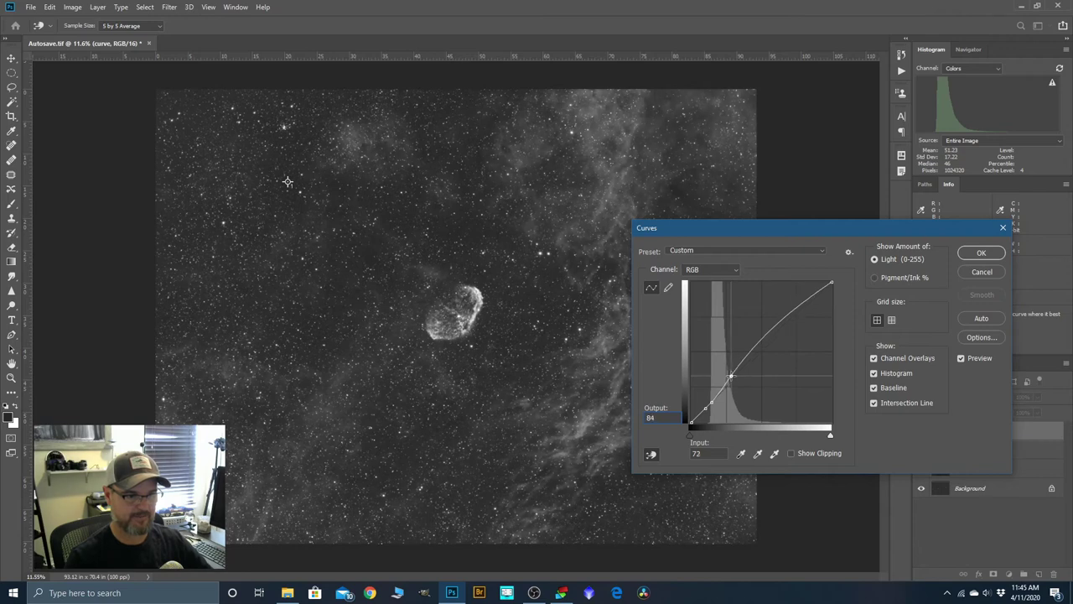
{"action": "left_click", "coordinate": [983, 254]}
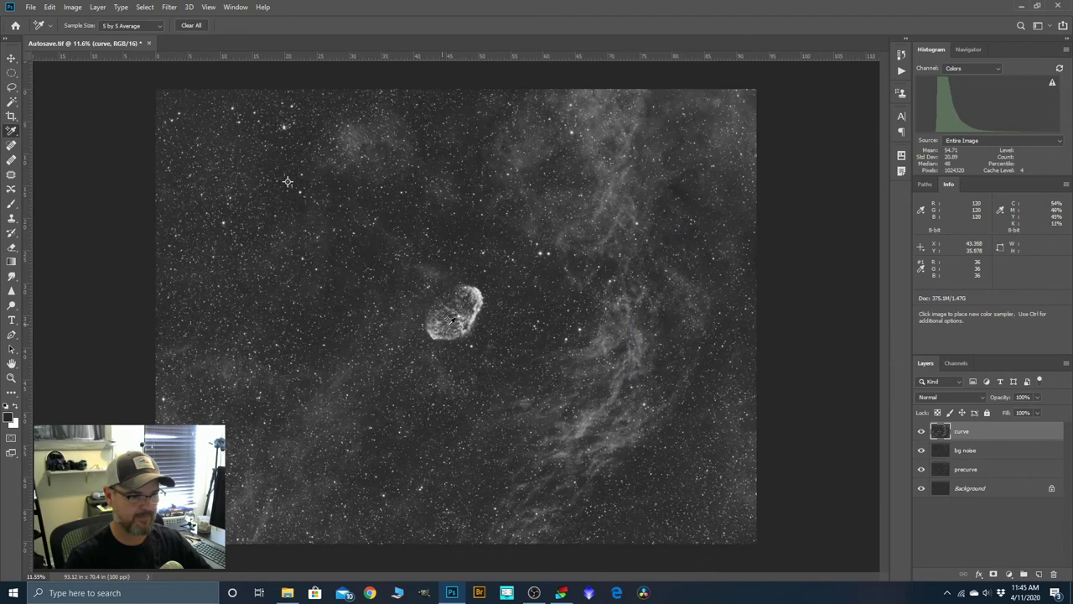
Duplicate the curve layer and rename the copy "cam raw".
{"action": "scroll", "coordinate": [453, 315], "scroll_direction": "up", "scroll_amount": 5}
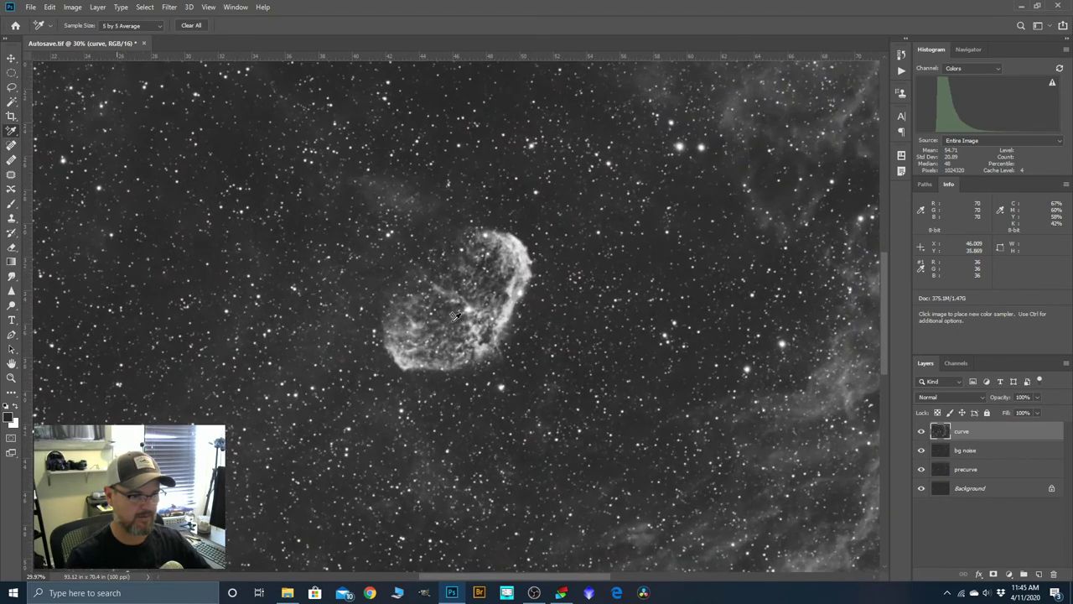
{"action": "scroll", "coordinate": [455, 316], "scroll_direction": "down", "scroll_amount": 5}
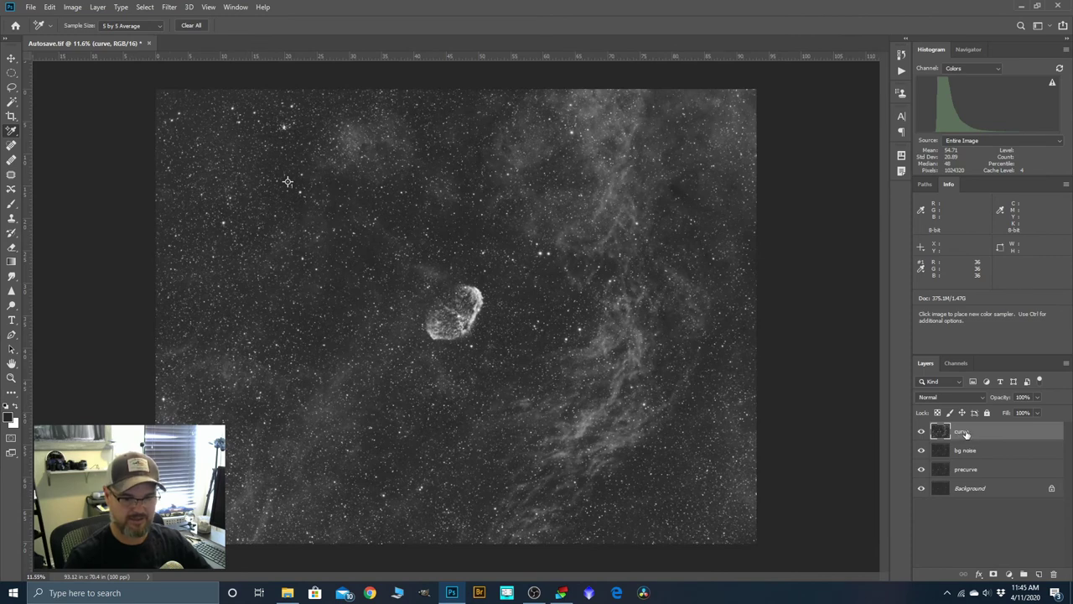
{"action": "left_click_drag", "start_coordinate": [966, 433], "coordinate": [1040, 574]}
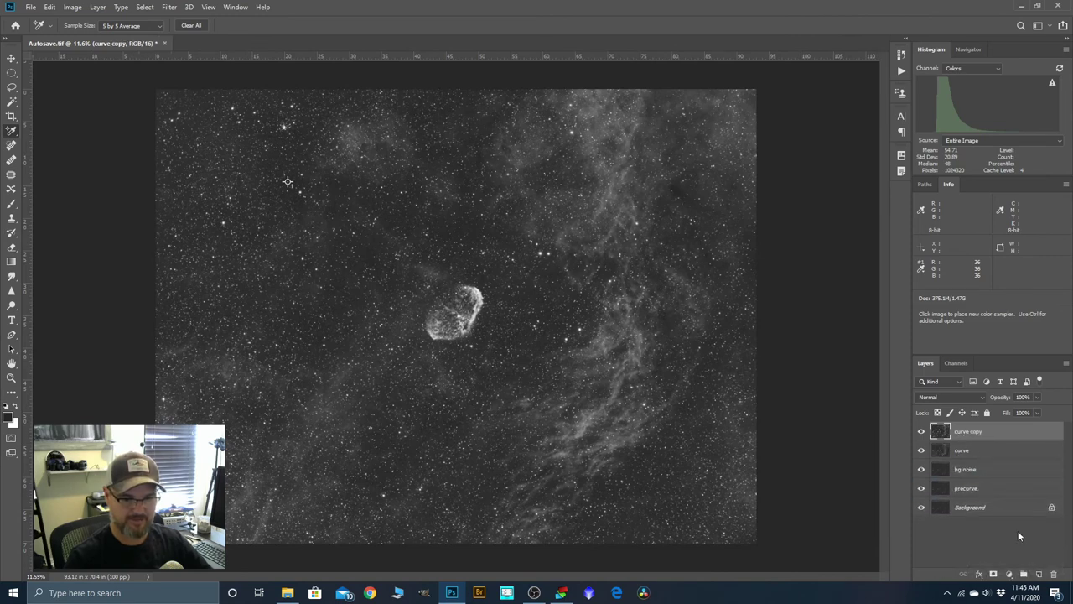
{"action": "double_click", "coordinate": [969, 432]}
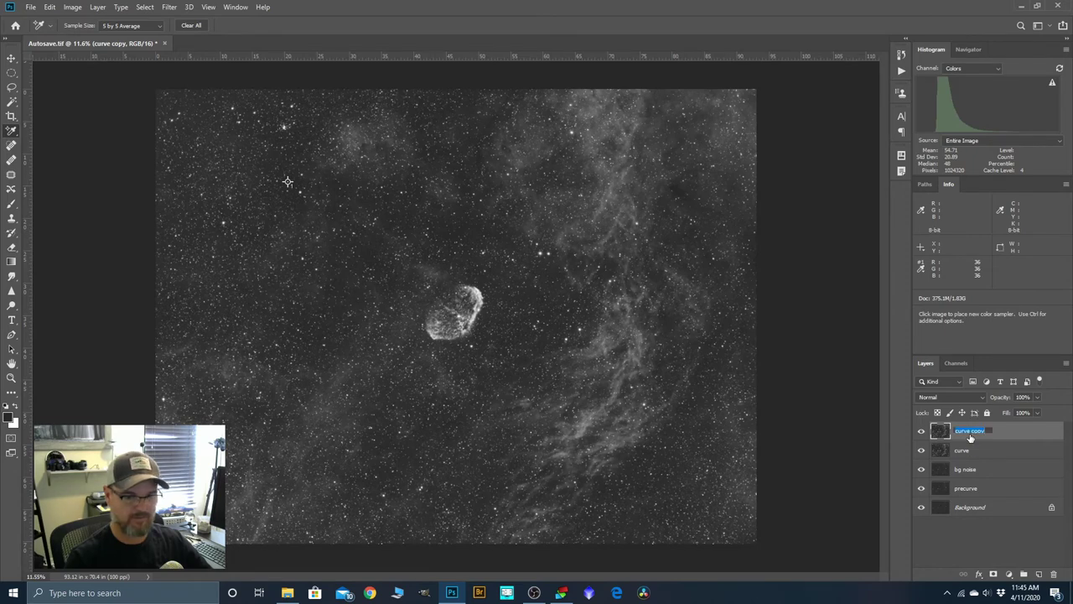
{"action": "type", "text": "cam"}
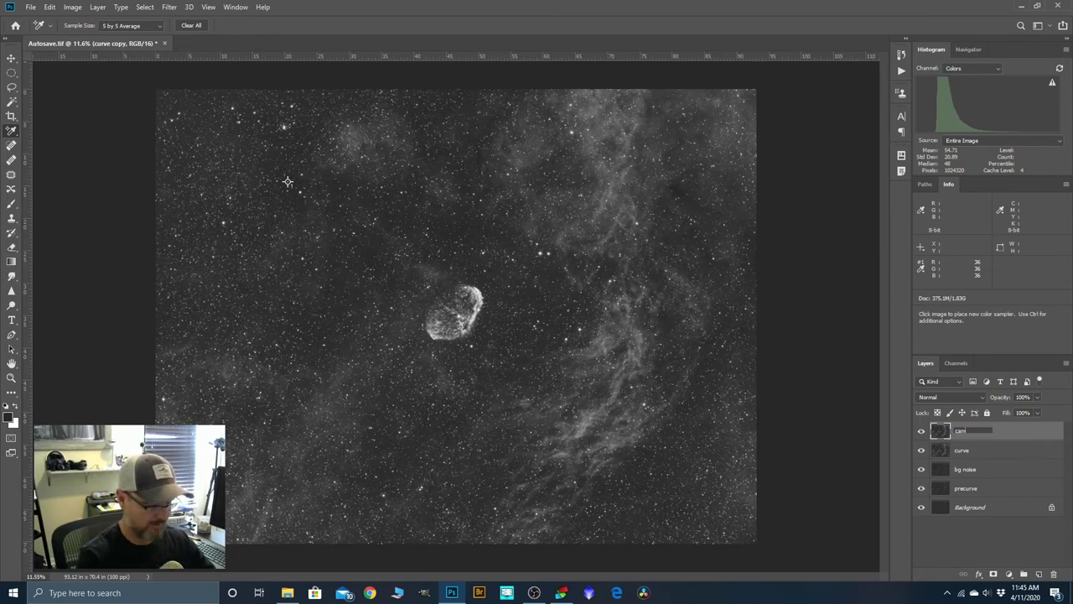
{"action": "type", "text": " raw"}
{"action": "key", "text": "Return"}
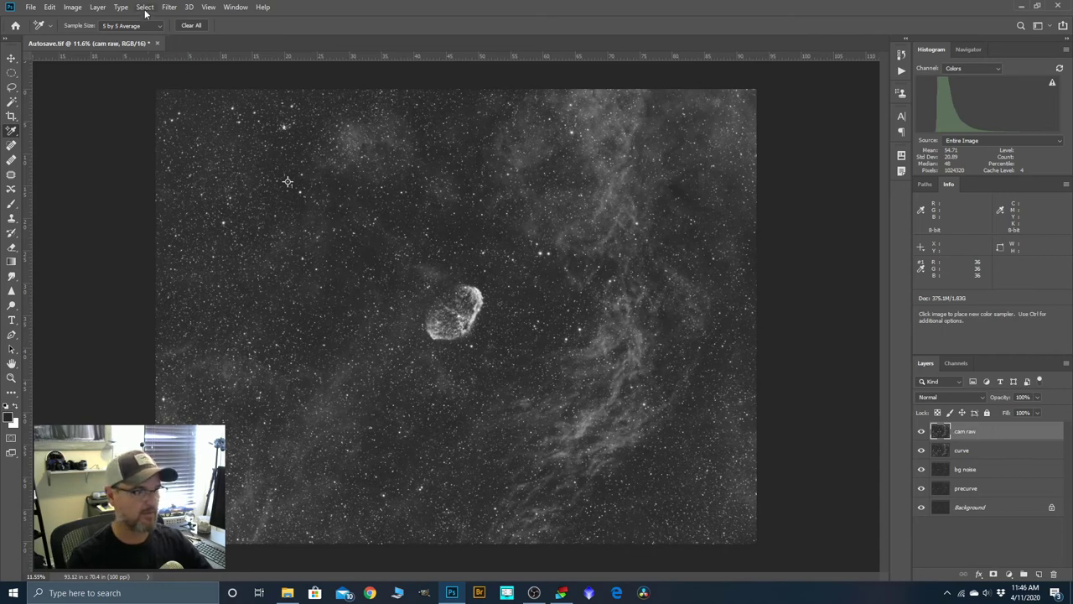
In a Camera Raw filter on the cam raw layer, set Clarity +28 and Dehaze +5, with tone curve Lights +3 and Shadows -3.
{"action": "left_click", "coordinate": [169, 8]}
{"action": "left_click", "coordinate": [187, 75]}
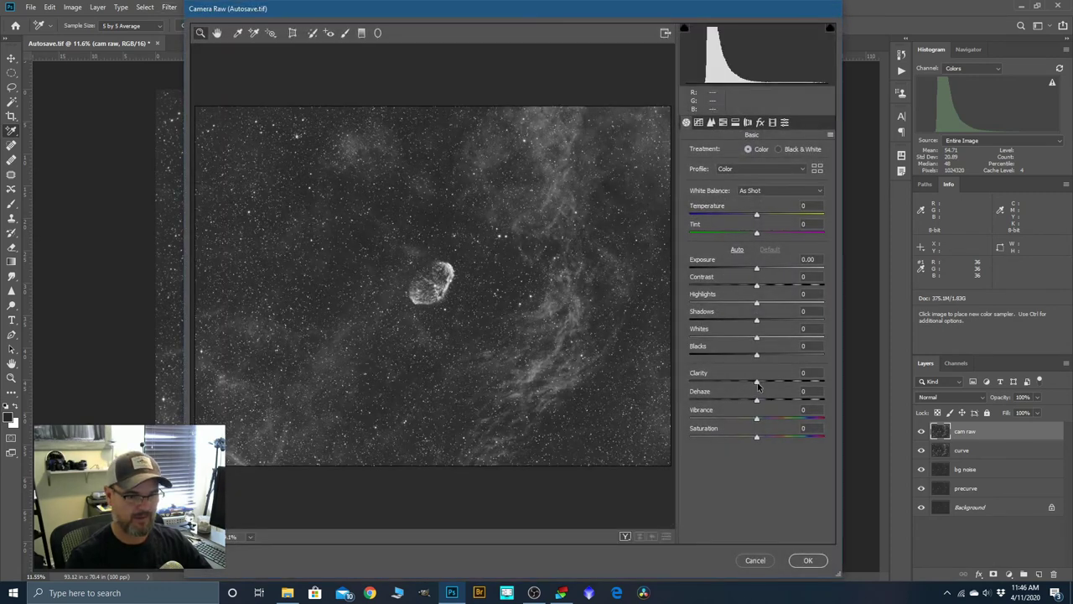
{"action": "left_click_drag", "start_coordinate": [757, 384], "coordinate": [782, 385]}
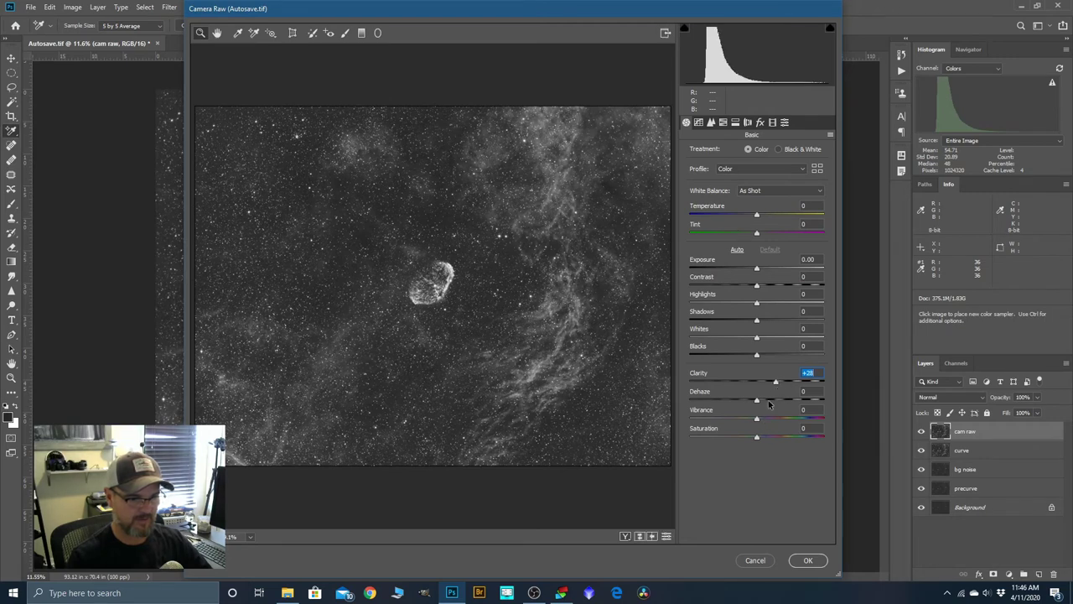
{"action": "left_click_drag", "start_coordinate": [757, 402], "coordinate": [760, 404]}
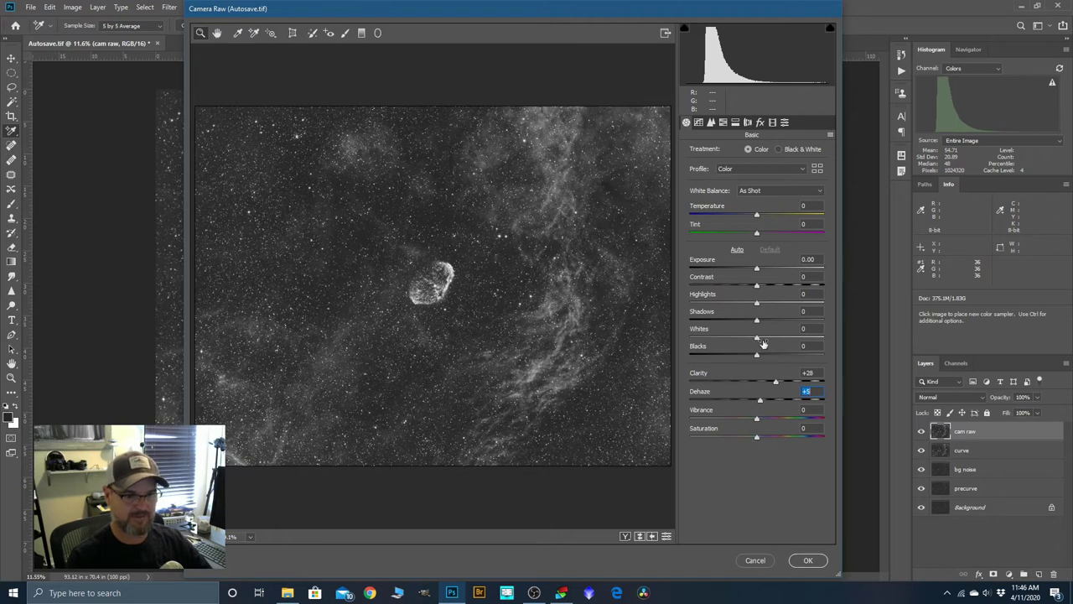
{"action": "left_click", "coordinate": [699, 122]}
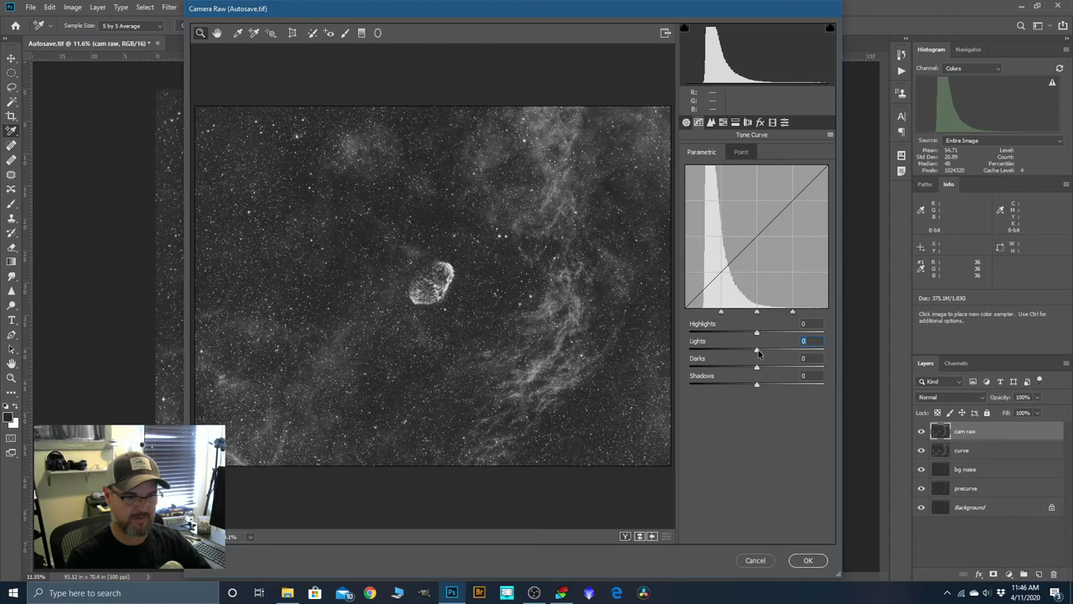
{"action": "left_click_drag", "start_coordinate": [758, 350], "coordinate": [759, 389]}
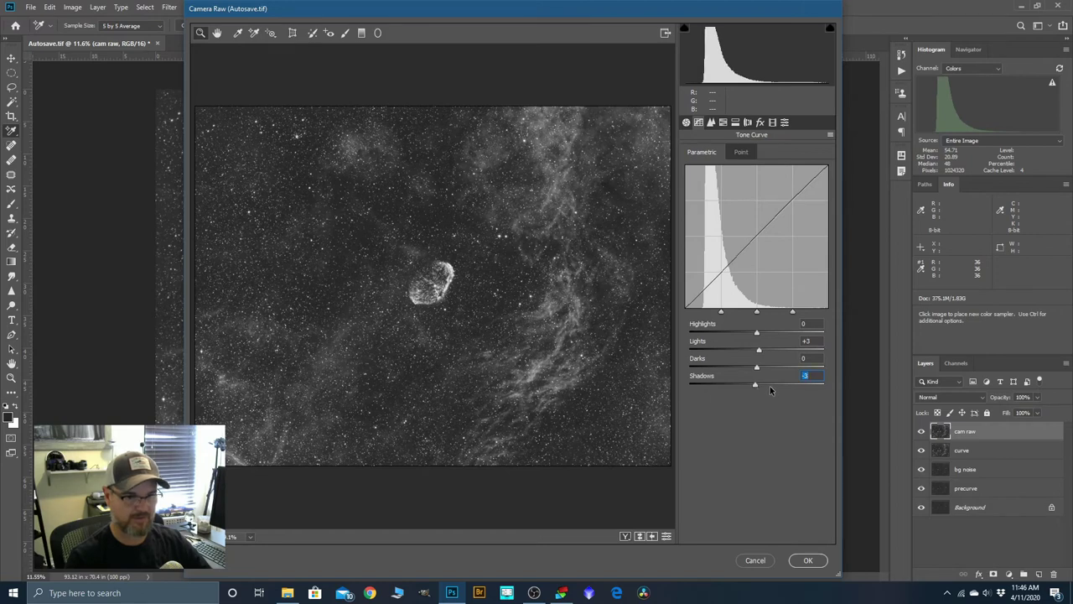
Set the sharpening amount to 16 and luminance noise reduction to 10, and apply the Camera Raw filter.
{"action": "left_click", "coordinate": [712, 126]}
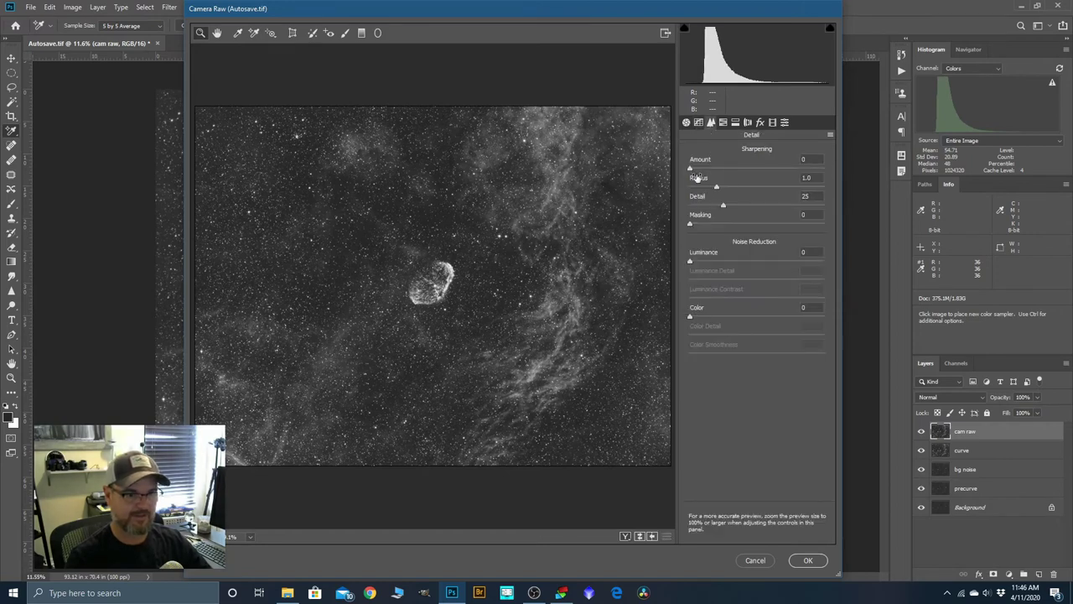
{"action": "left_click_drag", "start_coordinate": [692, 171], "coordinate": [701, 172]}
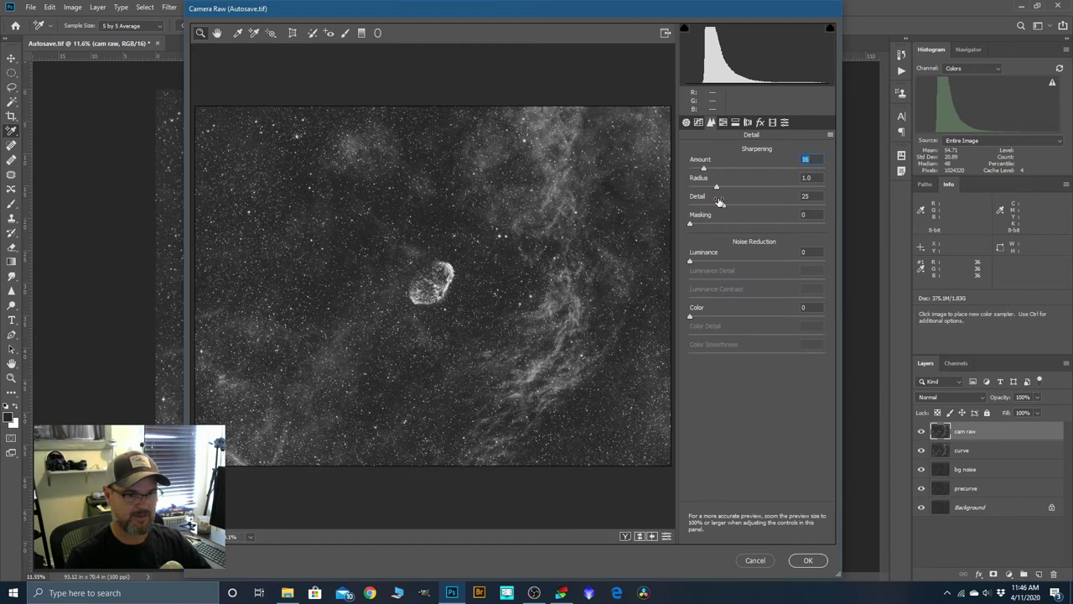
{"action": "left_click_drag", "start_coordinate": [691, 263], "coordinate": [703, 264]}
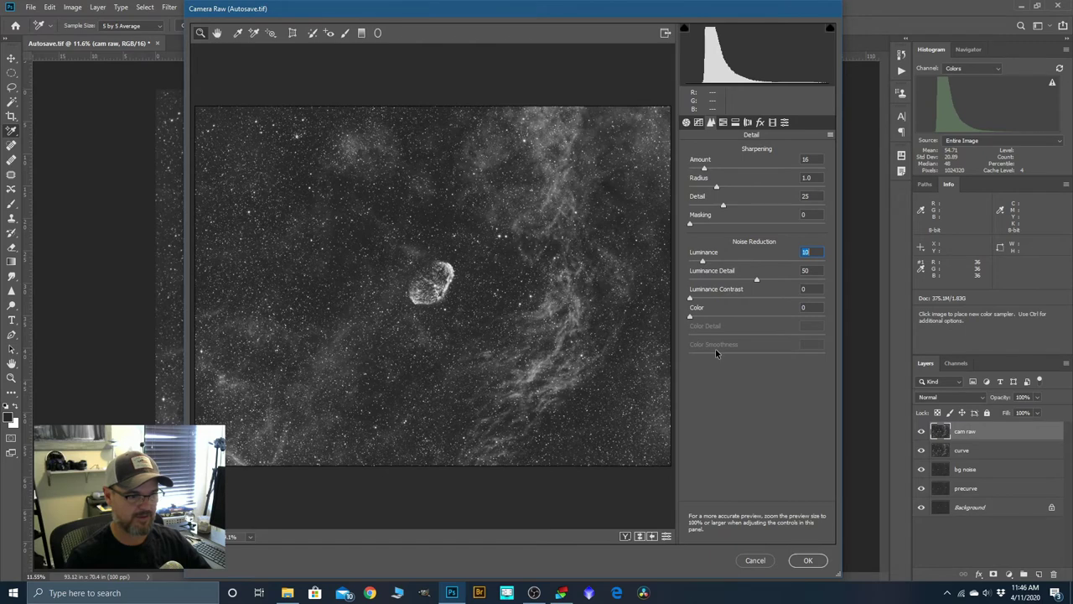
{"action": "left_click", "coordinate": [805, 560]}
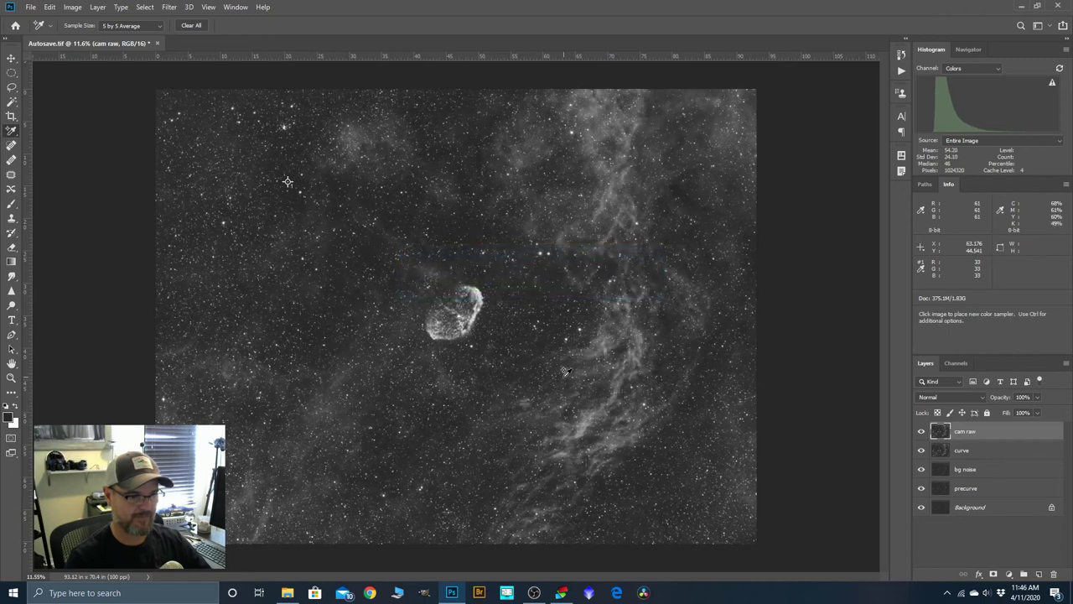
Toggle the cam raw layer's visibility to compare before and after, and inspect the nebula up close.
{"action": "left_click", "coordinate": [921, 431]}
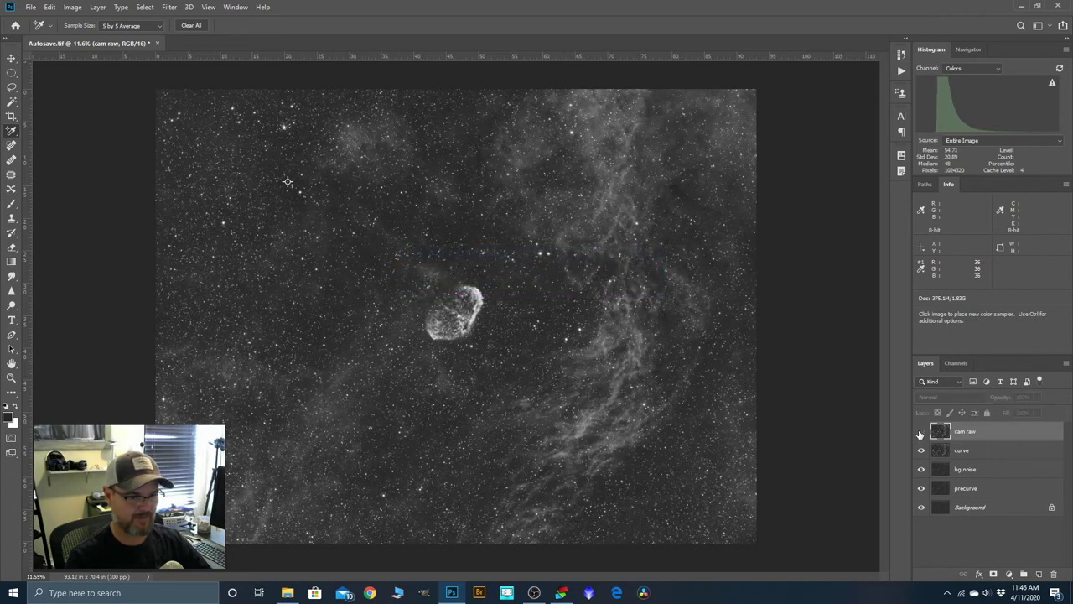
{"action": "left_click", "coordinate": [921, 431]}
{"action": "left_click", "coordinate": [921, 431]}
{"action": "left_click", "coordinate": [920, 431]}
{"action": "scroll", "coordinate": [455, 282], "scroll_direction": "up", "scroll_amount": 2}
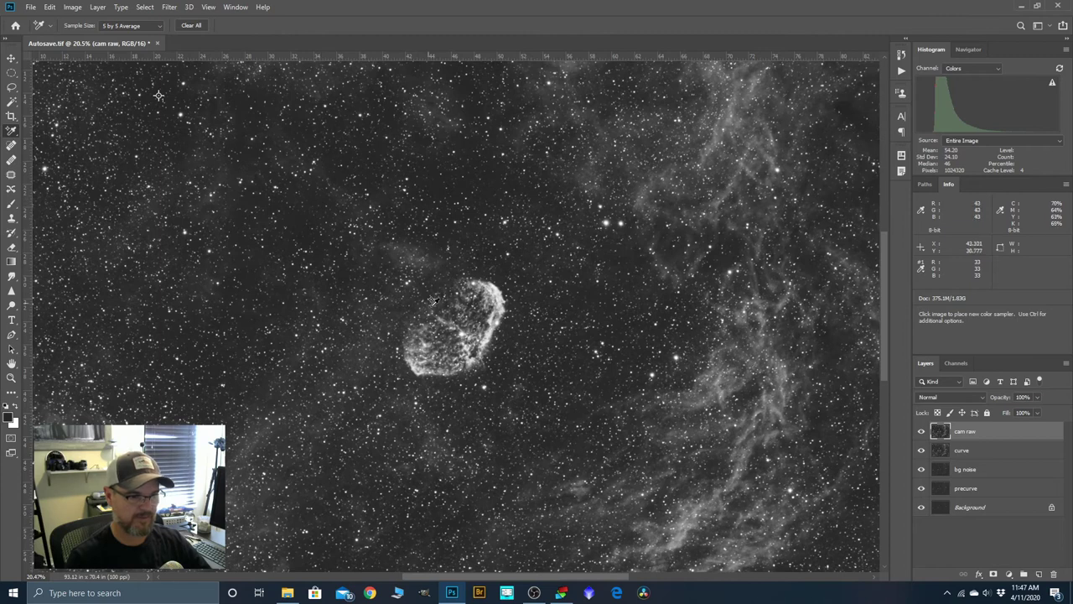
{"action": "scroll", "coordinate": [432, 302], "scroll_direction": "up", "scroll_amount": 1}
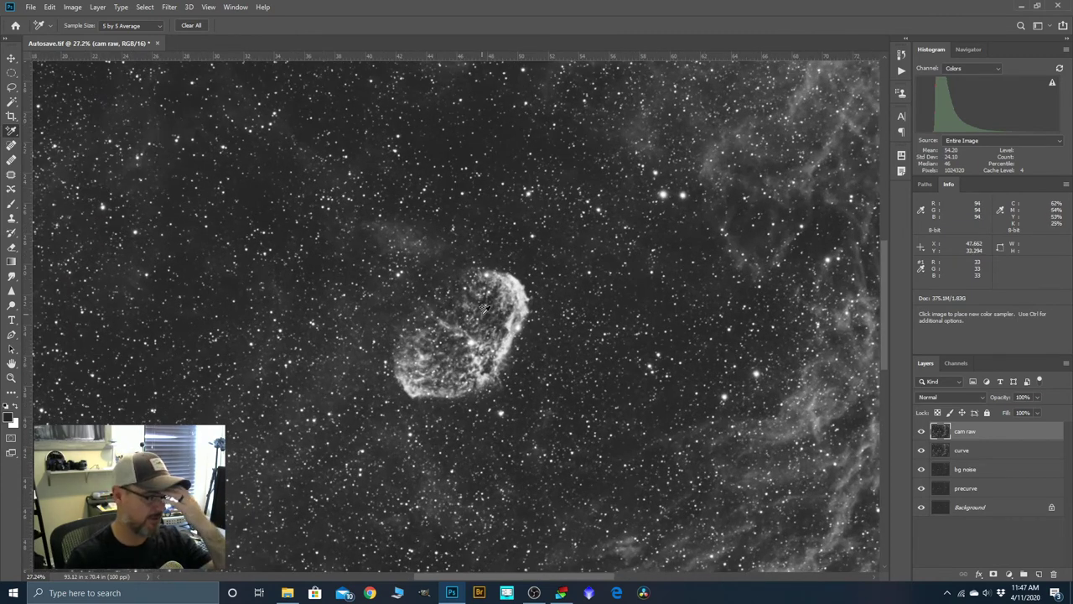
Duplicate the cam raw layer and rename the copy "local contrast".
{"action": "scroll", "coordinate": [459, 195], "scroll_direction": "down", "scroll_amount": 1}
{"action": "scroll", "coordinate": [449, 335], "scroll_direction": "down", "scroll_amount": 1}
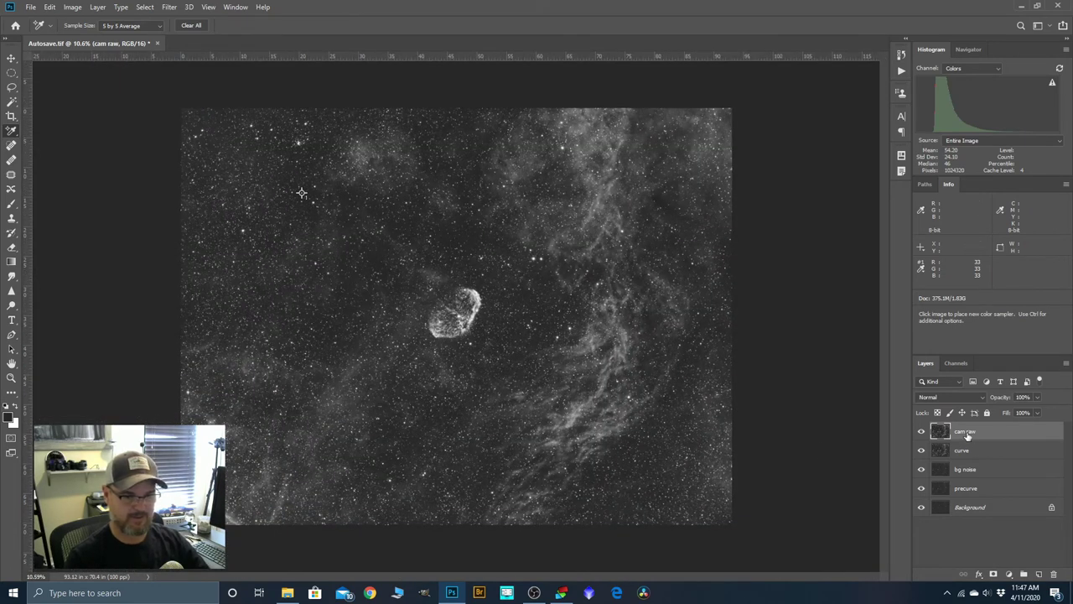
{"action": "left_click_drag", "start_coordinate": [966, 434], "coordinate": [1039, 574]}
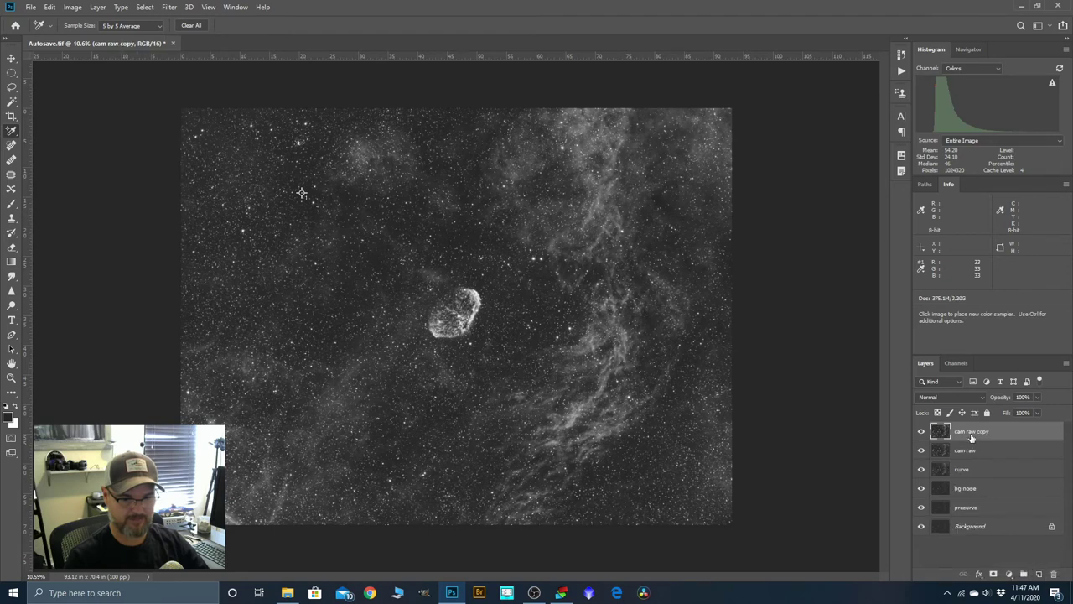
{"action": "double_click", "coordinate": [972, 433]}
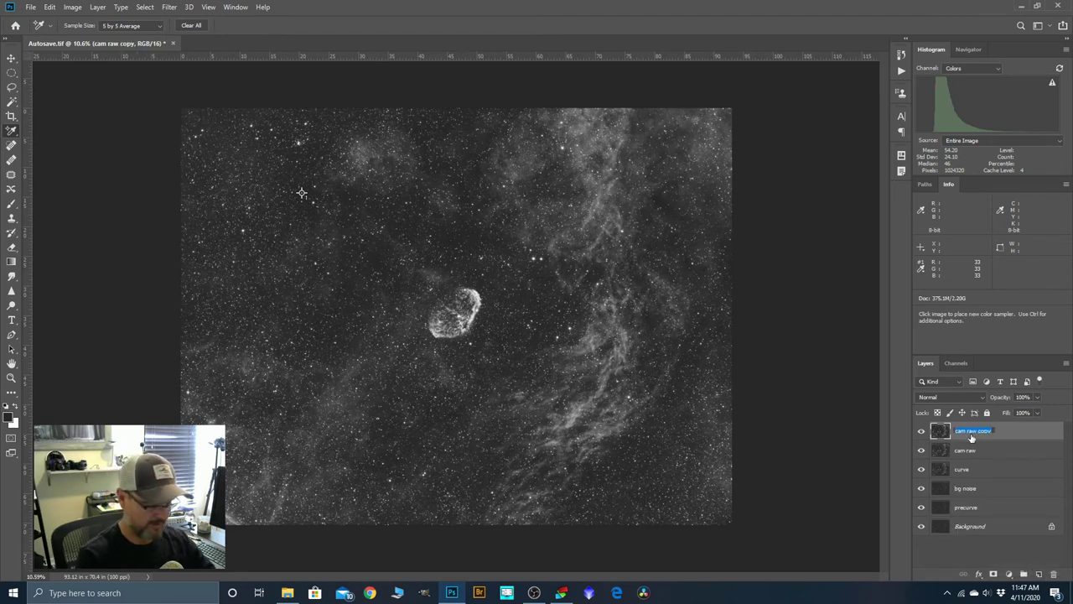
{"action": "key", "text": "BackSpace"}
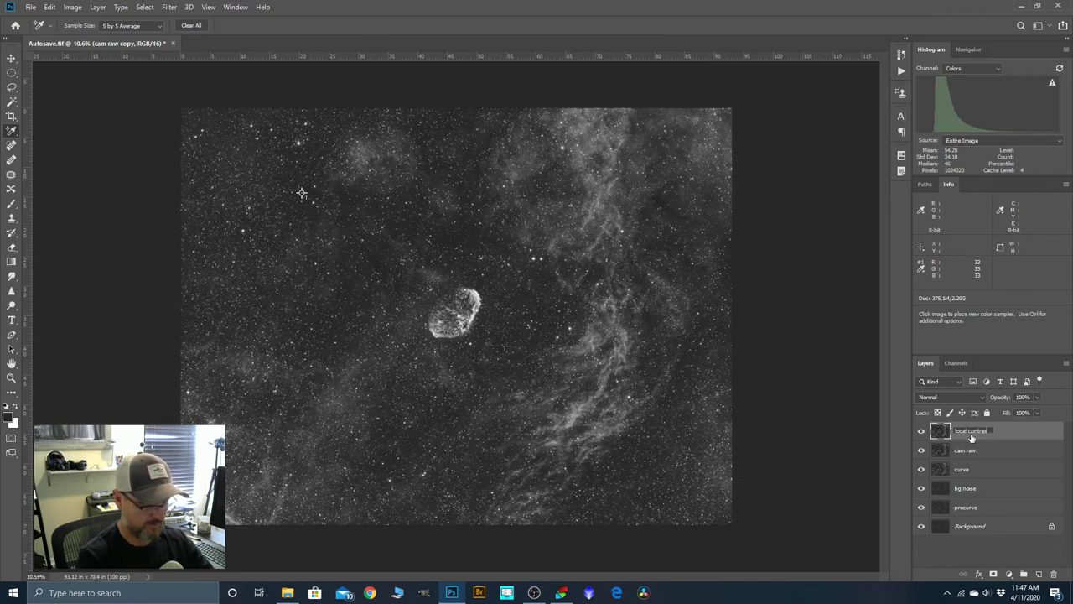
{"action": "type", "text": "local contrast"}
{"action": "key", "text": "Return"}
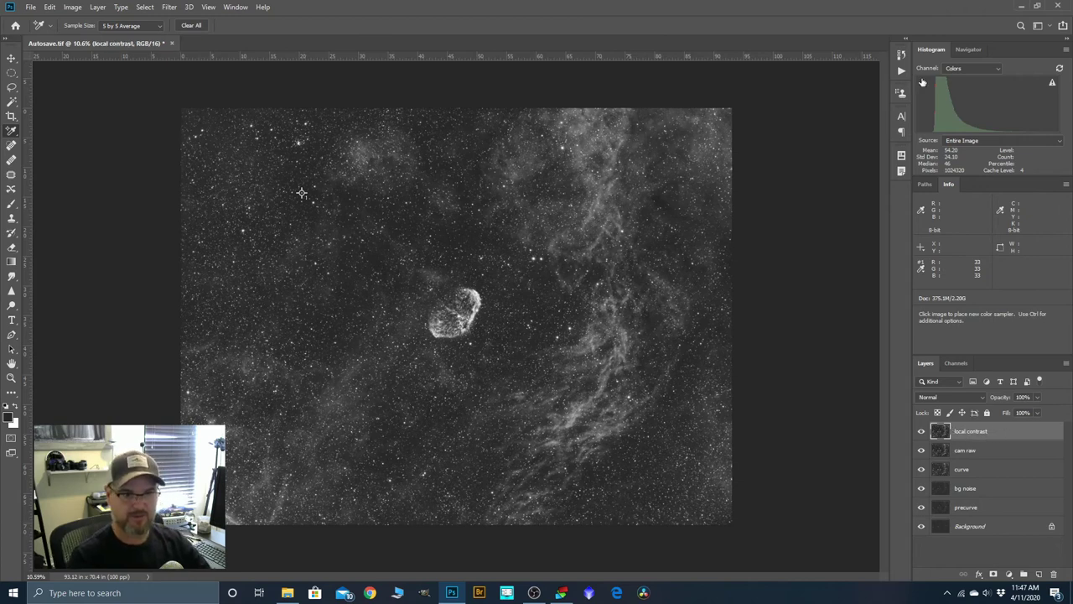
Run the Local Contrast Enhancement action on the local contrast layer and toggle its visibility to compare before and after.
{"action": "left_click", "coordinate": [901, 73]}
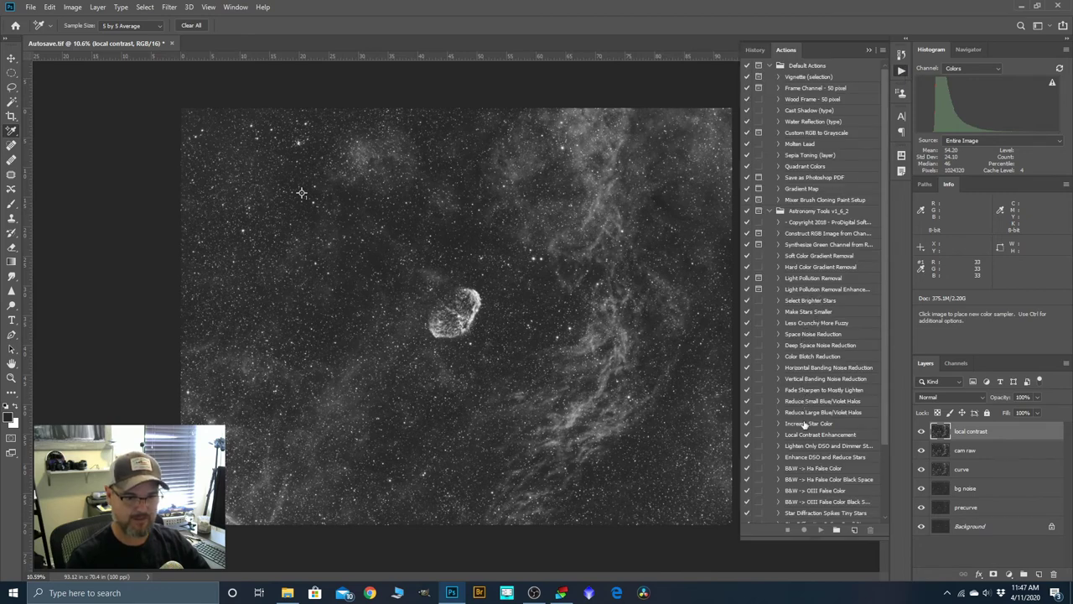
{"action": "left_click", "coordinate": [802, 434]}
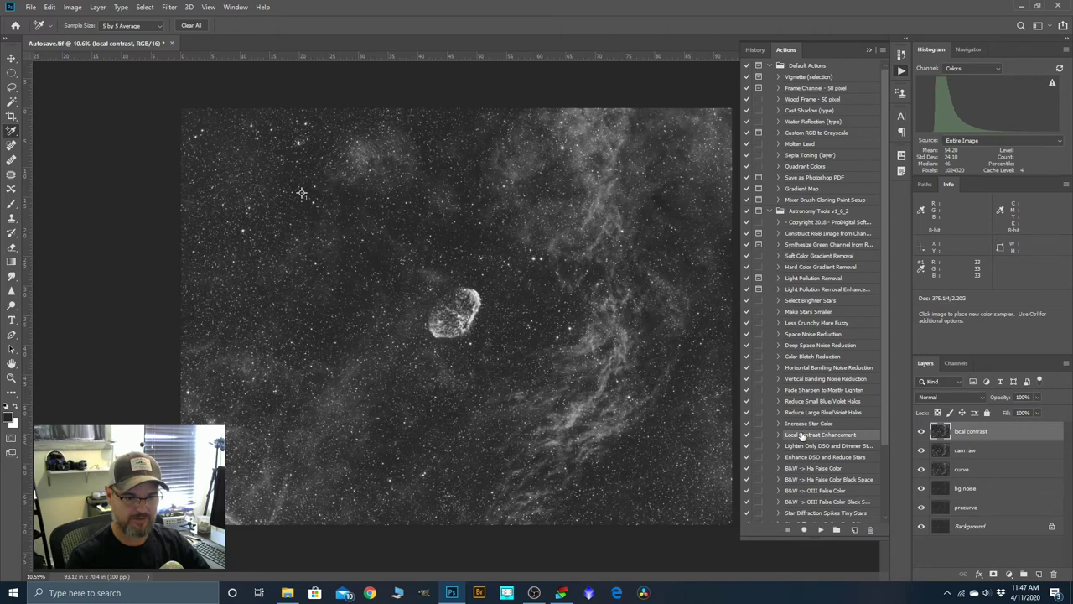
{"action": "left_click", "coordinate": [821, 530]}
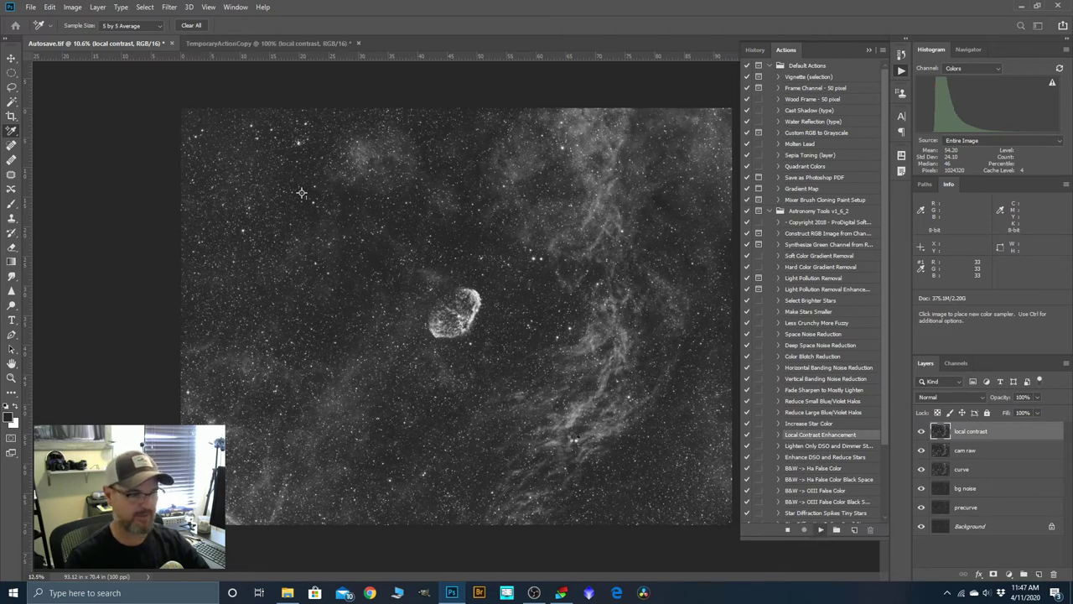
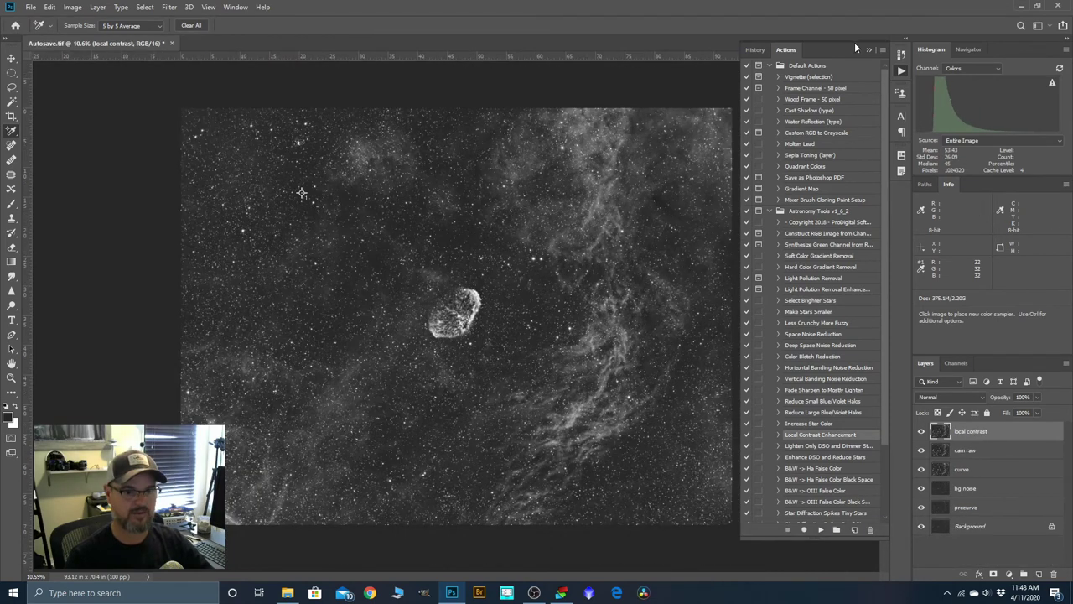
{"action": "left_click", "coordinate": [866, 51]}
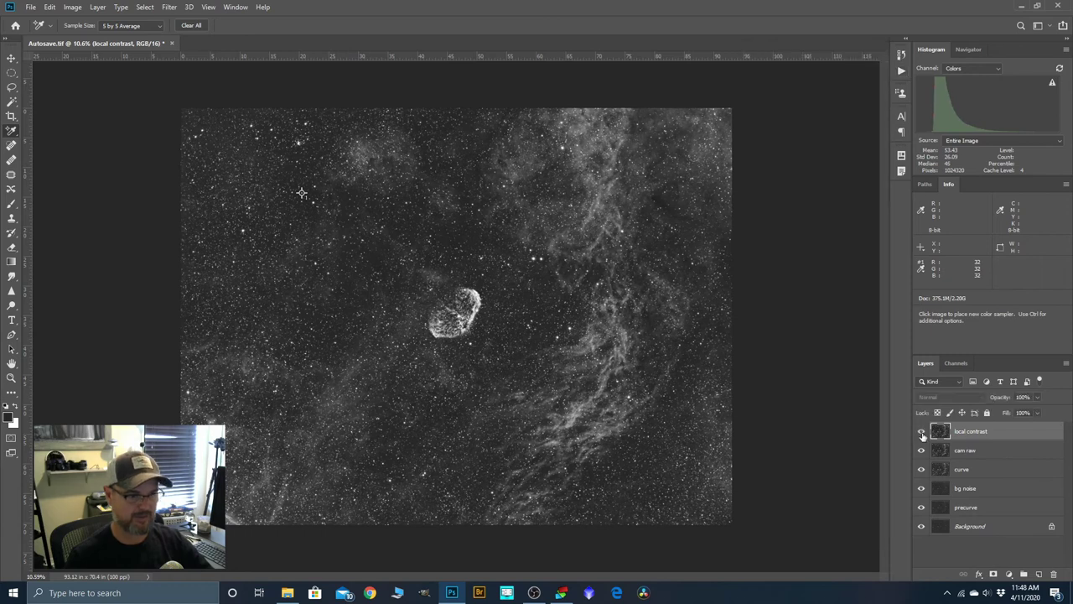
{"action": "left_click", "coordinate": [922, 431]}
{"action": "left_click", "coordinate": [921, 431]}
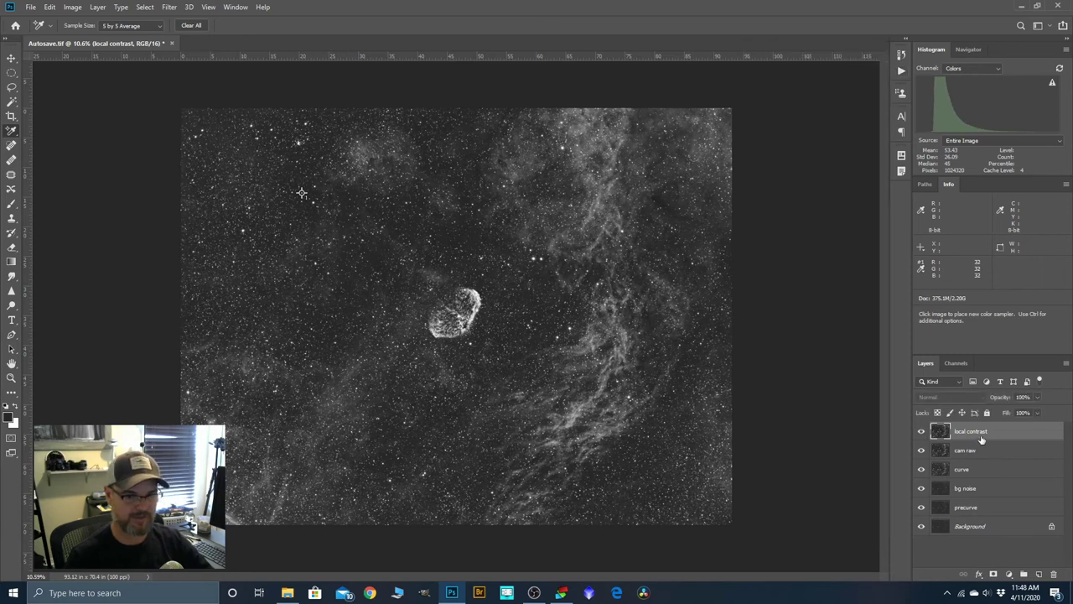
Reduce the local contrast layer's opacity to 42% and compare the image with and without it.
{"action": "left_click", "coordinate": [1038, 398]}
{"action": "left_click_drag", "start_coordinate": [1038, 412], "coordinate": [1034, 415]}
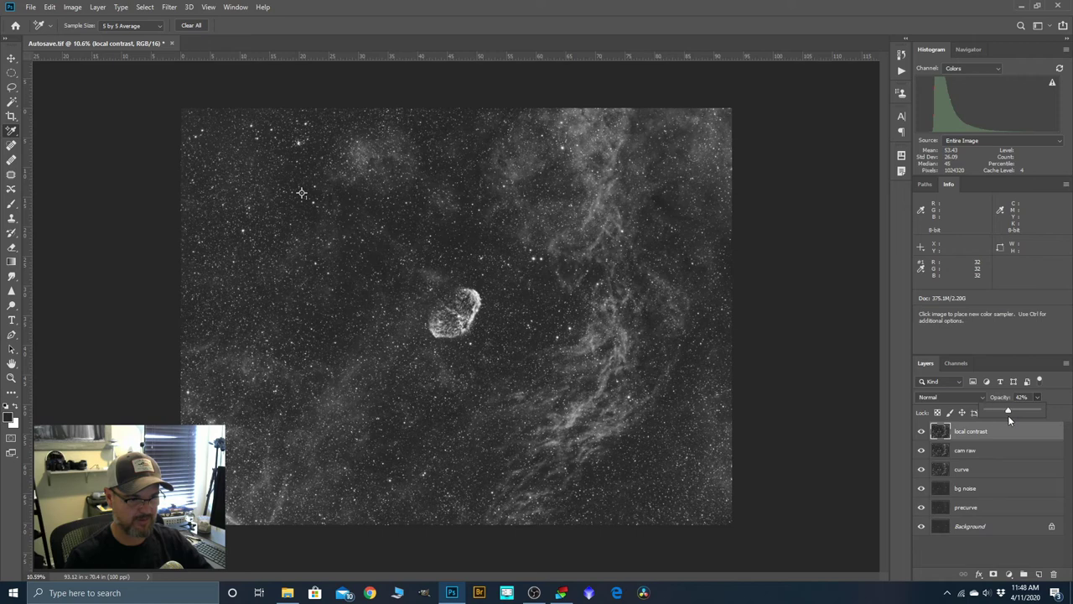
{"action": "left_click", "coordinate": [921, 431]}
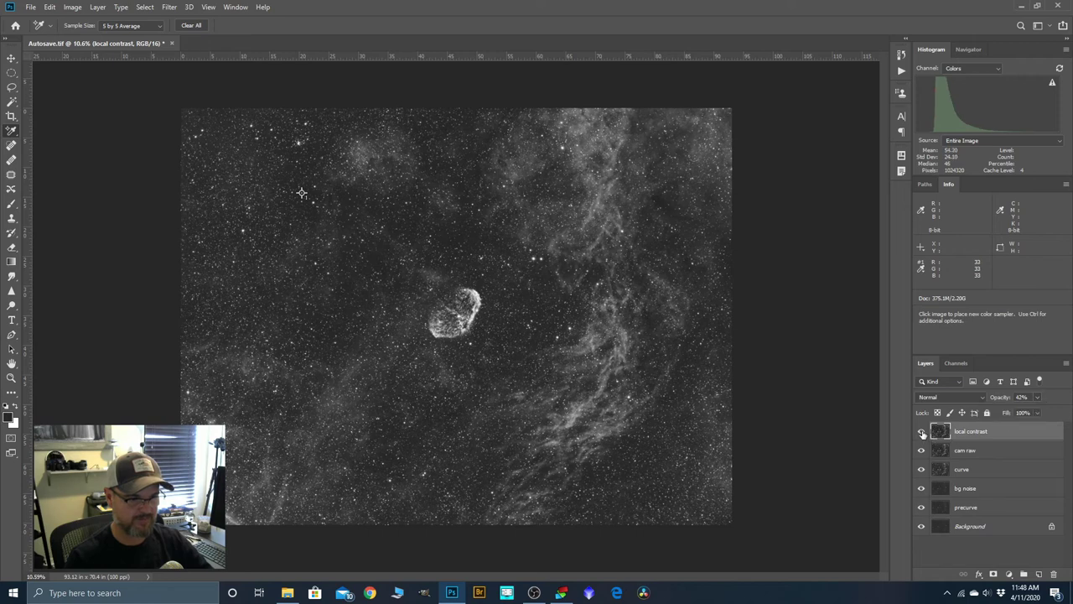
{"action": "left_click", "coordinate": [922, 431]}
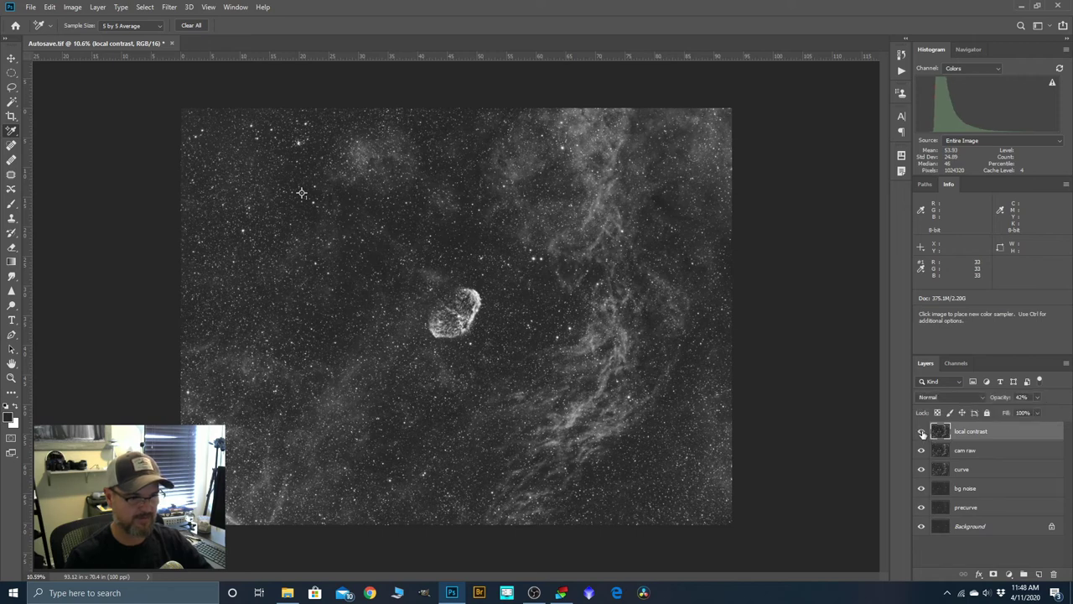
Save the layered image as a TIFF named "4-11-20 ha process 1" in the parent folder 4-11-20 360_1x1_-20, with ZIP image compression.
{"action": "left_click", "coordinate": [30, 8]}
{"action": "left_click", "coordinate": [46, 131]}
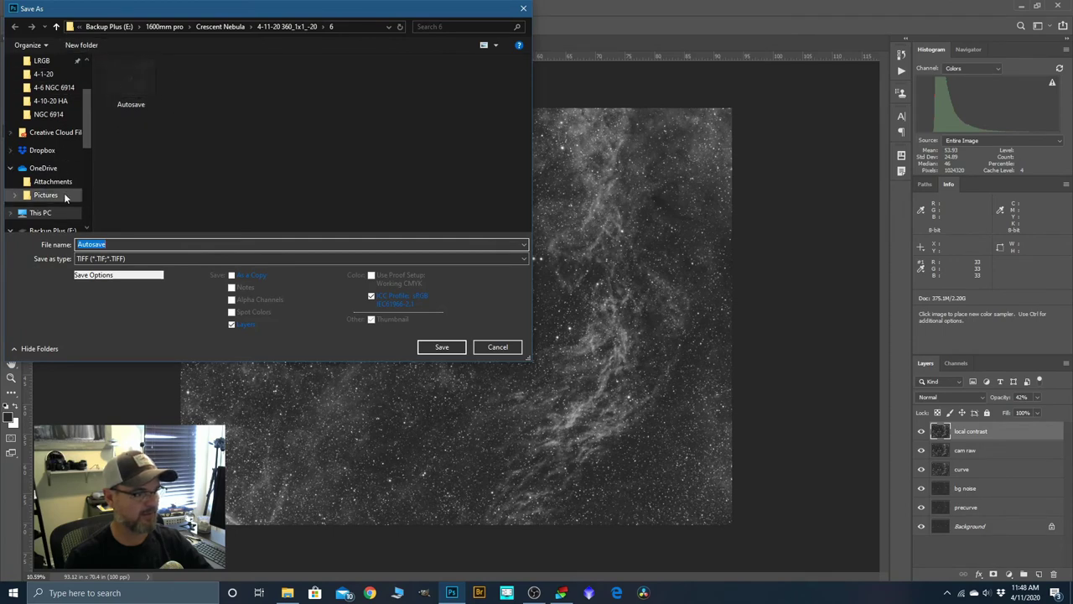
{"action": "left_click", "coordinate": [57, 27]}
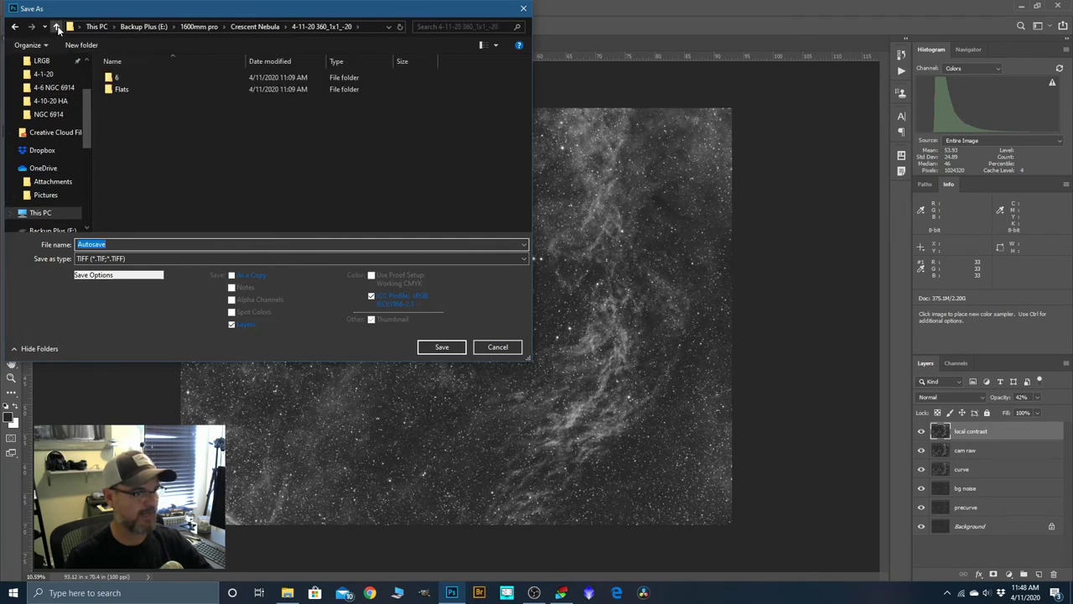
{"action": "left_click", "coordinate": [137, 244]}
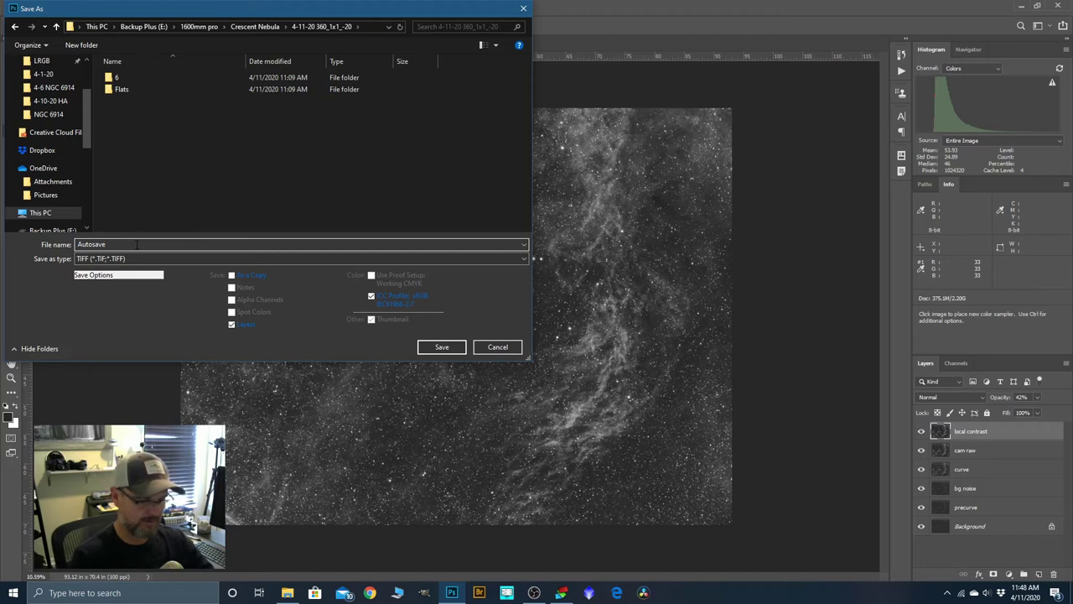
{"action": "key", "text": "BackSpace"}
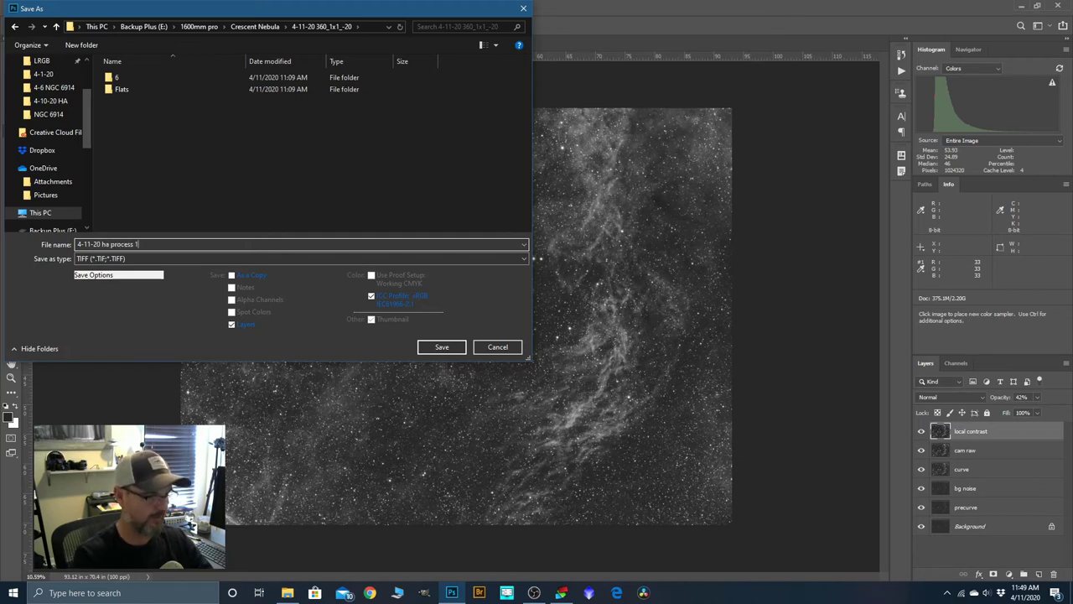
{"action": "left_click", "coordinate": [427, 345]}
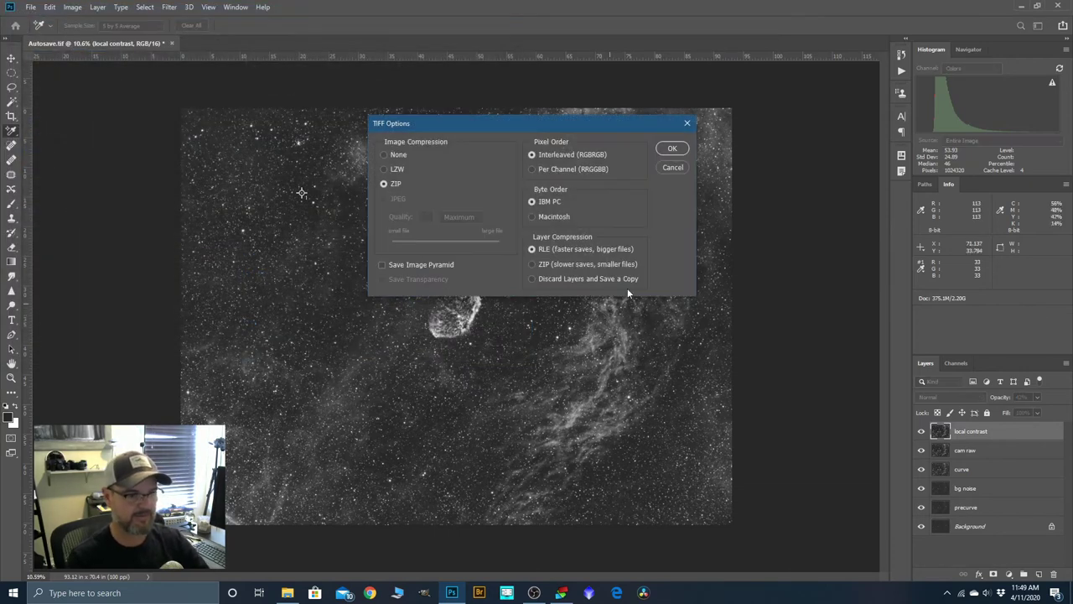
{"action": "left_click", "coordinate": [673, 150]}
{"action": "left_click", "coordinate": [484, 222]}
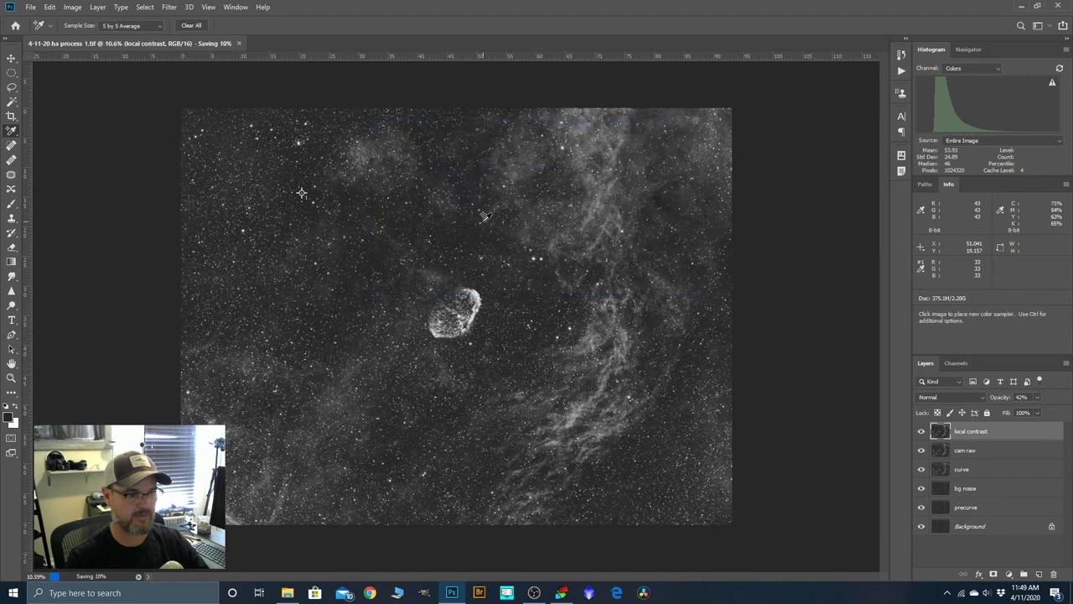
Flatten the image and duplicate the resulting Background layer.
{"action": "left_click", "coordinate": [97, 7]}
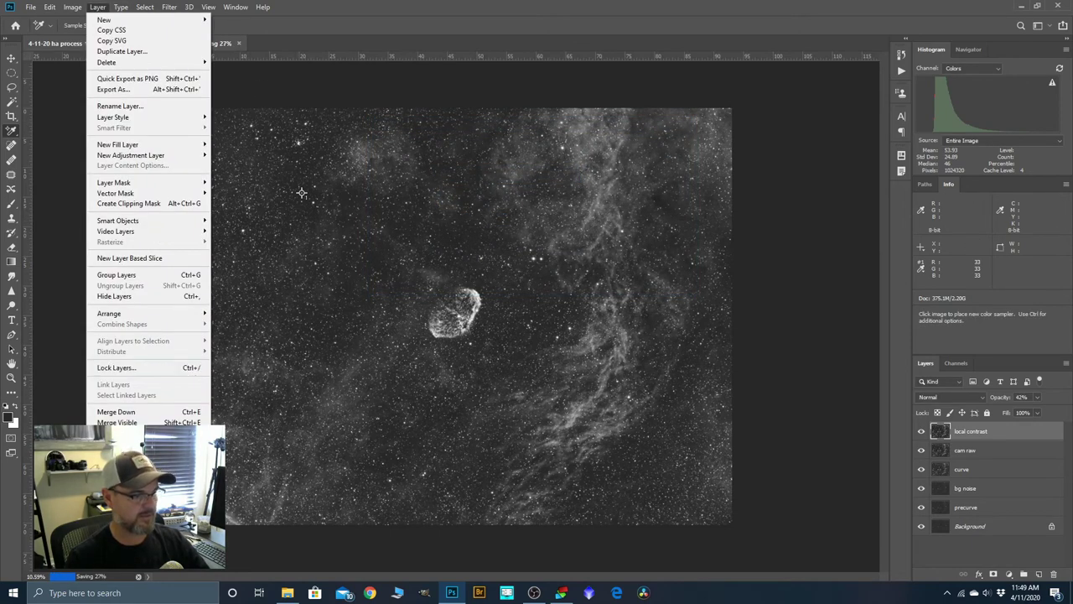
{"action": "left_click", "coordinate": [117, 433]}
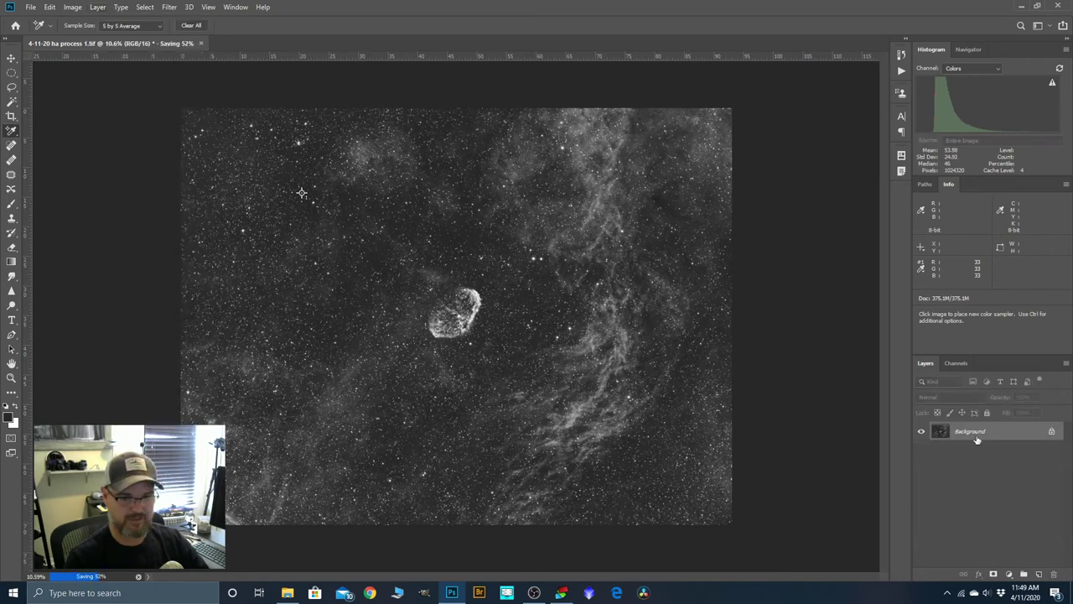
{"action": "left_click_drag", "start_coordinate": [963, 439], "coordinate": [1038, 571]}
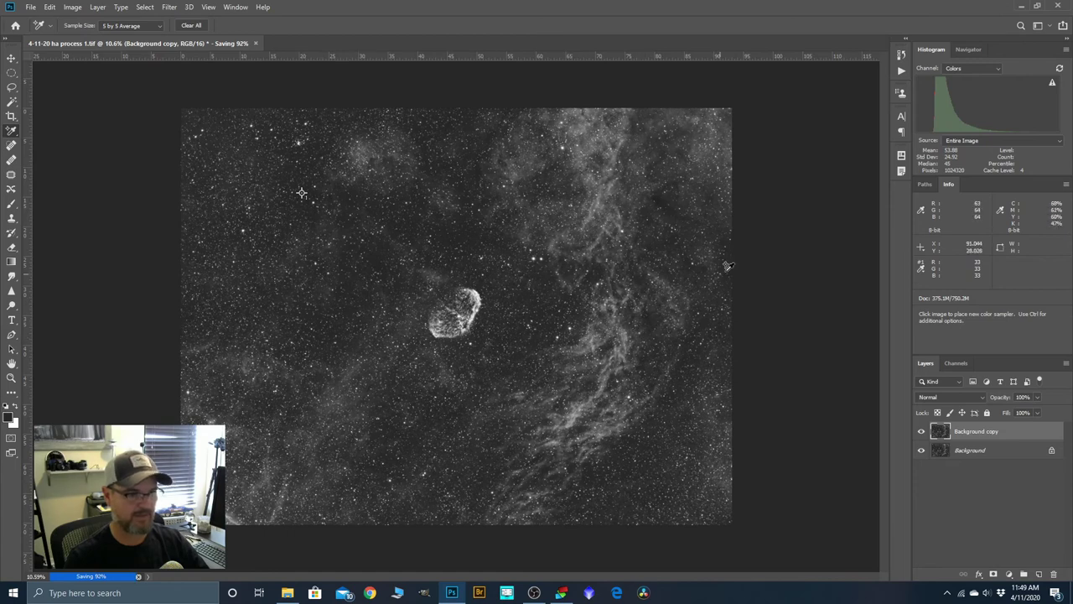
Run the Select Brighter Stars action on the Background copy layer.
{"action": "left_click", "coordinate": [903, 73]}
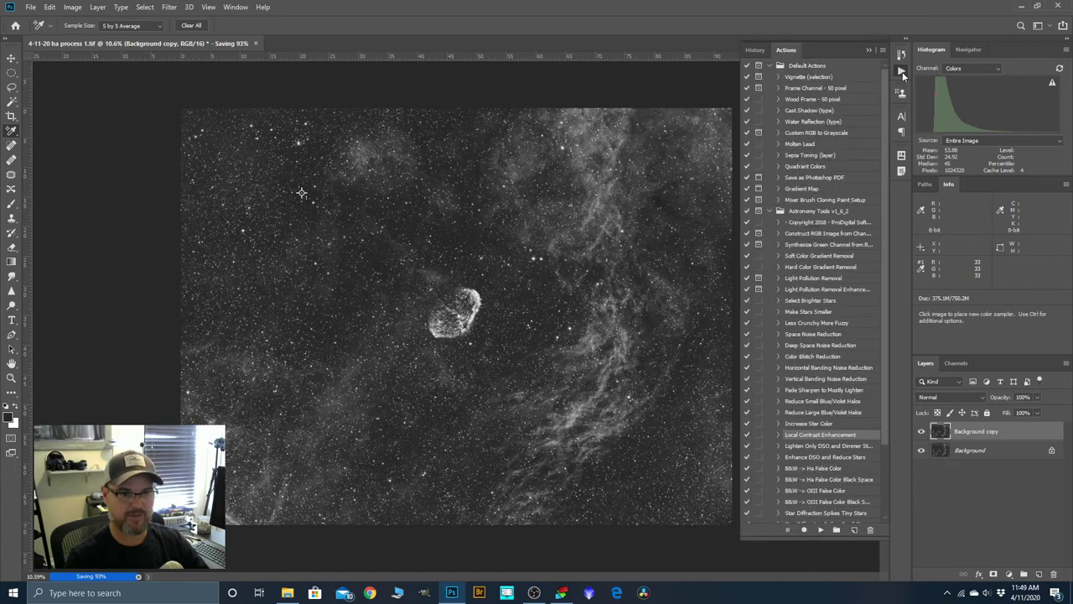
{"action": "left_click", "coordinate": [823, 304]}
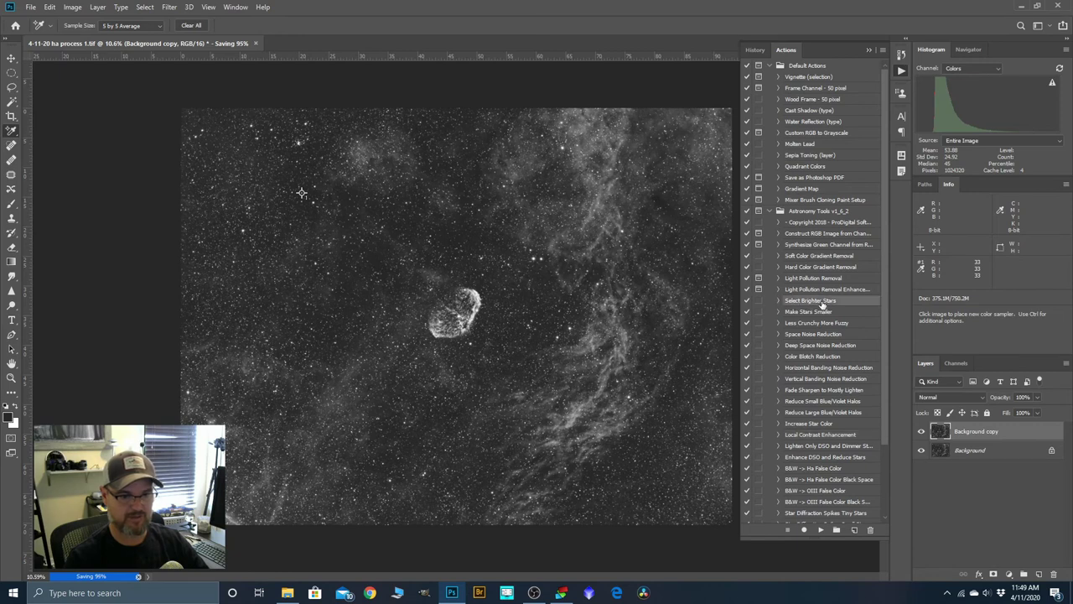
{"action": "left_click", "coordinate": [821, 529]}
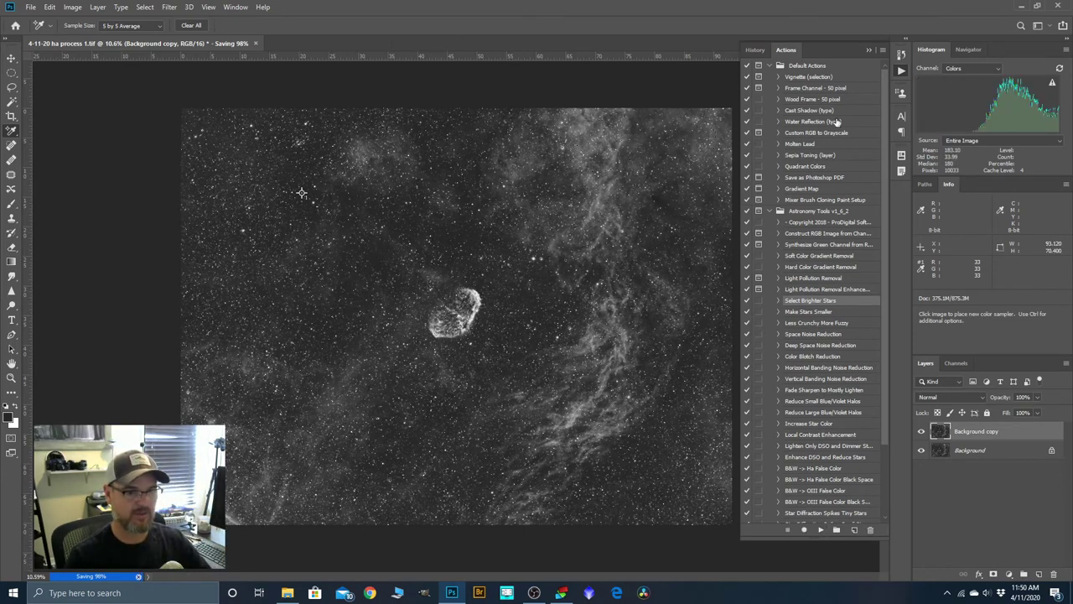
{"action": "left_click", "coordinate": [871, 51]}
Check the star selection up close and expand it by 3 pixels.
{"action": "key", "text": "ctrl+plus"}
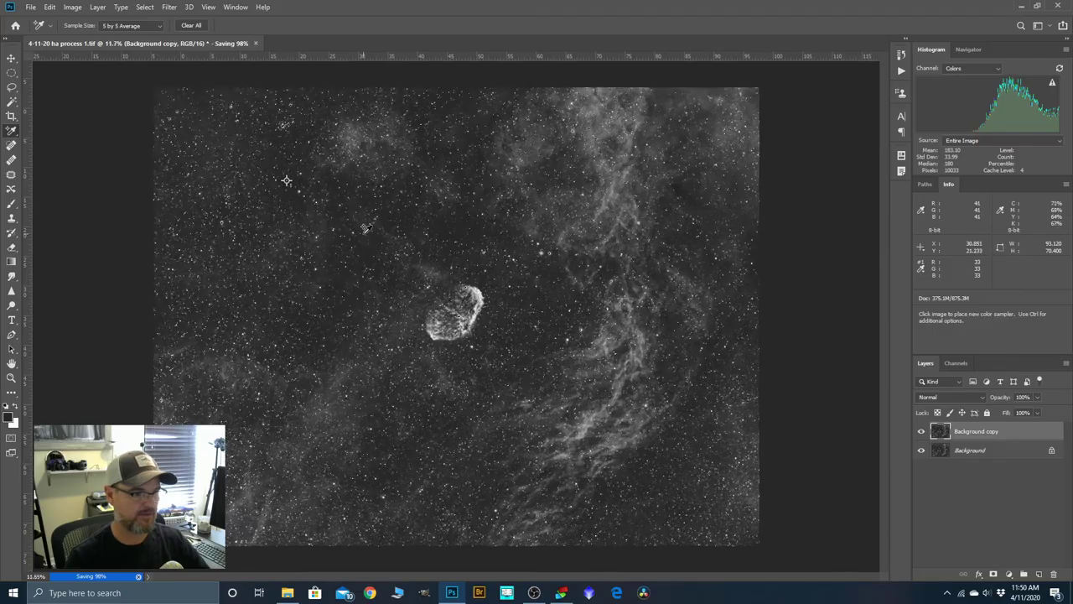
{"action": "scroll", "coordinate": [402, 241], "scroll_direction": "up", "scroll_amount": 5}
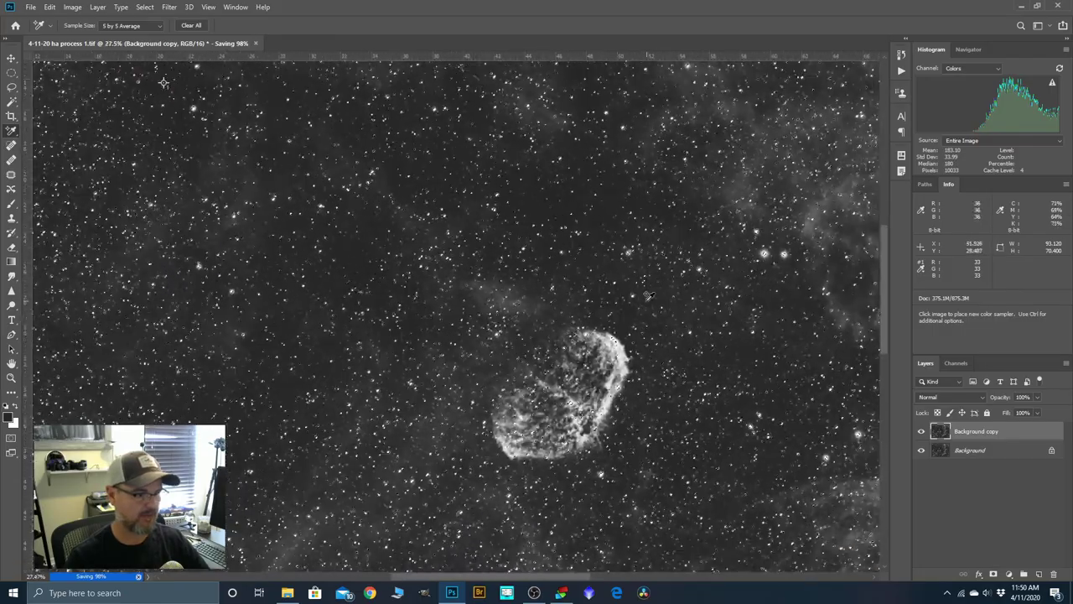
{"action": "scroll", "coordinate": [193, 237], "scroll_direction": "up", "scroll_amount": 5}
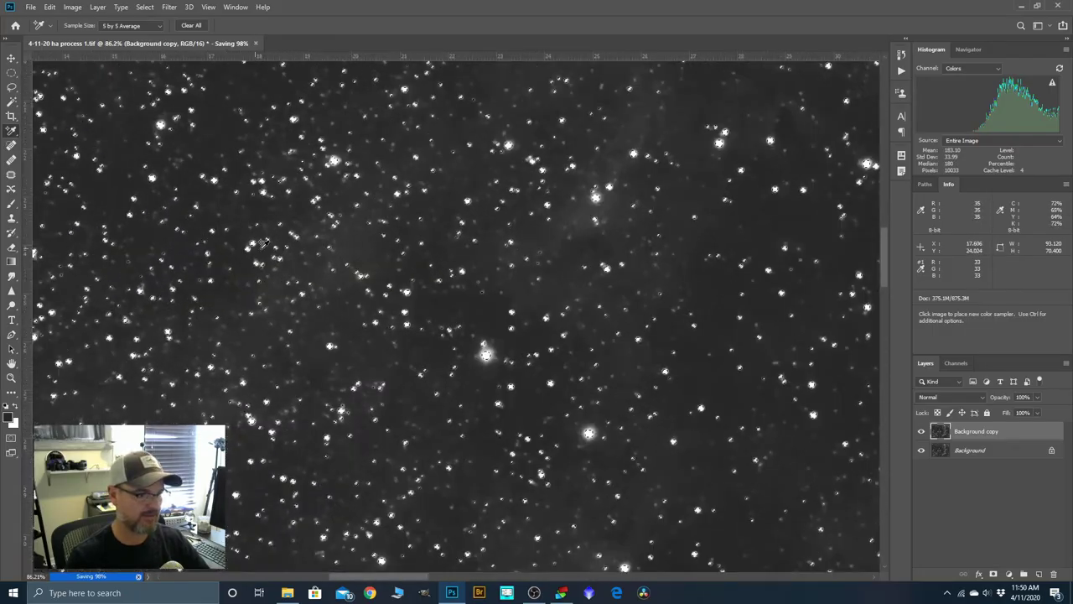
{"action": "scroll", "coordinate": [262, 243], "scroll_direction": "up", "scroll_amount": 3}
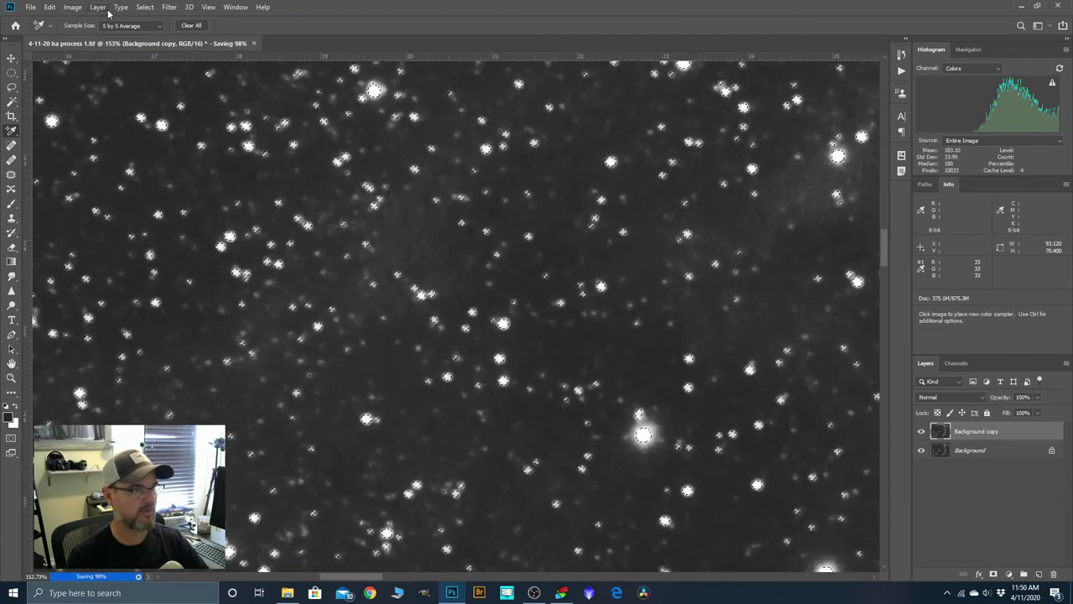
{"action": "left_click", "coordinate": [144, 8]}
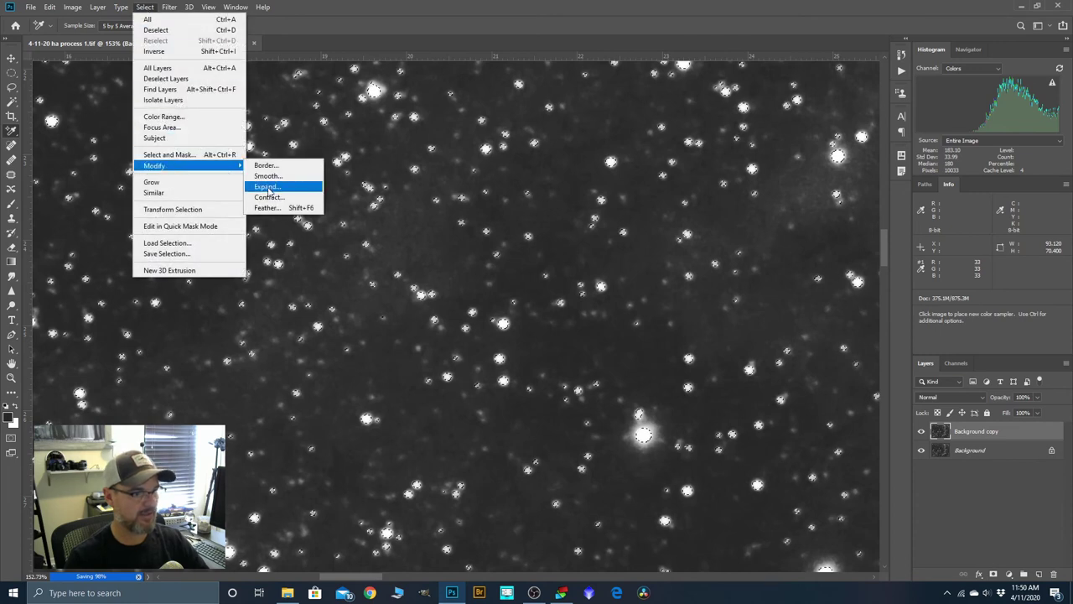
{"action": "left_click", "coordinate": [268, 189]}
{"action": "type", "text": "3"}
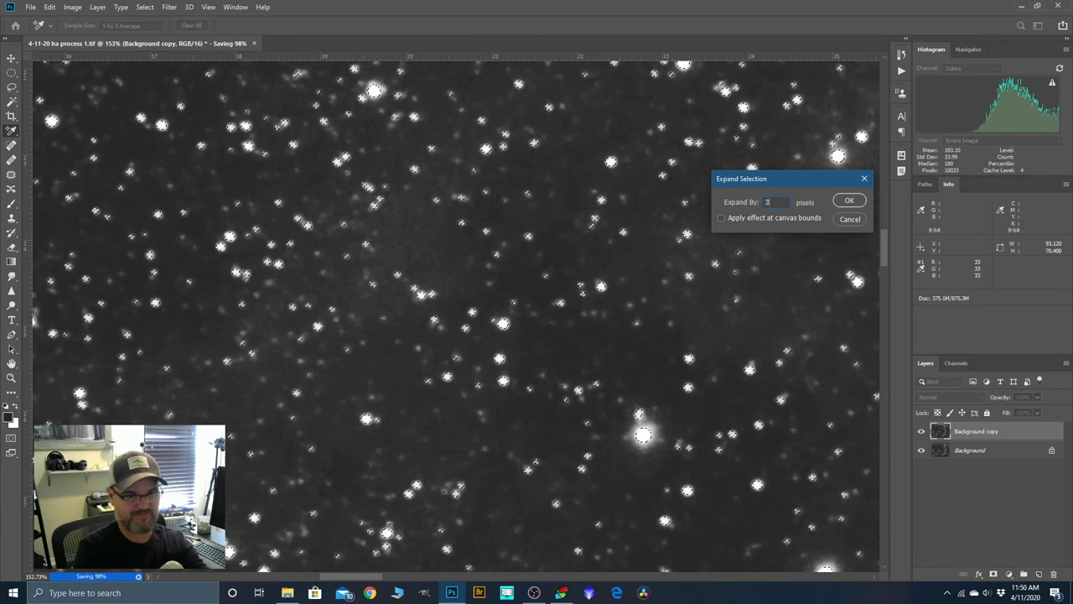
{"action": "left_click", "coordinate": [855, 204]}
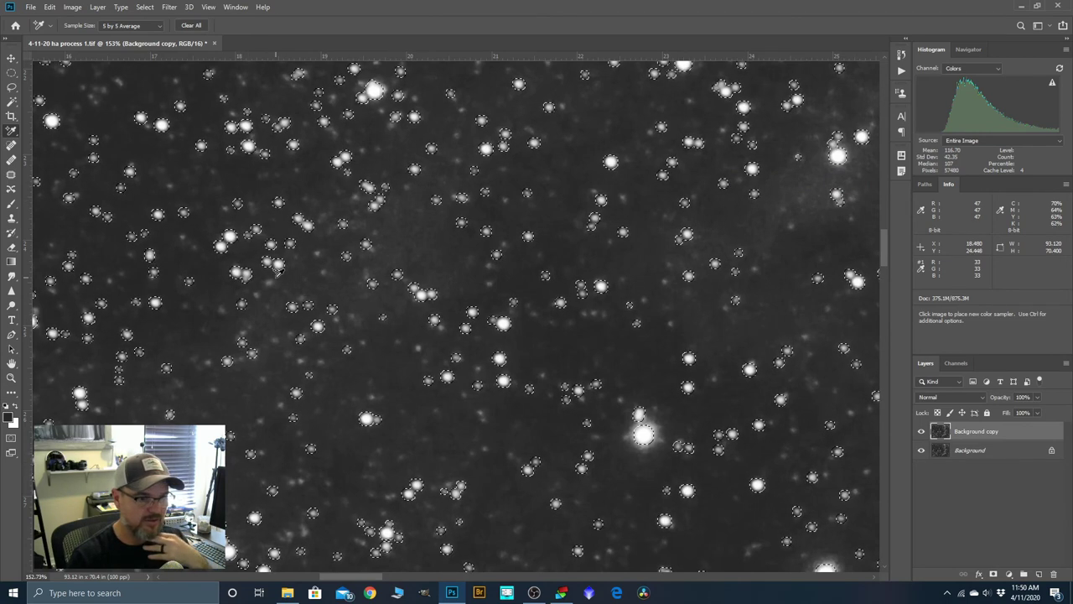
Feather the star selection by 2 pixels.
{"action": "left_click", "coordinate": [144, 8]}
{"action": "mouse_move", "coordinate": [159, 166]}
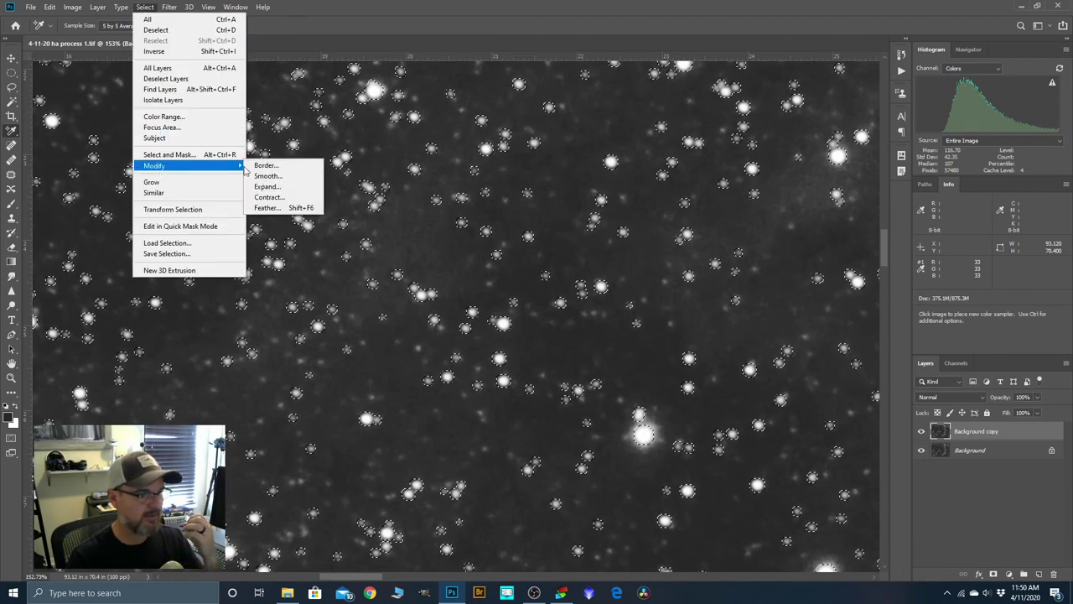
{"action": "left_click", "coordinate": [293, 214]}
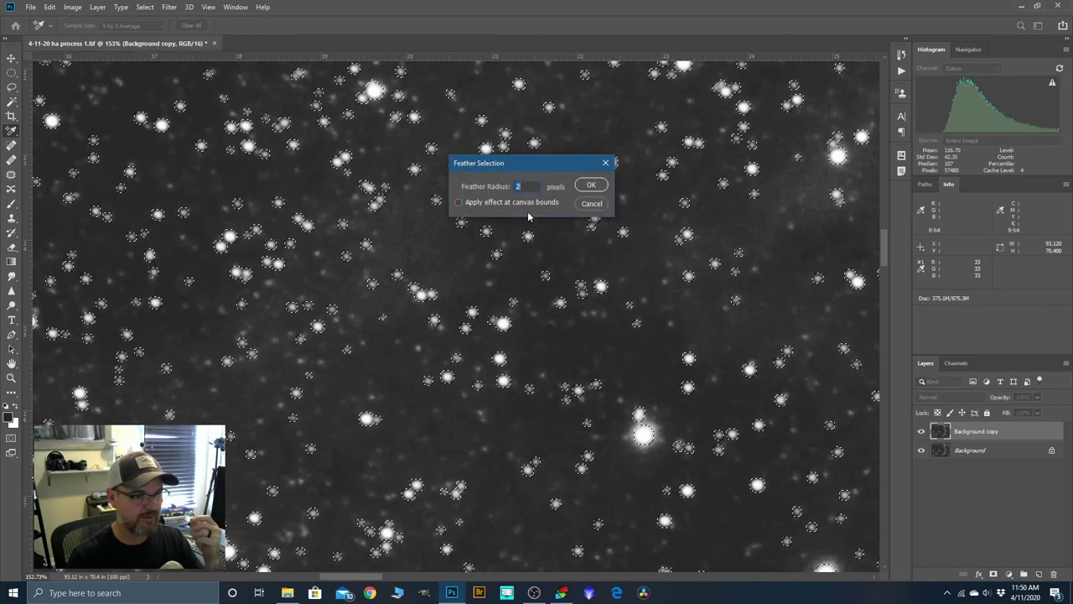
{"action": "left_click", "coordinate": [592, 186]}
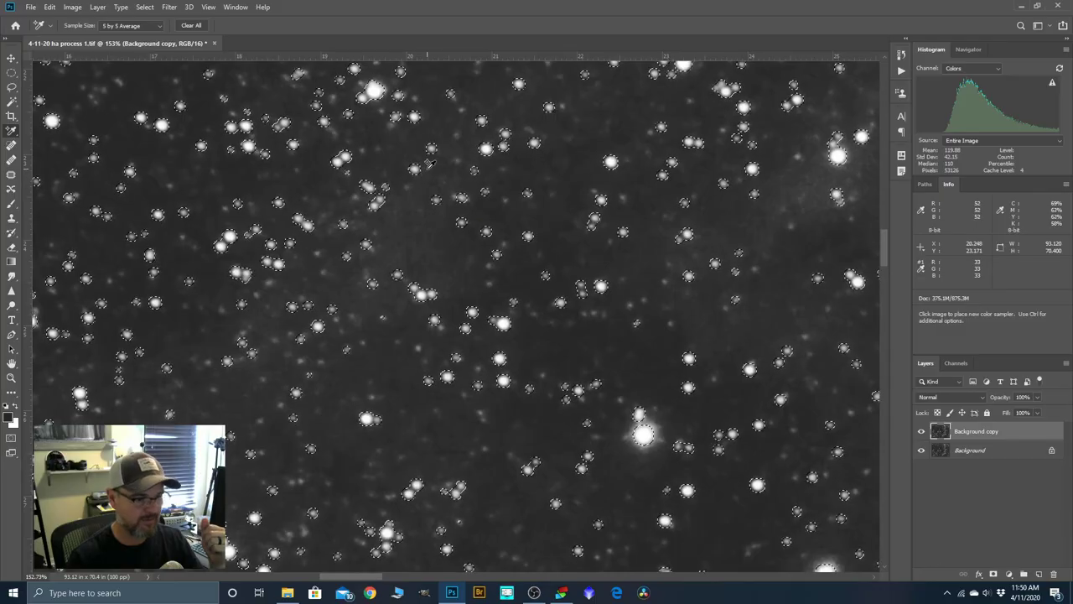
Apply the Minimum filter to the selected stars with radius 2.0 pixels and Roundness preserved, and compare the image with and without it.
{"action": "scroll", "coordinate": [429, 163], "scroll_direction": "down", "scroll_amount": 8}
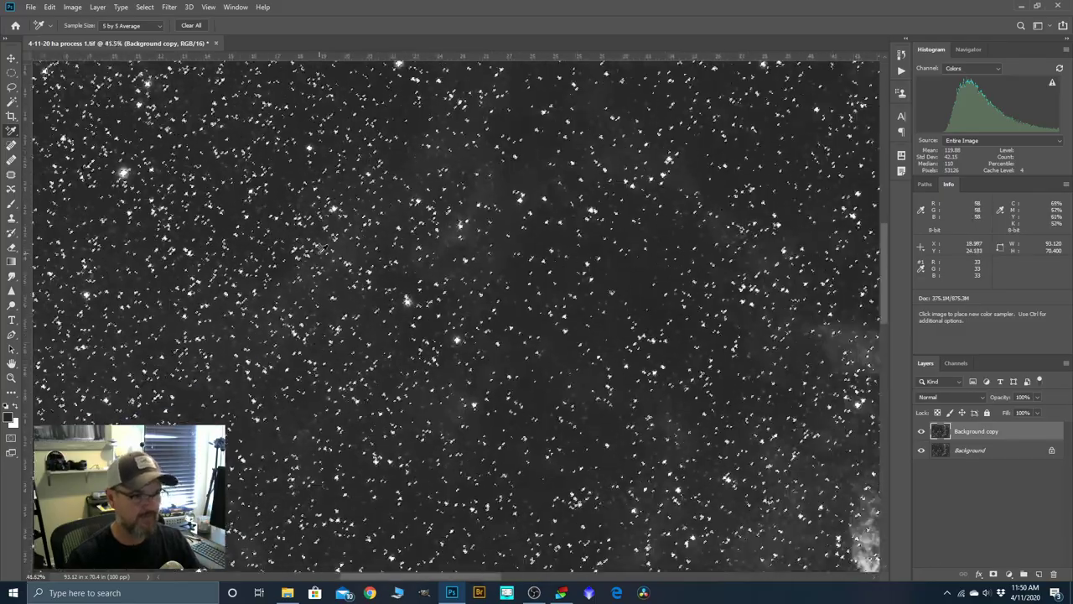
{"action": "scroll", "coordinate": [368, 134], "scroll_direction": "down", "scroll_amount": 3}
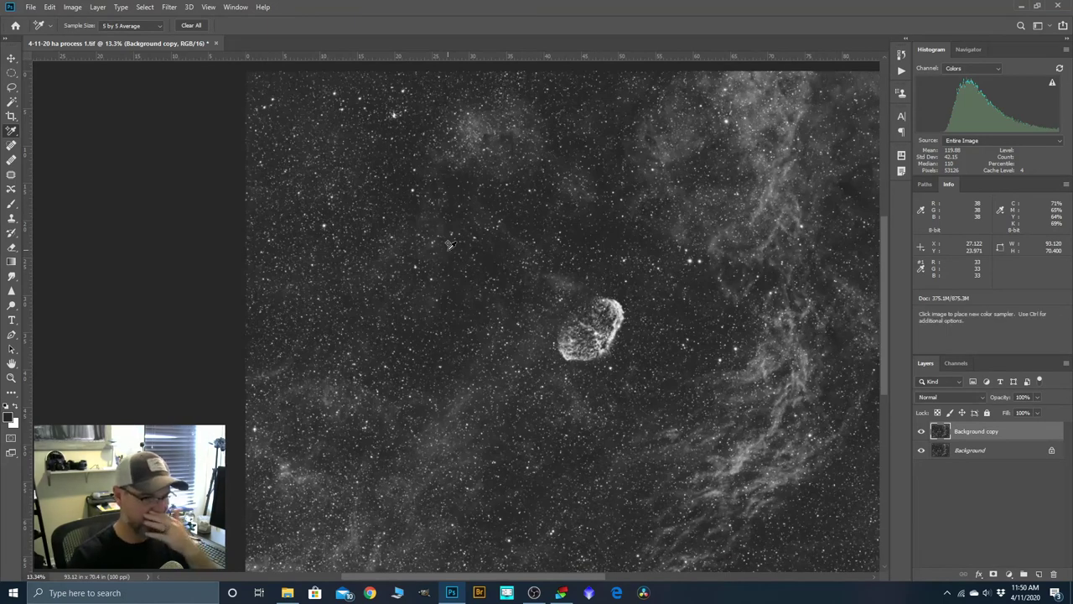
{"action": "scroll", "coordinate": [314, 248], "scroll_direction": "down", "scroll_amount": 1}
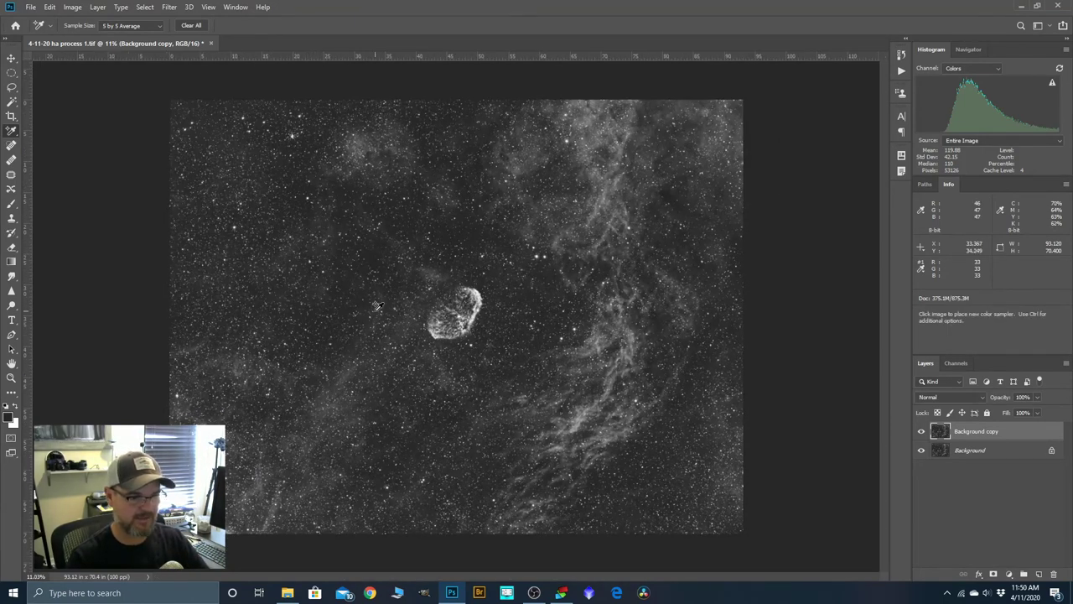
{"action": "left_click", "coordinate": [171, 7]}
{"action": "mouse_move", "coordinate": [209, 231]}
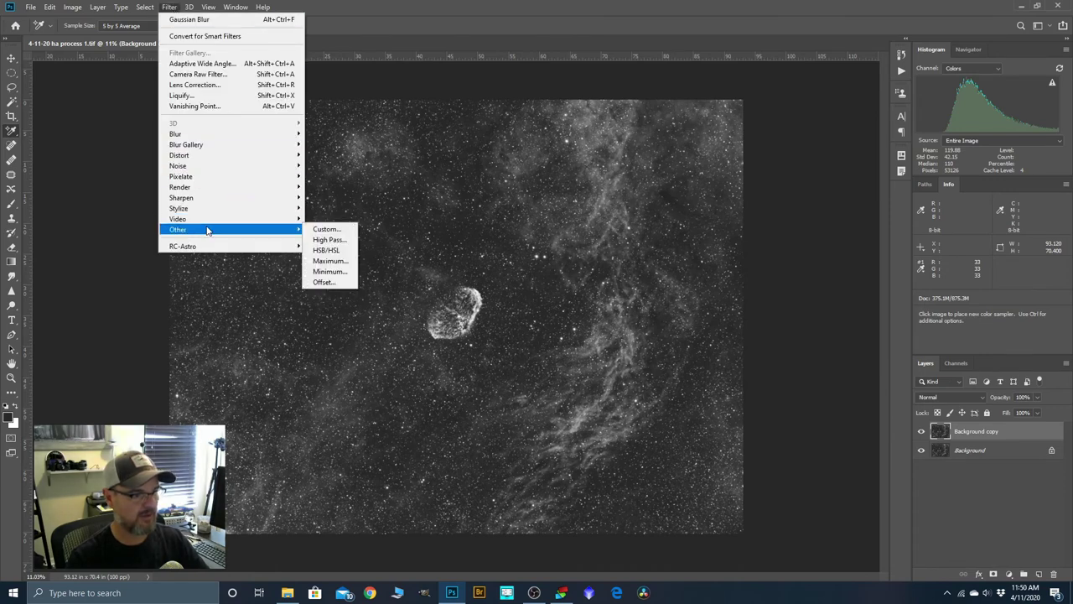
{"action": "left_click", "coordinate": [331, 271]}
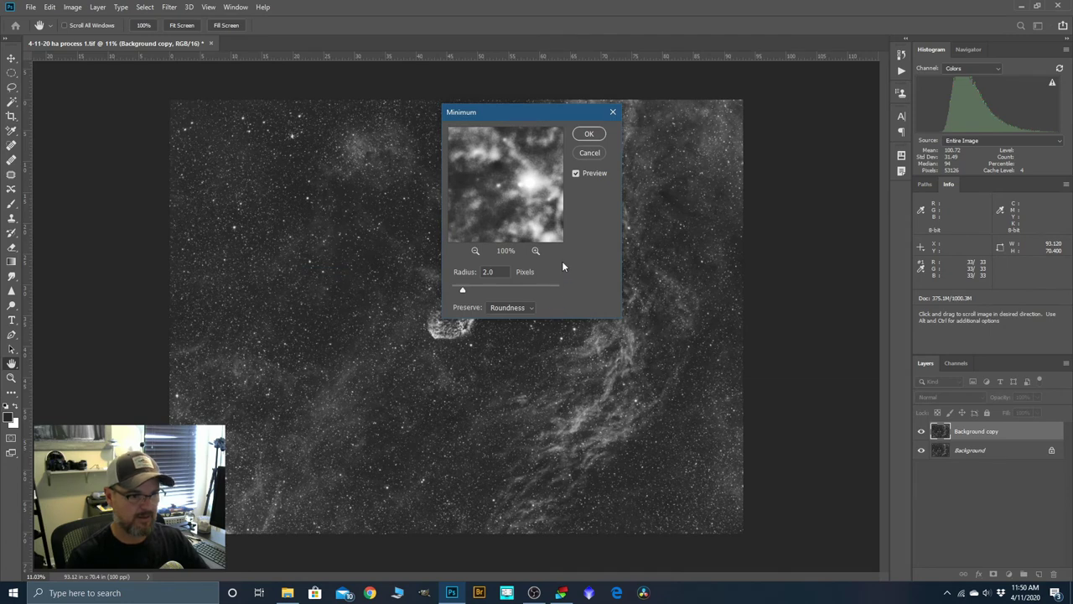
{"action": "left_click", "coordinate": [589, 135]}
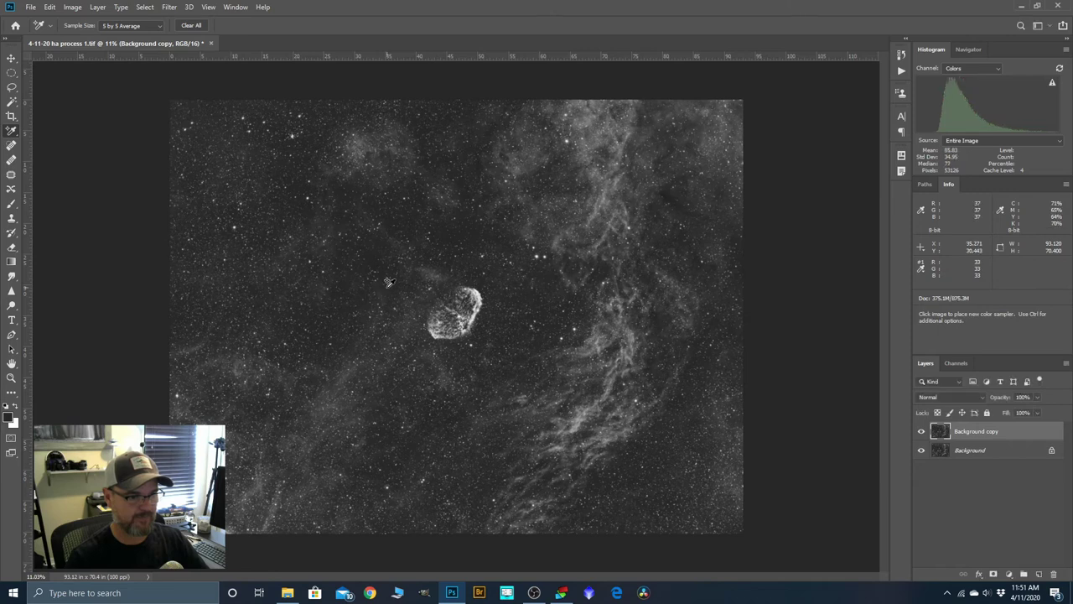
{"action": "left_click", "coordinate": [921, 432]}
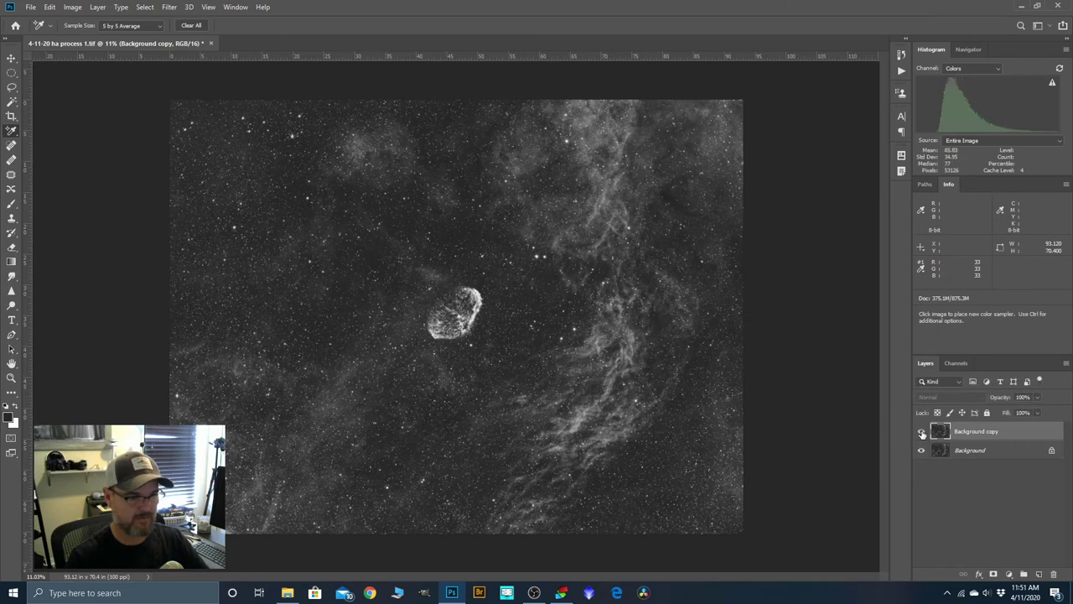
{"action": "left_click", "coordinate": [922, 432]}
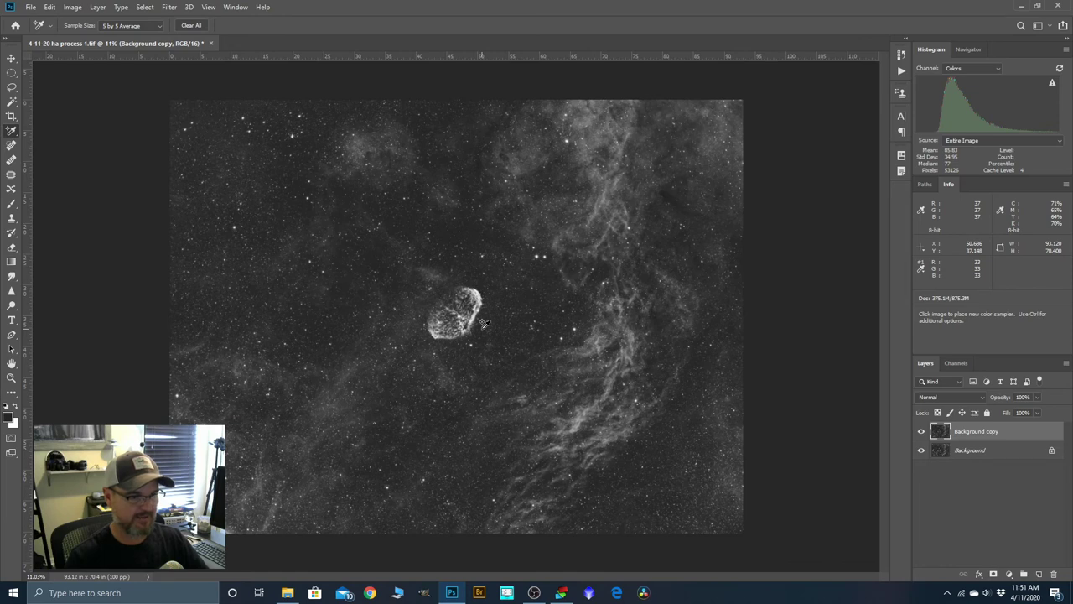
{"action": "left_click", "coordinate": [921, 432]}
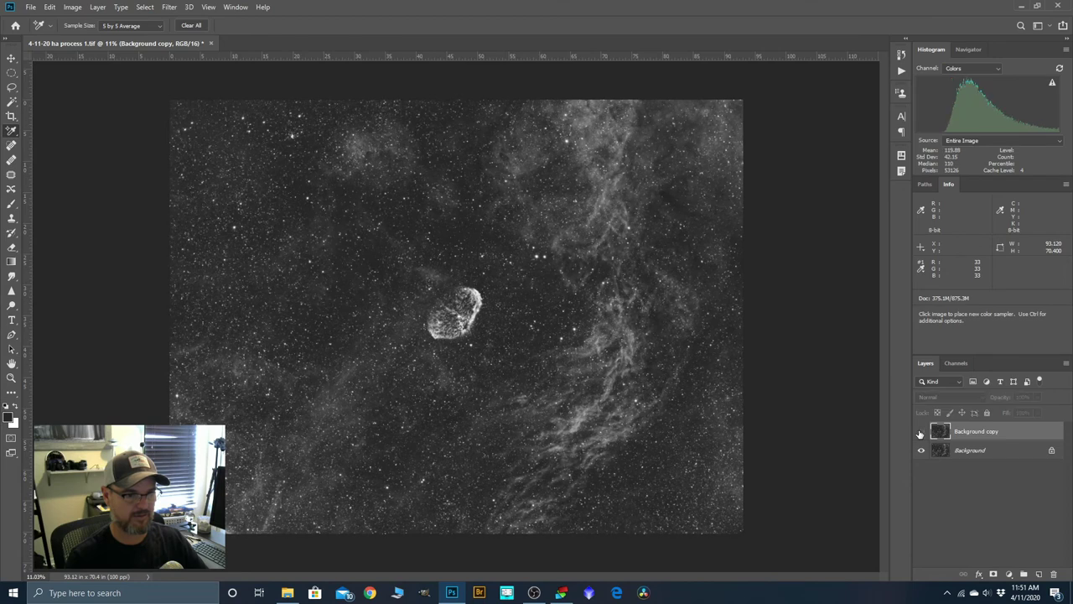
{"action": "left_click", "coordinate": [920, 432]}
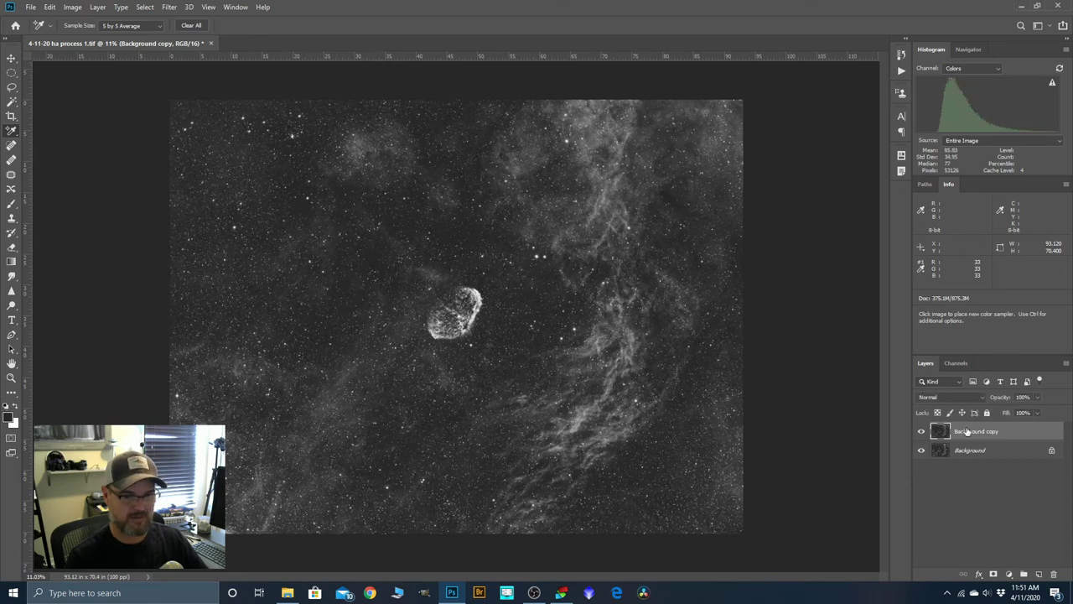
Merge the Background copy layer down and duplicate the merged Background.
{"action": "right_click", "coordinate": [969, 432]}
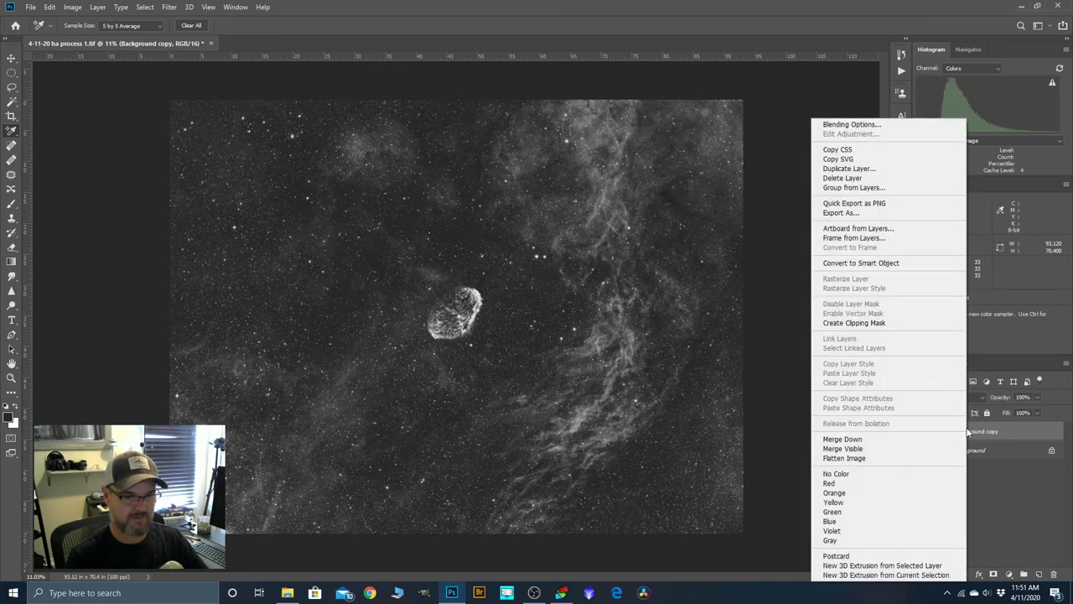
{"action": "left_click", "coordinate": [872, 442]}
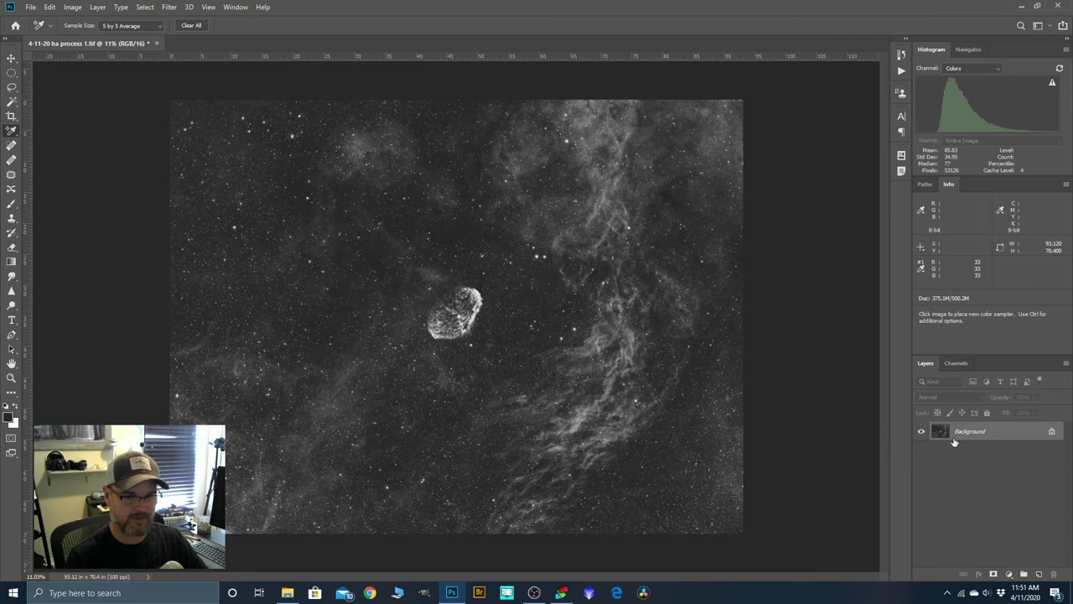
{"action": "left_click_drag", "start_coordinate": [963, 433], "coordinate": [1040, 573]}
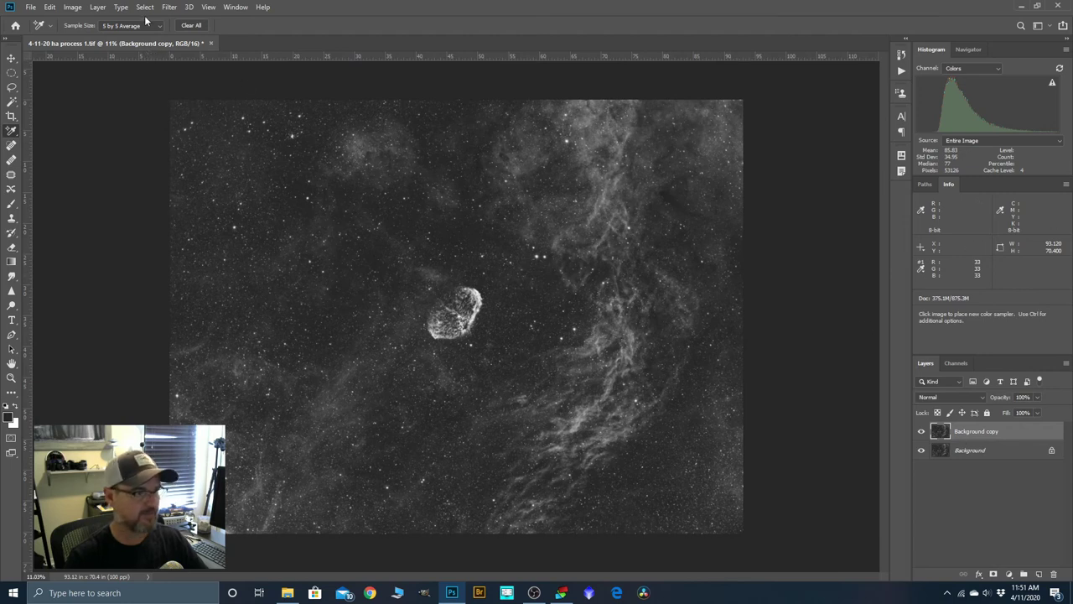
Apply Dust & Scratches to the selected stars on Background copy with radius 4 pixels and threshold 0, and compare before and after.
{"action": "left_click", "coordinate": [168, 8]}
{"action": "mouse_move", "coordinate": [205, 166]}
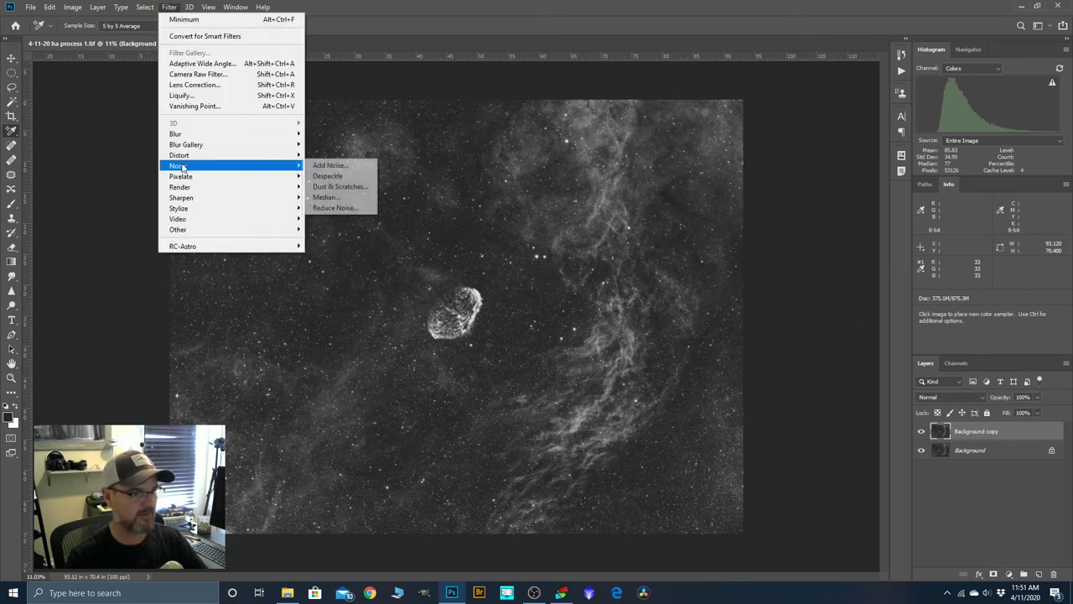
{"action": "left_click", "coordinate": [317, 187]}
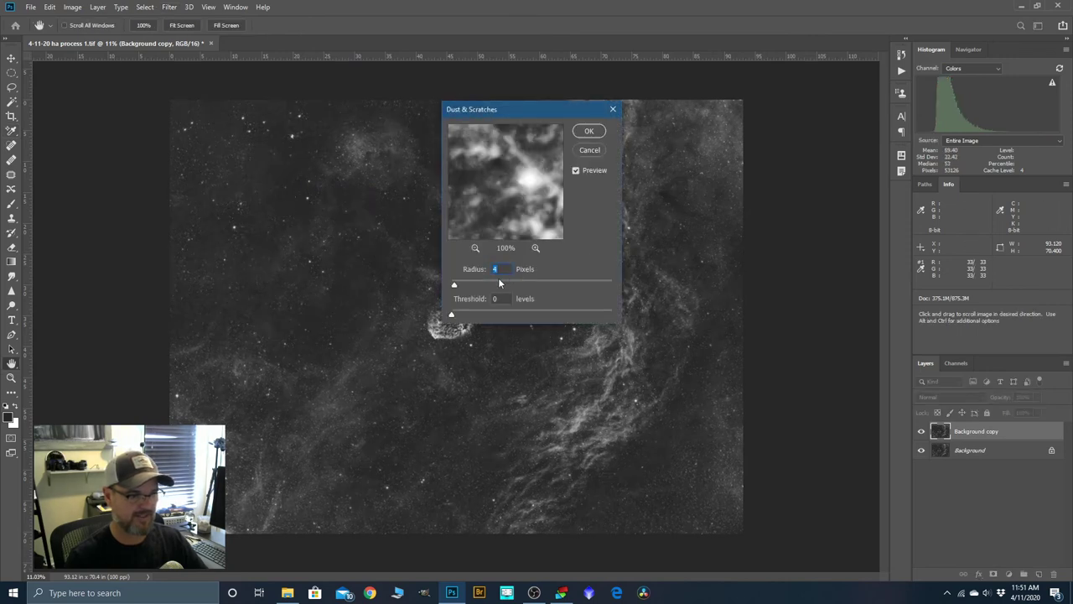
{"action": "left_click_drag", "start_coordinate": [541, 115], "coordinate": [733, 132]}
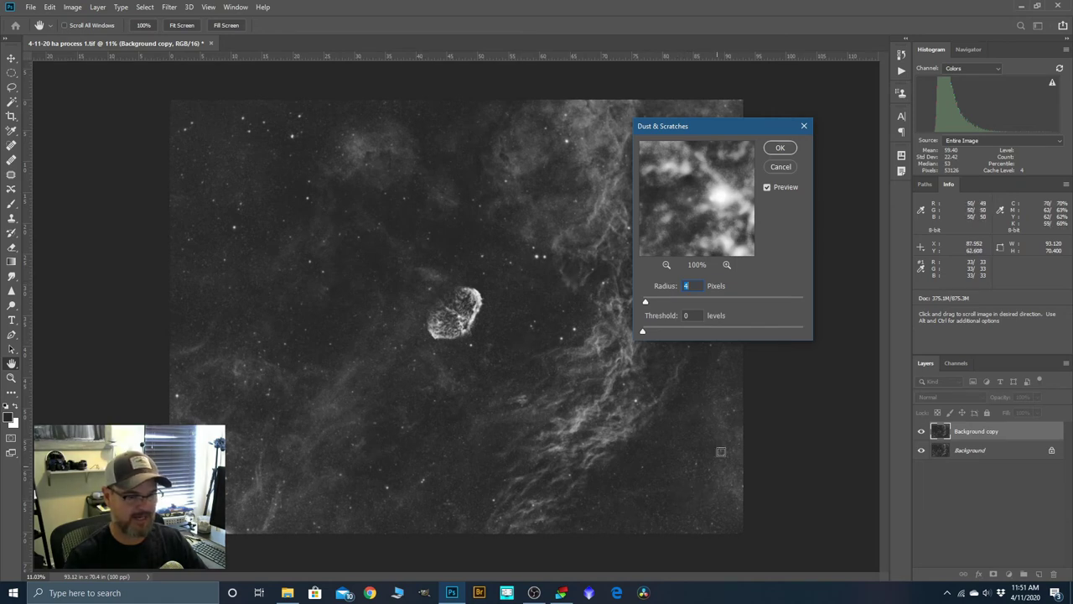
{"action": "left_click", "coordinate": [774, 154]}
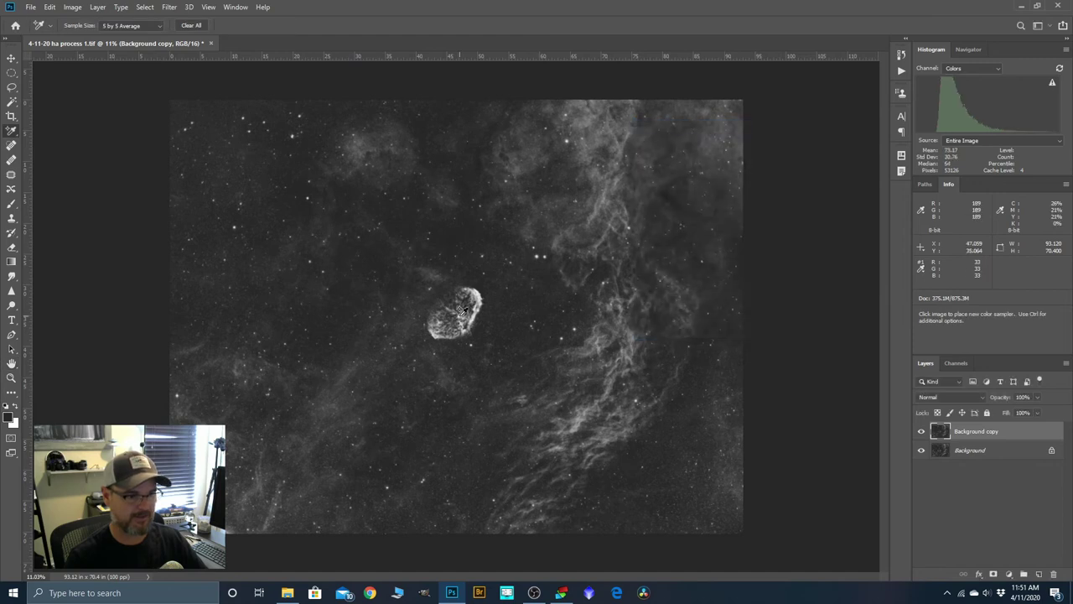
{"action": "left_click", "coordinate": [921, 432]}
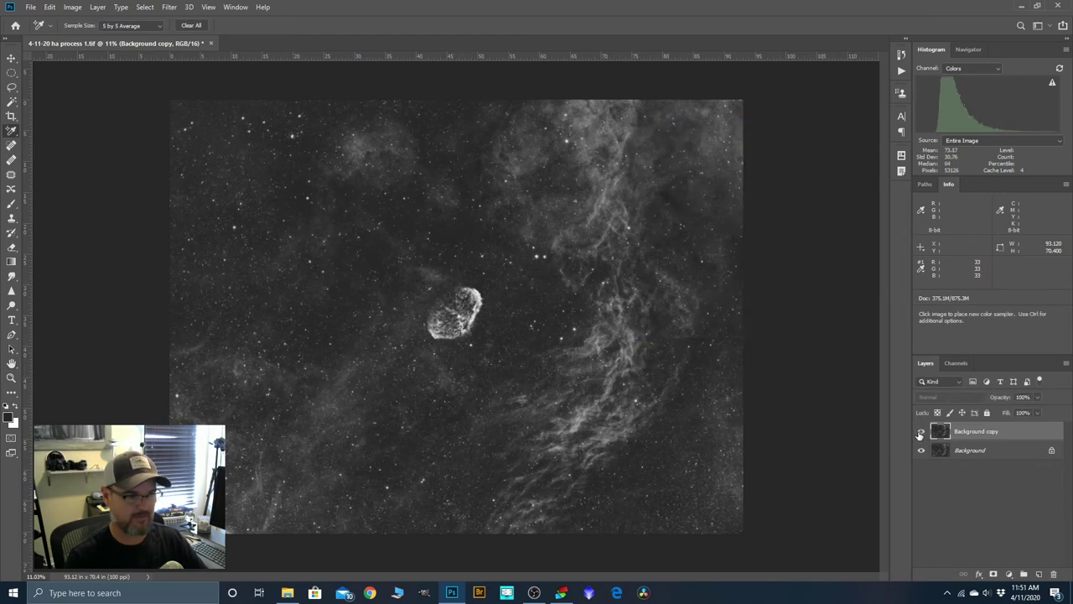
{"action": "left_click", "coordinate": [921, 432]}
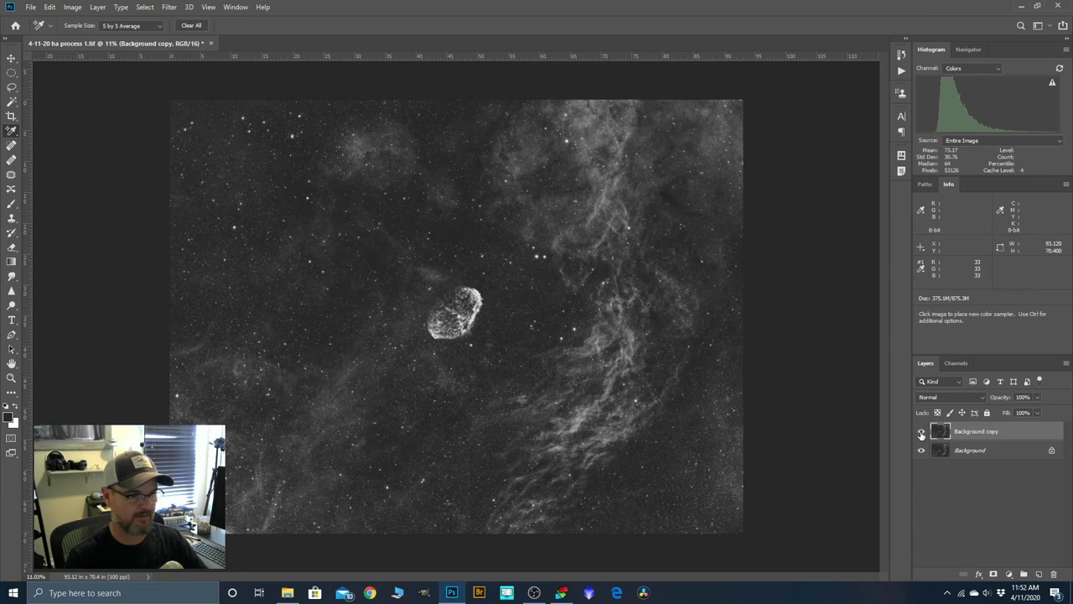
Set the Background copy layer's blend mode to Darken and compare the image with the layer hidden and shown.
{"action": "left_click", "coordinate": [983, 398]}
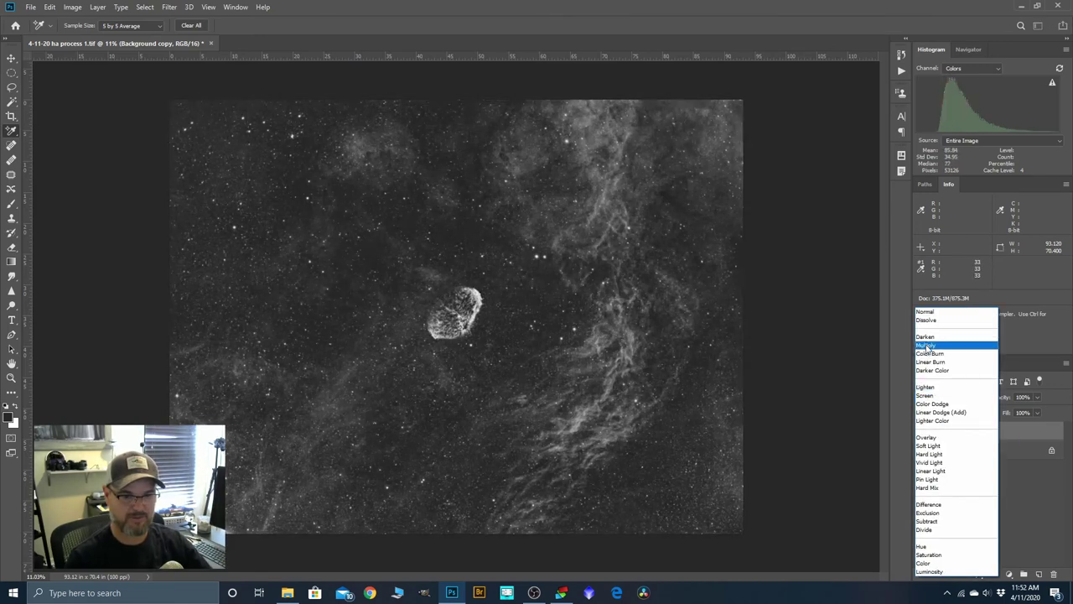
{"action": "left_click", "coordinate": [925, 336]}
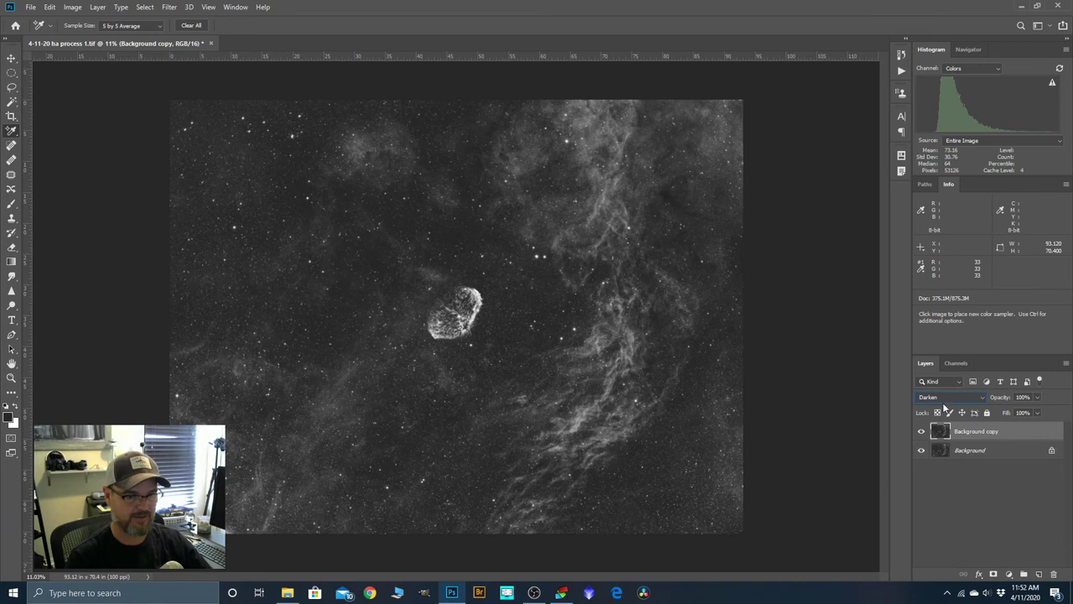
{"action": "left_click", "coordinate": [923, 432]}
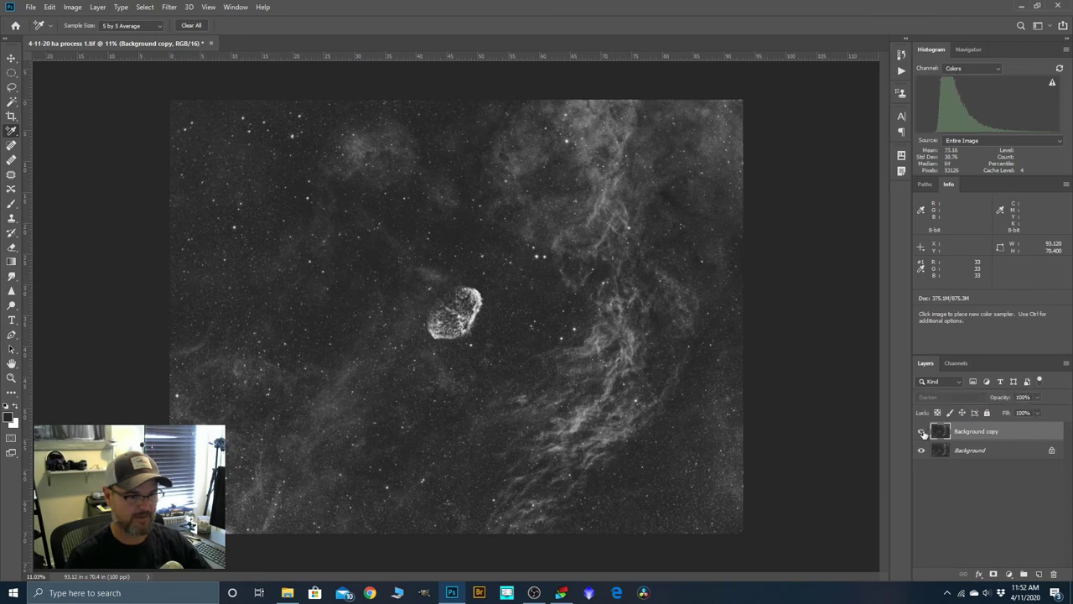
{"action": "left_click", "coordinate": [923, 432]}
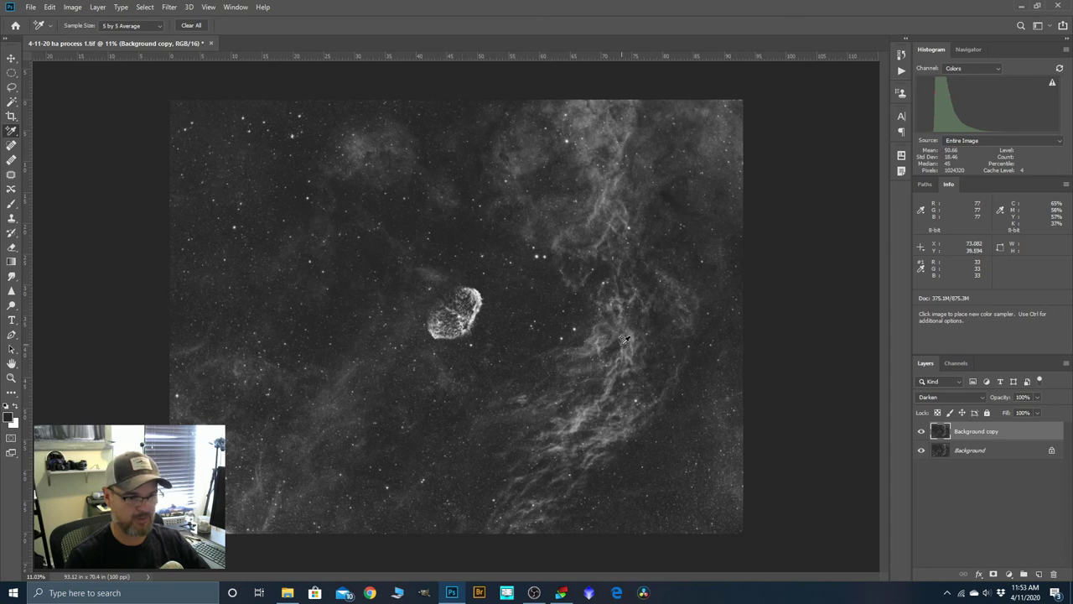
Merge the Darken-blended Background copy into the Background and make a new duplicate of that layer.
{"action": "left_click", "coordinate": [98, 7]}
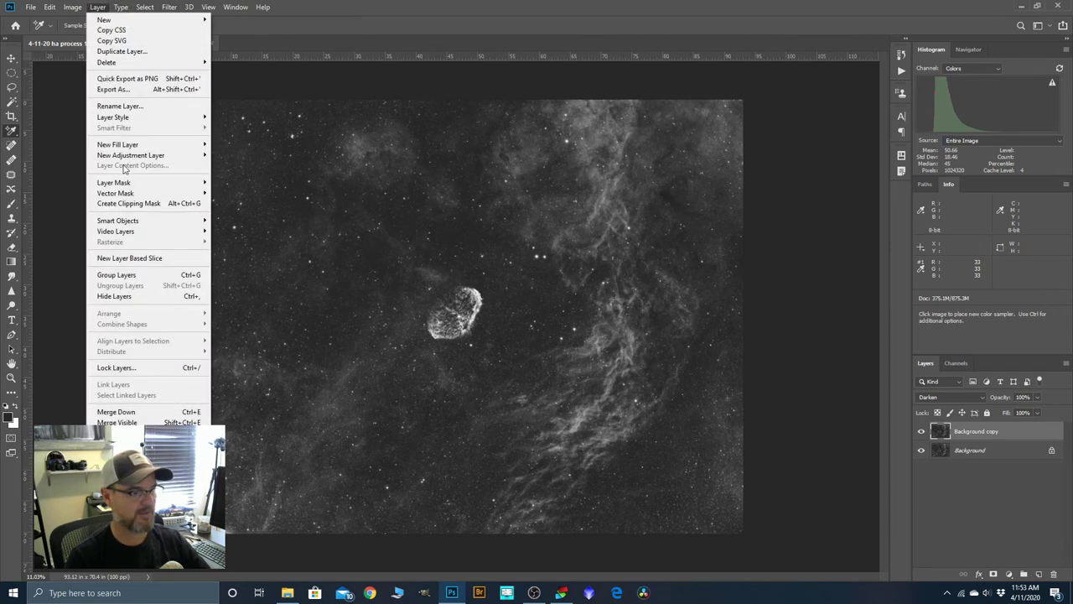
{"action": "left_click", "coordinate": [115, 412]}
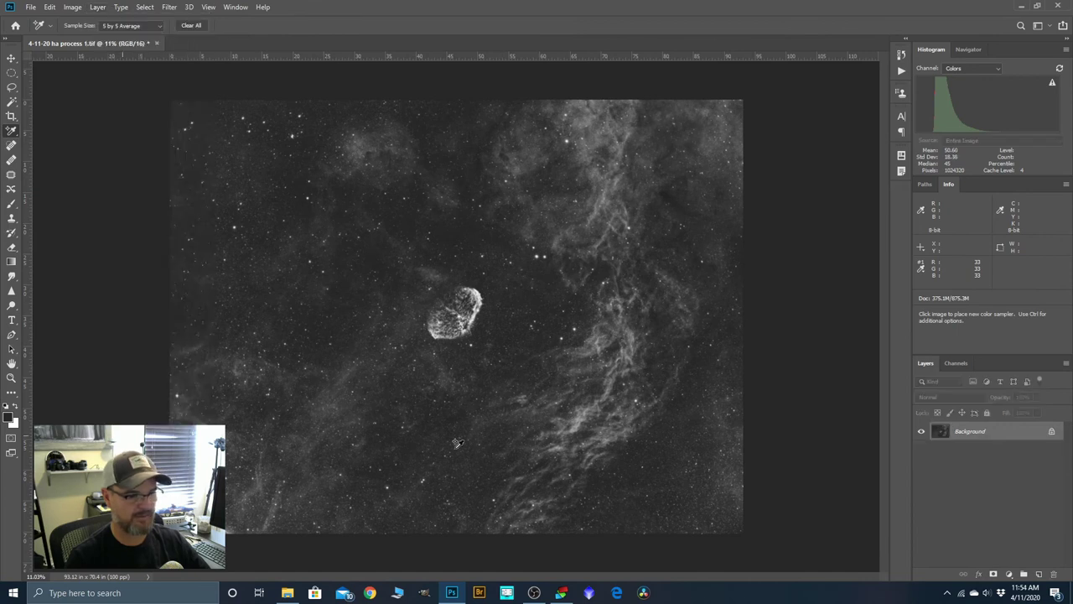
{"action": "left_click_drag", "start_coordinate": [957, 436], "coordinate": [1038, 575]}
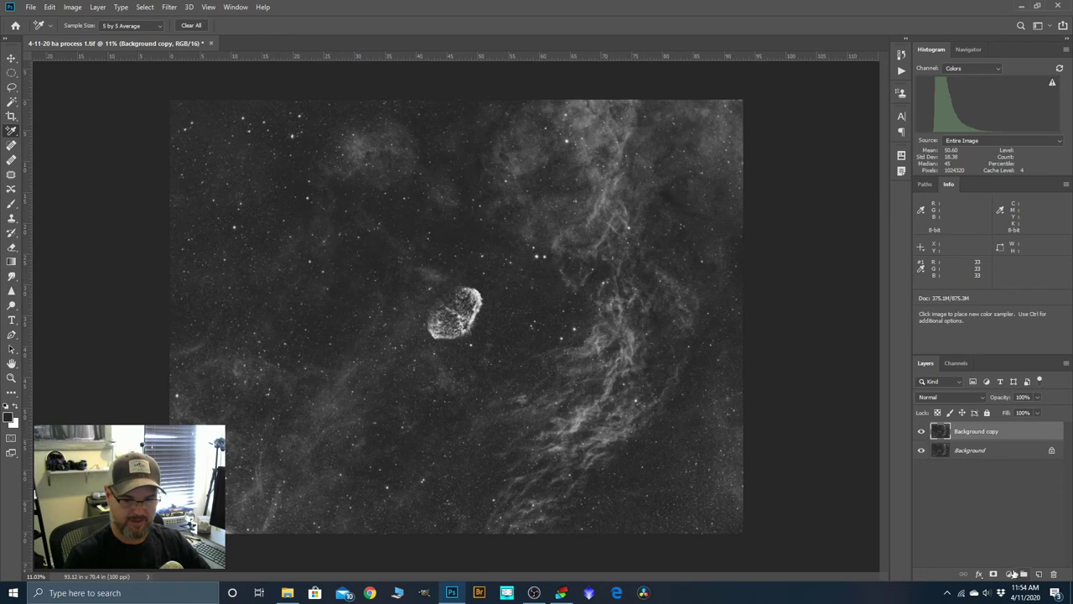
Add a Curves adjustment layer above Background copy and slightly raise the darker midtones of its RGB curve.
{"action": "left_click", "coordinate": [1010, 575]}
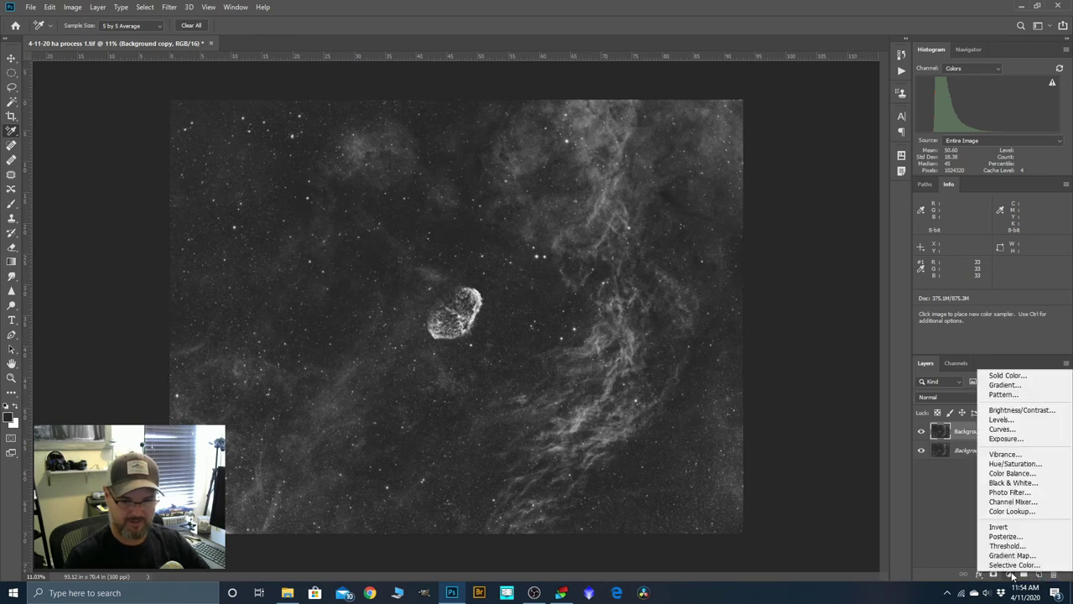
{"action": "left_click", "coordinate": [1012, 429]}
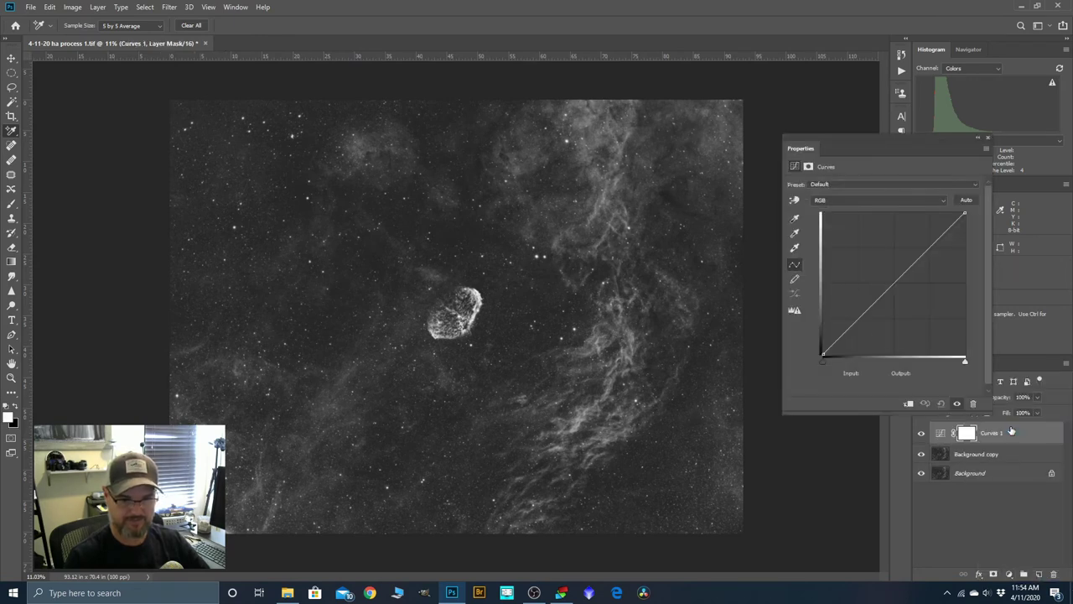
{"action": "left_click_drag", "start_coordinate": [869, 310], "coordinate": [866, 303]}
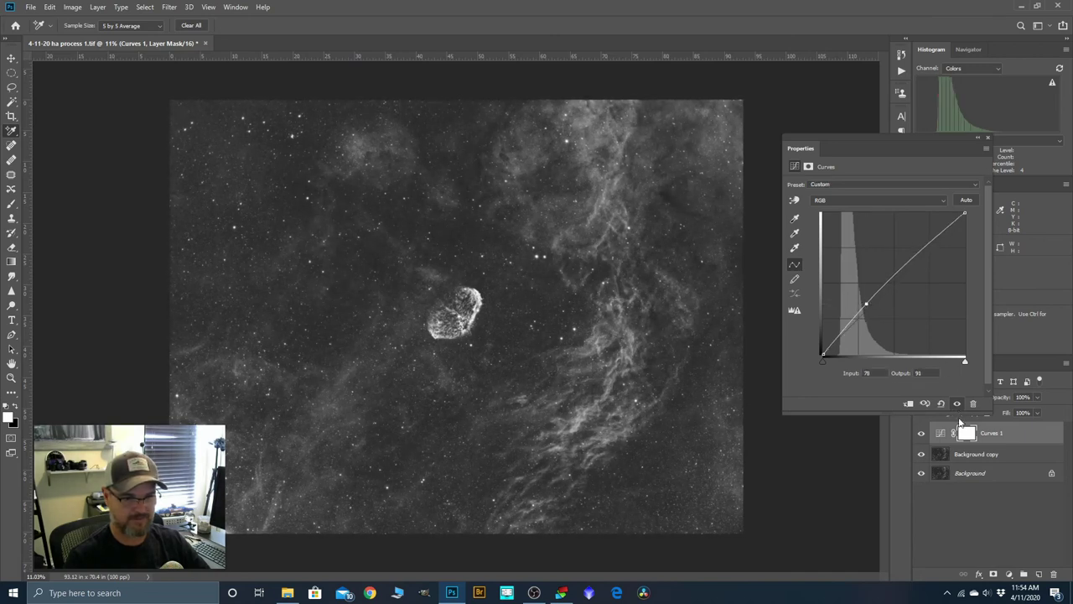
{"action": "left_click", "coordinate": [987, 137]}
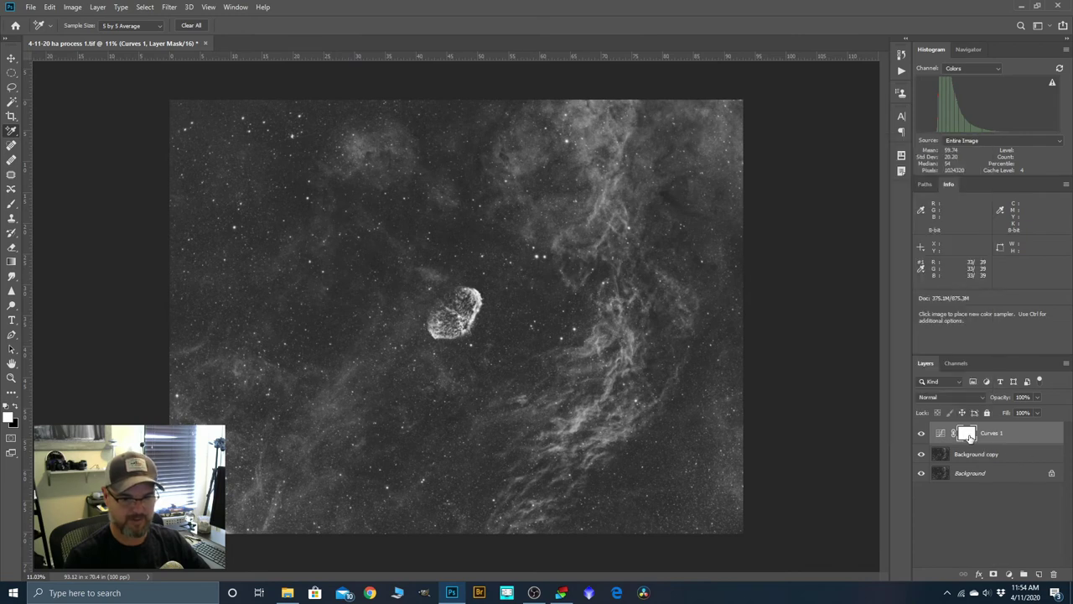
Invert the Curves 1 layer mask to black and activate the Brush tool with white as the foreground color.
{"action": "key", "text": "ctrl+i"}
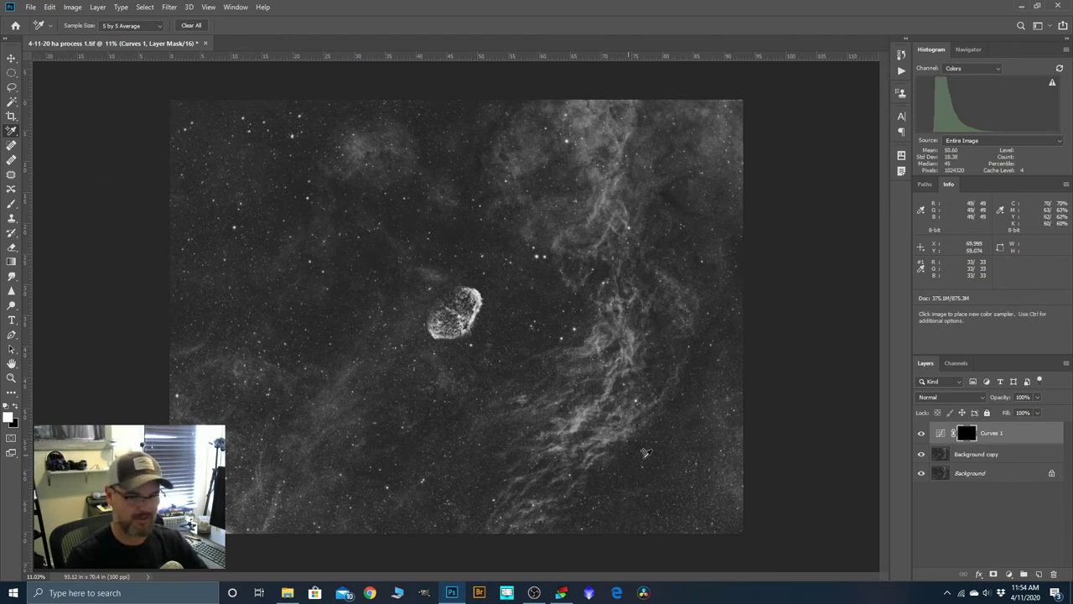
{"action": "left_click", "coordinate": [8, 417]}
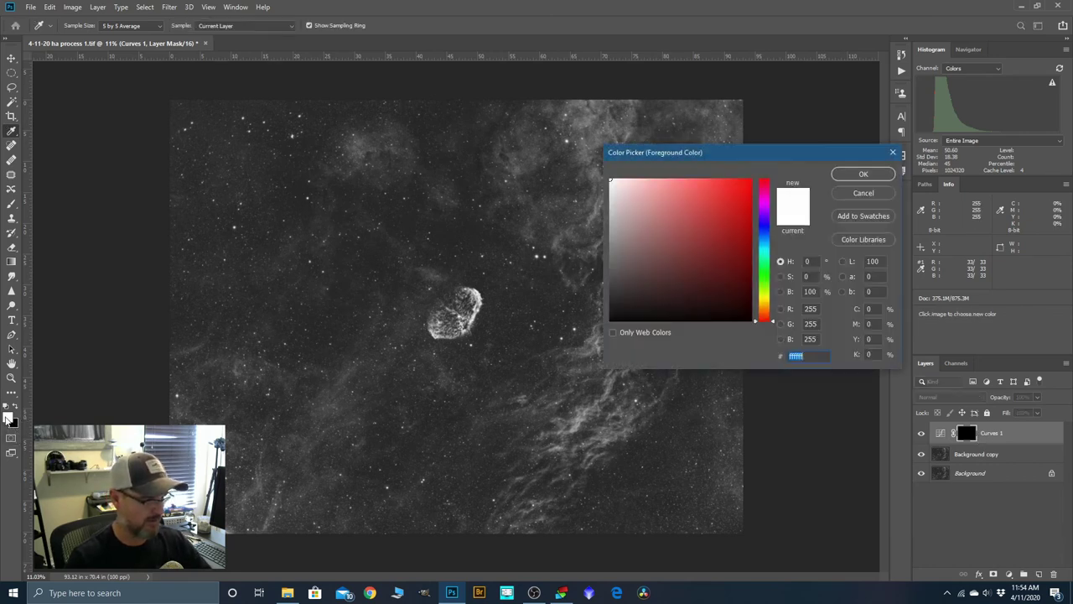
{"action": "left_click", "coordinate": [893, 154]}
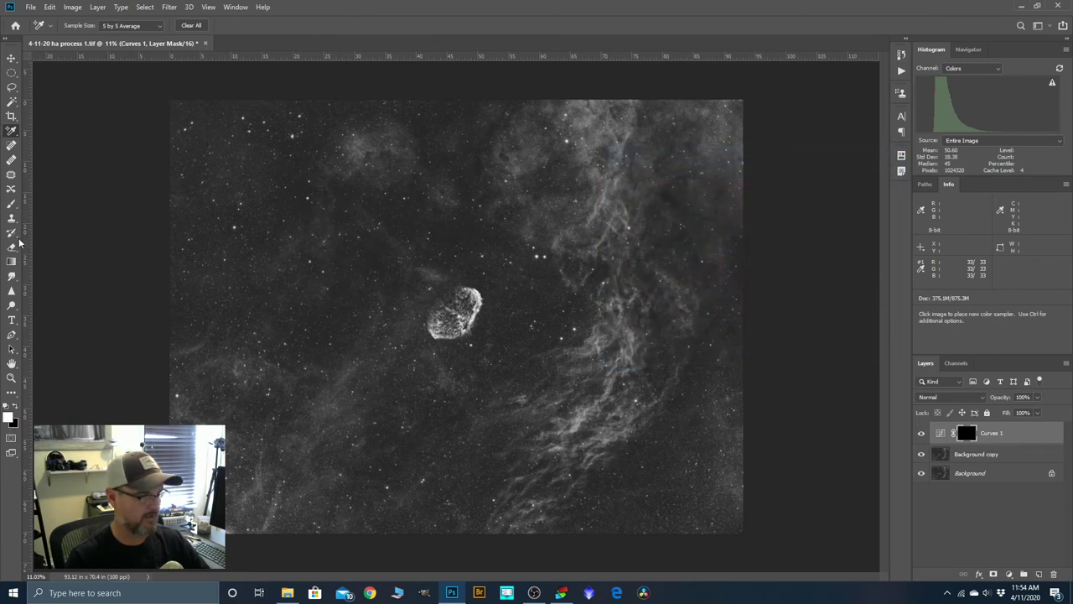
{"action": "left_click", "coordinate": [11, 205]}
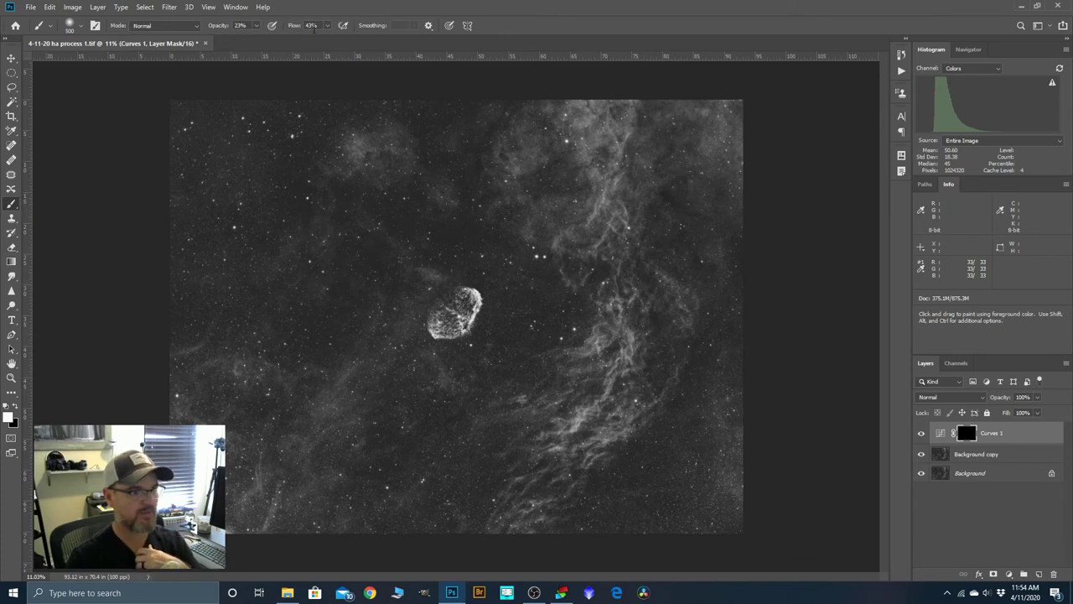
Paint white on the Curves 1 mask along the bright lower filaments with a 400-pixel brush.
{"action": "scroll", "coordinate": [601, 411], "scroll_direction": "up", "scroll_amount": 1}
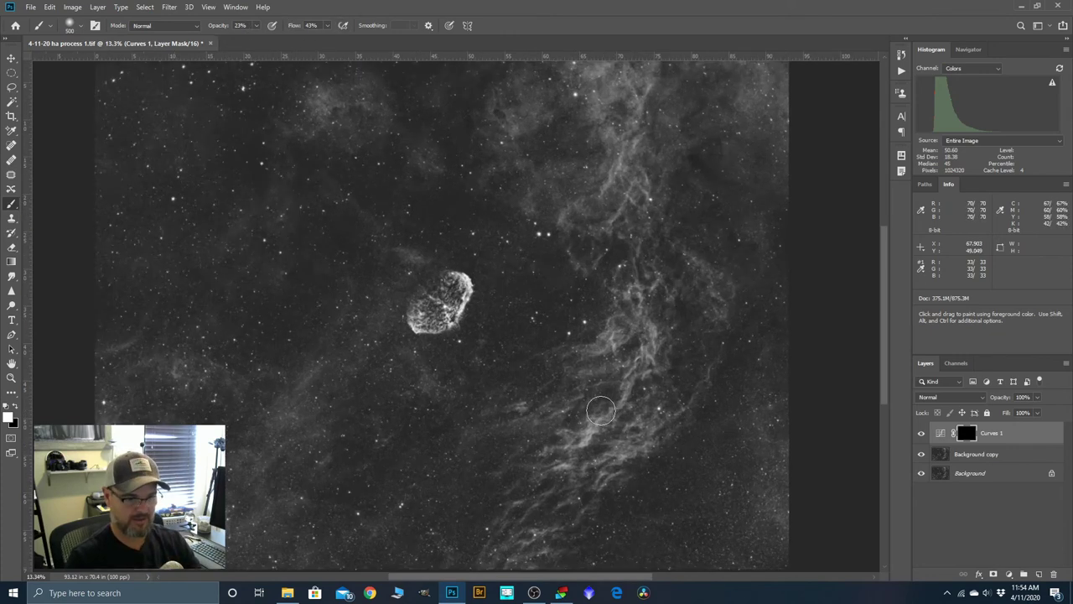
{"action": "scroll", "coordinate": [601, 411], "scroll_direction": "up", "scroll_amount": 2}
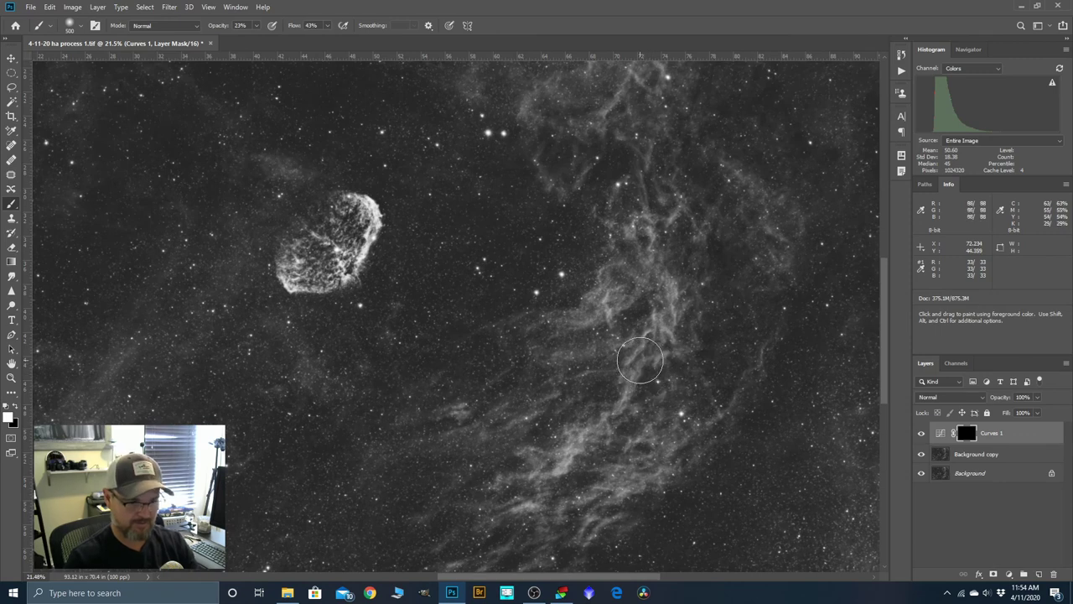
{"action": "key", "text": "bracketleft"}
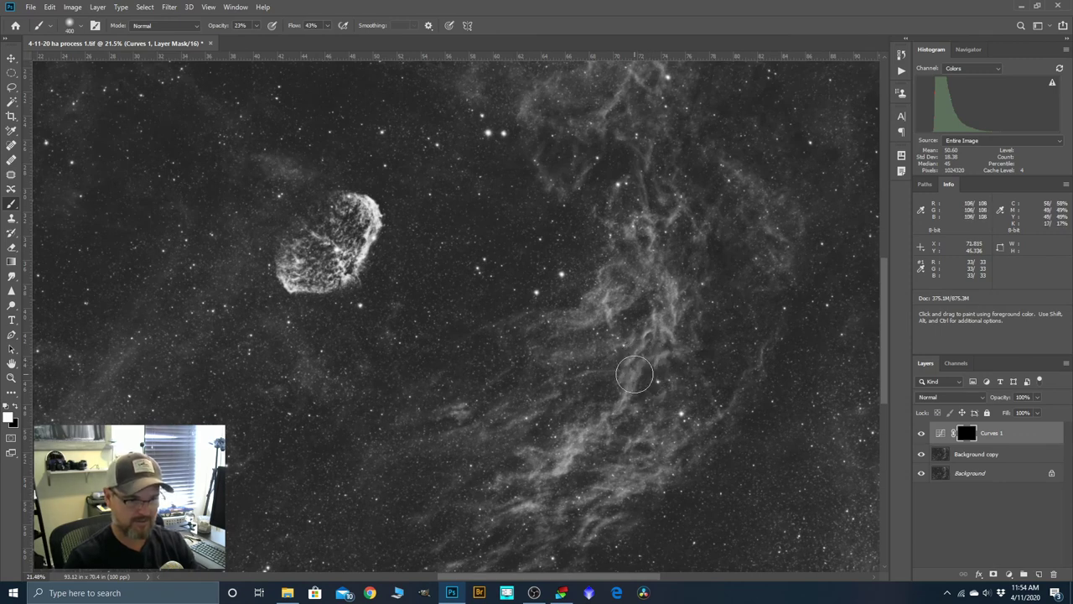
{"action": "mouse_move", "coordinate": [634, 374]}
{"action": "left_mouse_down"}
{"action": "mouse_move", "coordinate": [583, 446]}
{"action": "mouse_move", "coordinate": [545, 473]}
{"action": "mouse_move", "coordinate": [499, 482]}
{"action": "mouse_move", "coordinate": [560, 461]}
{"action": "mouse_move", "coordinate": [608, 495]}
{"action": "left_mouse_up"}
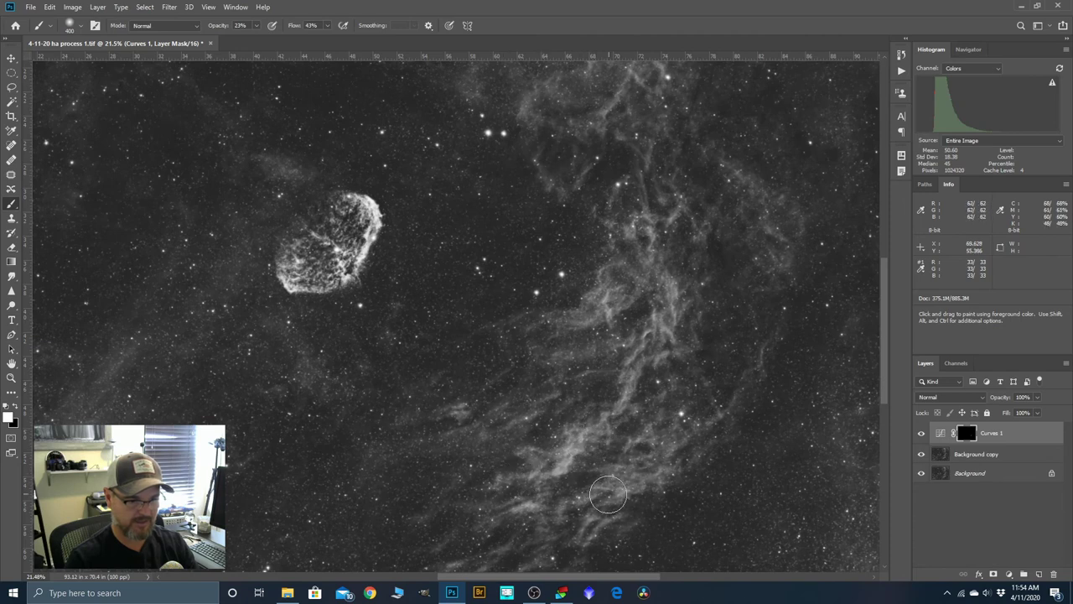
Paint white on the Curves 1 mask over the thinner filaments with a 200-pixel brush.
{"action": "key", "text": "bracketleft"}
{"action": "key", "text": "bracketleft"}
{"action": "key", "text": "bracketleft"}
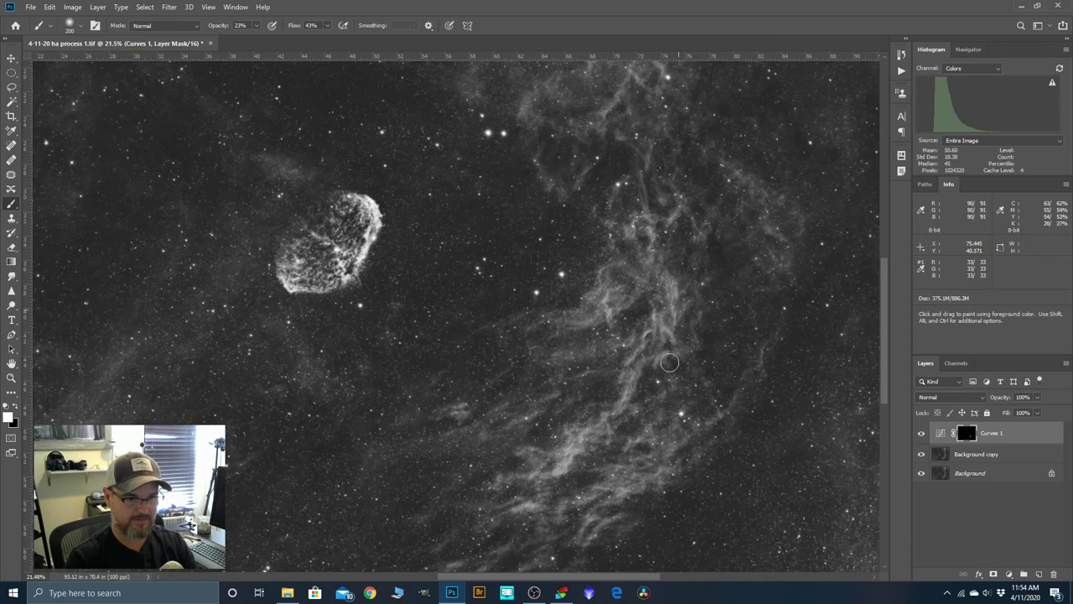
{"action": "left_click_drag", "start_coordinate": [760, 347], "coordinate": [764, 372]}
{"action": "mouse_move", "coordinate": [672, 131]}
{"action": "left_mouse_down"}
{"action": "mouse_move", "coordinate": [639, 182]}
{"action": "mouse_move", "coordinate": [649, 209]}
{"action": "mouse_move", "coordinate": [645, 173]}
{"action": "mouse_move", "coordinate": [603, 162]}
{"action": "mouse_move", "coordinate": [567, 201]}
{"action": "mouse_move", "coordinate": [533, 156]}
{"action": "left_mouse_up"}
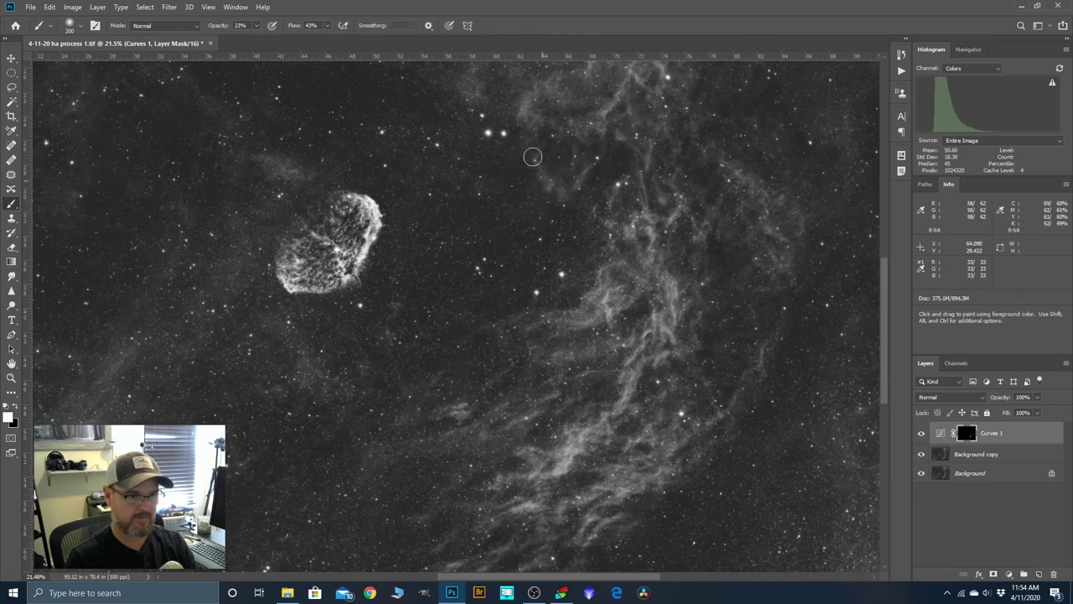
Compare the filaments with the Curves 1 layer hidden and shown.
{"action": "left_click", "coordinate": [920, 435]}
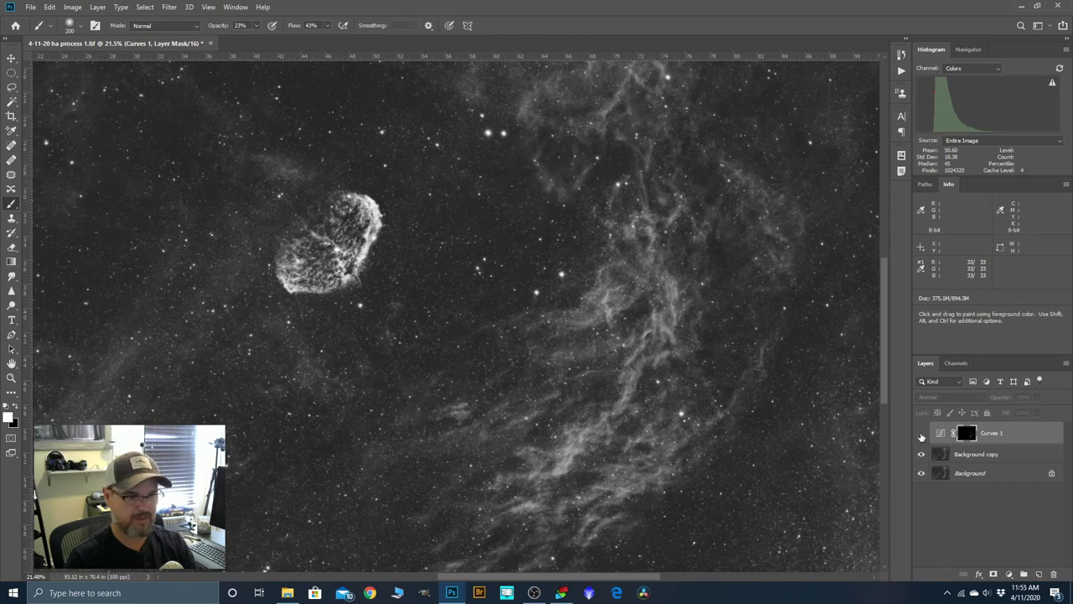
{"action": "left_click", "coordinate": [921, 436]}
{"action": "left_click", "coordinate": [921, 436]}
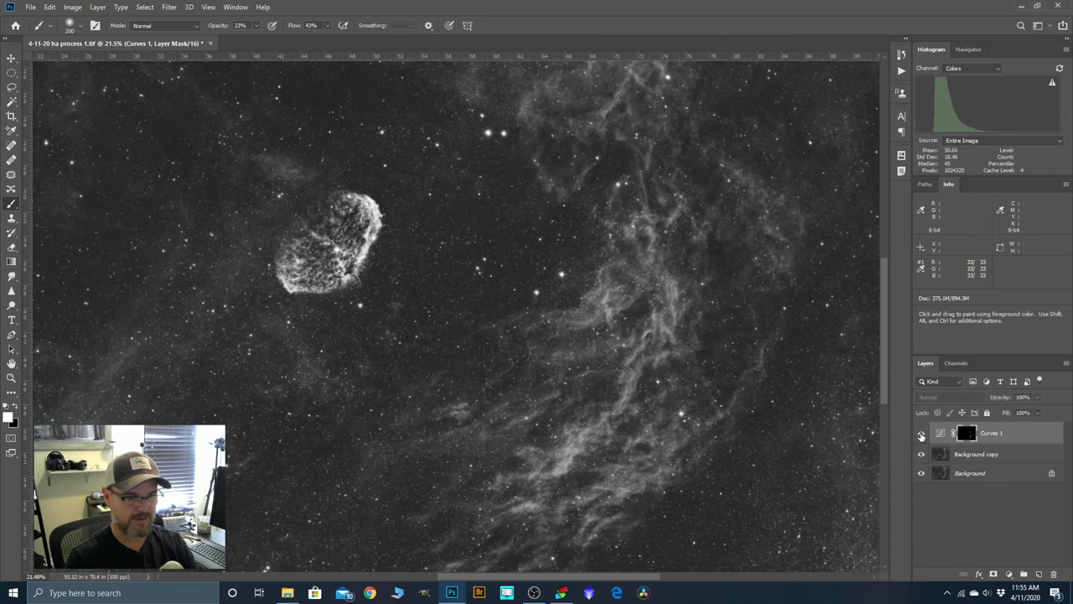
{"action": "left_click", "coordinate": [921, 435]}
Paint white on the Curves 1 mask over the details inside the crescent-shaped nebula with a 125-pixel brush.
{"action": "scroll", "coordinate": [325, 228], "scroll_direction": "up", "scroll_amount": 5}
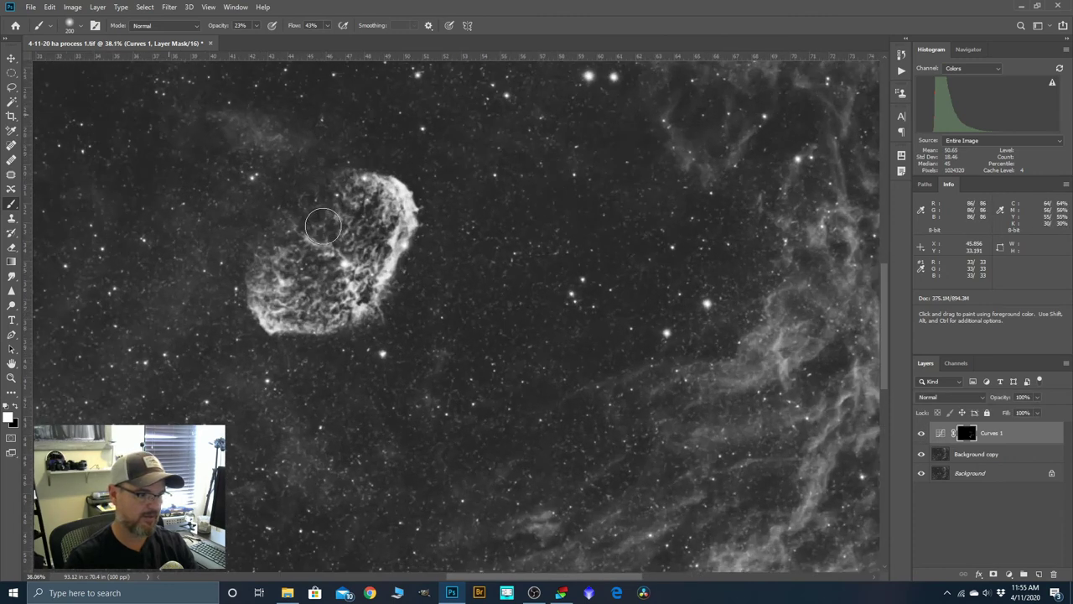
{"action": "scroll", "coordinate": [361, 240], "scroll_direction": "up", "scroll_amount": 2}
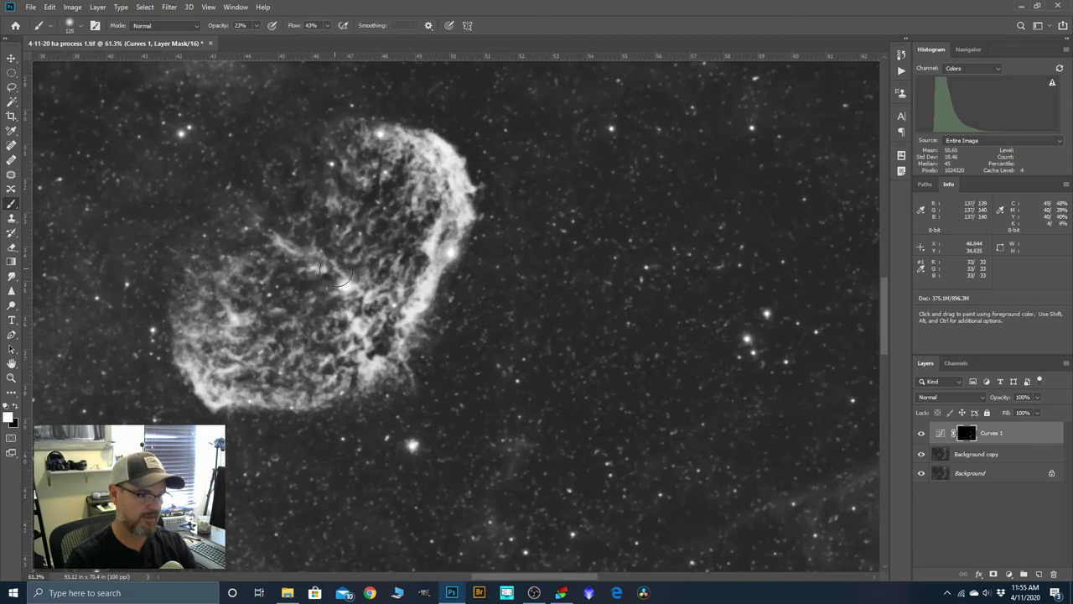
{"action": "mouse_move", "coordinate": [336, 272]}
{"action": "left_mouse_down"}
{"action": "mouse_move", "coordinate": [256, 221]}
{"action": "mouse_move", "coordinate": [330, 271]}
{"action": "left_mouse_up"}
{"action": "mouse_move", "coordinate": [360, 331]}
{"action": "left_mouse_down"}
{"action": "mouse_move", "coordinate": [262, 318]}
{"action": "mouse_move", "coordinate": [280, 342]}
{"action": "mouse_move", "coordinate": [262, 346]}
{"action": "left_mouse_up"}
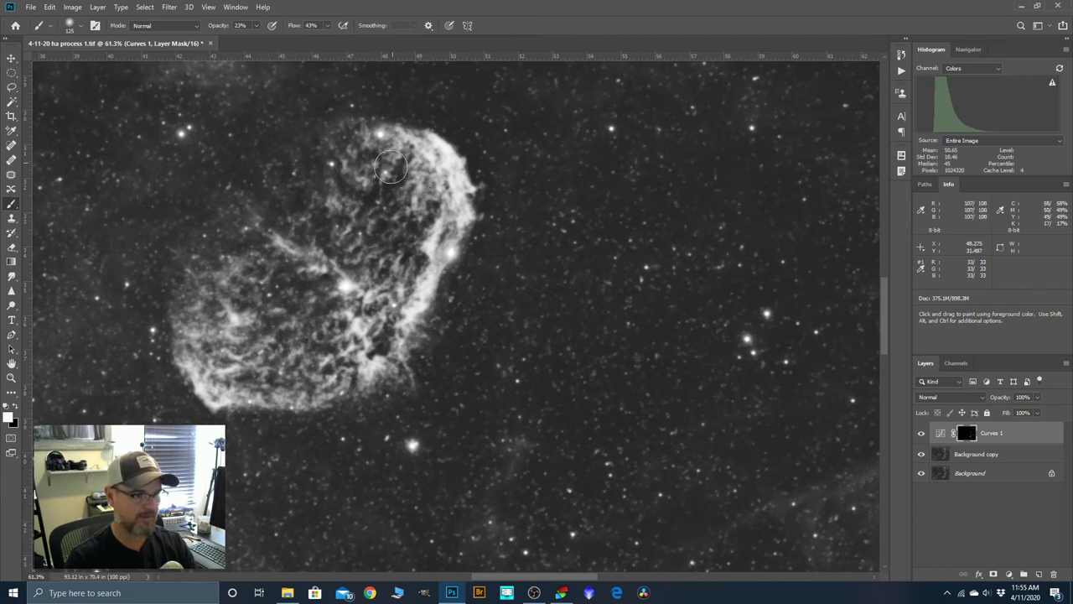
Compare the crescent-shaped nebula with the Curves 1 layer hidden and shown.
{"action": "left_click", "coordinate": [922, 434]}
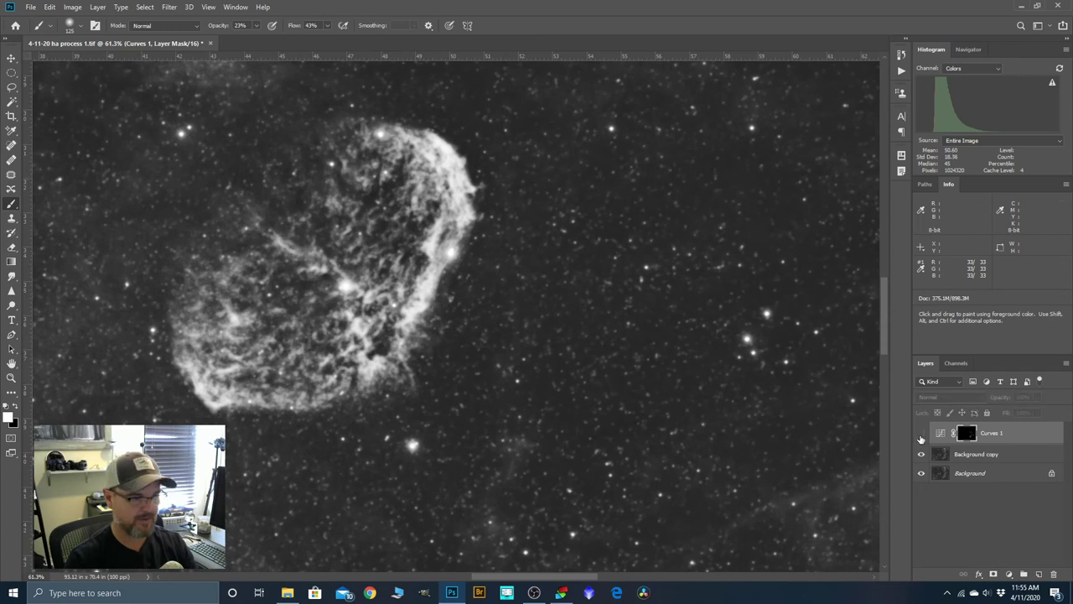
{"action": "left_click", "coordinate": [922, 434]}
{"action": "left_click", "coordinate": [922, 434]}
{"action": "left_click", "coordinate": [922, 433]}
Paint the upper filaments on the Curves 1 mask with 125- and 175-pixel brushes, and compare the image with the layer hidden and shown.
{"action": "scroll", "coordinate": [498, 310], "scroll_direction": "down", "scroll_amount": 5}
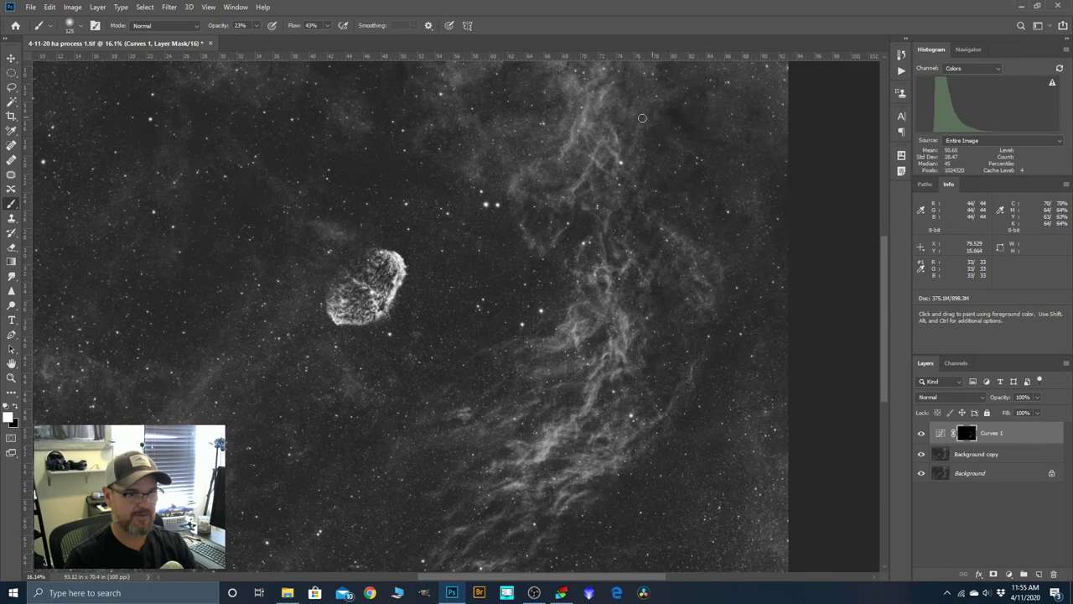
{"action": "scroll", "coordinate": [578, 166], "scroll_direction": "up", "scroll_amount": 2}
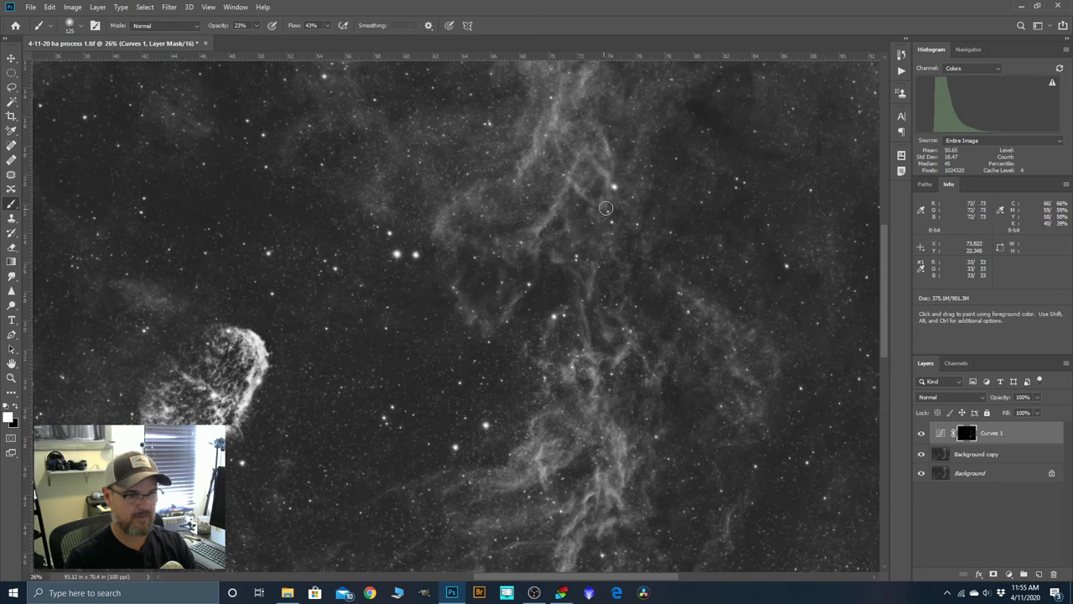
{"action": "scroll", "coordinate": [662, 335], "scroll_direction": "down", "scroll_amount": 3}
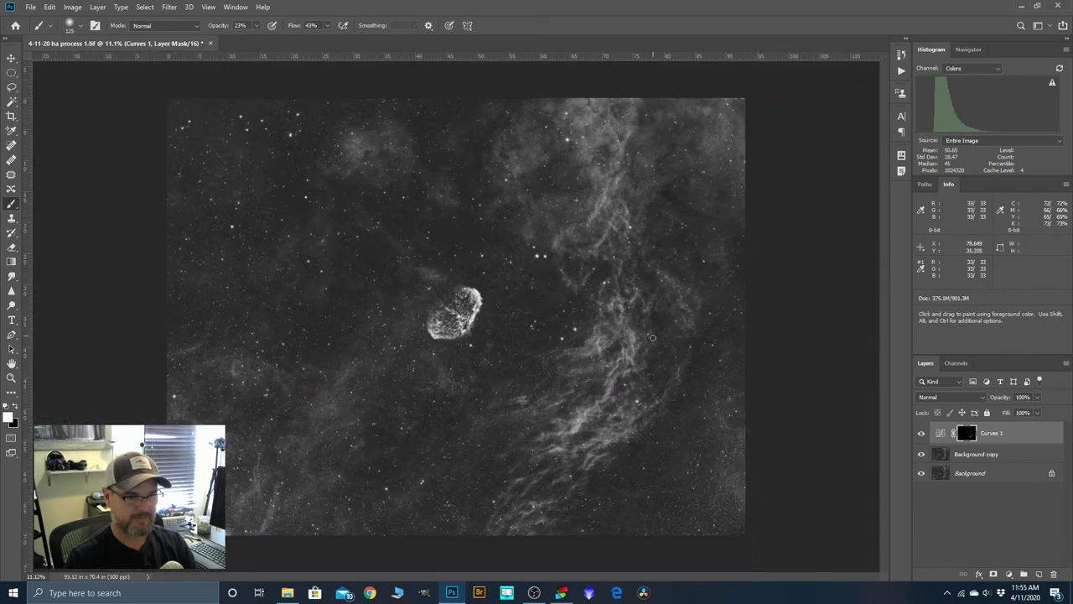
{"action": "scroll", "coordinate": [636, 134], "scroll_direction": "up", "scroll_amount": 2}
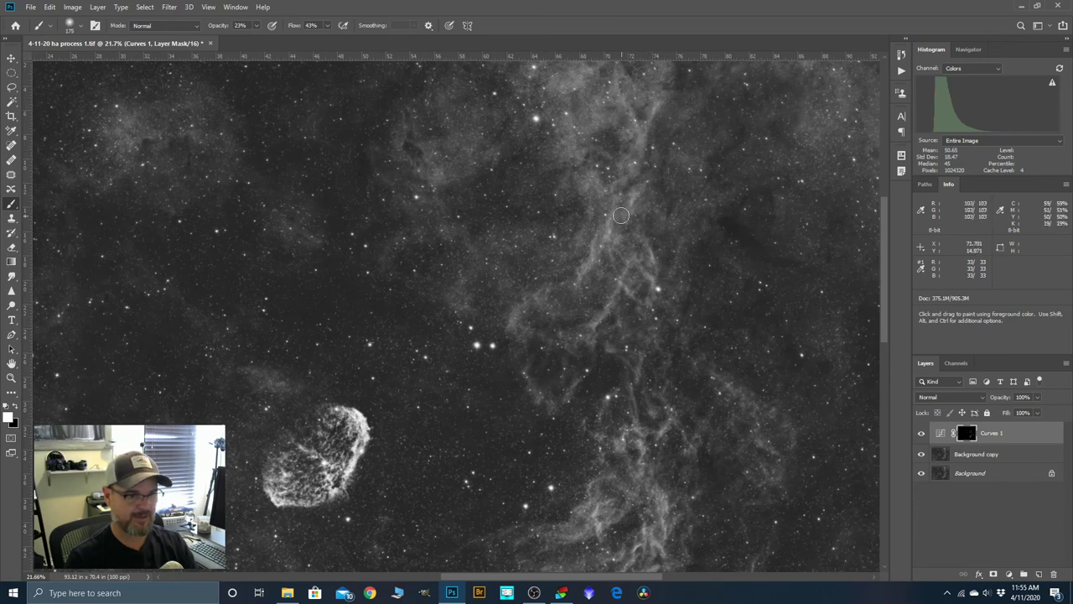
{"action": "left_click", "coordinate": [922, 433]}
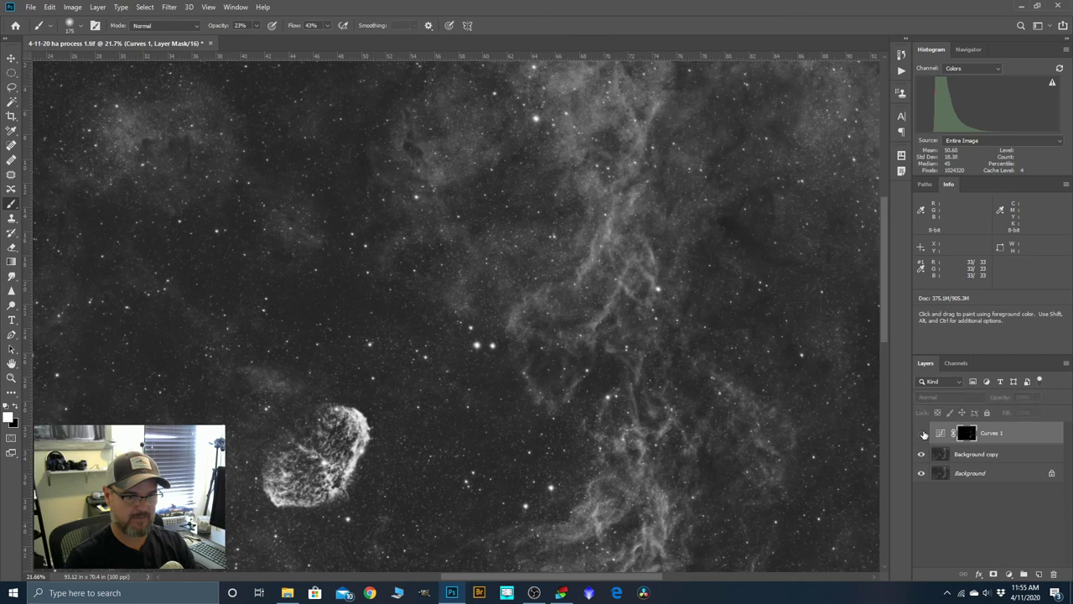
{"action": "left_click", "coordinate": [923, 432]}
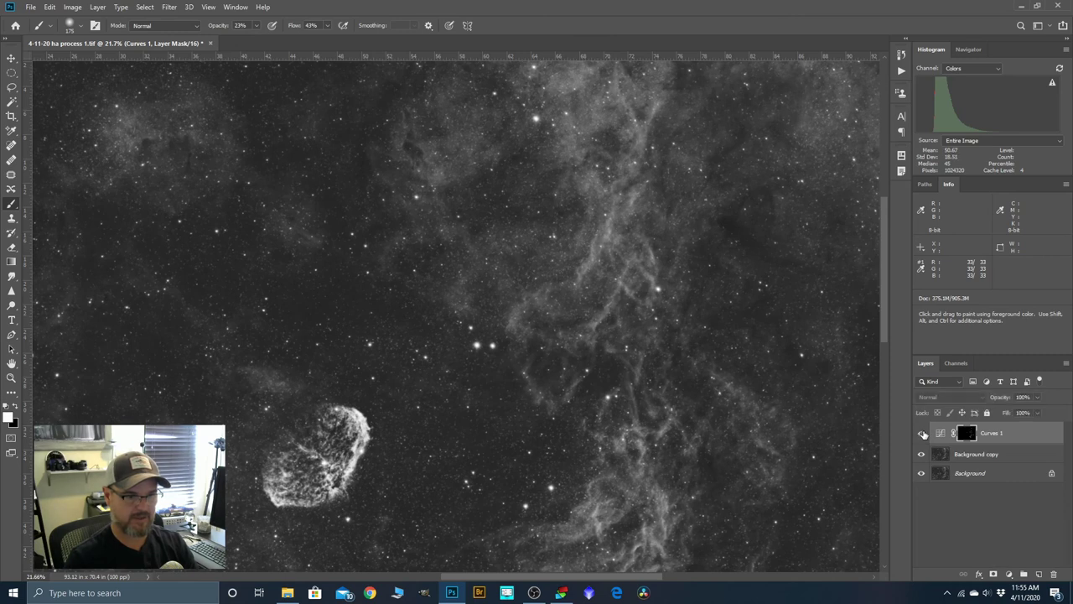
Paint white on the Curves 1 mask over the faint upper-left cloud and the lower-left nebulosity, enlarging the brush to 500 pixels.
{"action": "scroll", "coordinate": [625, 262], "scroll_direction": "down", "scroll_amount": 3}
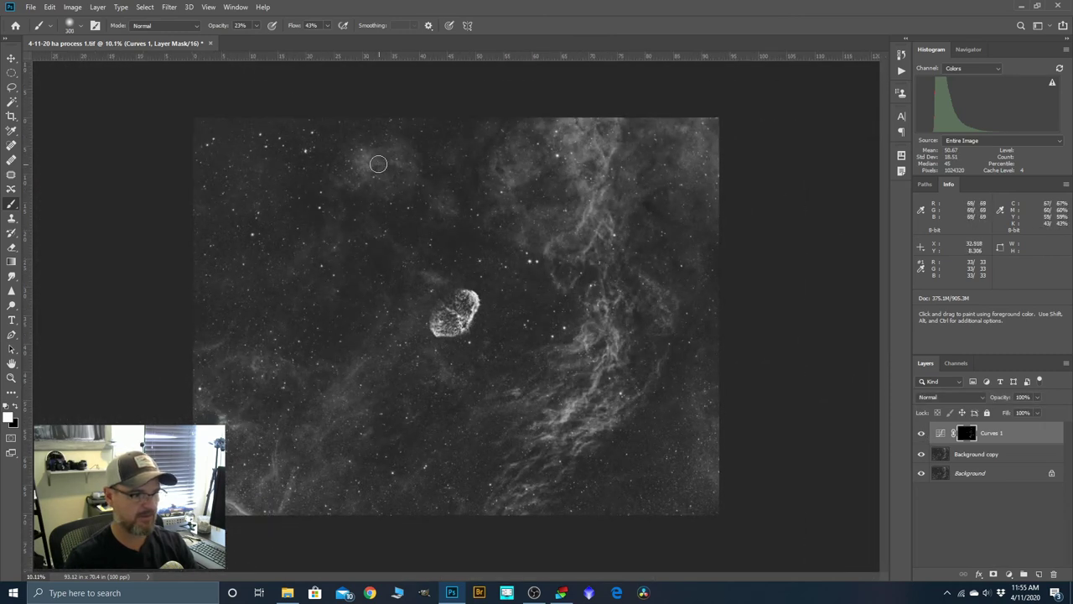
{"action": "mouse_move", "coordinate": [378, 163]}
{"action": "left_mouse_down"}
{"action": "mouse_move", "coordinate": [360, 173]}
{"action": "mouse_move", "coordinate": [366, 156]}
{"action": "left_mouse_up"}
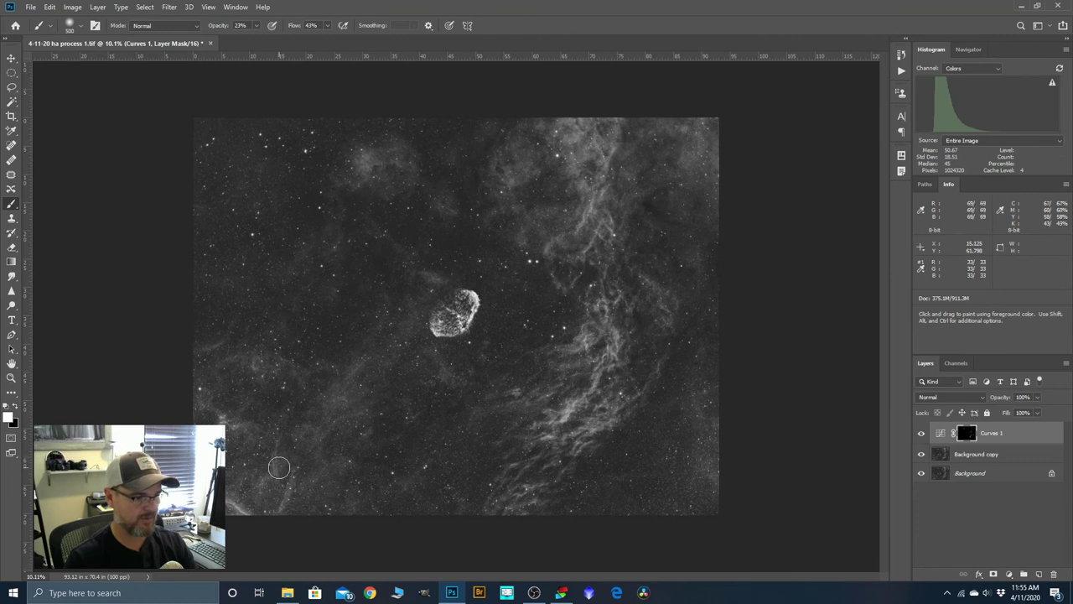
{"action": "mouse_move", "coordinate": [279, 467]}
{"action": "left_mouse_down"}
{"action": "mouse_move", "coordinate": [293, 478]}
{"action": "mouse_move", "coordinate": [287, 494]}
{"action": "left_mouse_up"}
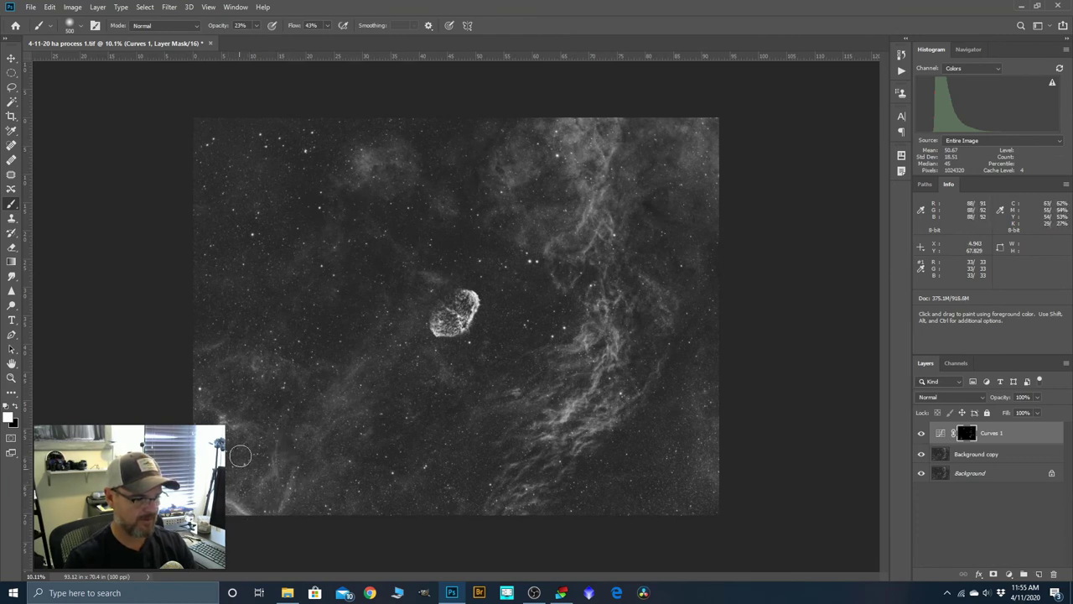
{"action": "mouse_move", "coordinate": [240, 456]}
{"action": "left_mouse_down"}
{"action": "mouse_move", "coordinate": [223, 419]}
{"action": "mouse_move", "coordinate": [232, 431]}
{"action": "left_mouse_up"}
{"action": "mouse_move", "coordinate": [206, 348]}
{"action": "left_mouse_down"}
{"action": "mouse_move", "coordinate": [226, 333]}
{"action": "mouse_move", "coordinate": [221, 343]}
{"action": "left_mouse_up"}
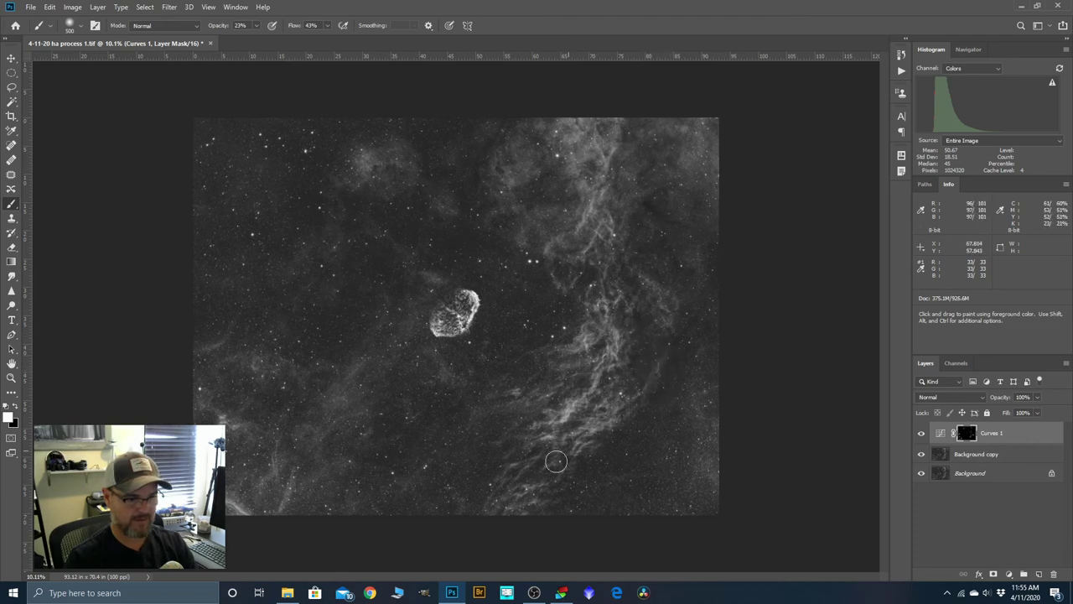
Paint white on the Curves 1 mask over the filaments near the image's lower edge with a 300-pixel brush.
{"action": "key", "text": "bracketleft"}
{"action": "key", "text": "bracketleft"}
{"action": "left_click_drag", "start_coordinate": [546, 487], "coordinate": [538, 486]}
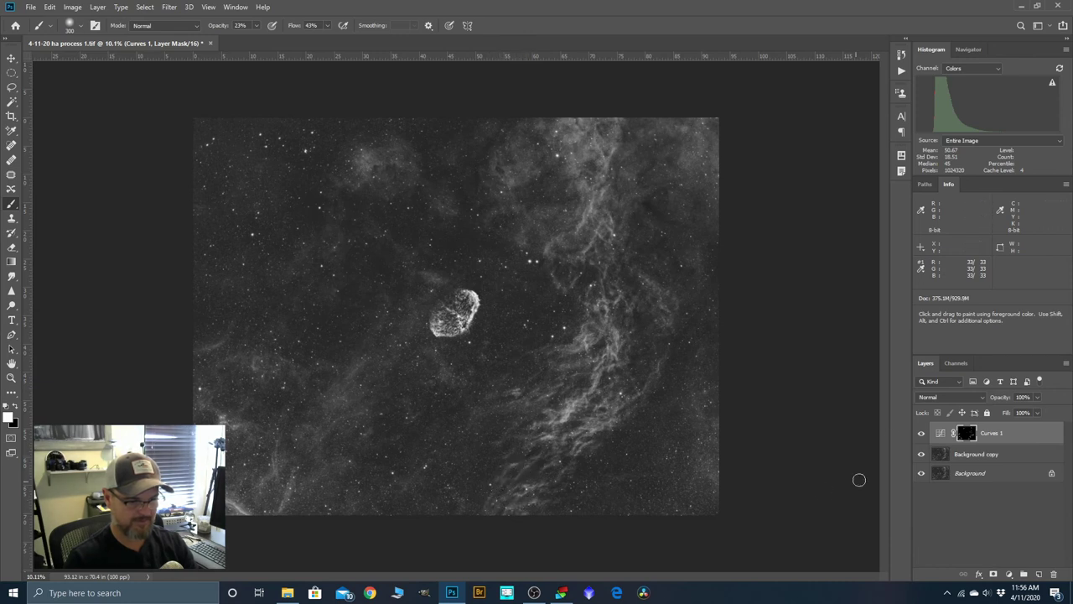
Compare the whole image repeatedly with the Curves 1 layer hidden and shown.
{"action": "left_click", "coordinate": [921, 433]}
{"action": "left_click", "coordinate": [921, 433]}
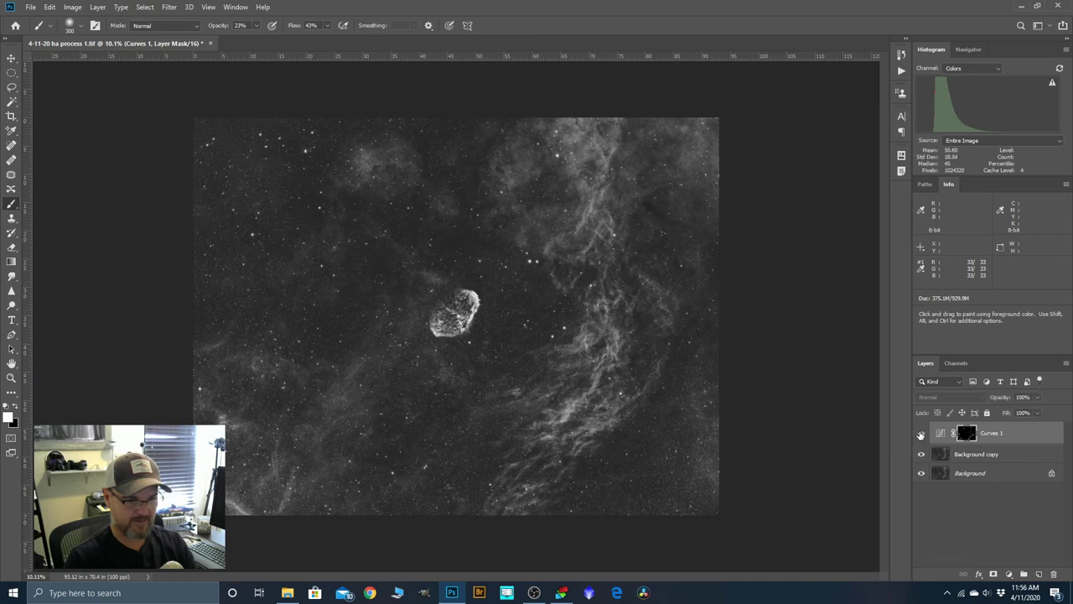
{"action": "left_click", "coordinate": [921, 432]}
{"action": "left_click", "coordinate": [921, 433]}
{"action": "left_click", "coordinate": [921, 433]}
{"action": "left_click", "coordinate": [921, 433]}
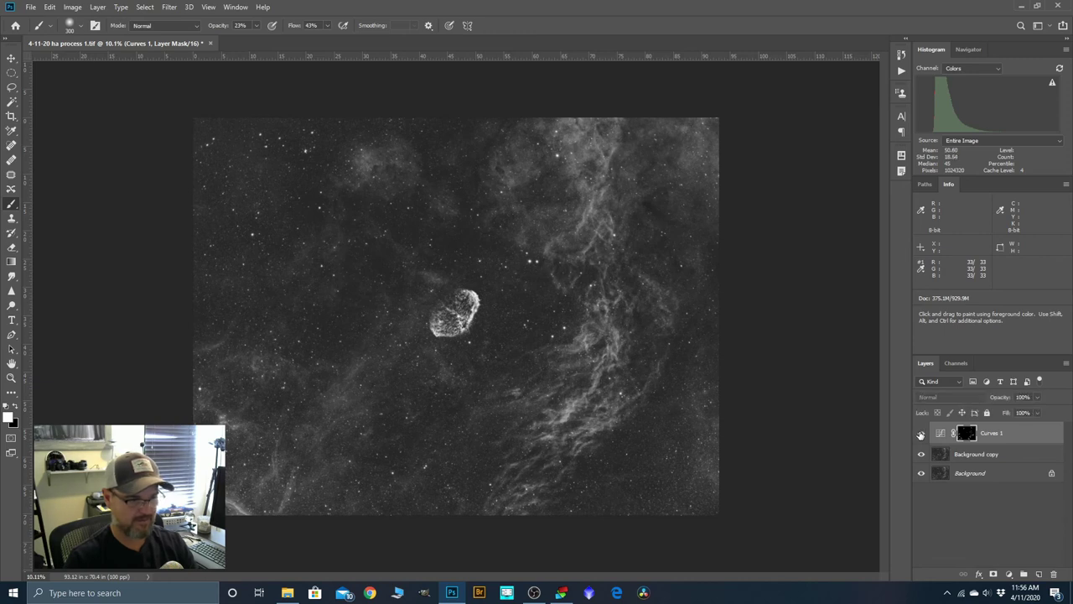
{"action": "left_click", "coordinate": [921, 433]}
{"action": "left_click", "coordinate": [921, 432]}
{"action": "left_click", "coordinate": [921, 433]}
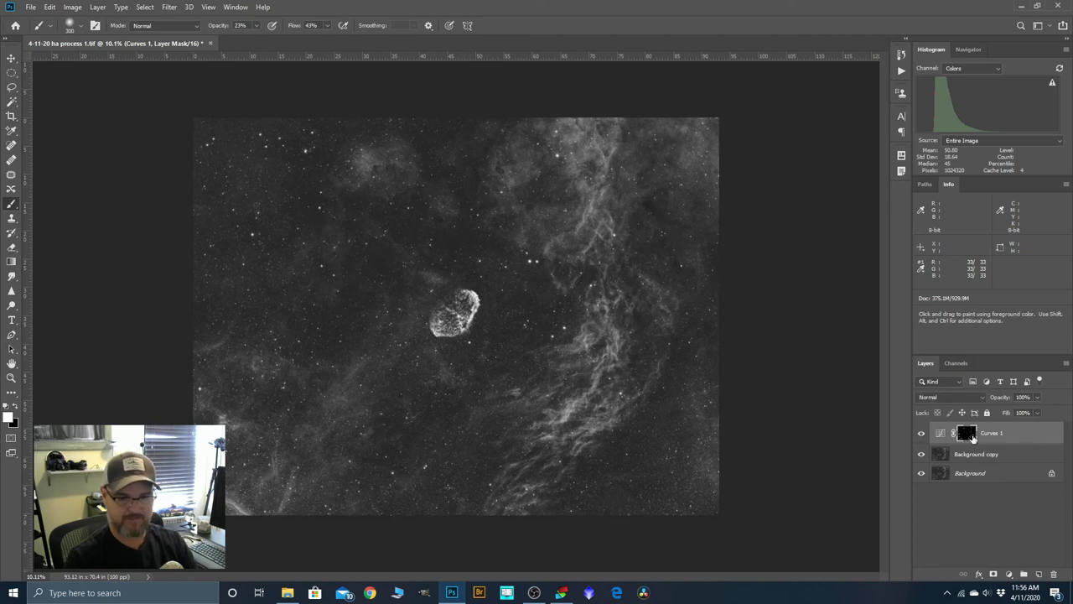
Feather the Curves 1 layer mask in Select and Mask to soften the painted strokes.
{"action": "right_click", "coordinate": [971, 438]}
{"action": "left_click", "coordinate": [975, 517]}
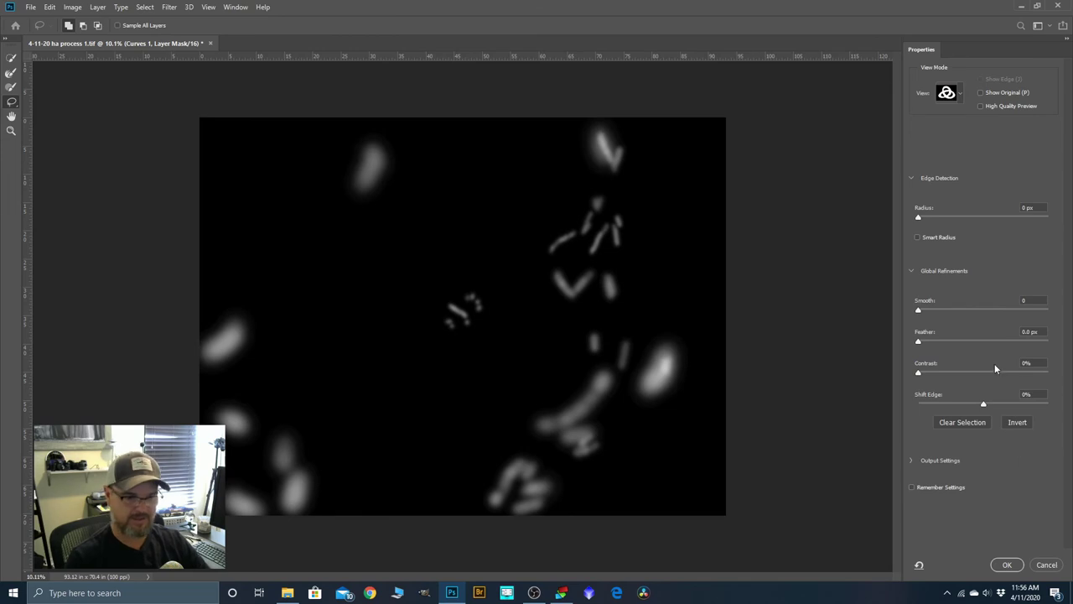
{"action": "left_click_drag", "start_coordinate": [918, 342], "coordinate": [992, 344]}
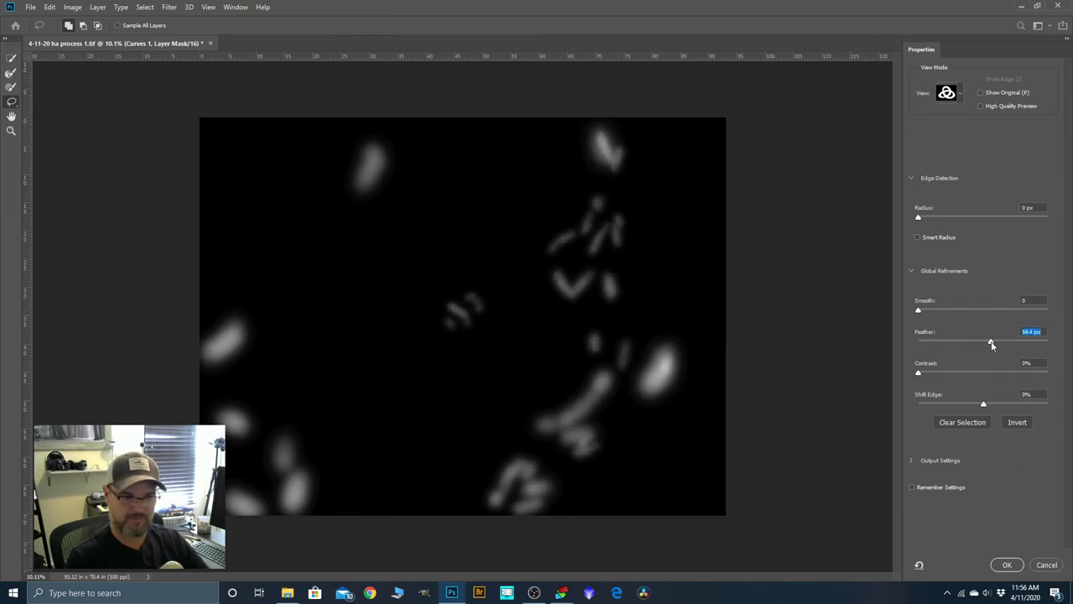
{"action": "left_click", "coordinate": [1016, 566]}
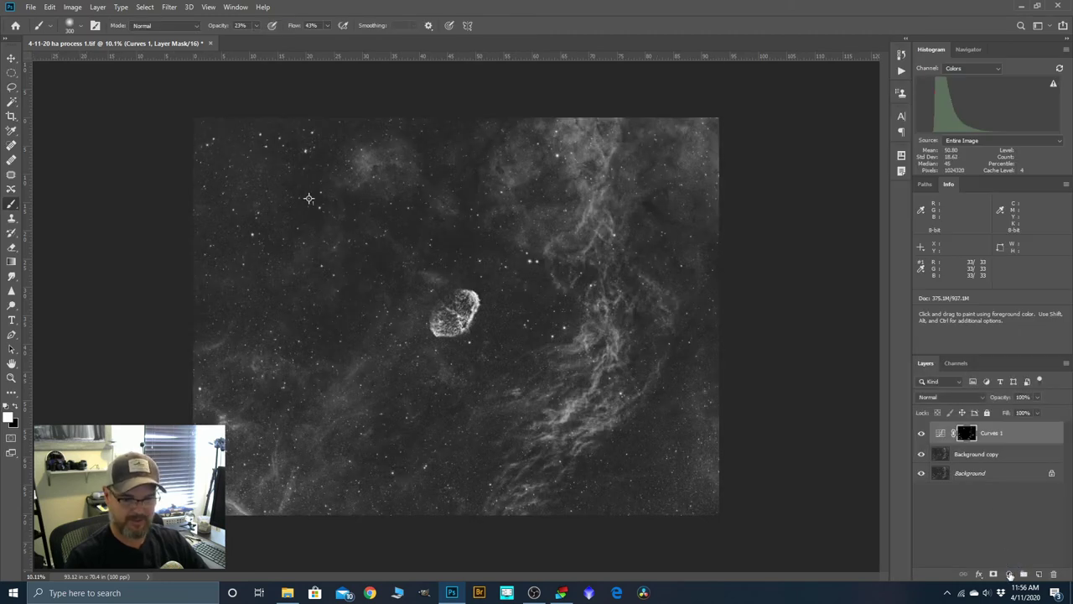
Add a second Curves adjustment layer that darkens the shadows from input 60 to output 46, and invert its mask to black.
{"action": "left_click", "coordinate": [1010, 575]}
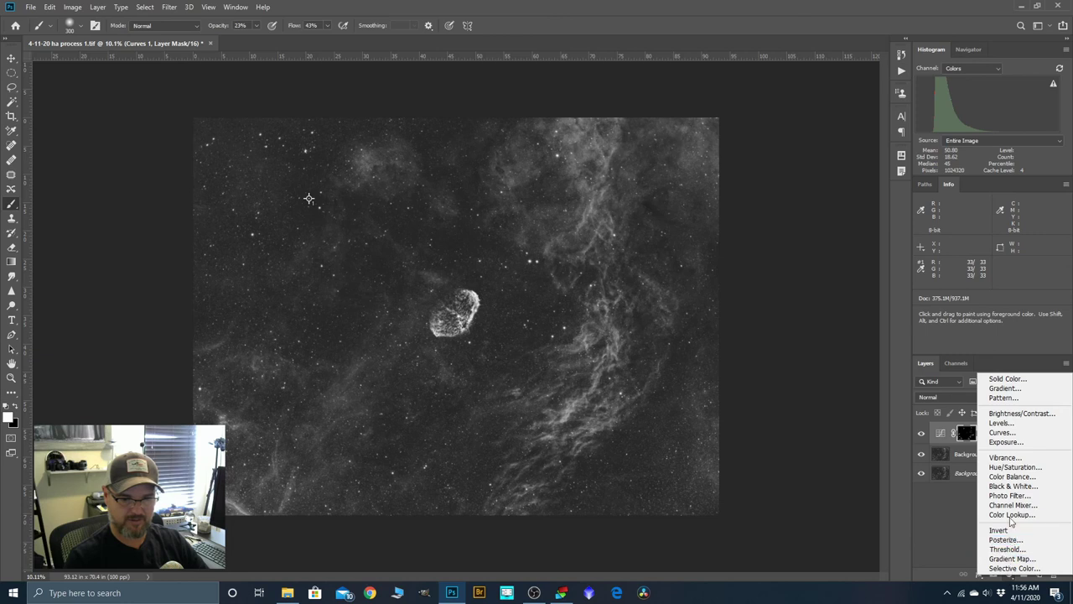
{"action": "left_click", "coordinate": [1009, 433]}
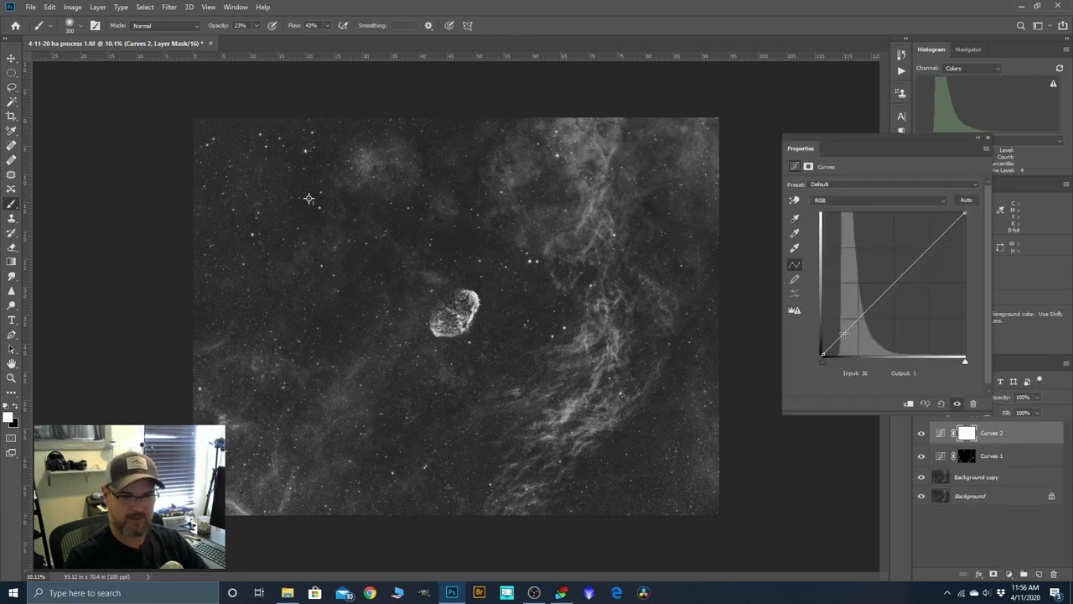
{"action": "left_click_drag", "start_coordinate": [856, 321], "coordinate": [856, 326]}
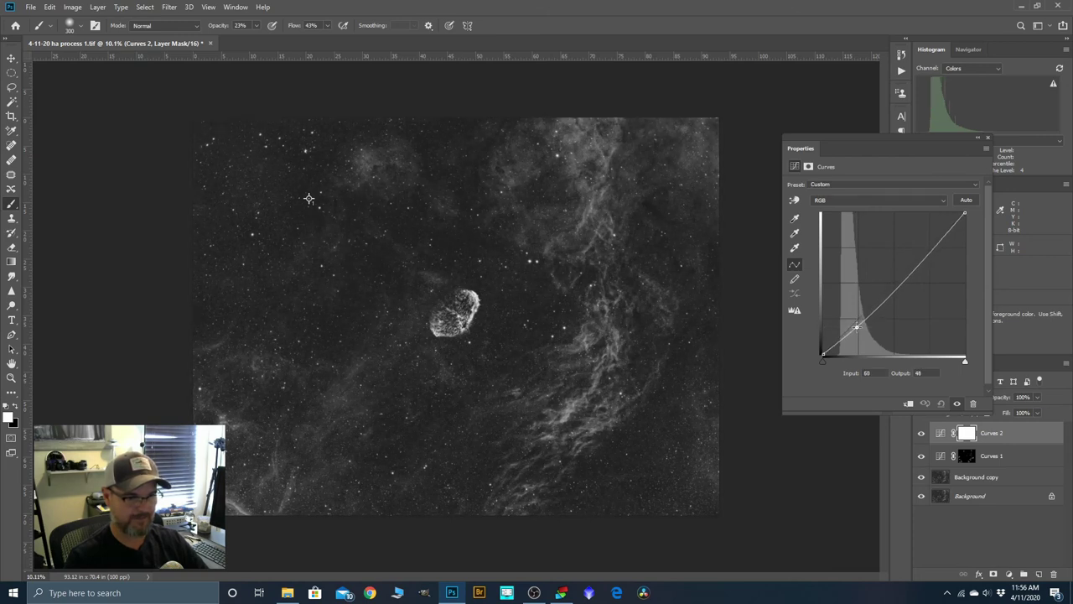
{"action": "left_click", "coordinate": [988, 137]}
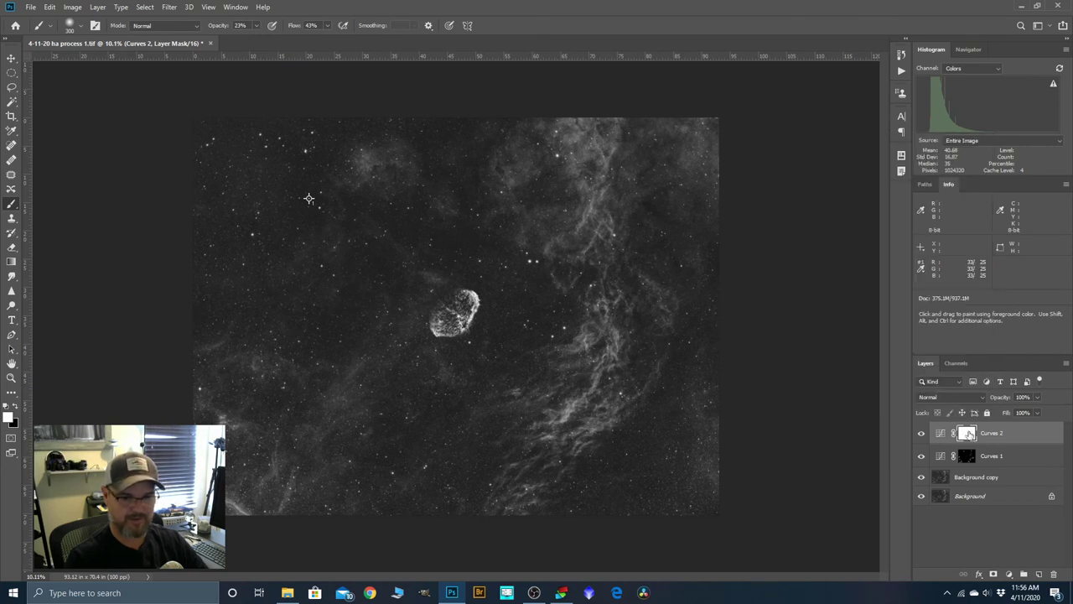
{"action": "key", "text": "ctrl+i"}
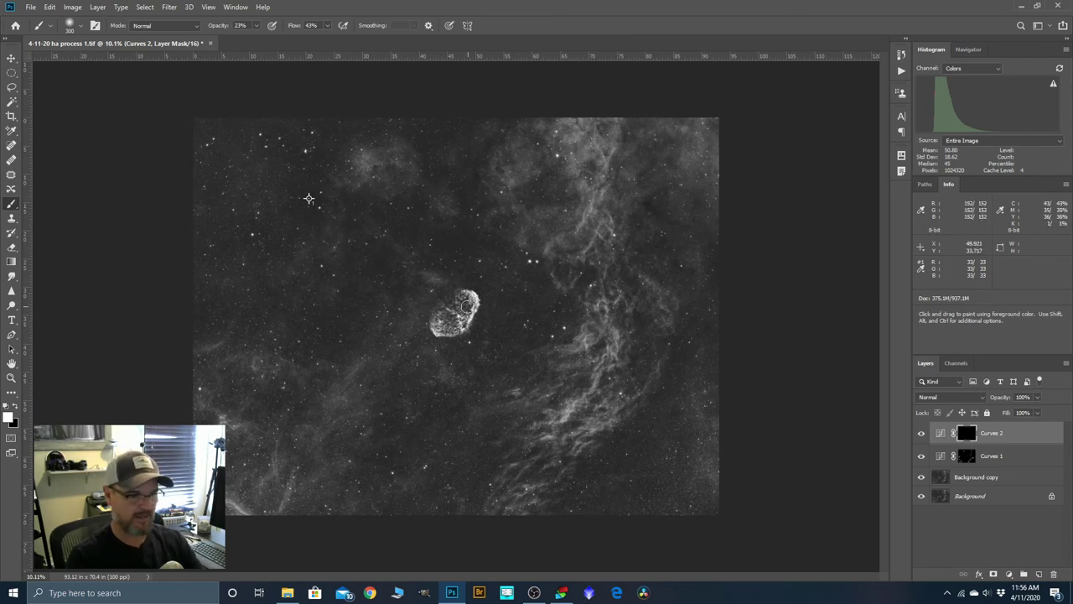
Paint white on the Curves 2 mask over the dark gaps inside the crescent nebula with a 90-pixel brush.
{"action": "scroll", "coordinate": [464, 303], "scroll_direction": "up", "scroll_amount": 3}
{"action": "scroll", "coordinate": [463, 304], "scroll_direction": "up", "scroll_amount": 5}
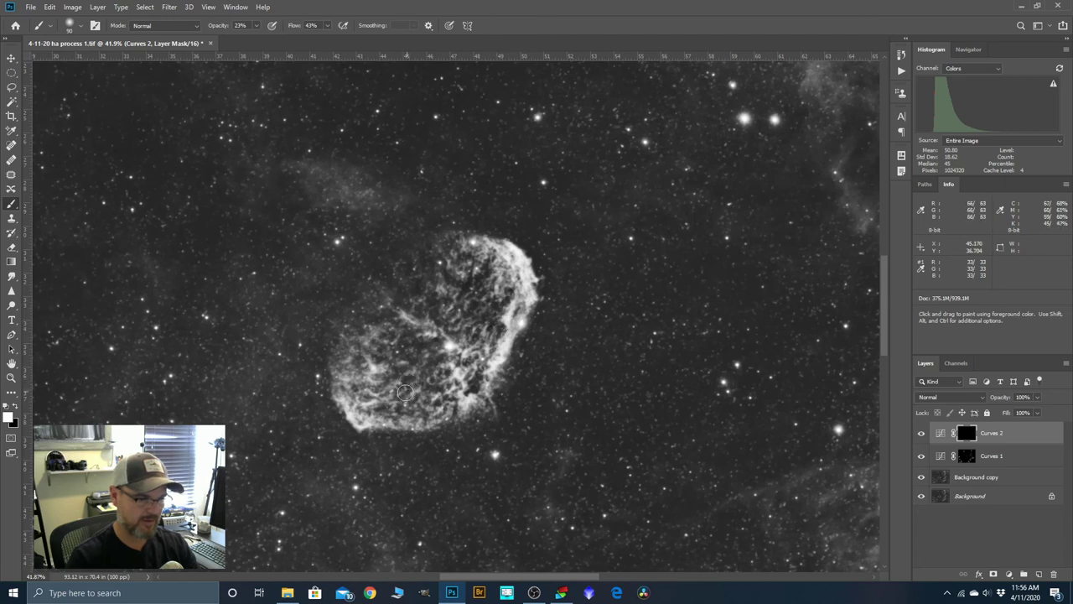
{"action": "mouse_move", "coordinate": [406, 398]}
{"action": "left_mouse_down"}
{"action": "mouse_move", "coordinate": [399, 352]}
{"action": "mouse_move", "coordinate": [381, 357]}
{"action": "mouse_move", "coordinate": [388, 335]}
{"action": "left_mouse_up"}
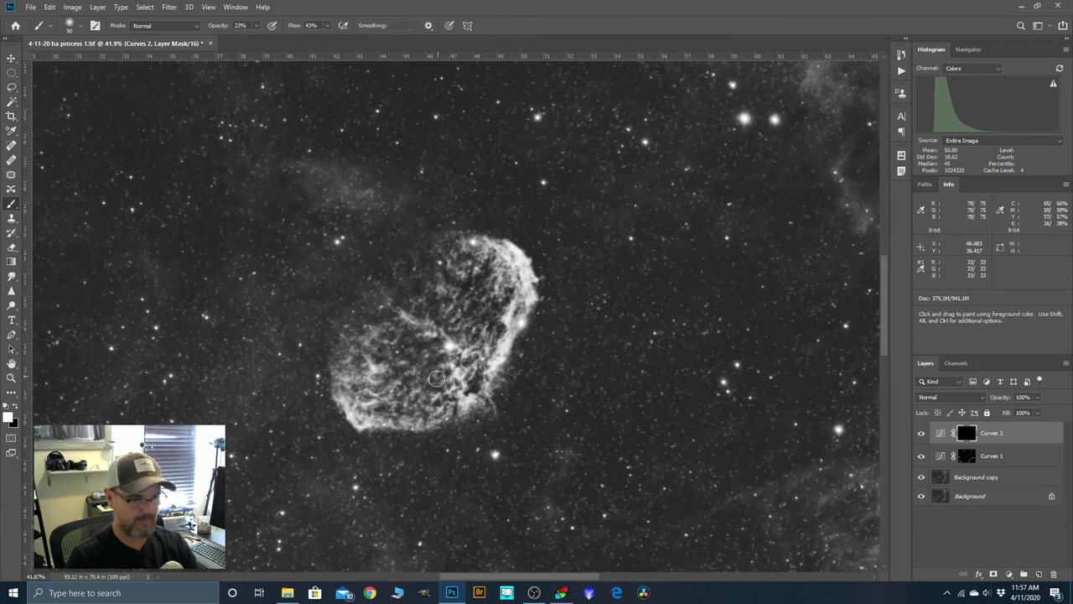
{"action": "key", "text": "ctrl+0"}
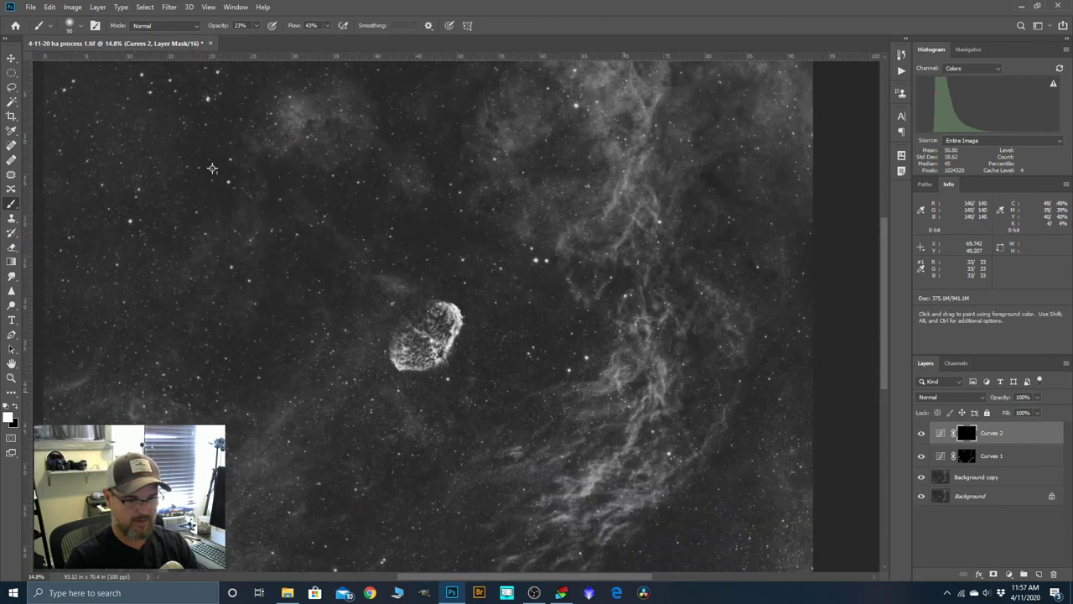
Paint white on the Curves 2 mask over dark areas around the lower-right filaments with a 200-pixel brush, comparing the layer hidden and shown.
{"action": "scroll", "coordinate": [595, 422], "scroll_direction": "up", "scroll_amount": 5}
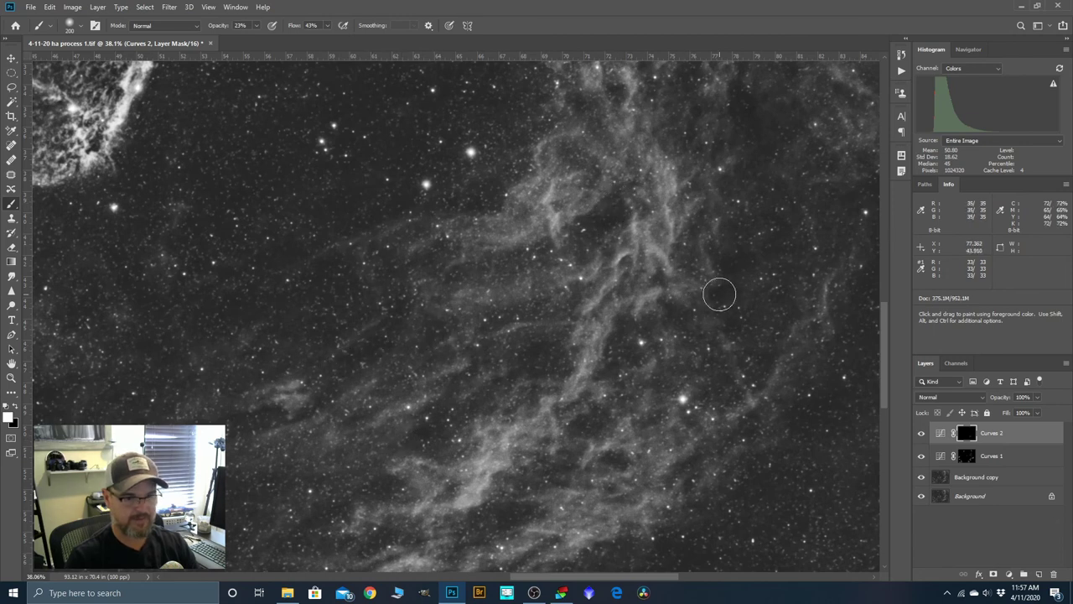
{"action": "left_click", "coordinate": [921, 434]}
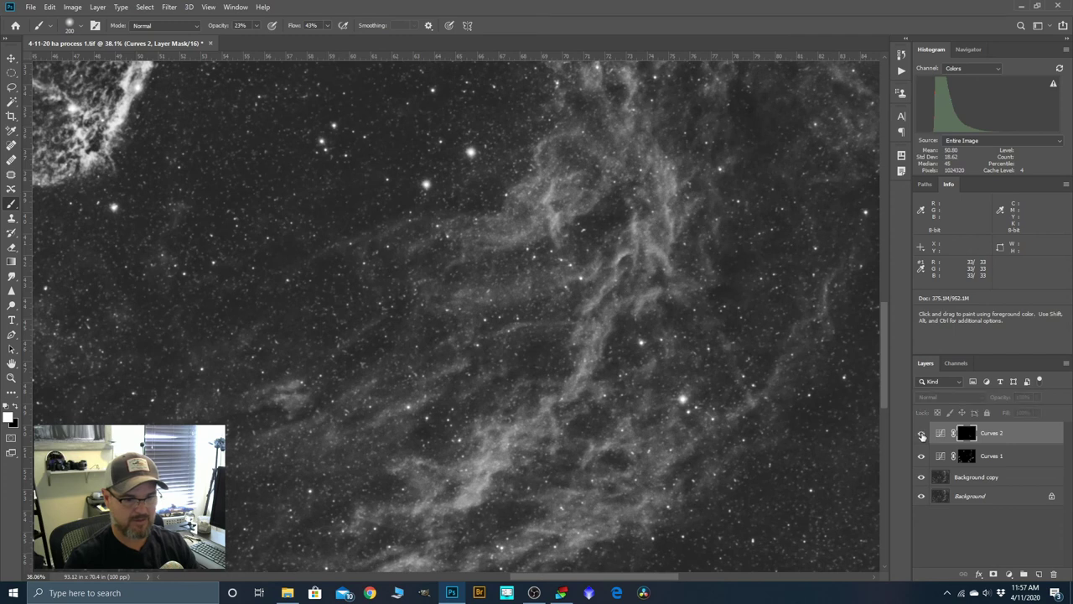
{"action": "left_click", "coordinate": [922, 436]}
{"action": "left_click", "coordinate": [921, 436]}
{"action": "left_click", "coordinate": [922, 435]}
{"action": "left_click", "coordinate": [922, 435]}
Darken more gaps beside the upper and middle filaments by painting white on the Curves 2 mask with a 175-pixel brush.
{"action": "scroll", "coordinate": [543, 380], "scroll_direction": "down", "scroll_amount": 2}
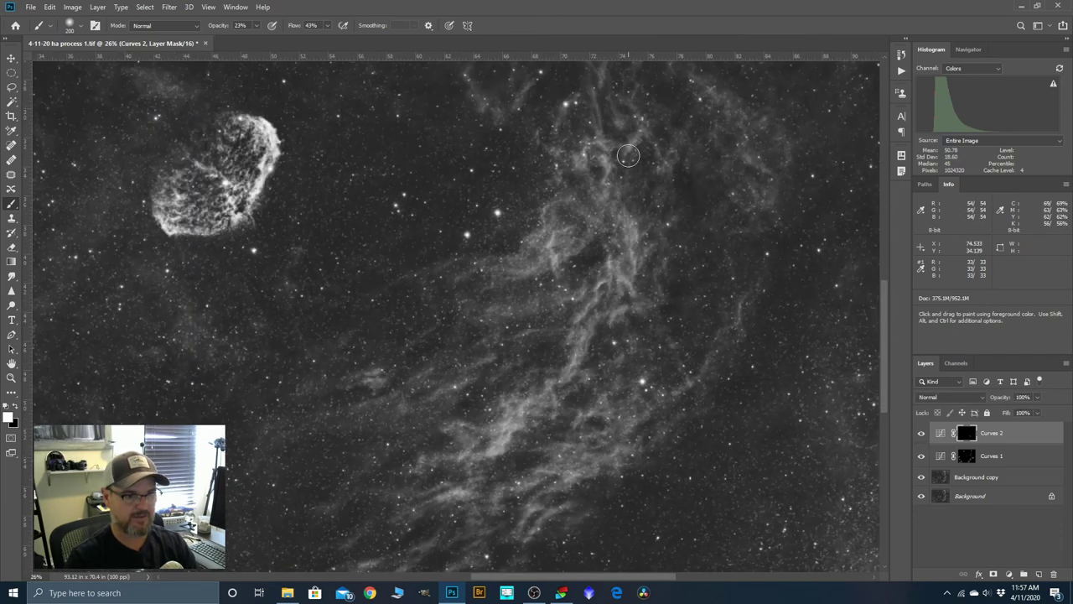
{"action": "key", "text": "bracketleft"}
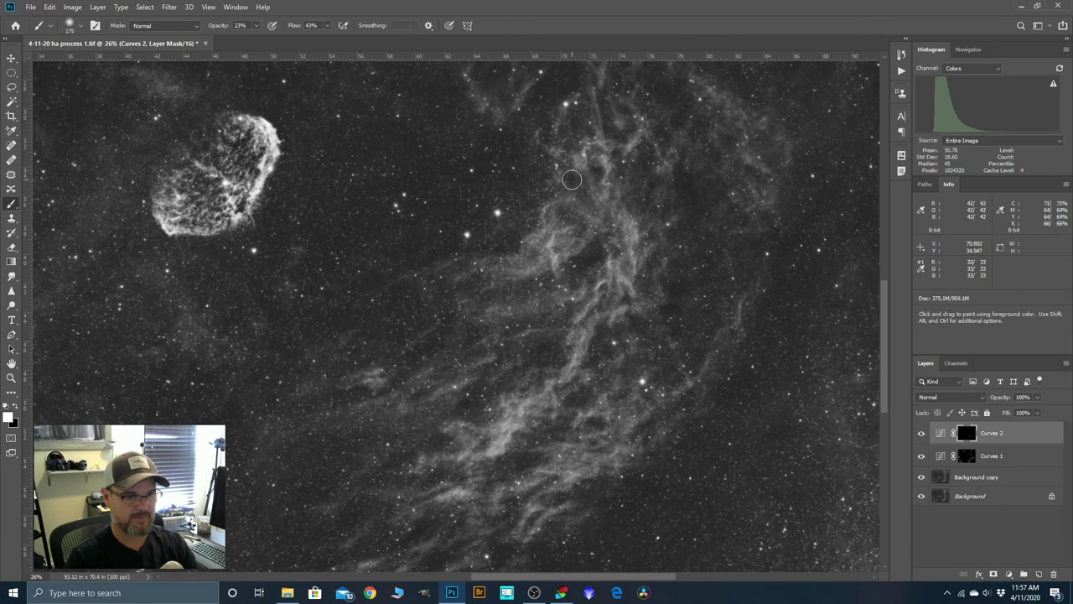
{"action": "scroll", "coordinate": [545, 268], "scroll_direction": "down", "scroll_amount": 1}
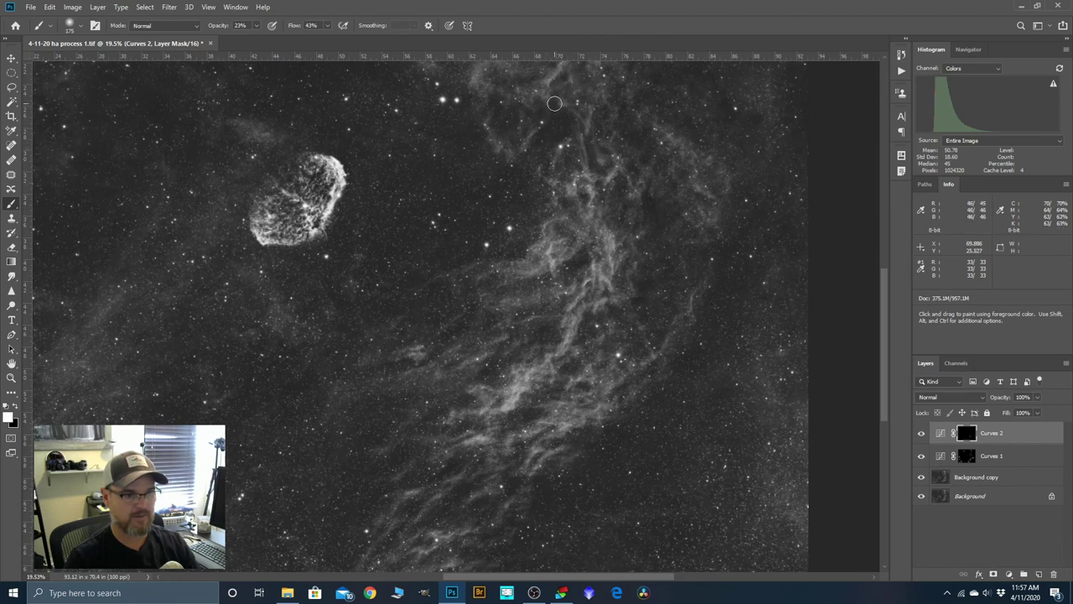
{"action": "scroll", "coordinate": [750, 120], "scroll_direction": "down", "scroll_amount": 3}
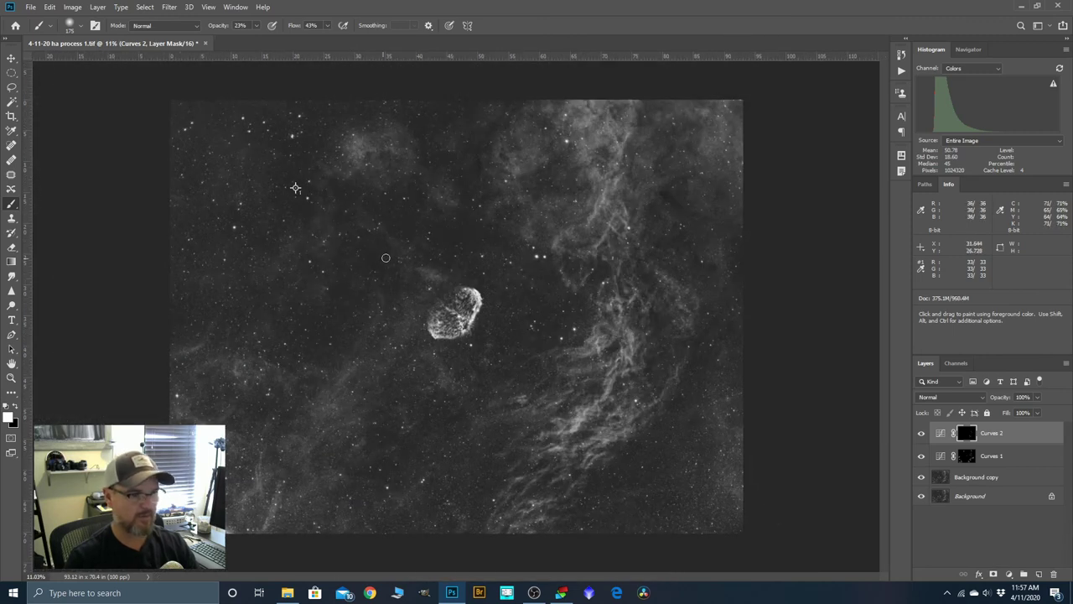
Compare the whole image with the Curves 2 layer hidden and shown, and check the filaments up close.
{"action": "left_click", "coordinate": [922, 433]}
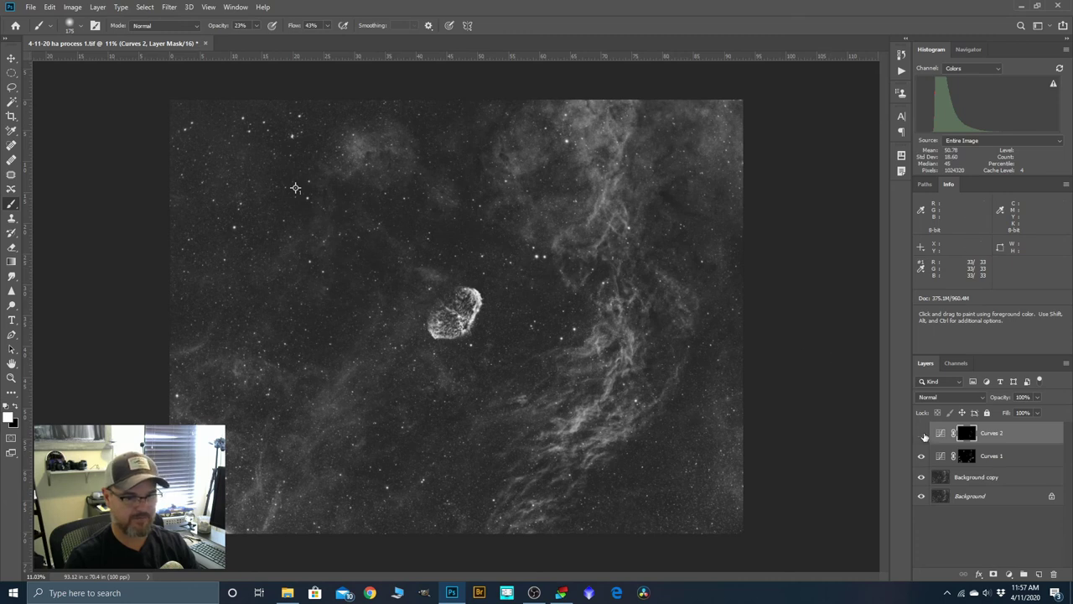
{"action": "left_click", "coordinate": [922, 433]}
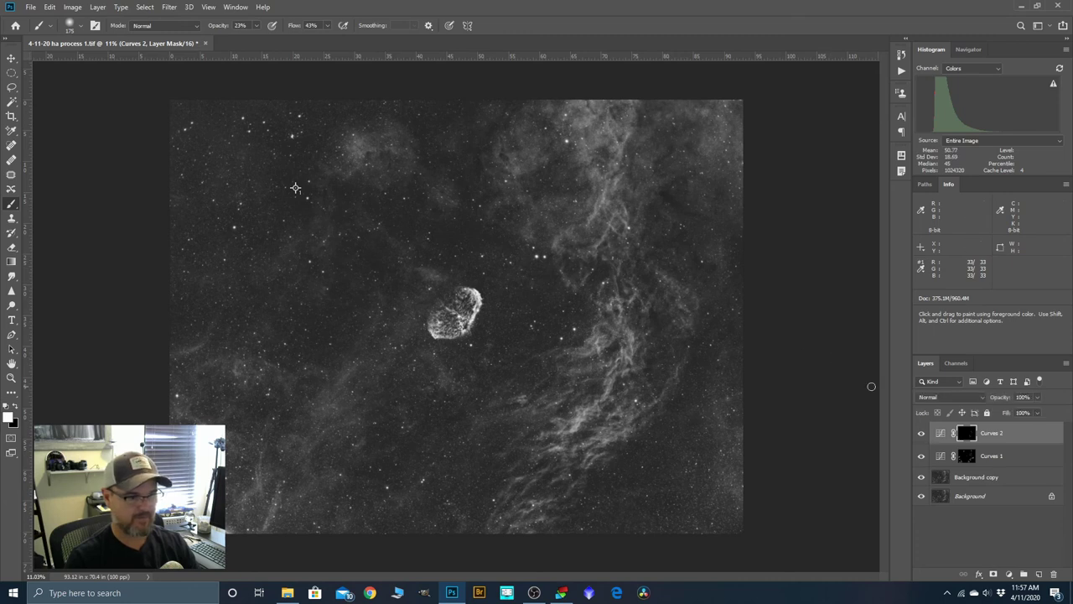
{"action": "scroll", "coordinate": [871, 386], "scroll_direction": "down", "scroll_amount": 1}
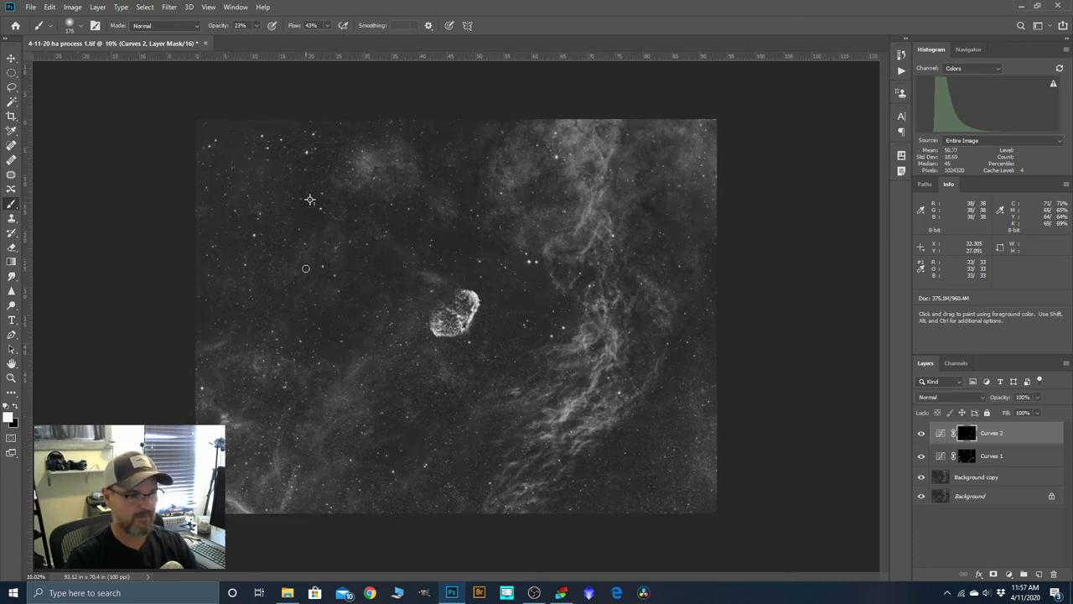
{"action": "left_click", "coordinate": [920, 434]}
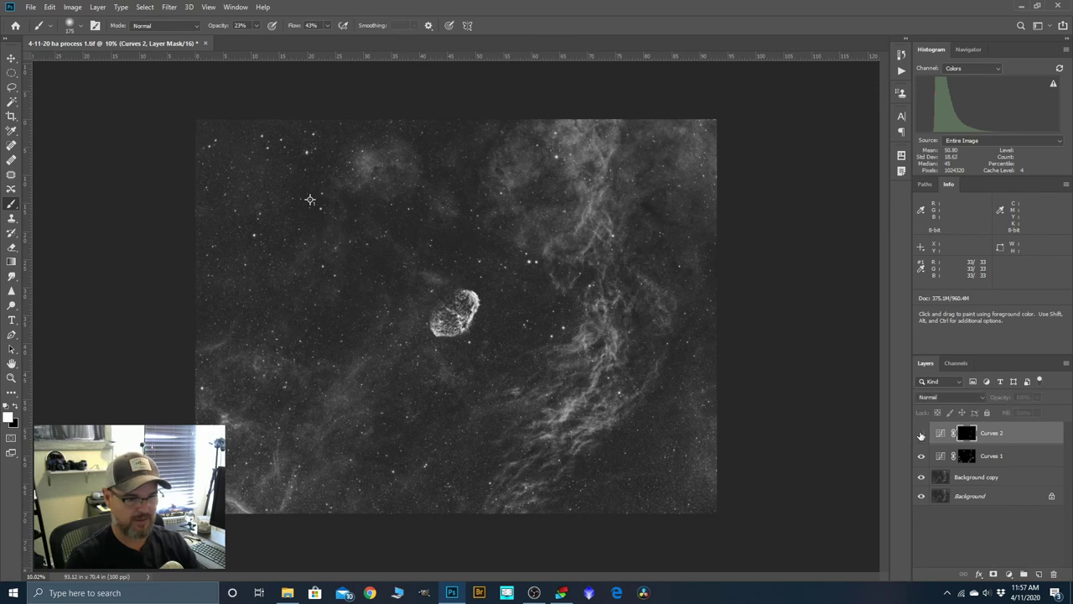
{"action": "left_click", "coordinate": [920, 433]}
{"action": "scroll", "coordinate": [492, 472], "scroll_direction": "up", "scroll_amount": 3}
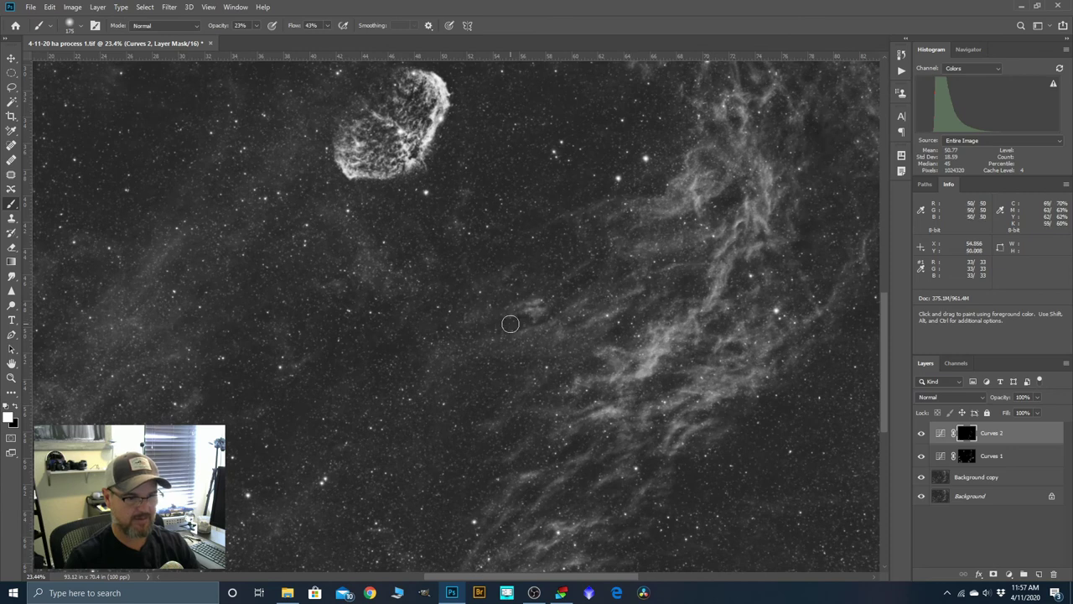
{"action": "scroll", "coordinate": [489, 331], "scroll_direction": "down", "scroll_amount": 1}
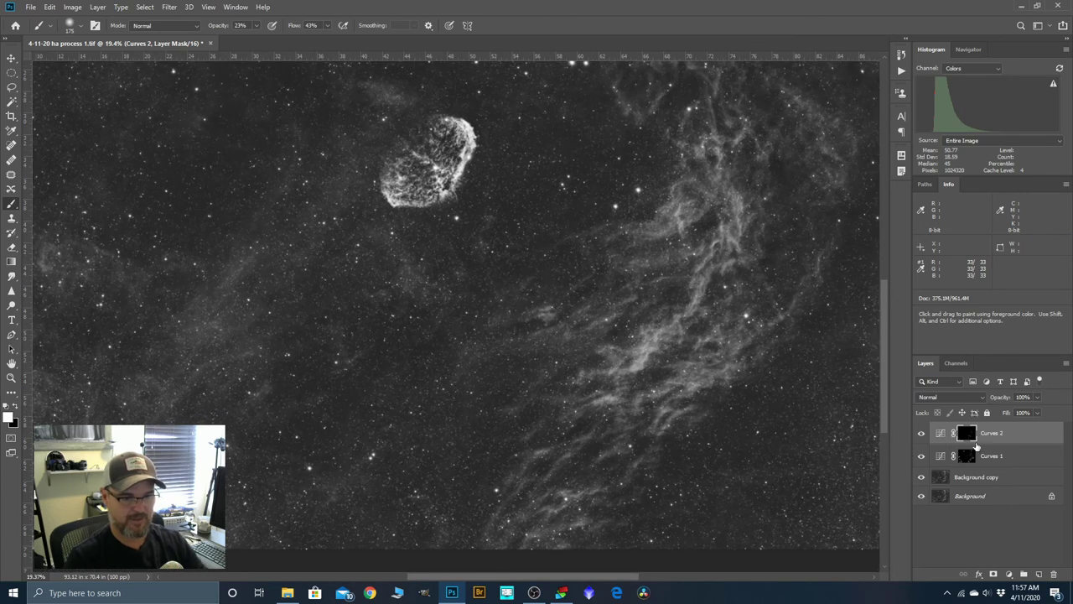
{"action": "scroll", "coordinate": [475, 149], "scroll_direction": "down", "scroll_amount": 3}
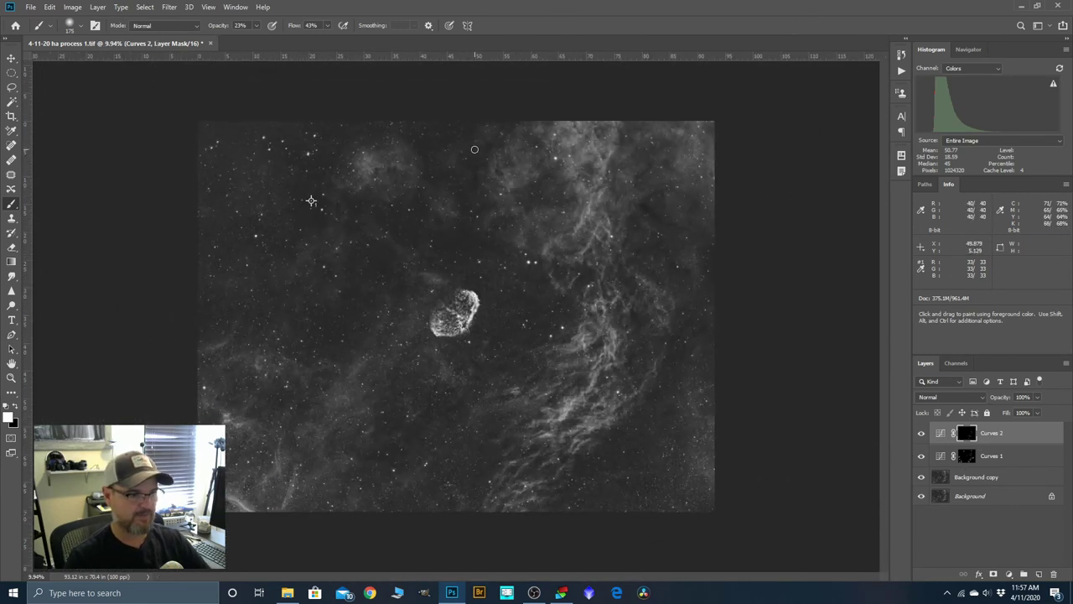
{"action": "scroll", "coordinate": [474, 149], "scroll_direction": "down", "scroll_amount": 1}
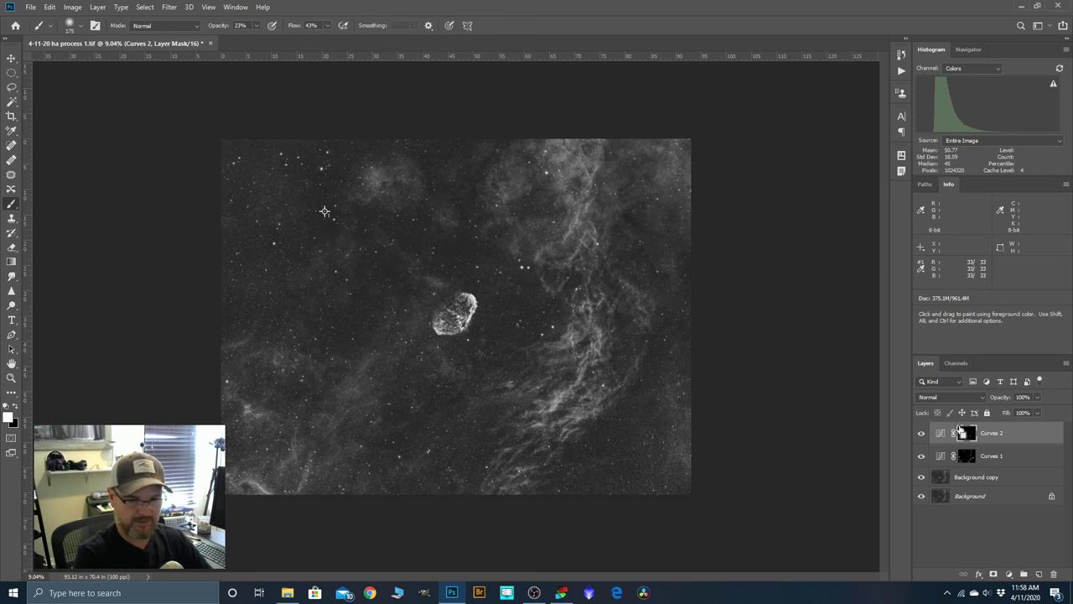
Stamp all visible layers into a new layer and, in the Camera Raw Filter, set its Clarity to +14 and Blacks to -2.
{"action": "key", "text": "ctrl+shift+alt+e"}
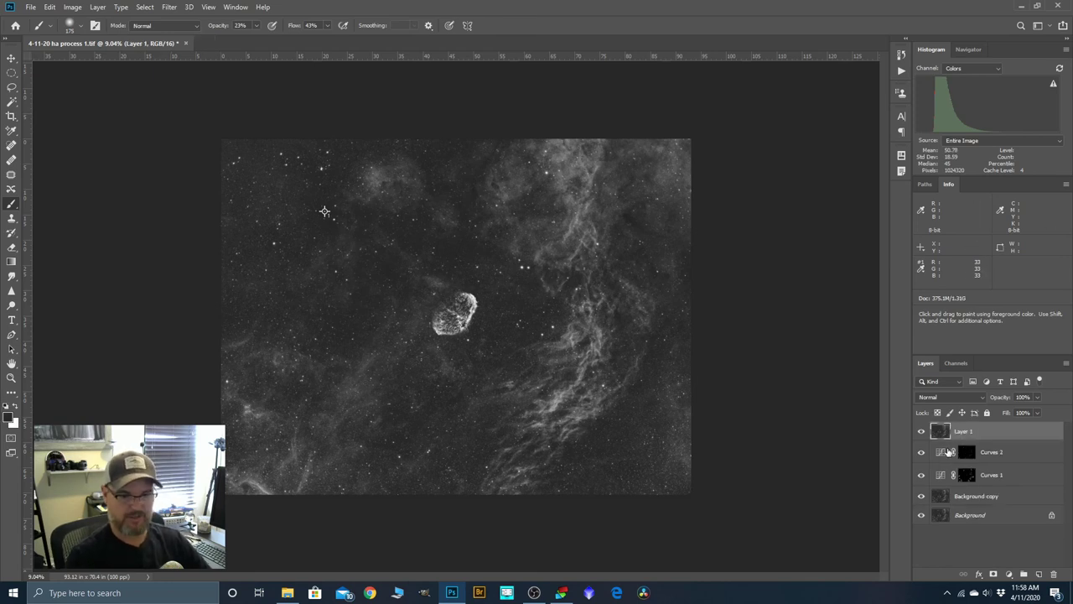
{"action": "left_click", "coordinate": [174, 7]}
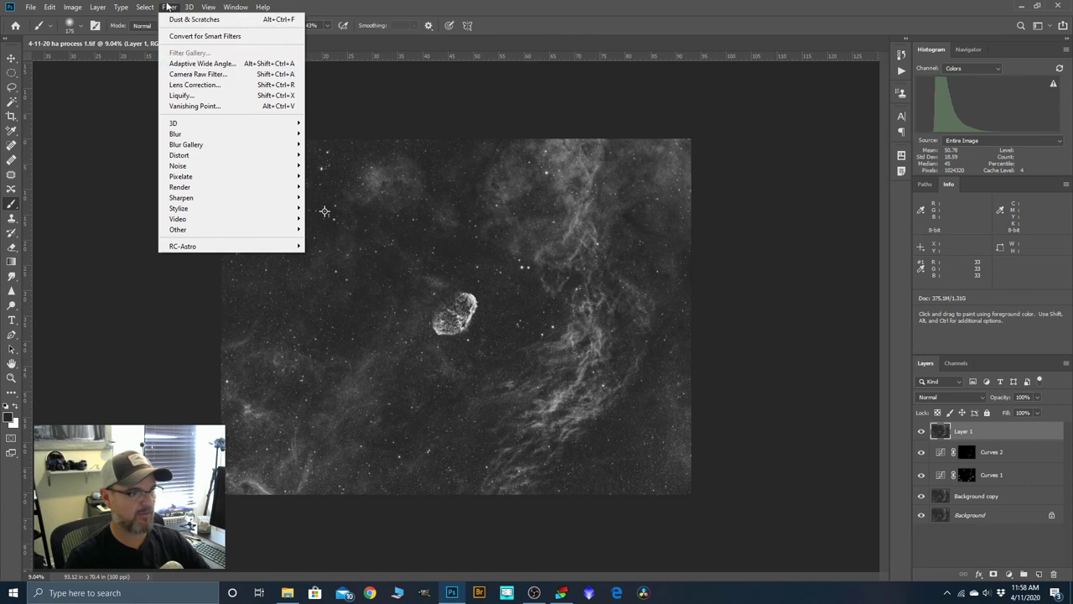
{"action": "left_click", "coordinate": [183, 75]}
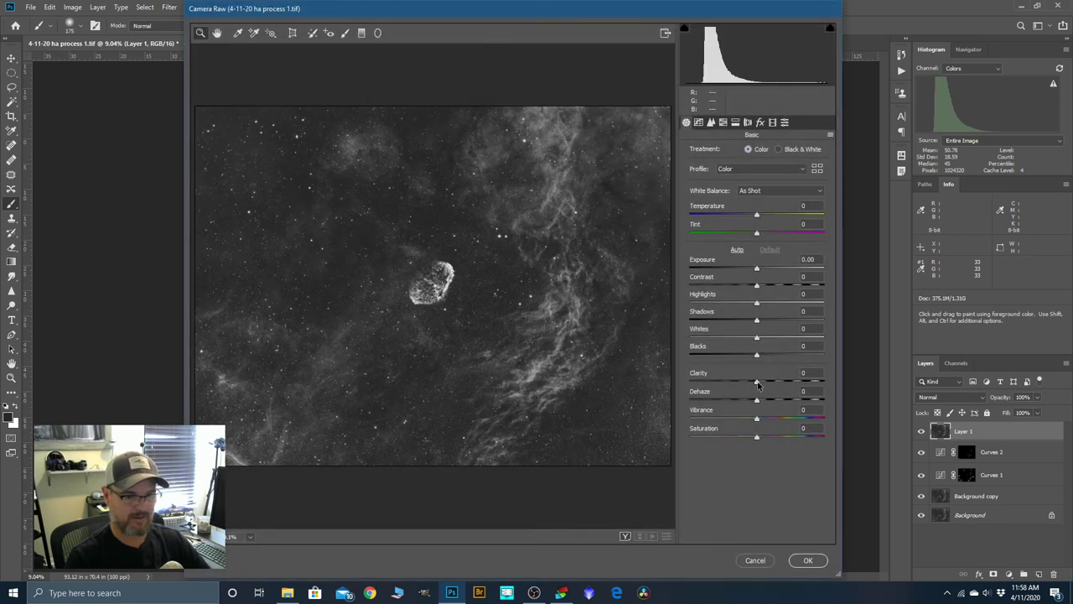
{"action": "left_click_drag", "start_coordinate": [758, 384], "coordinate": [766, 387]}
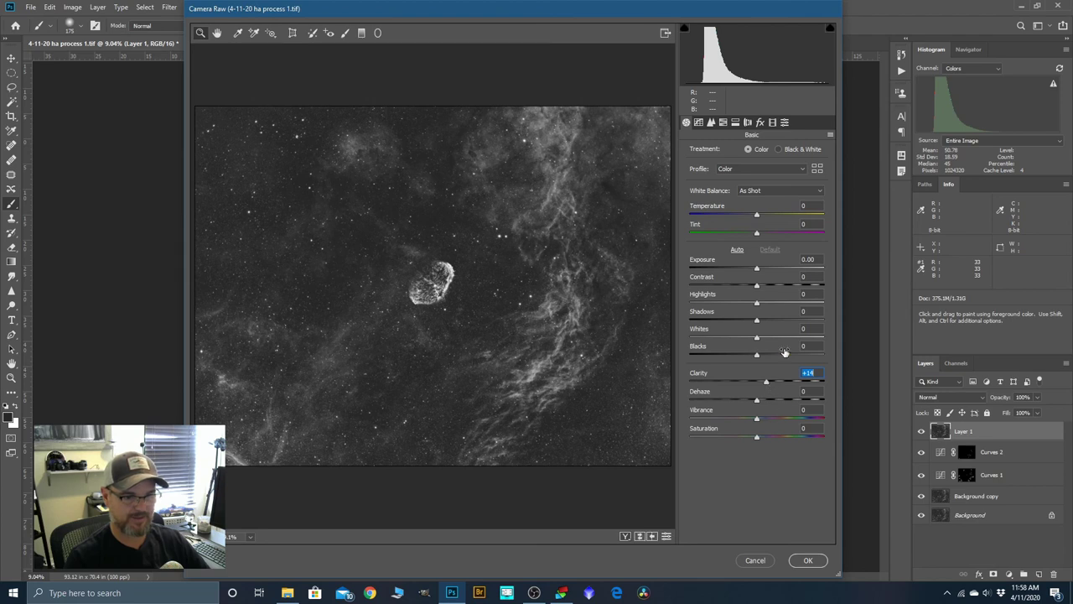
{"action": "left_click_drag", "start_coordinate": [758, 359], "coordinate": [758, 361]}
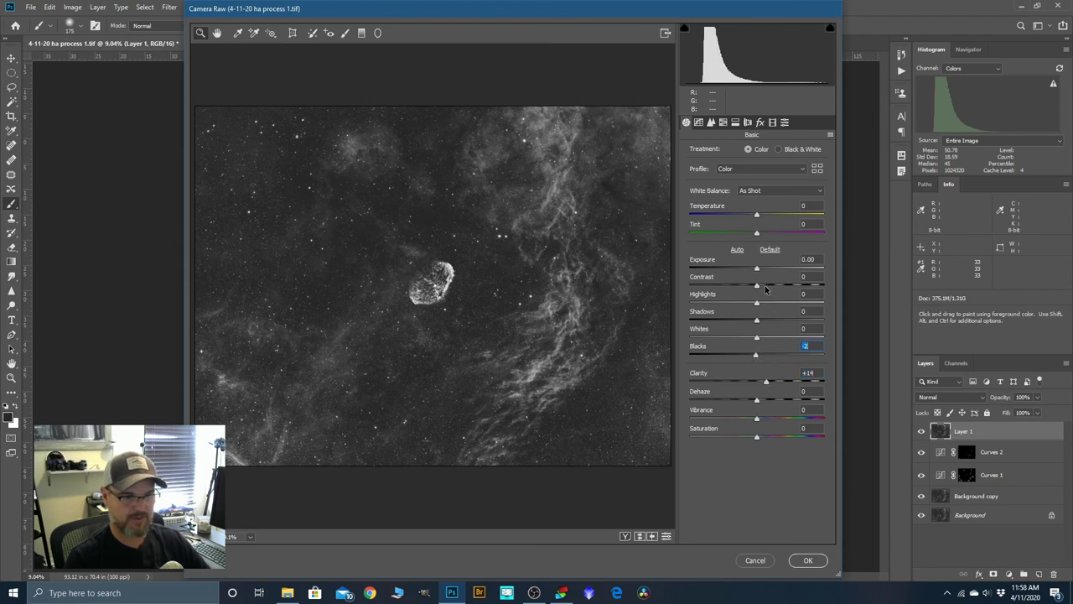
Set the Camera Raw sharpening Amount to 14 and Luminance noise reduction to 14, and apply the filter.
{"action": "left_click", "coordinate": [711, 124]}
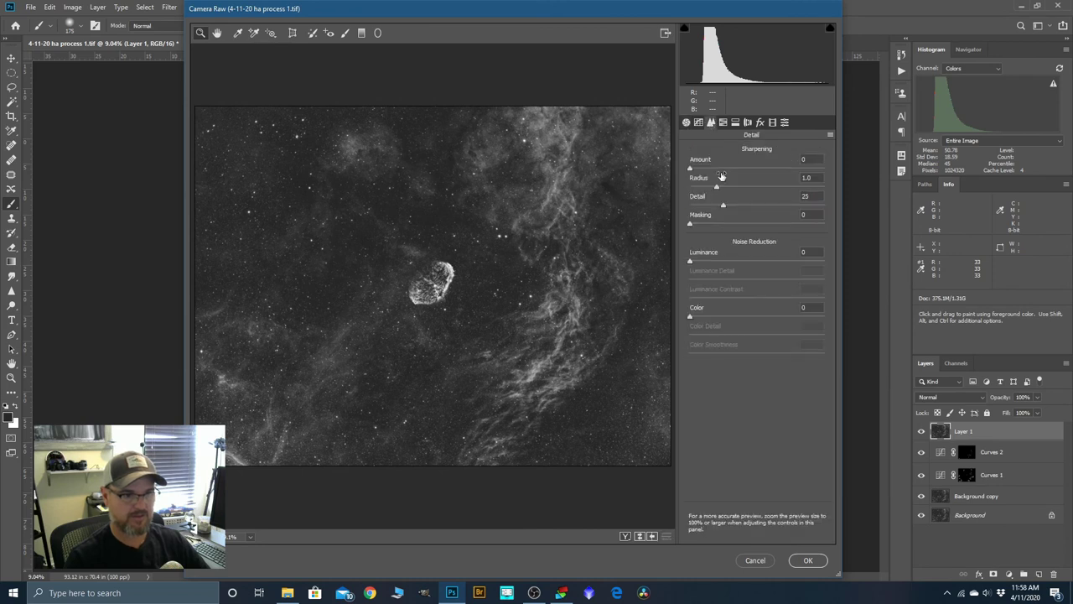
{"action": "left_click_drag", "start_coordinate": [691, 170], "coordinate": [709, 177]}
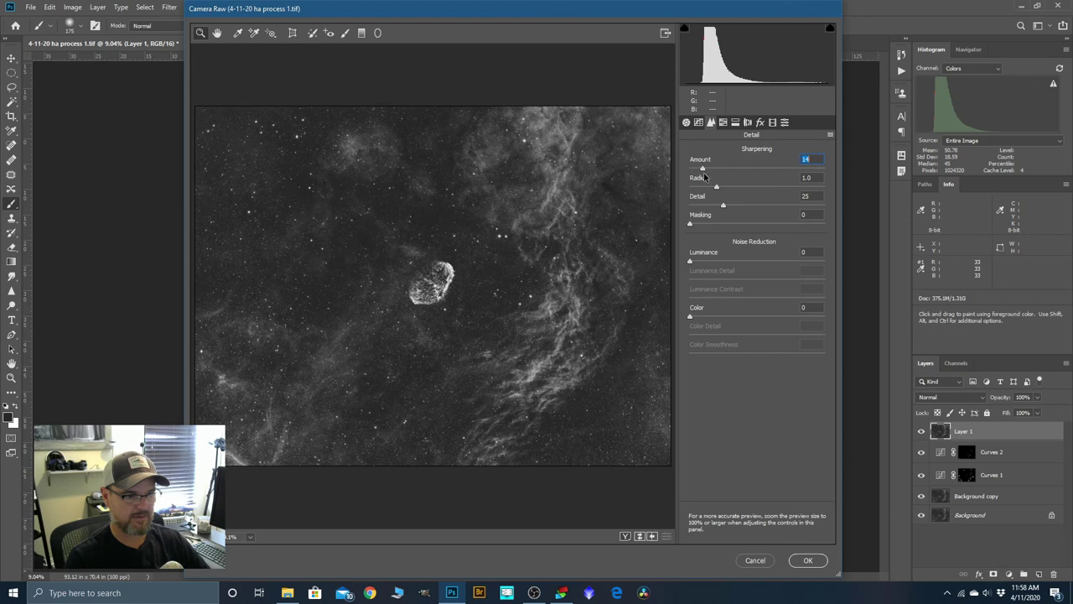
{"action": "left_click_drag", "start_coordinate": [690, 263], "coordinate": [709, 267]}
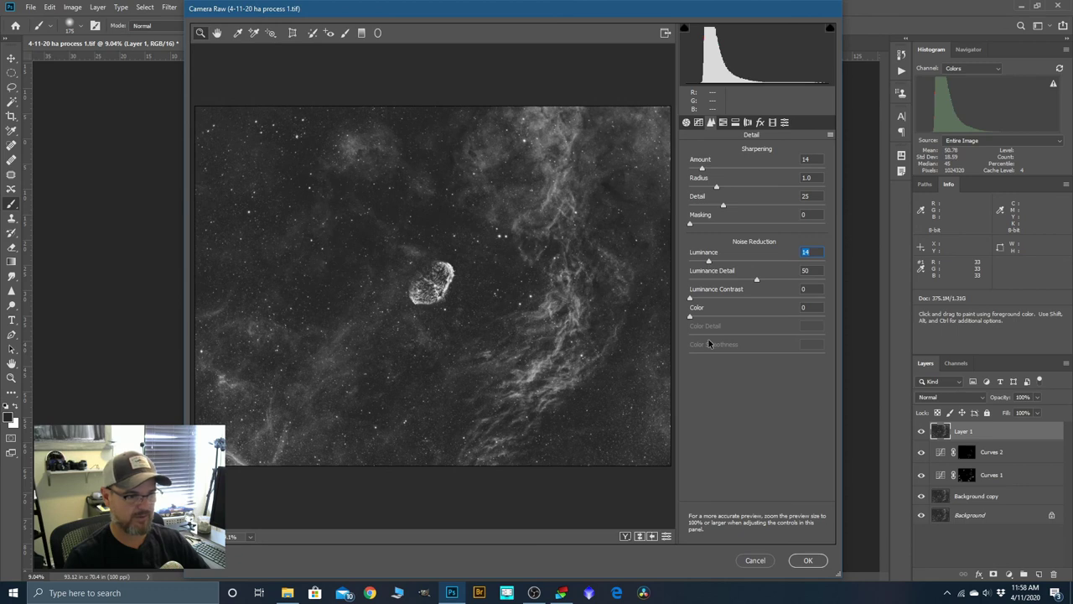
{"action": "left_click", "coordinate": [804, 559]}
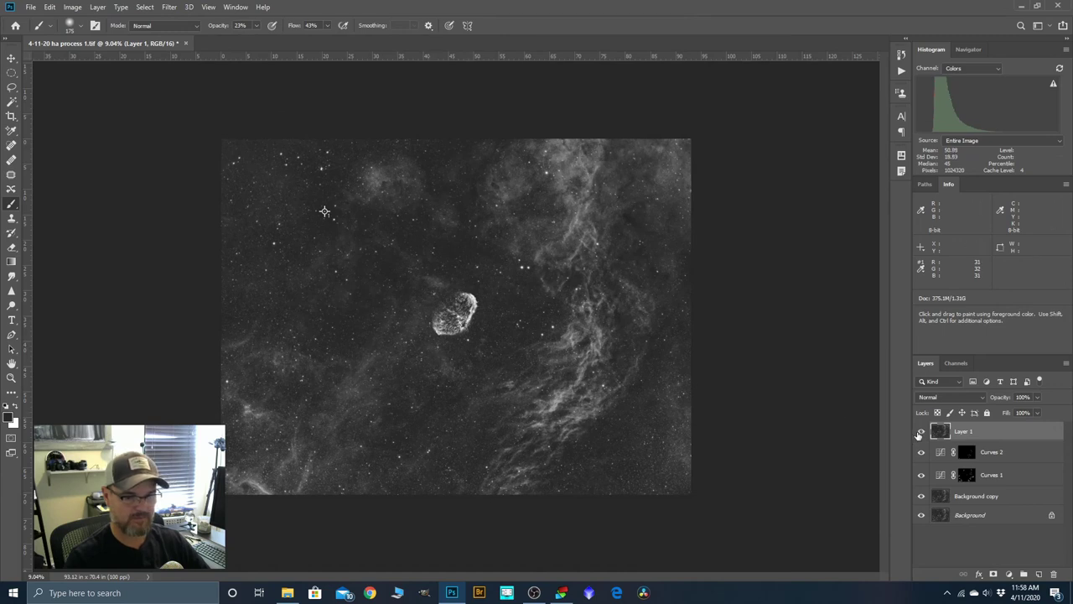
Check the nebula up close, then duplicate Layer 1 and name the copy "deep space noise".
{"action": "scroll", "coordinate": [397, 290], "scroll_direction": "up", "scroll_amount": 5}
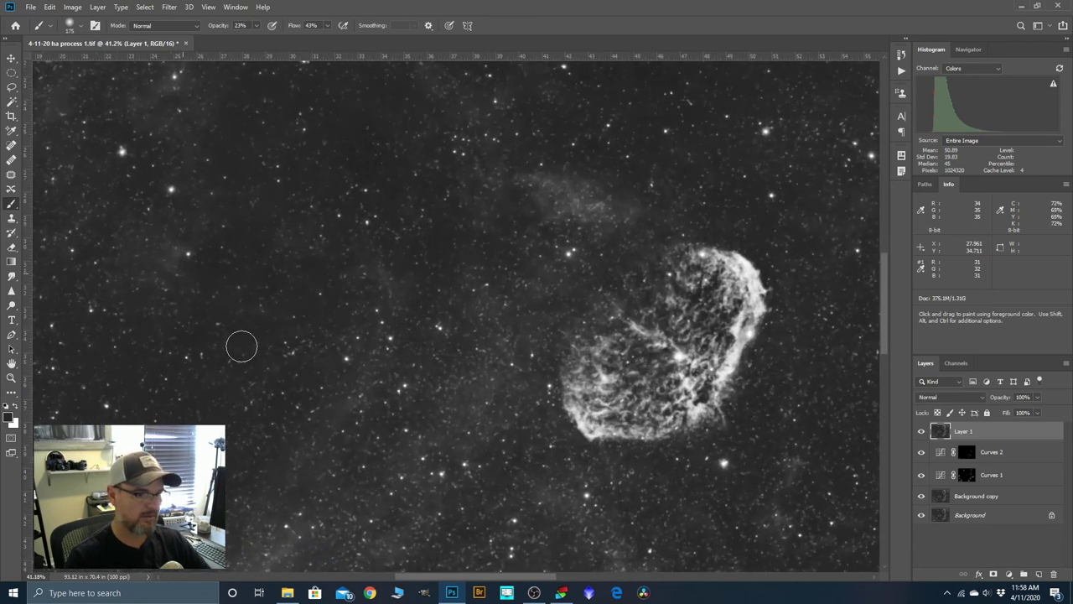
{"action": "scroll", "coordinate": [400, 213], "scroll_direction": "down", "scroll_amount": 5}
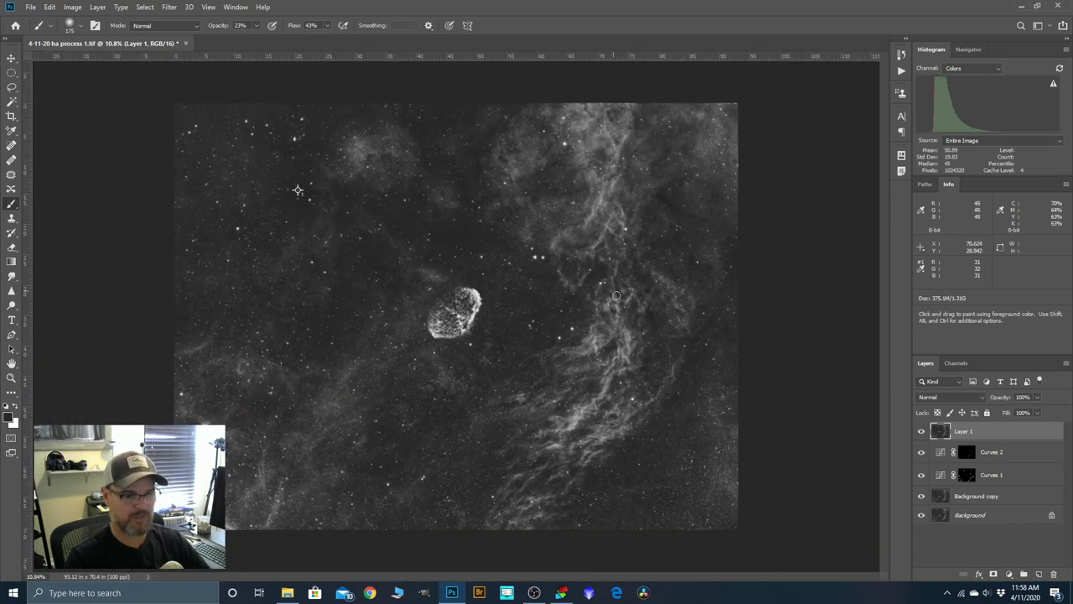
{"action": "left_click_drag", "start_coordinate": [964, 436], "coordinate": [1038, 574]}
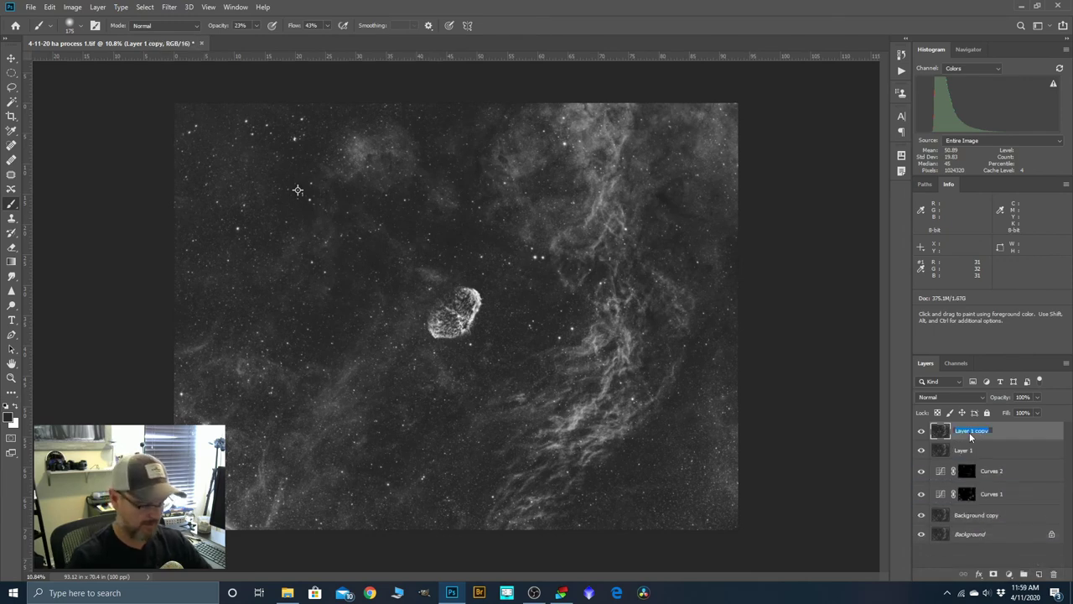
{"action": "type", "text": "deep sp"}
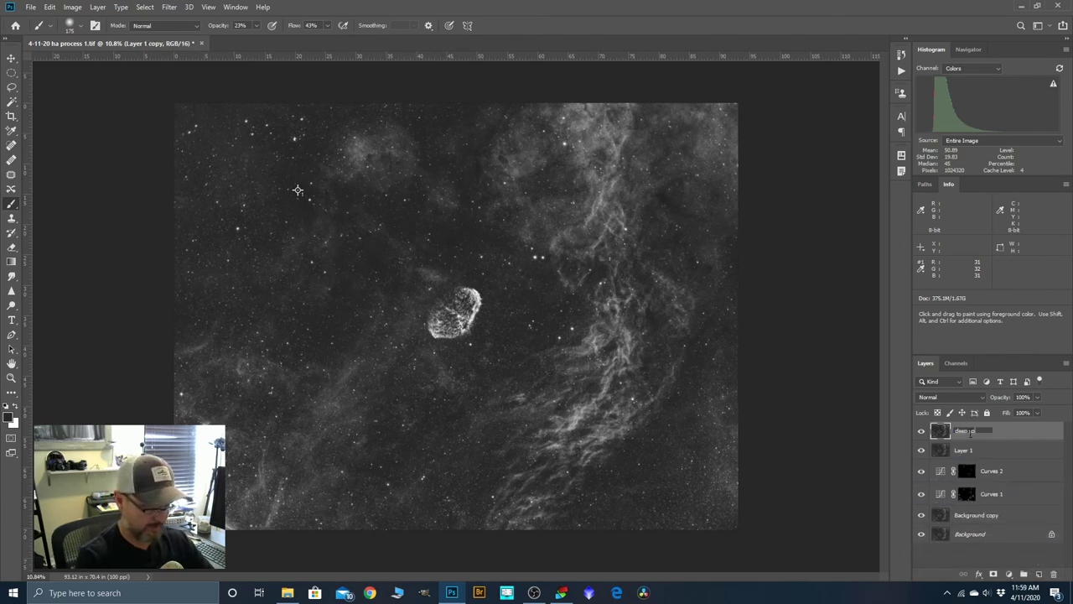
{"action": "type", "text": "ace noise"}
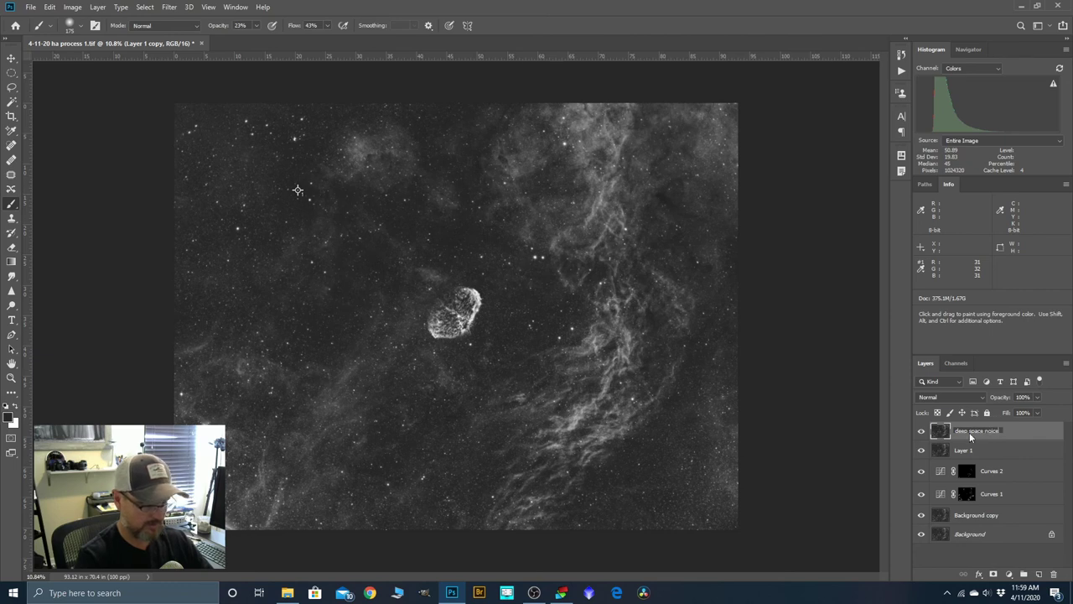
{"action": "key", "text": "BackSpace"}
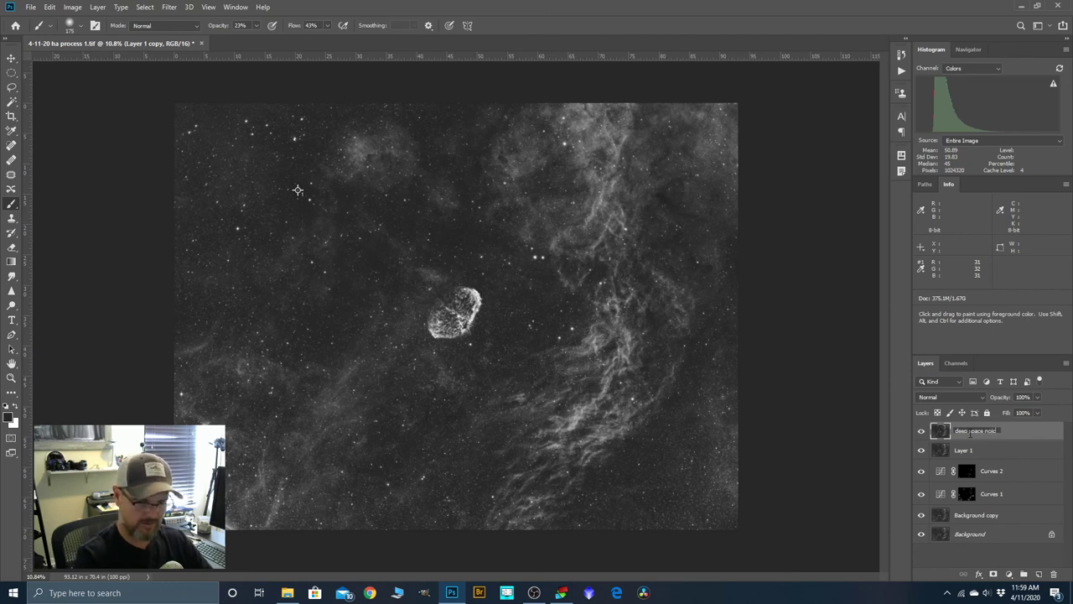
{"action": "type", "text": "se"}
{"action": "key", "text": "Return"}
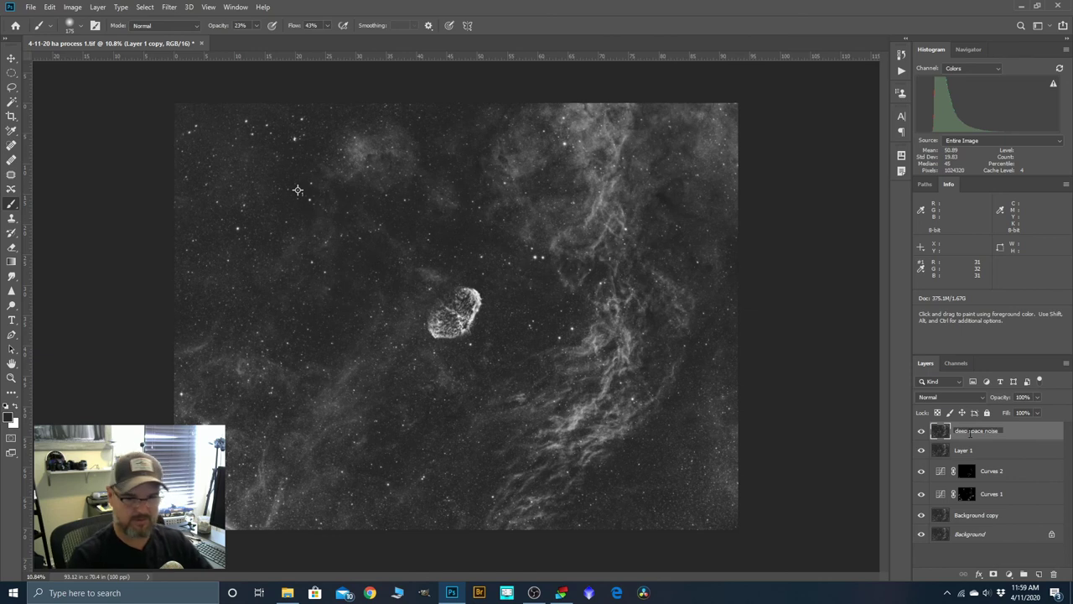
Run the Deep Space Noise Reduction action from Astronomy Tools on the deep space noise layer.
{"action": "left_click", "coordinate": [902, 71]}
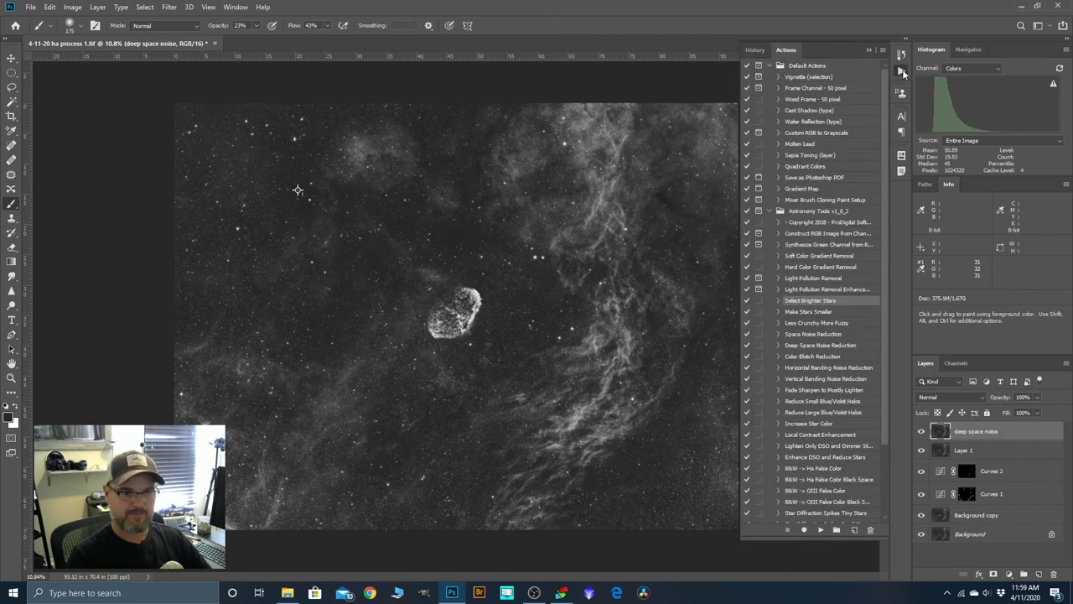
{"action": "left_click", "coordinate": [802, 347]}
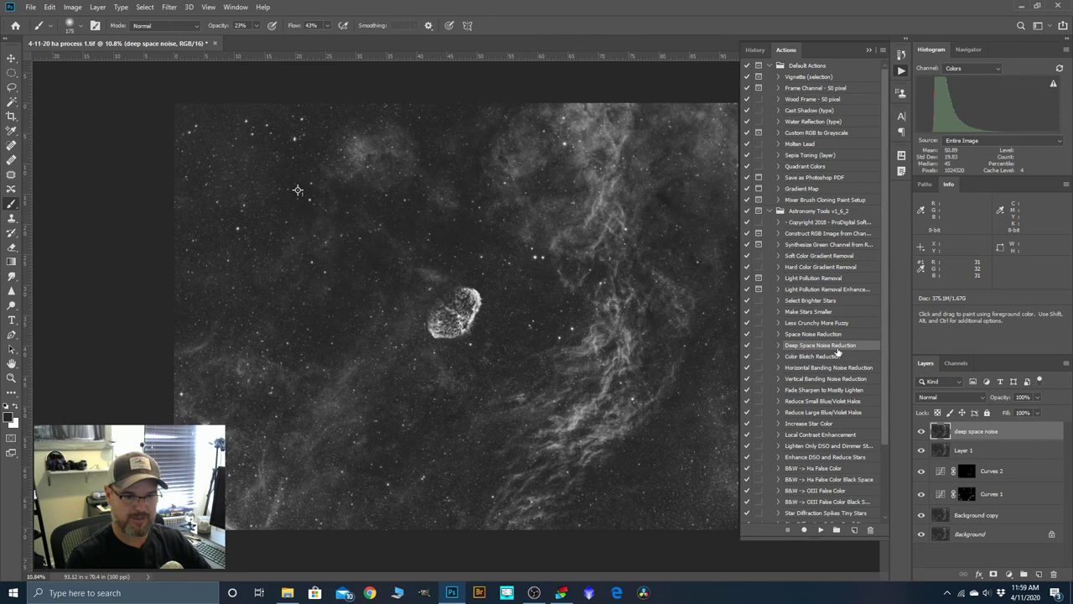
{"action": "left_click", "coordinate": [821, 530]}
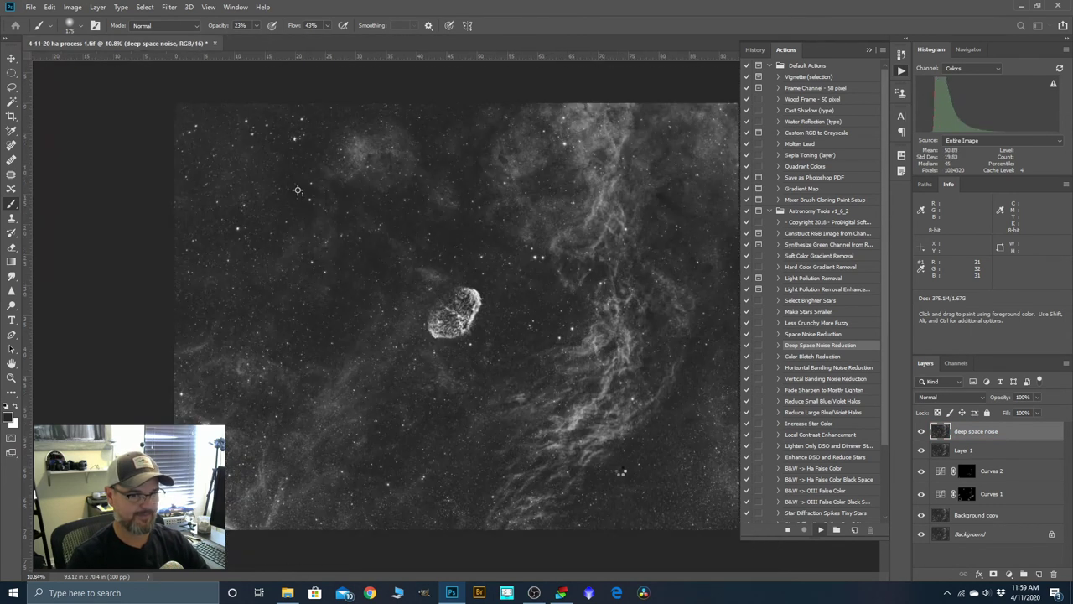
{"action": "left_click", "coordinate": [869, 51]}
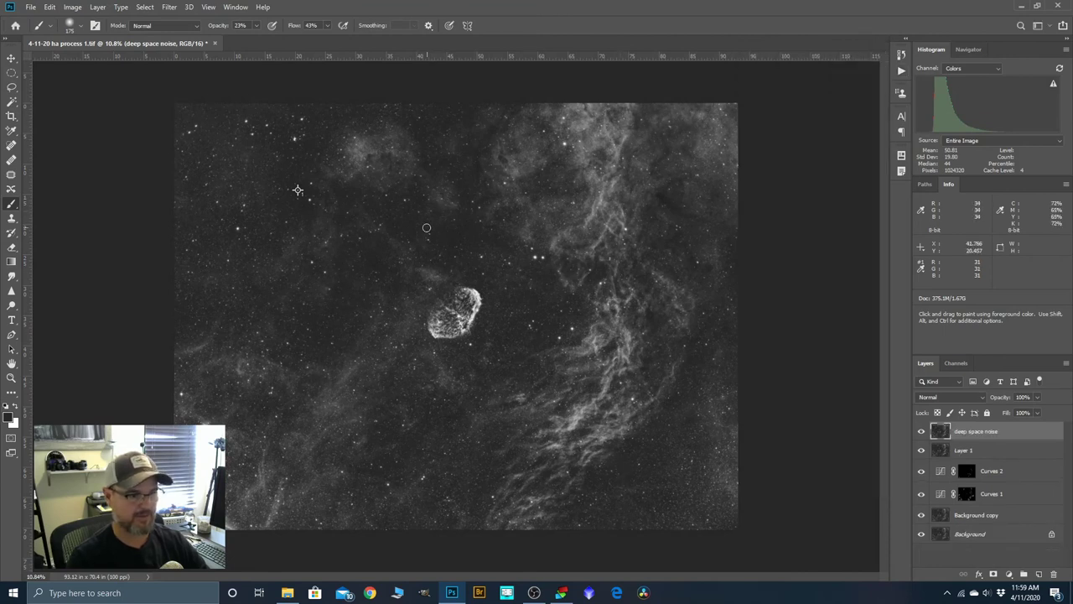
Compare the area around the crescent-shaped nebula with the deep space noise layer hidden and shown.
{"action": "scroll", "coordinate": [426, 228], "scroll_direction": "up", "scroll_amount": 3}
{"action": "scroll", "coordinate": [251, 403], "scroll_direction": "up", "scroll_amount": 2}
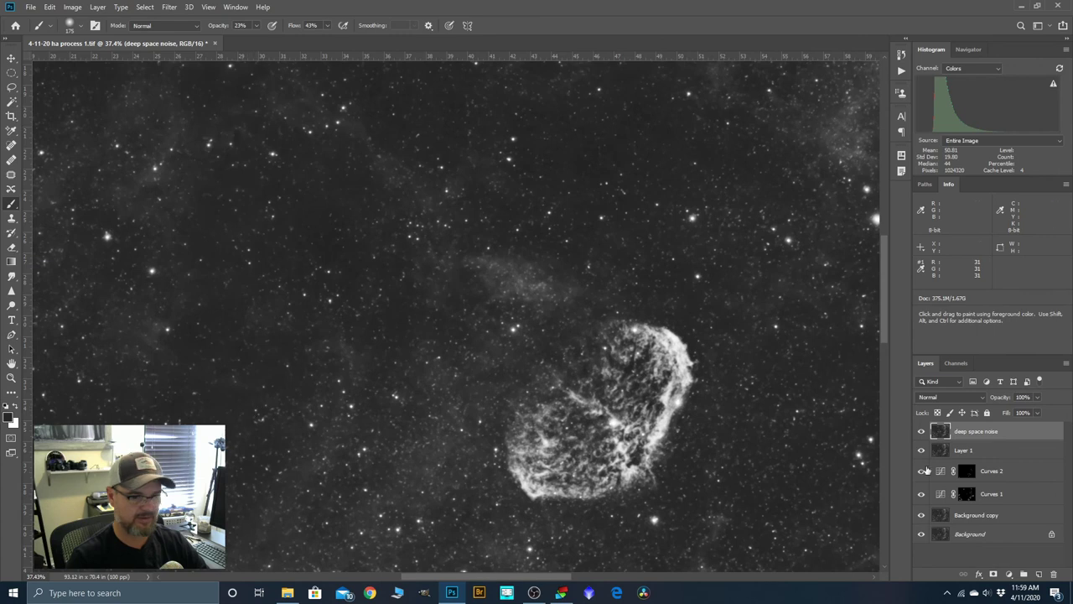
{"action": "left_click", "coordinate": [921, 432]}
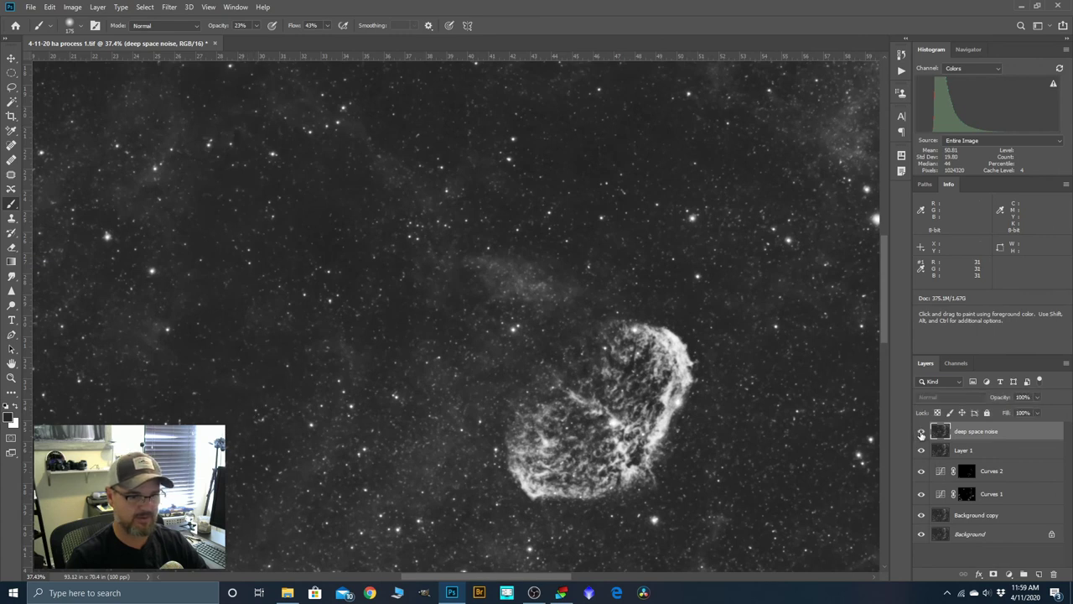
{"action": "left_click", "coordinate": [921, 432]}
{"action": "scroll", "coordinate": [442, 281], "scroll_direction": "down", "scroll_amount": 3}
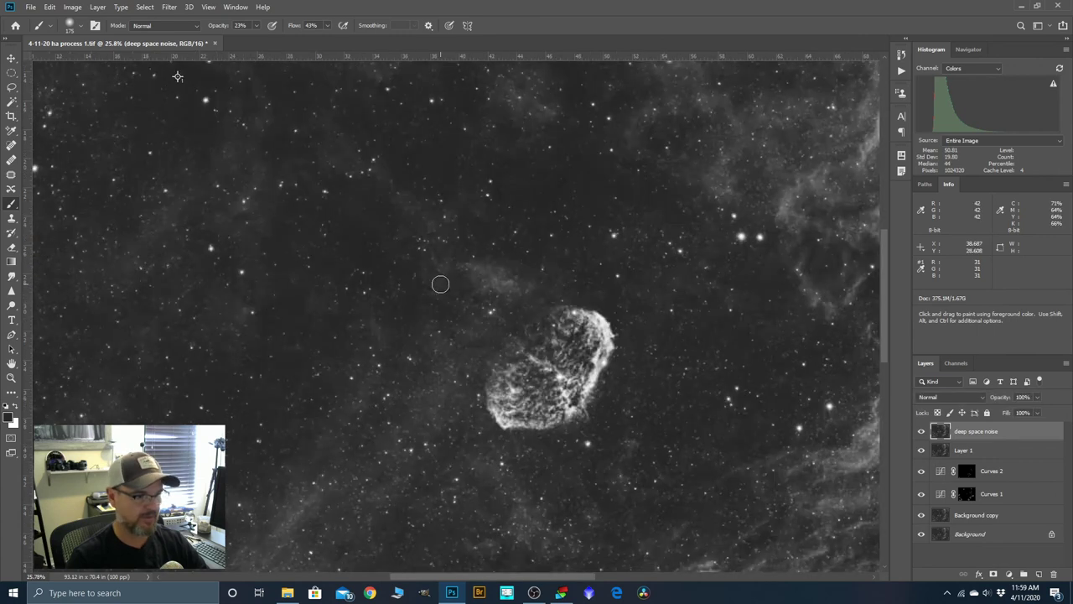
{"action": "scroll", "coordinate": [442, 281], "scroll_direction": "down", "scroll_amount": 2}
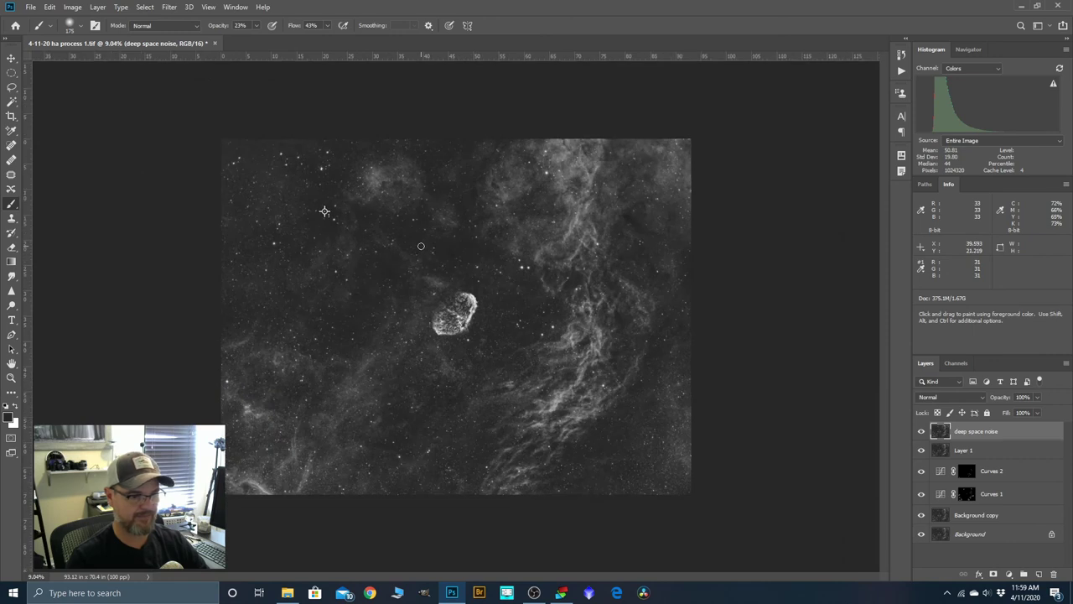
Save the layered image as a TIFF named "4-11-20 ha process 2" in the same folder.
{"action": "left_click", "coordinate": [31, 7]}
{"action": "left_click", "coordinate": [47, 132]}
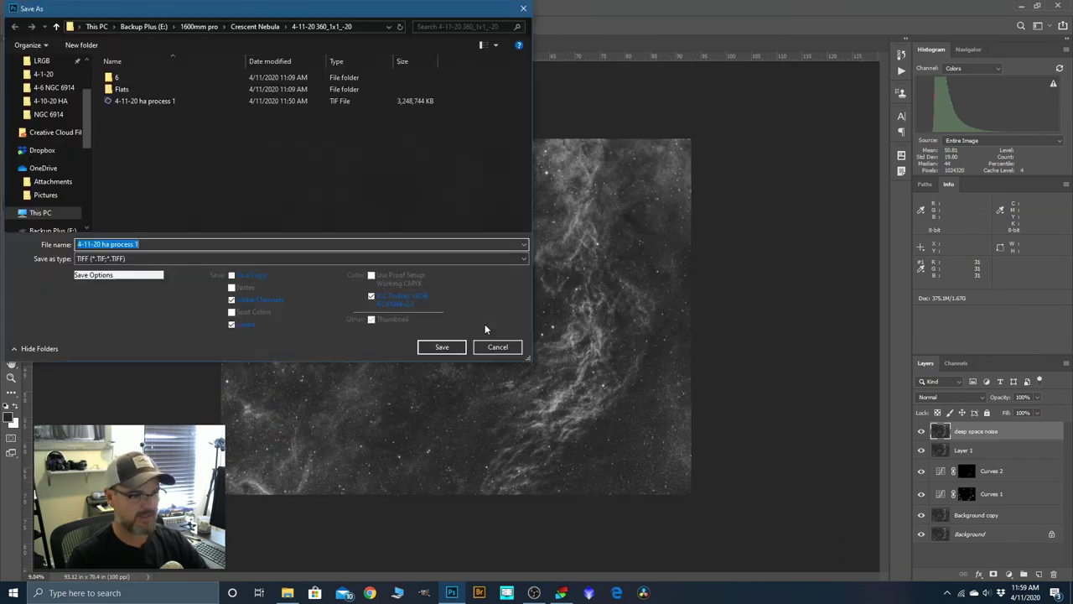
{"action": "left_click", "coordinate": [147, 244]}
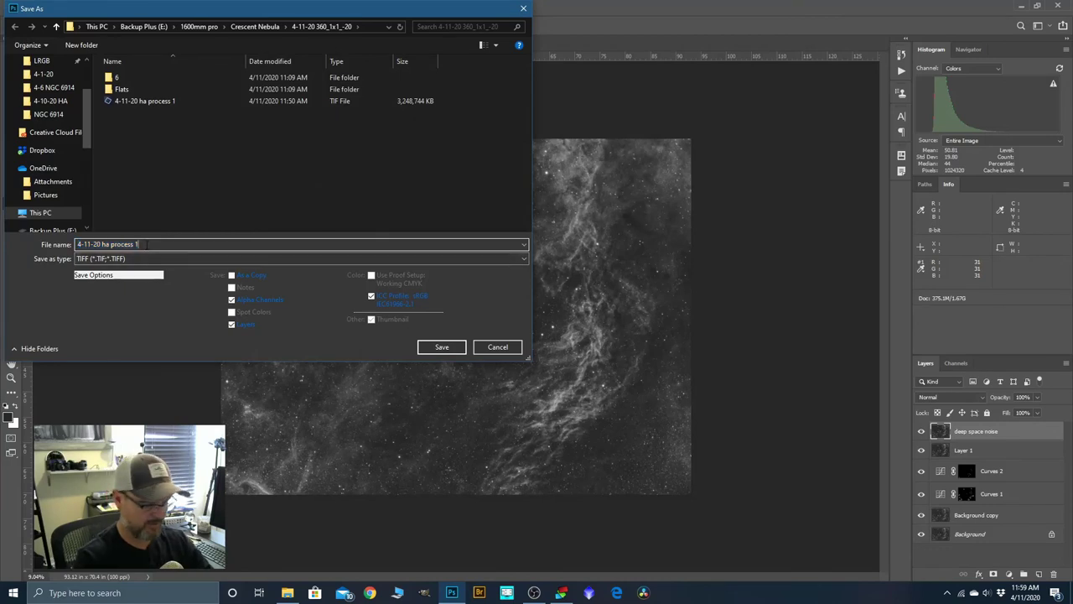
{"action": "key", "text": "BackSpace"}
{"action": "type", "text": "2"}
{"action": "left_click", "coordinate": [440, 346]}
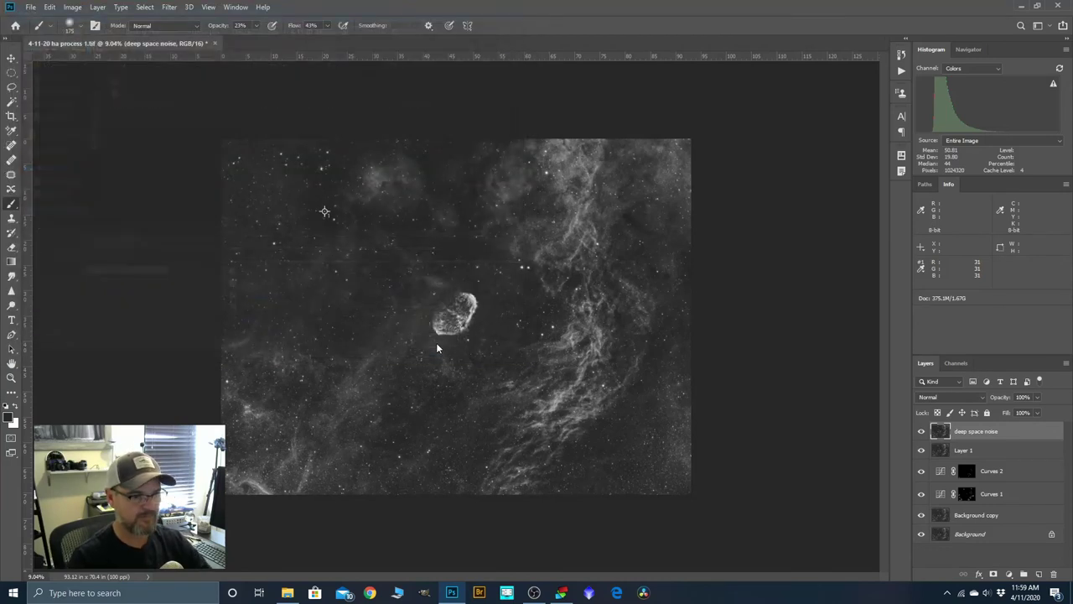
{"action": "left_click", "coordinate": [673, 148]}
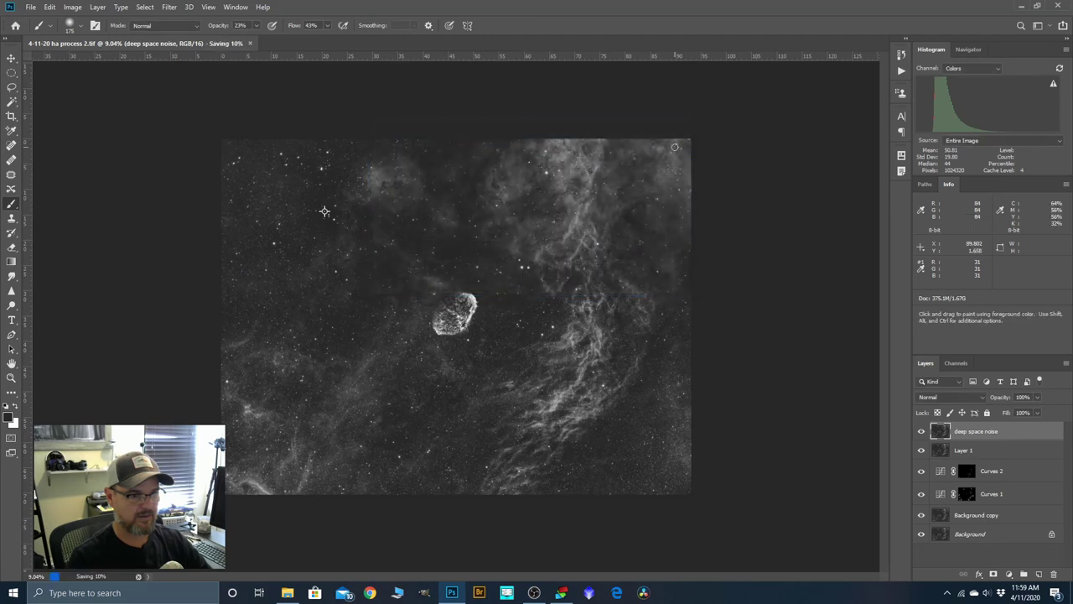
Resize the image to 60 percent of its width and height, using Preserve Details 2.0 resampling.
{"action": "left_click", "coordinate": [73, 7]}
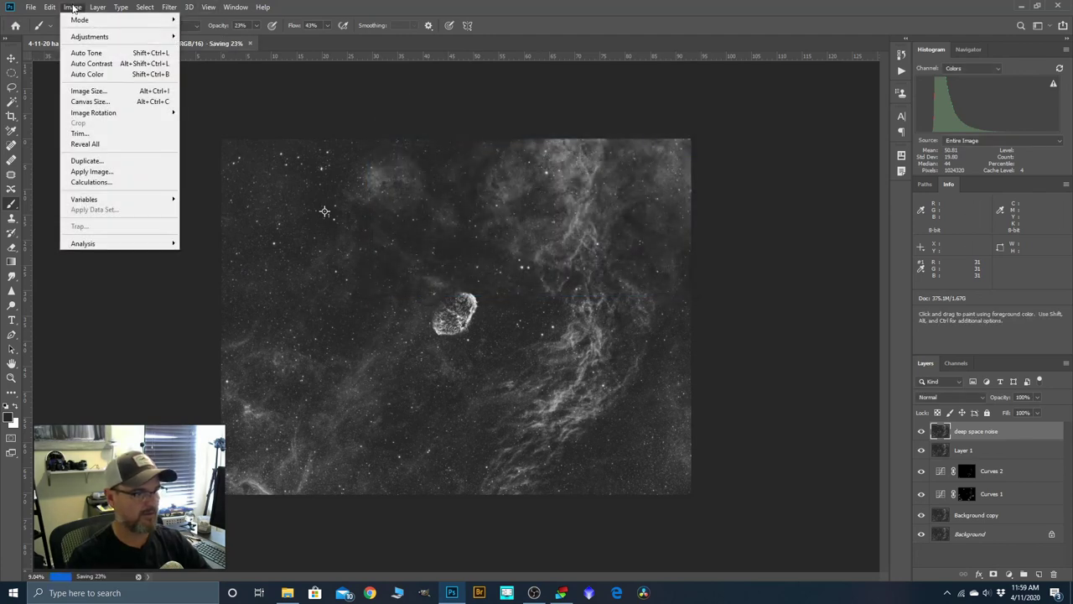
{"action": "left_click", "coordinate": [84, 90]}
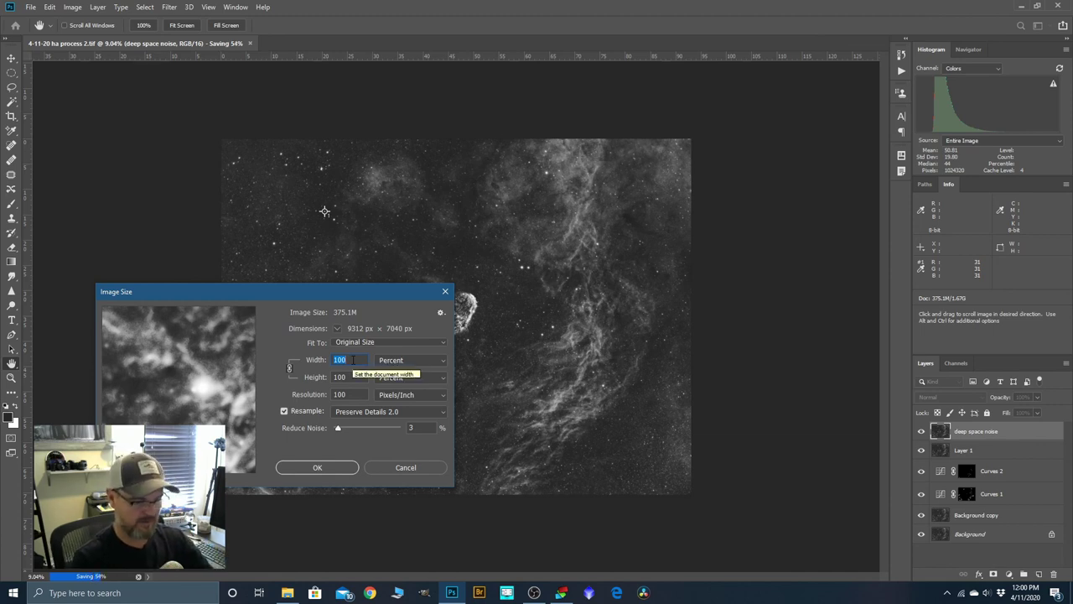
{"action": "key", "text": "BackSpace"}
{"action": "type", "text": "60"}
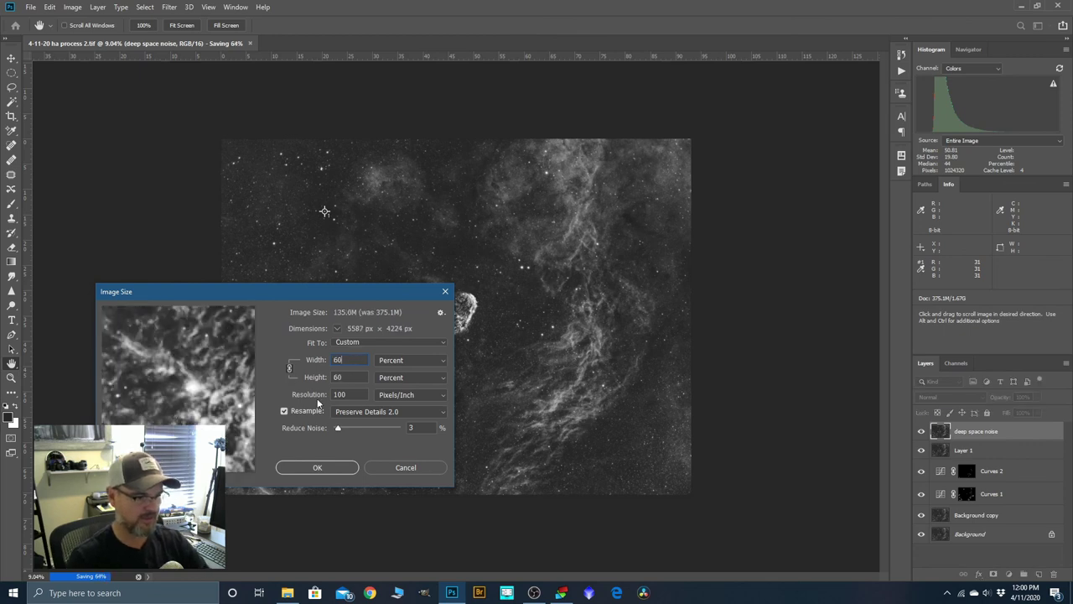
{"action": "left_click", "coordinate": [331, 470]}
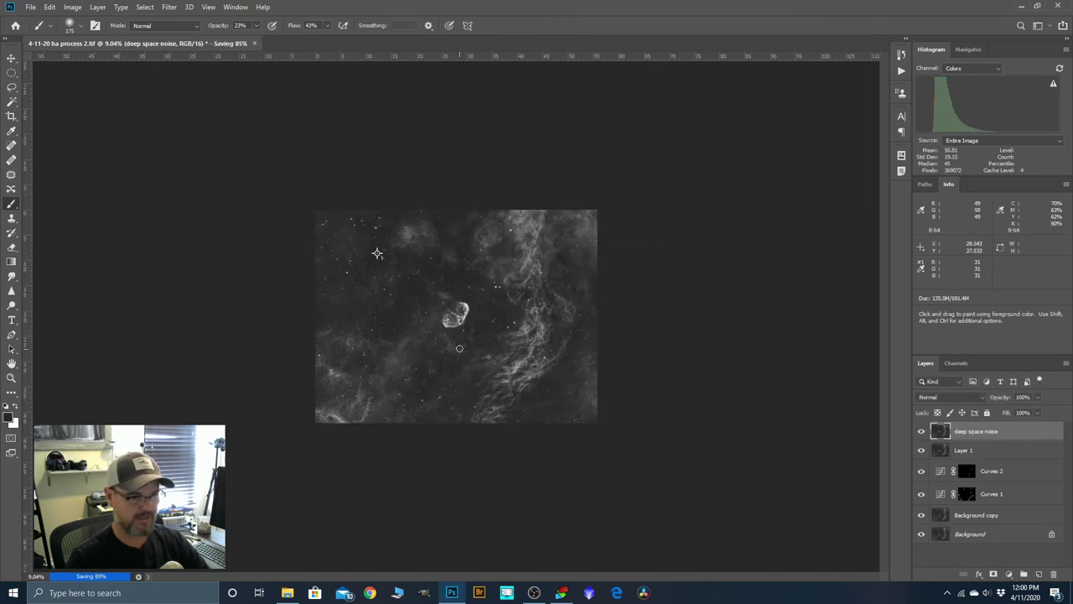
{"action": "scroll", "coordinate": [462, 344], "scroll_direction": "up", "scroll_amount": 1}
{"action": "scroll", "coordinate": [525, 318], "scroll_direction": "up", "scroll_amount": 1}
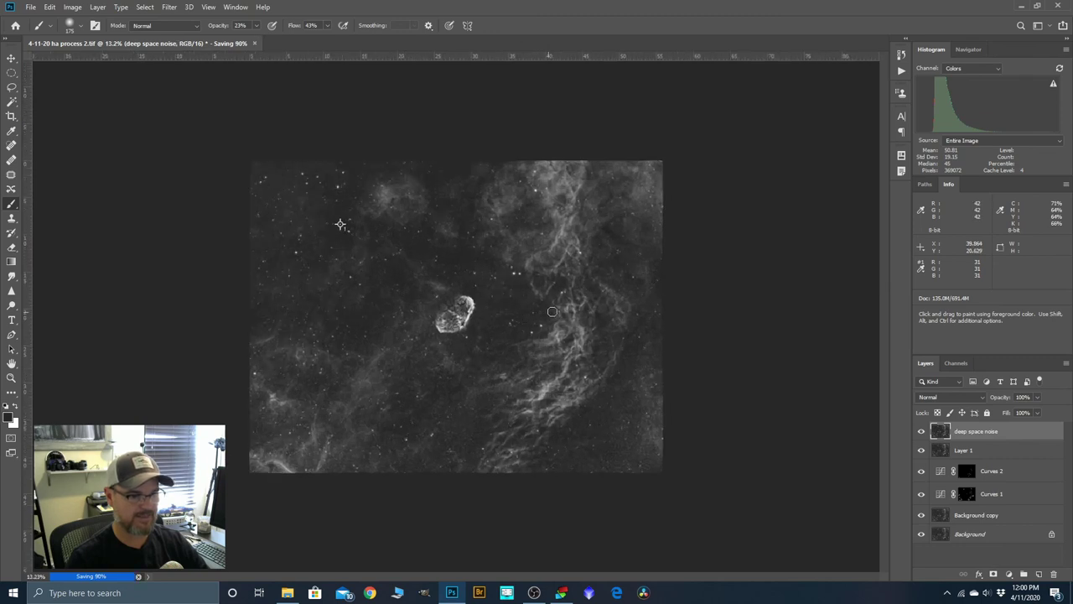
{"action": "scroll", "coordinate": [554, 311], "scroll_direction": "up", "scroll_amount": 1}
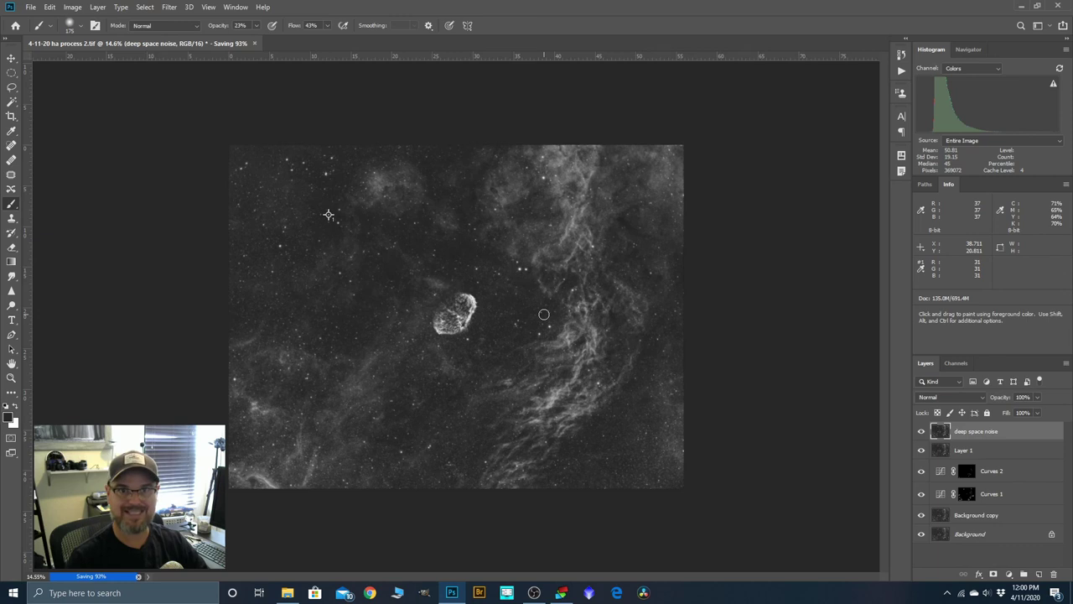
{"action": "scroll", "coordinate": [532, 317], "scroll_direction": "up", "scroll_amount": 1}
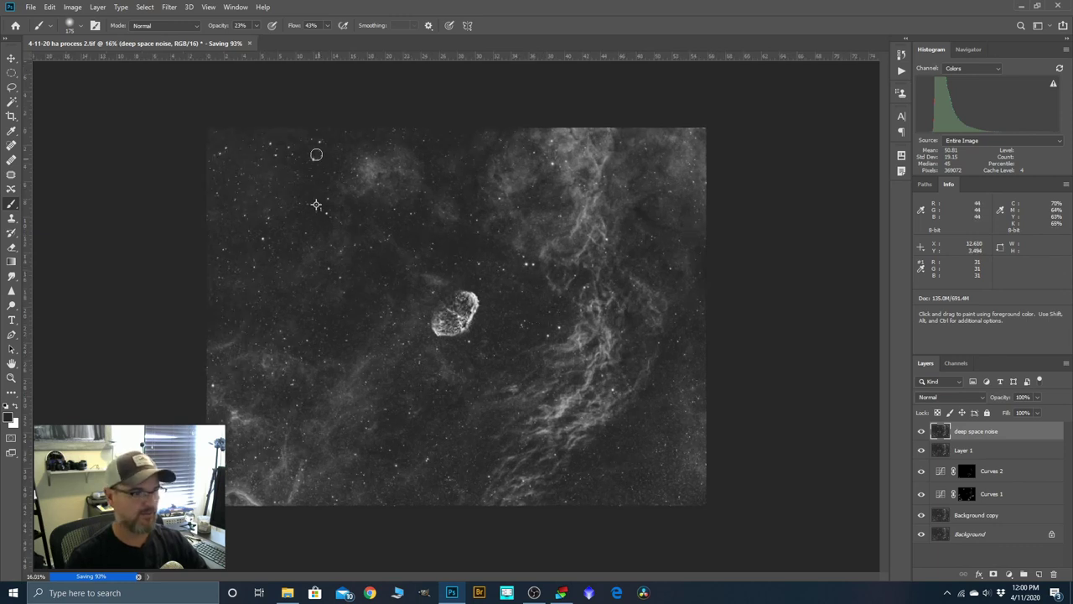
Try to save the resized image as a separate file.
{"action": "left_click", "coordinate": [31, 7]}
{"action": "left_click", "coordinate": [48, 134]}
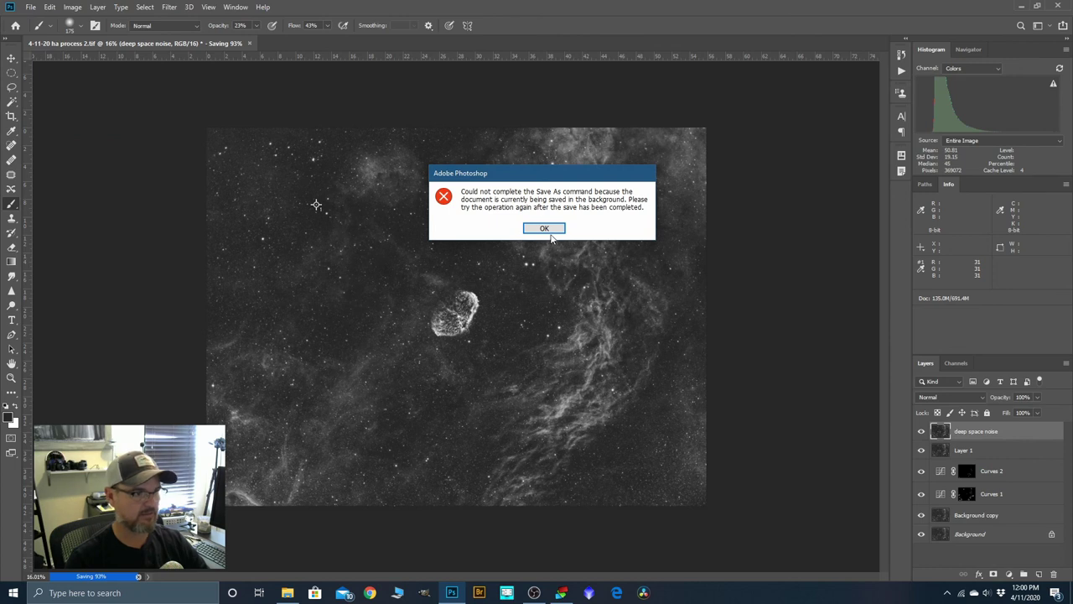
{"action": "left_click", "coordinate": [549, 233]}
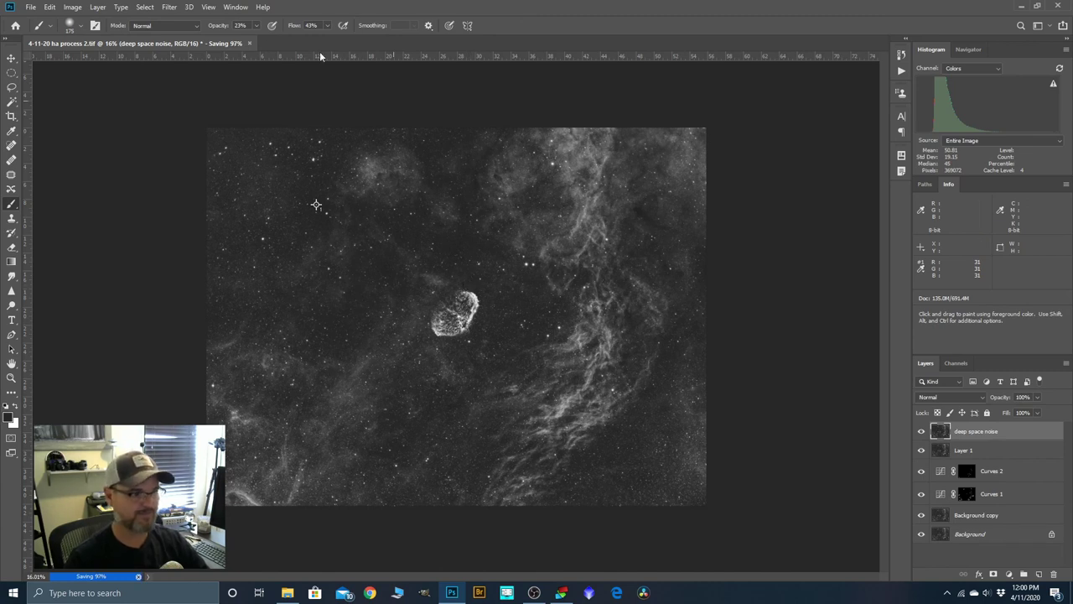
Begin a Save for Web JPEG export at quality 84, choosing the "4-11-20 360_1x1_-20" folder inside Crescent Nebula as its destination.
{"action": "left_click", "coordinate": [32, 8]}
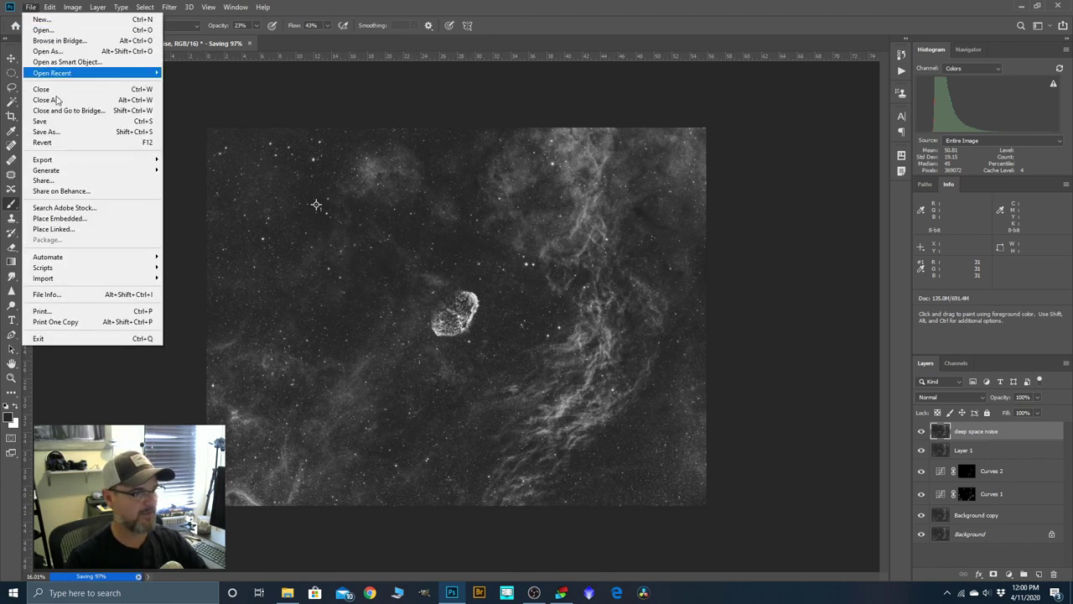
{"action": "mouse_move", "coordinate": [74, 164]}
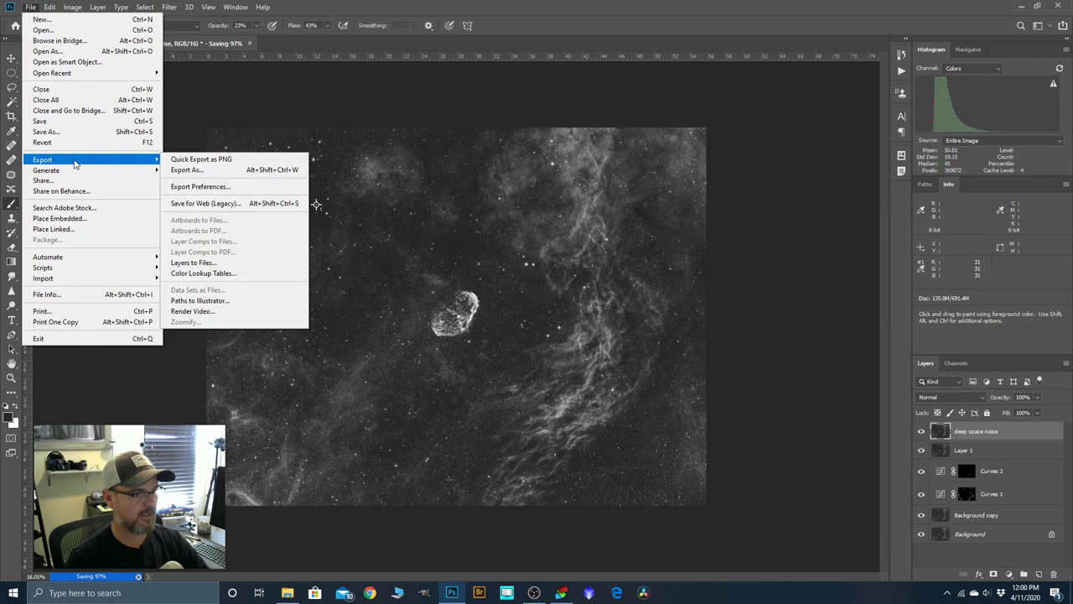
{"action": "left_click", "coordinate": [212, 203]}
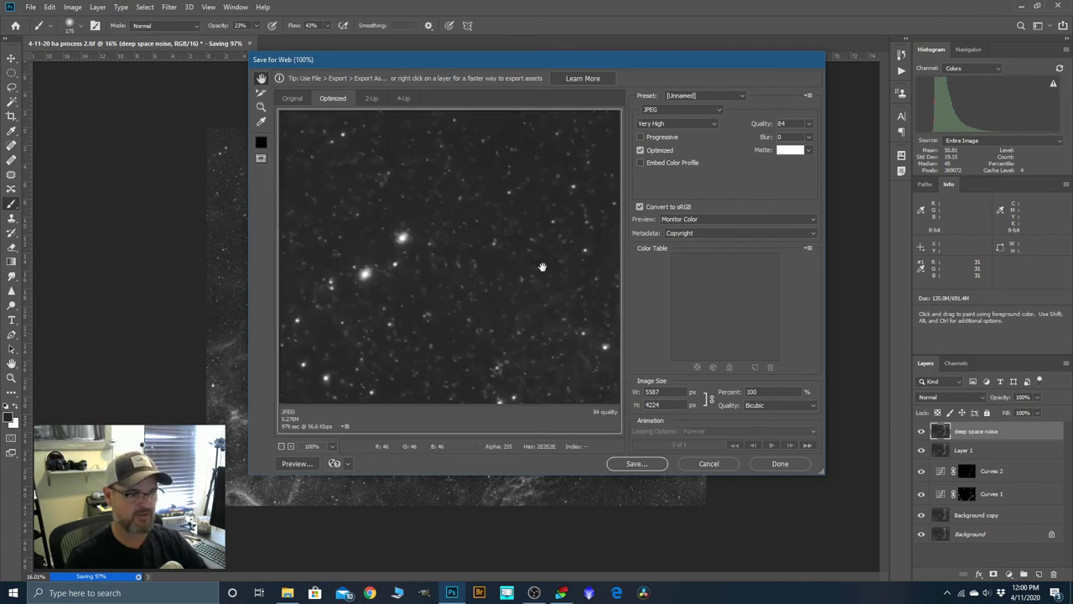
{"action": "left_click", "coordinate": [661, 463]}
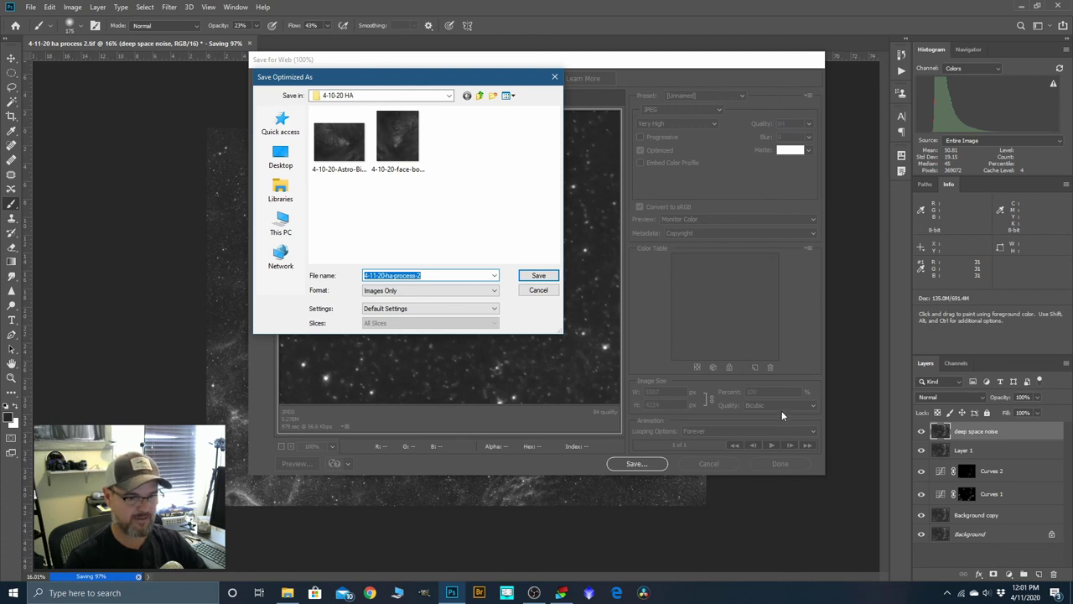
{"action": "left_click", "coordinate": [449, 95]}
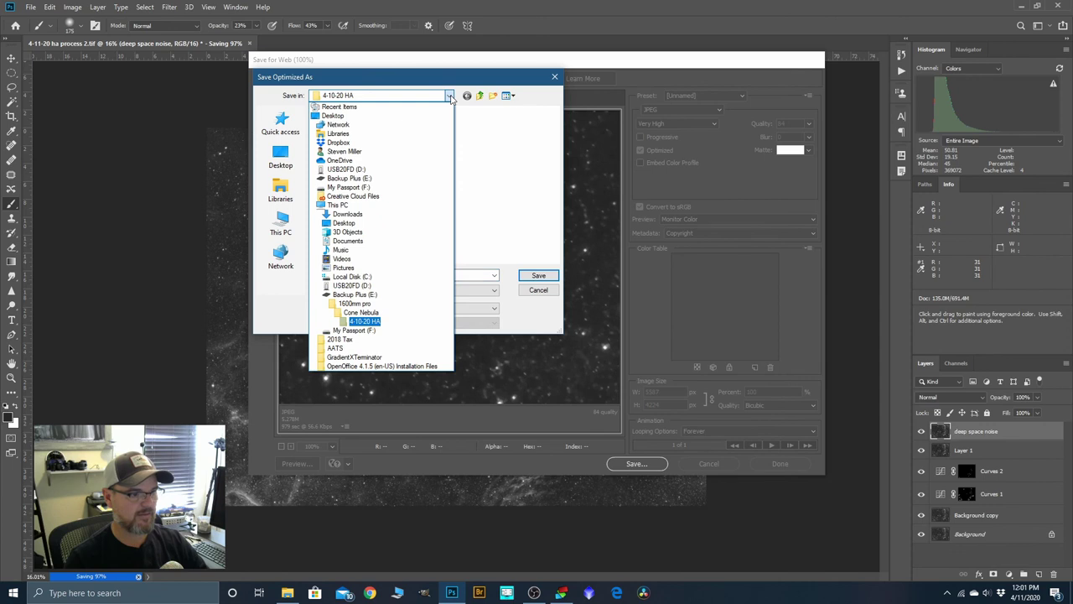
{"action": "left_click", "coordinate": [351, 304]}
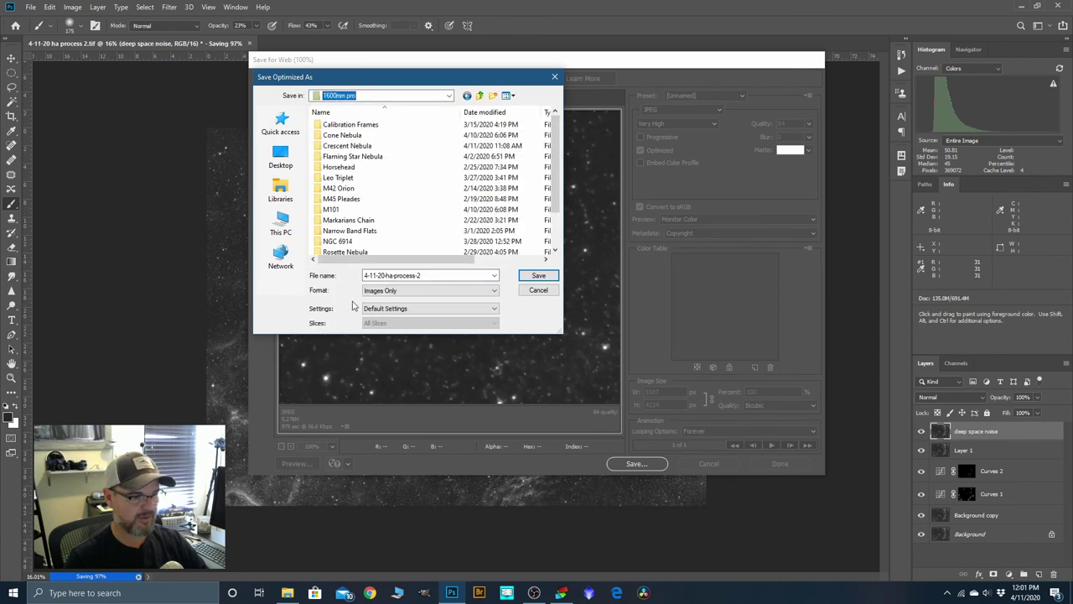
{"action": "double_click", "coordinate": [344, 145]}
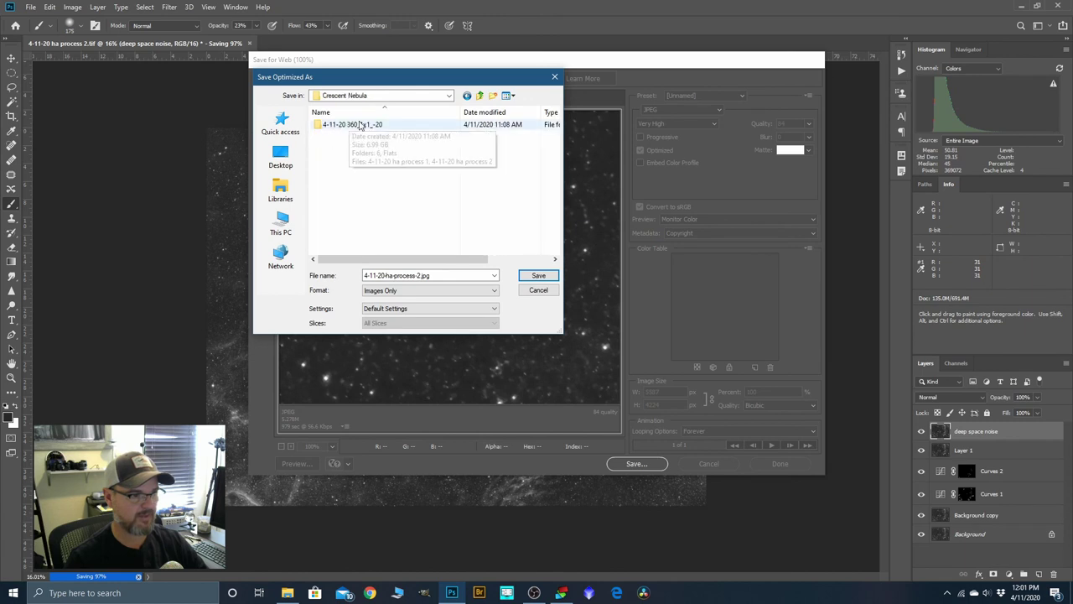
{"action": "double_click", "coordinate": [338, 125]}
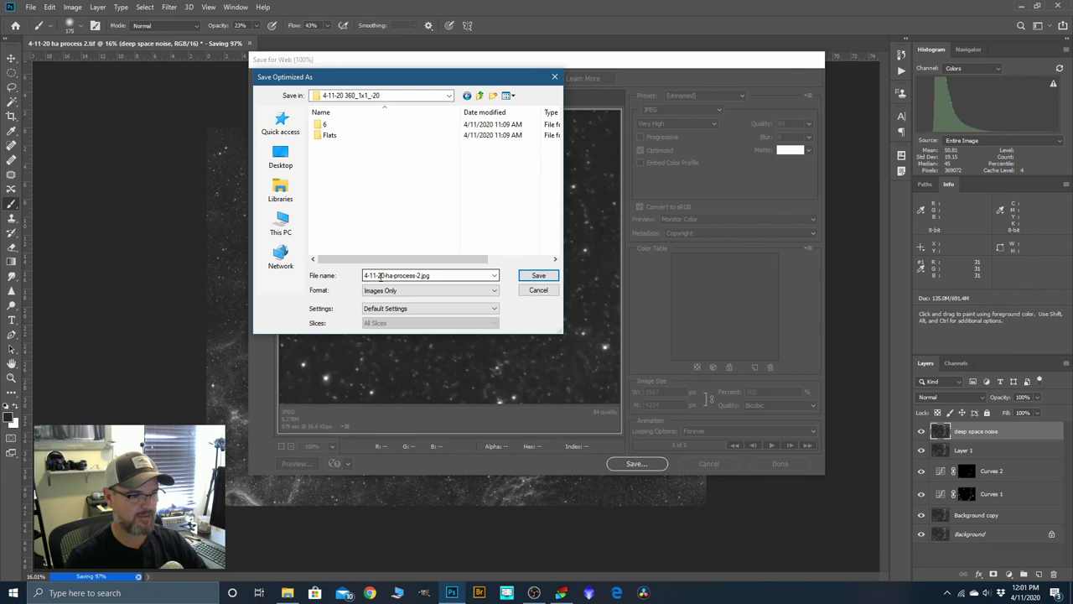
Name the export "4-11-20-ha-process-2 jpeg.jpg" and save it.
{"action": "double_click", "coordinate": [421, 275]}
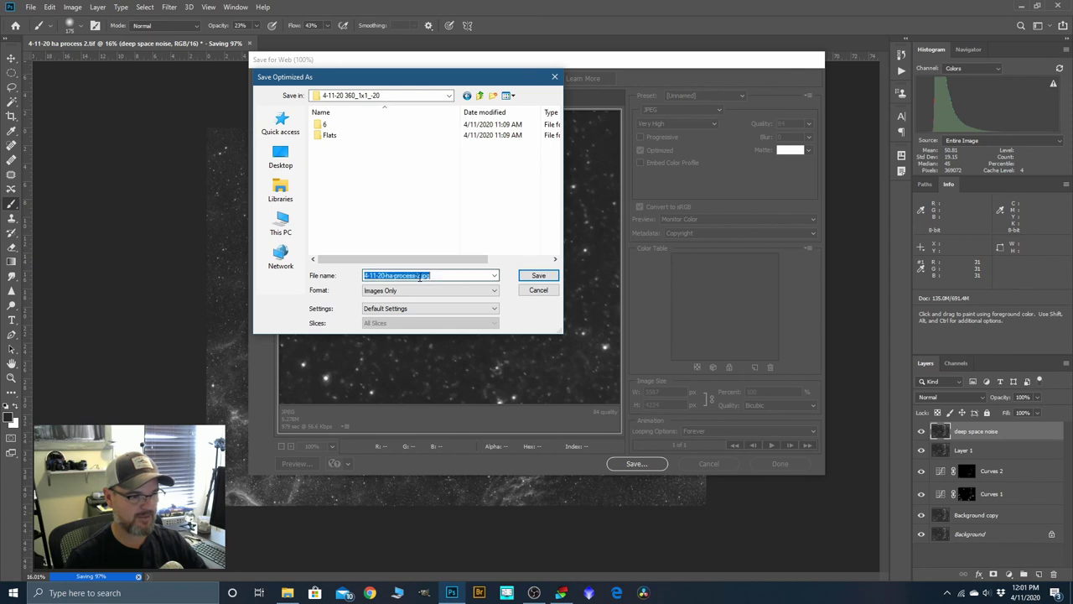
{"action": "left_click", "coordinate": [436, 275]}
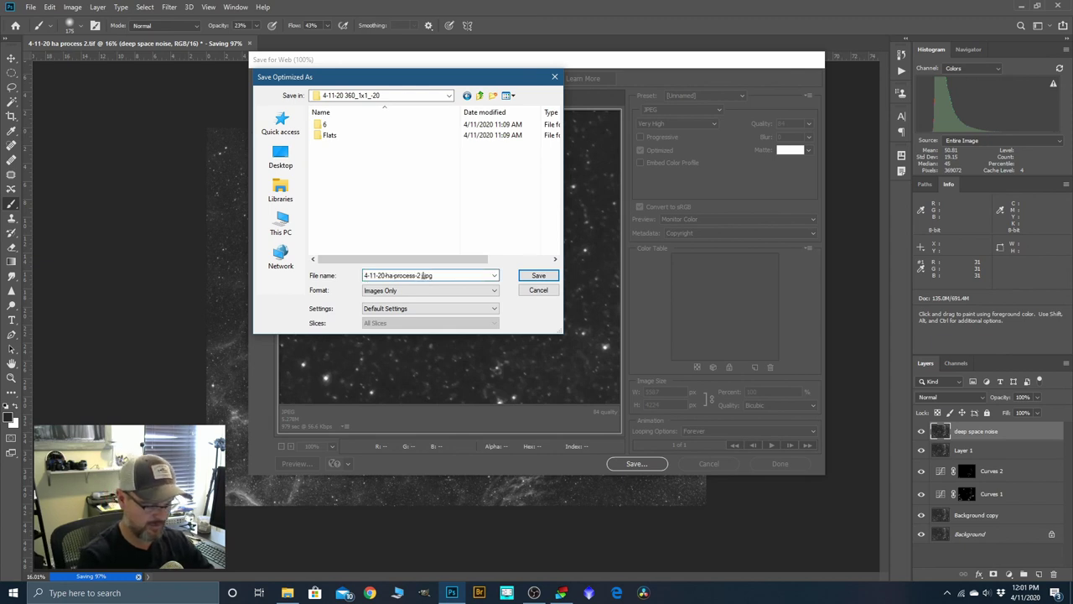
{"action": "type", "text": "jpeg."}
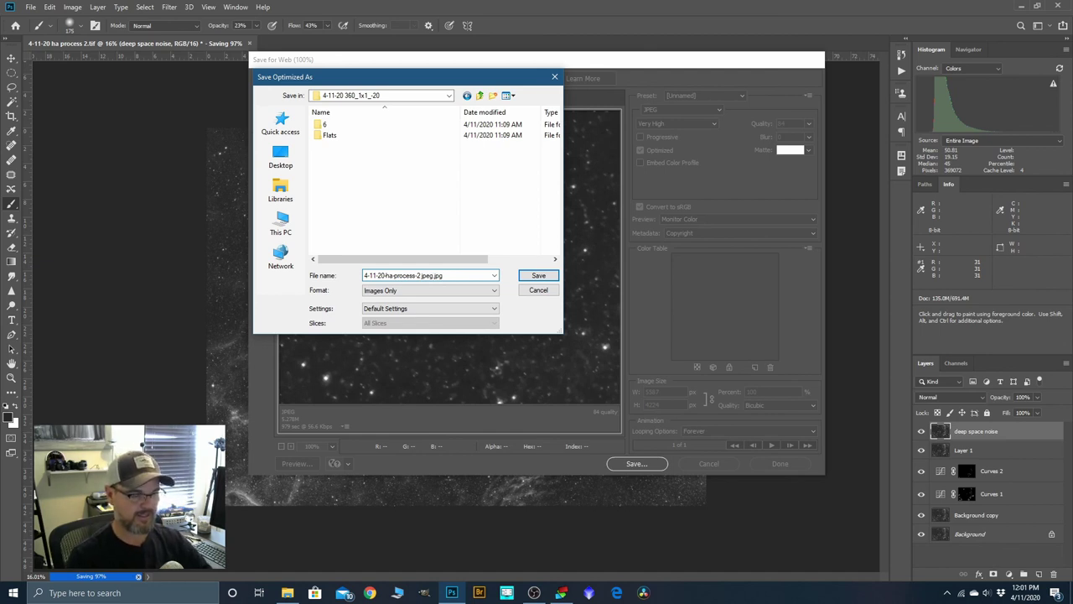
{"action": "left_click", "coordinate": [540, 276]}
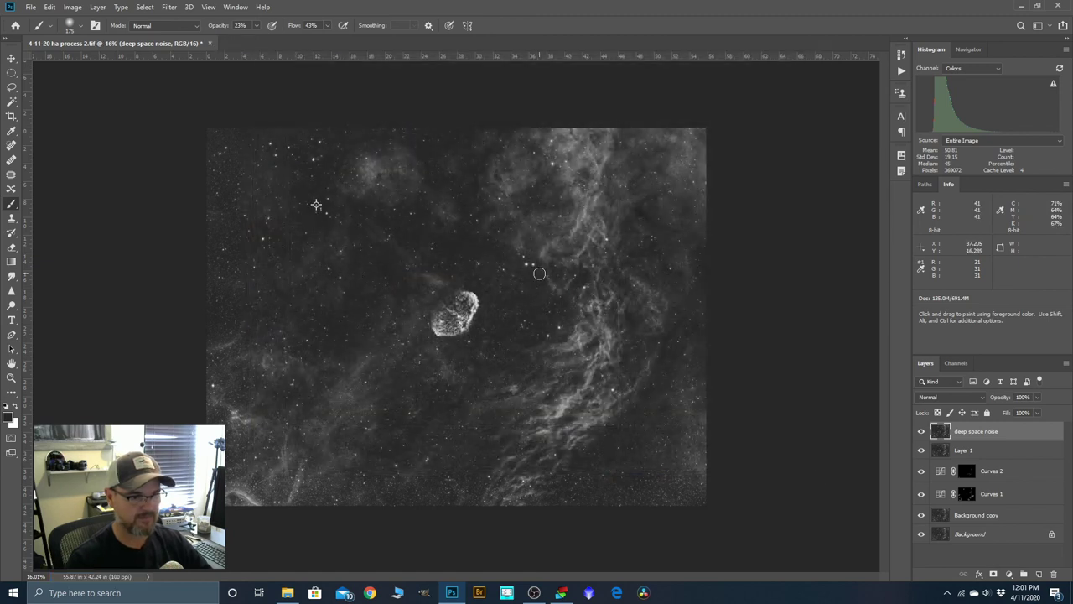
Save the resized layered image as a TIFF named "4-11-20 ha process 2 reduced" with ZIP image compression and RLE layer compression.
{"action": "left_click", "coordinate": [31, 7]}
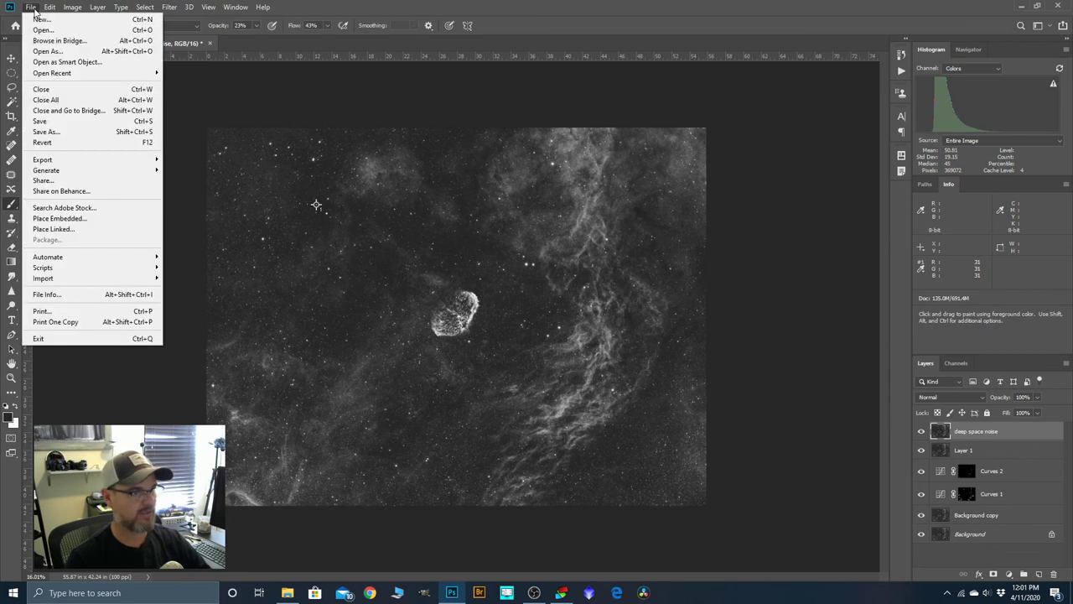
{"action": "left_click", "coordinate": [46, 132]}
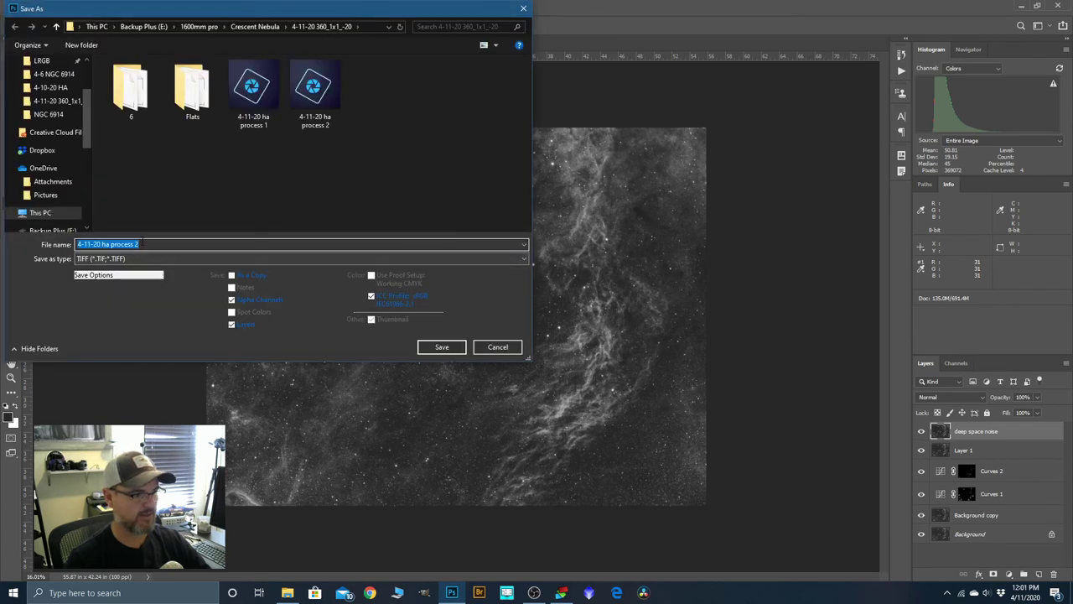
{"action": "left_click", "coordinate": [143, 242]}
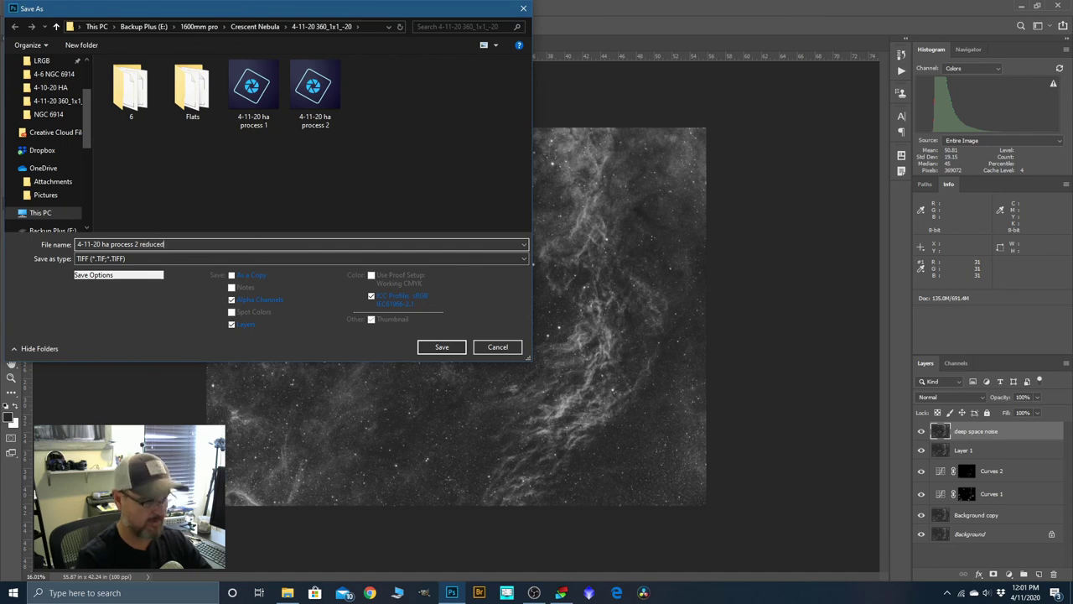
{"action": "left_click", "coordinate": [435, 349]}
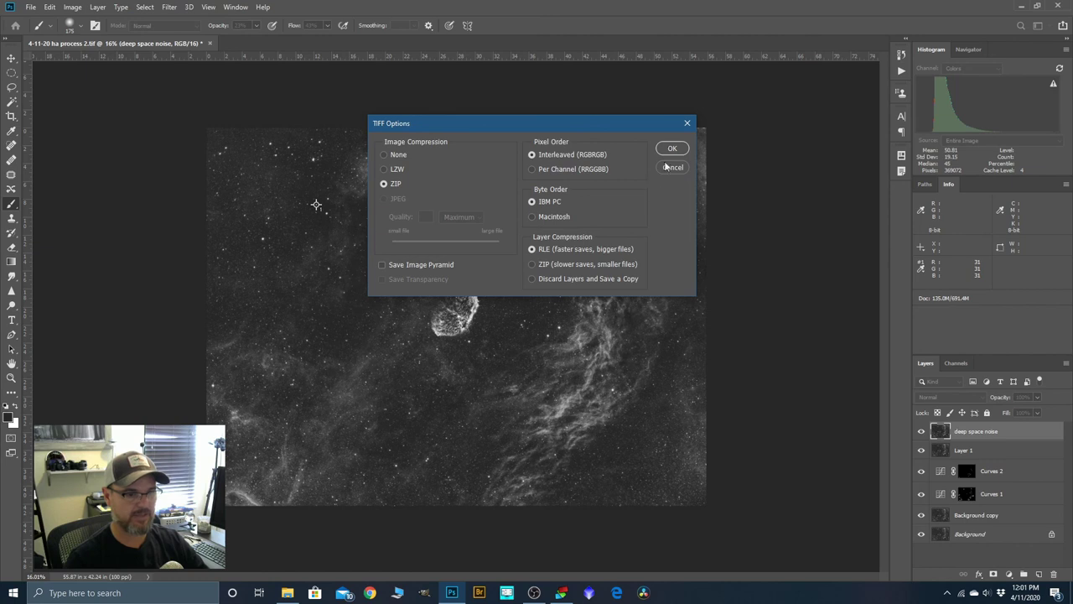
{"action": "left_click", "coordinate": [671, 149]}
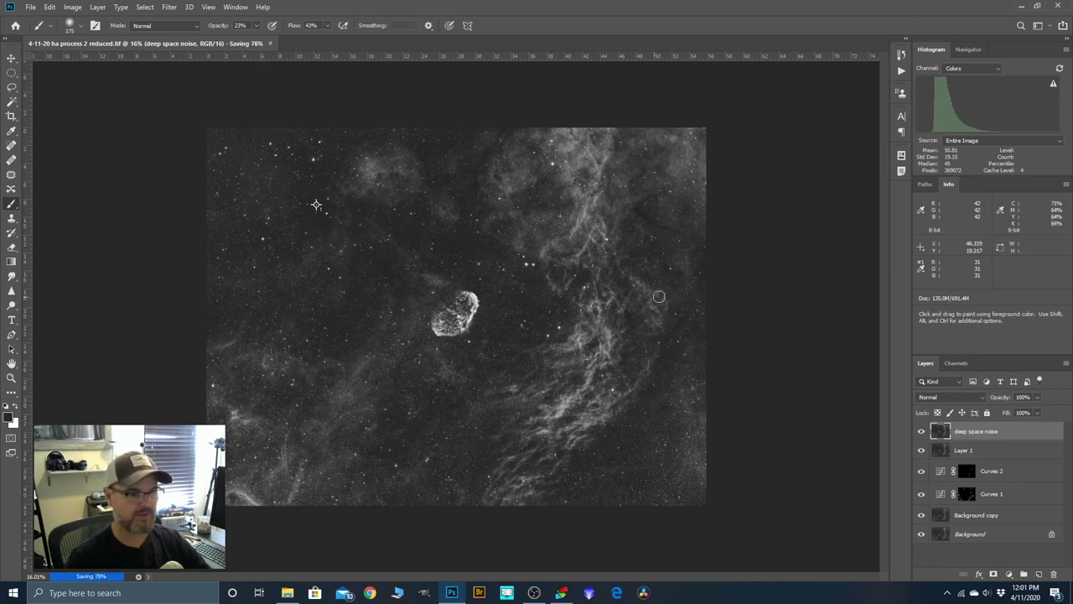
{"action": "key", "text": "ctrl+plus"}
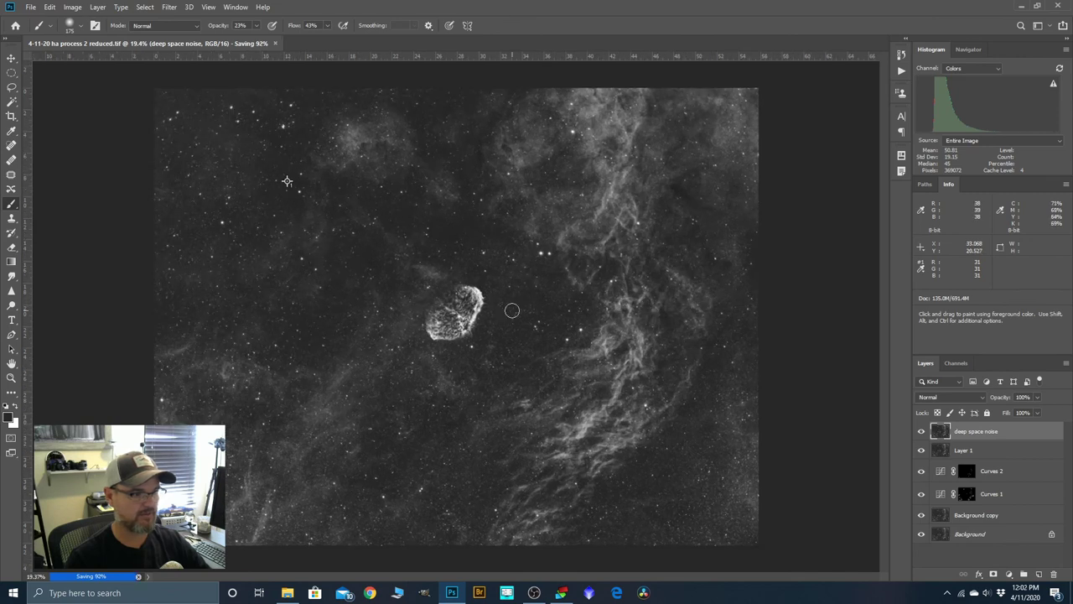
{"action": "key", "text": "ctrl+minus"}
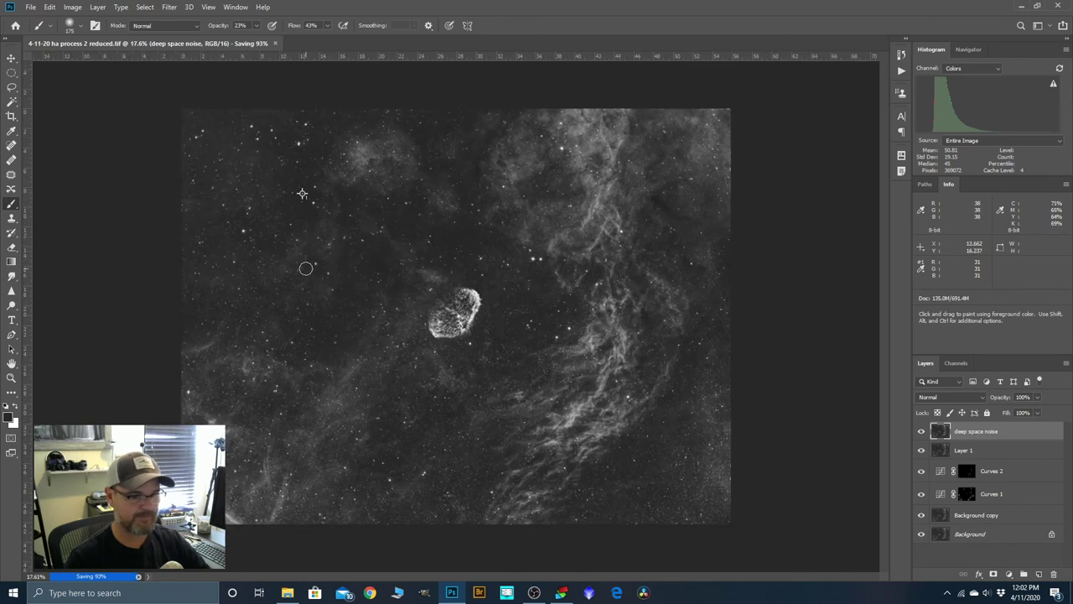